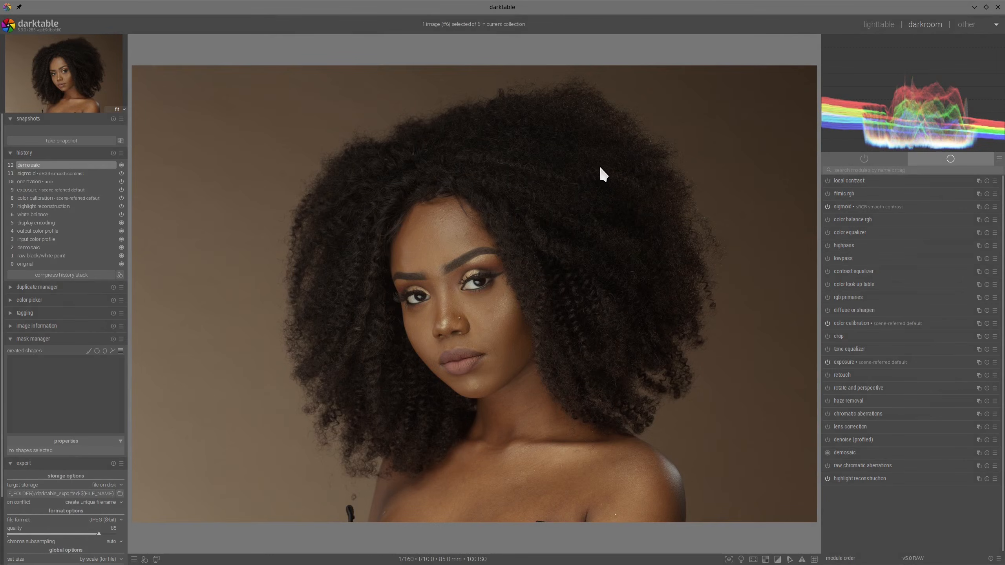
- Take a snapshot of the current image and set the capture sharpen amount in demosaic to 16
{"action": "left_click", "coordinate": [79, 140]}
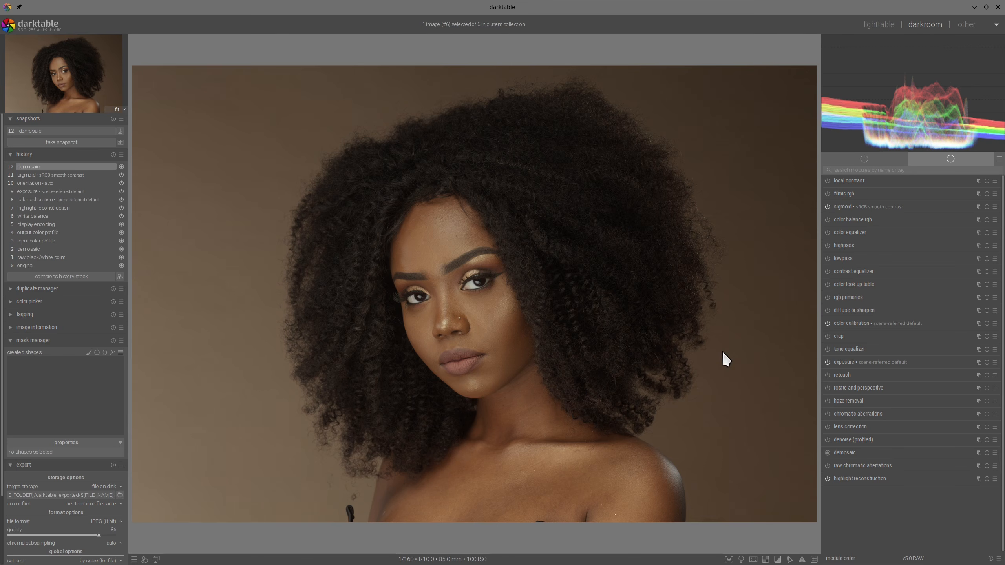
{"action": "left_click", "coordinate": [850, 452]}
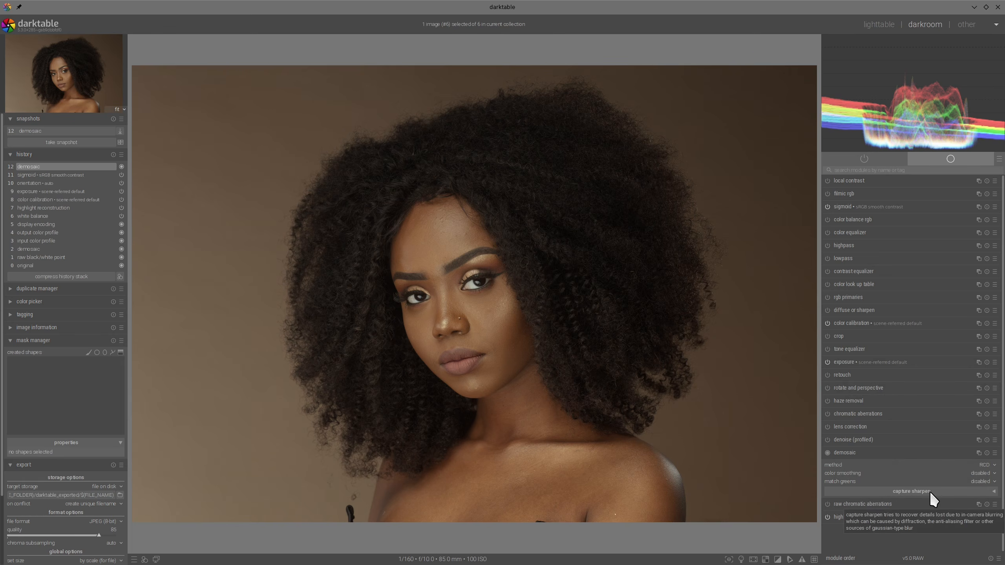
{"action": "left_click", "coordinate": [994, 492]}
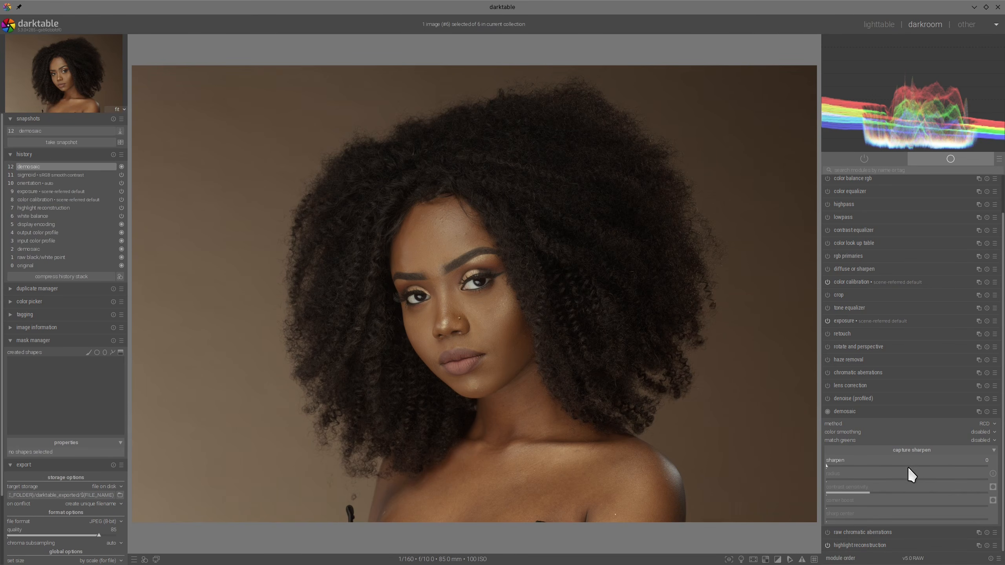
{"action": "left_click", "coordinate": [928, 464]}
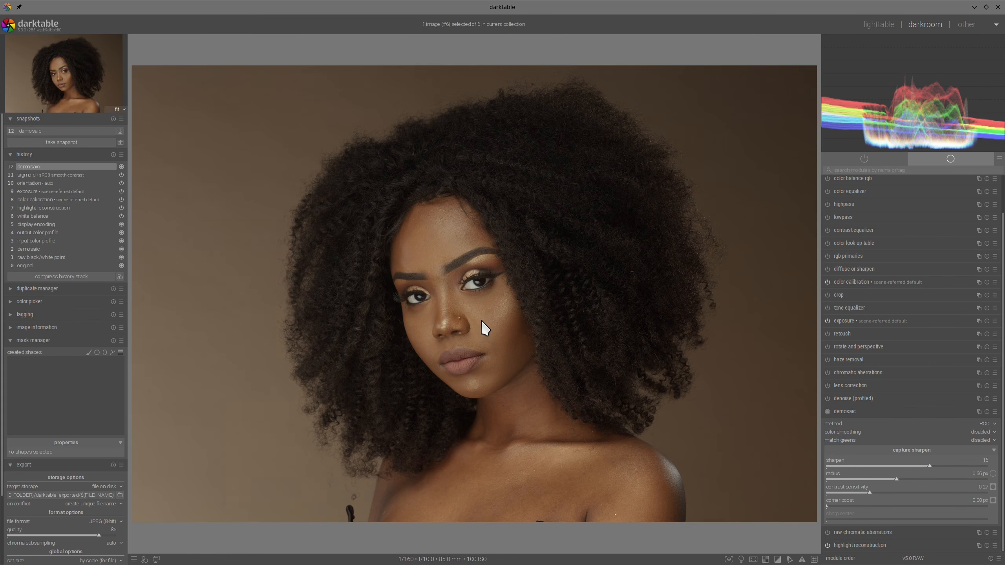
- Compare the capture-sharpened portrait with the snapshot around the eyes and hair, and end the comparison
{"action": "left_click", "coordinate": [44, 132]}
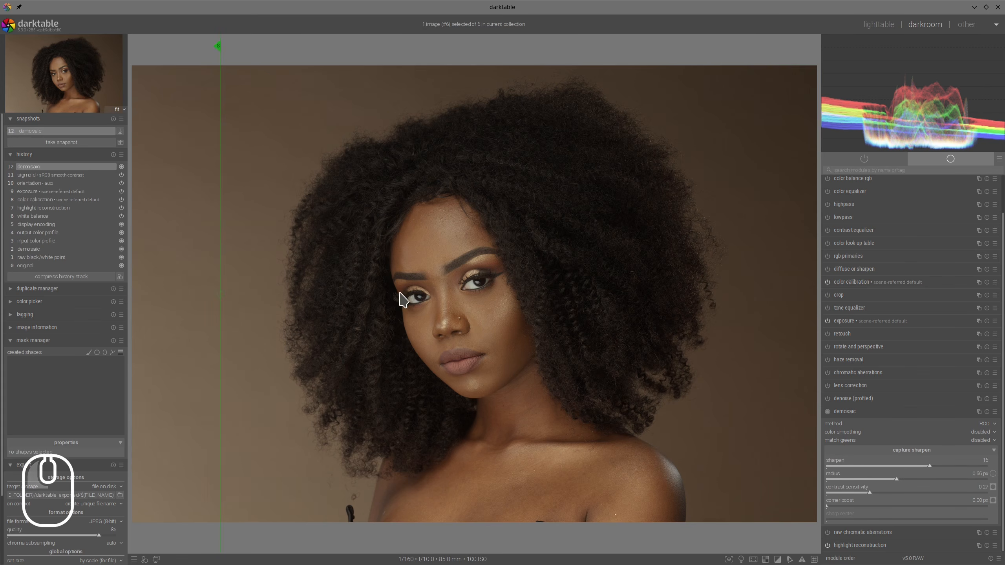
{"action": "scroll", "coordinate": [406, 292], "scroll_direction": "up", "scroll_amount": 3}
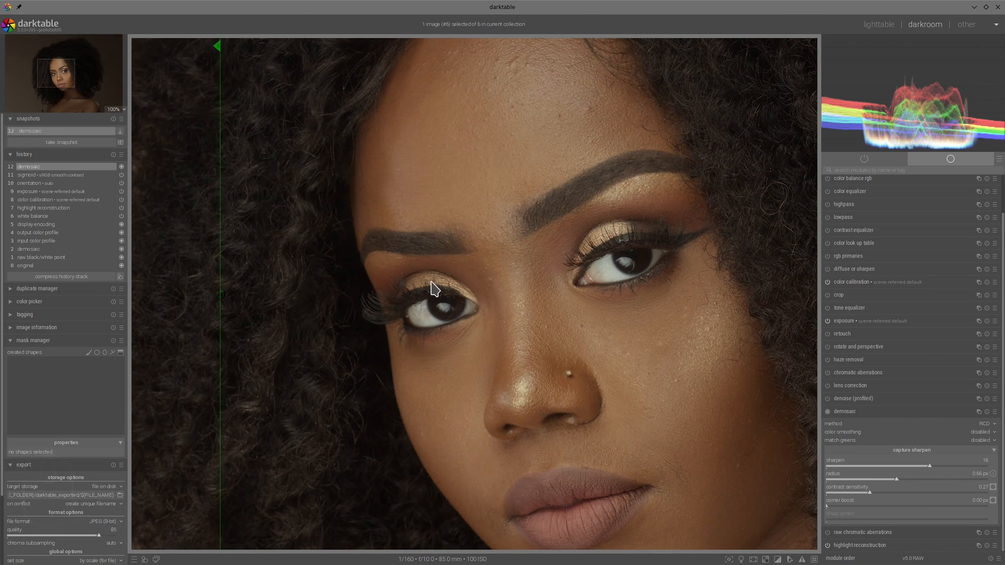
{"action": "left_click_drag", "start_coordinate": [220, 216], "coordinate": [273, 237]}
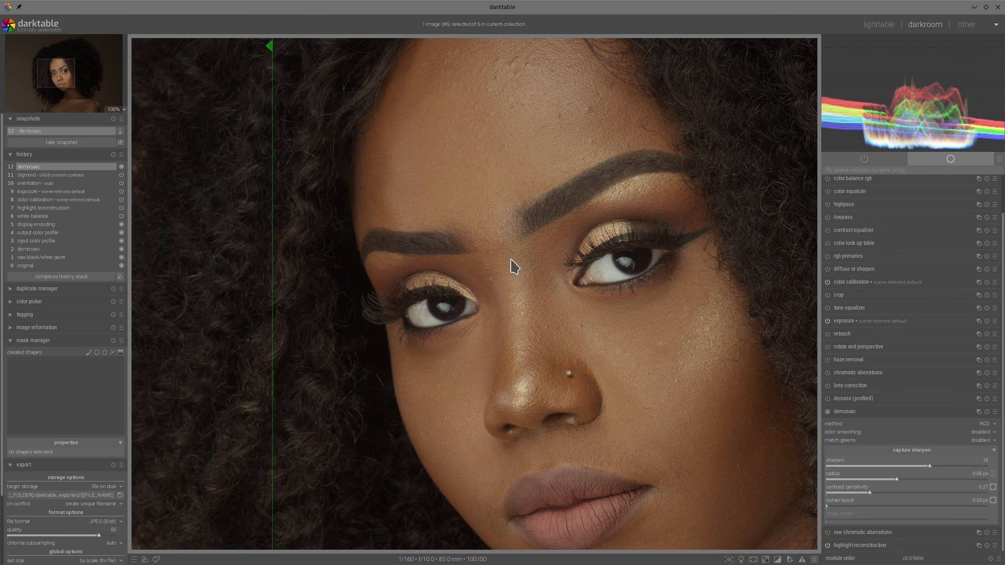
{"action": "left_click_drag", "start_coordinate": [277, 227], "coordinate": [320, 234]}
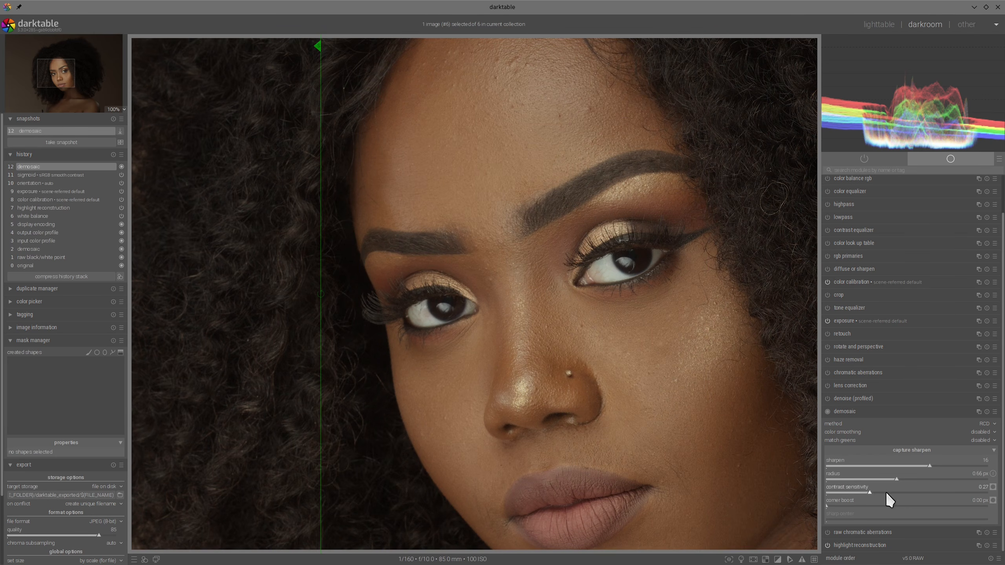
{"action": "scroll", "coordinate": [433, 290], "scroll_direction": "down", "scroll_amount": 1}
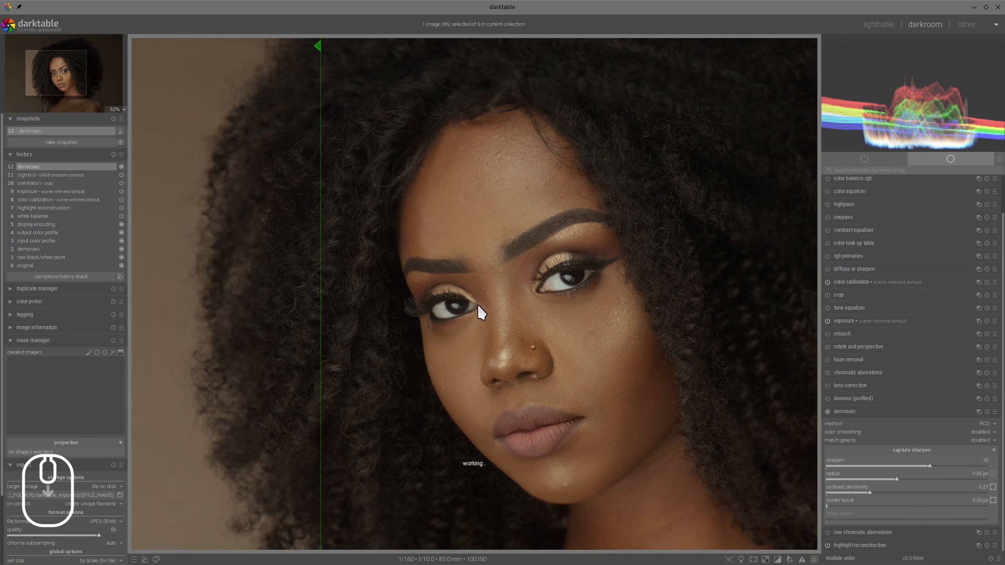
{"action": "scroll", "coordinate": [477, 304], "scroll_direction": "down", "scroll_amount": 1}
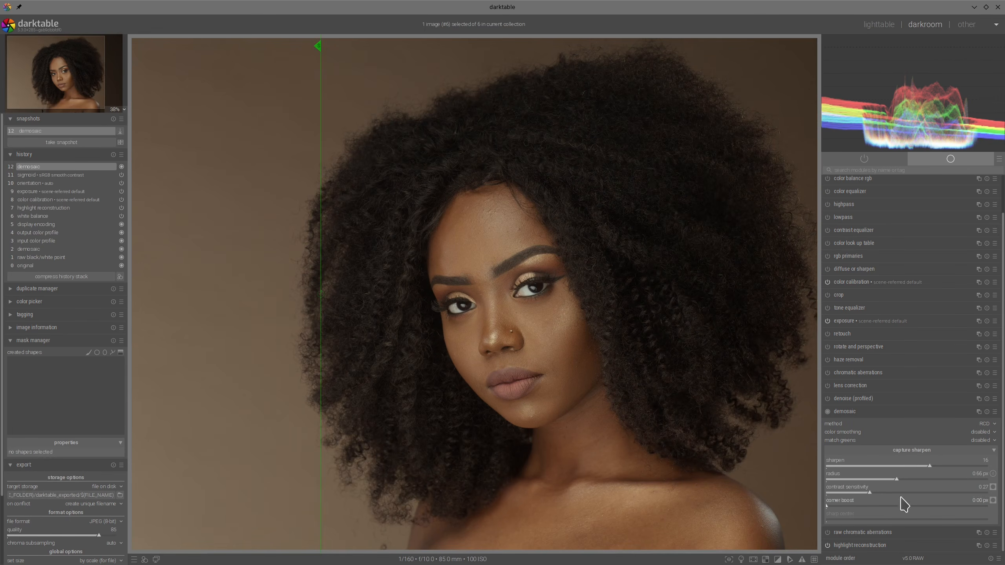
{"action": "left_click", "coordinate": [44, 131]}
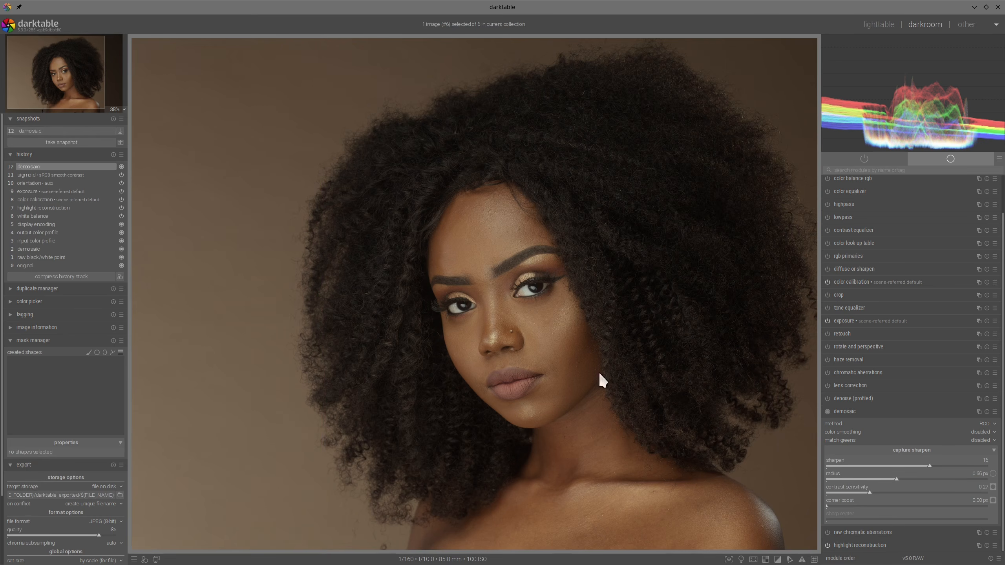
- Set the capture sharpen contrast sensitivity to 0.15 while displaying its mask, and hide the mask
{"action": "left_click", "coordinate": [993, 487]}
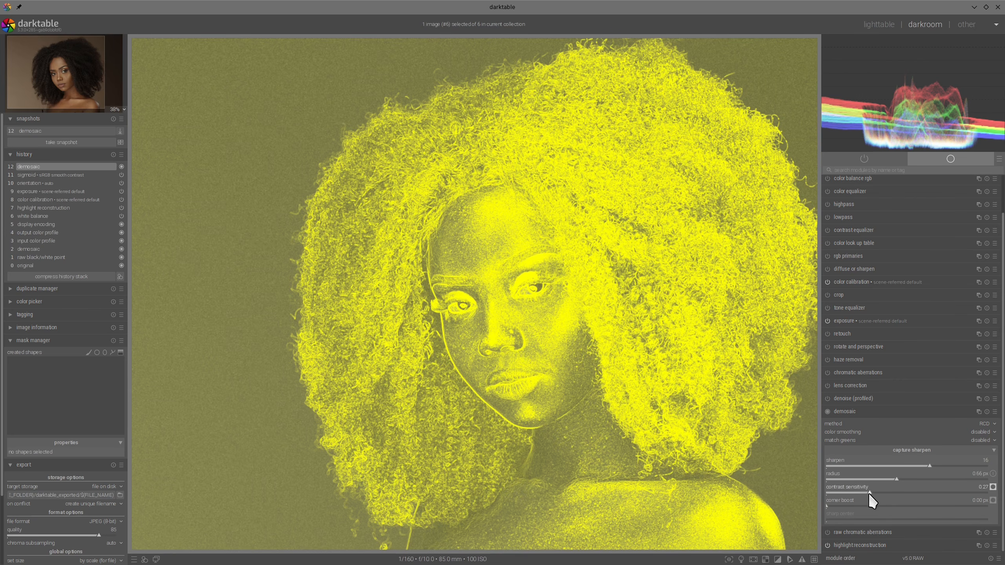
{"action": "left_click_drag", "start_coordinate": [870, 492], "coordinate": [851, 488]}
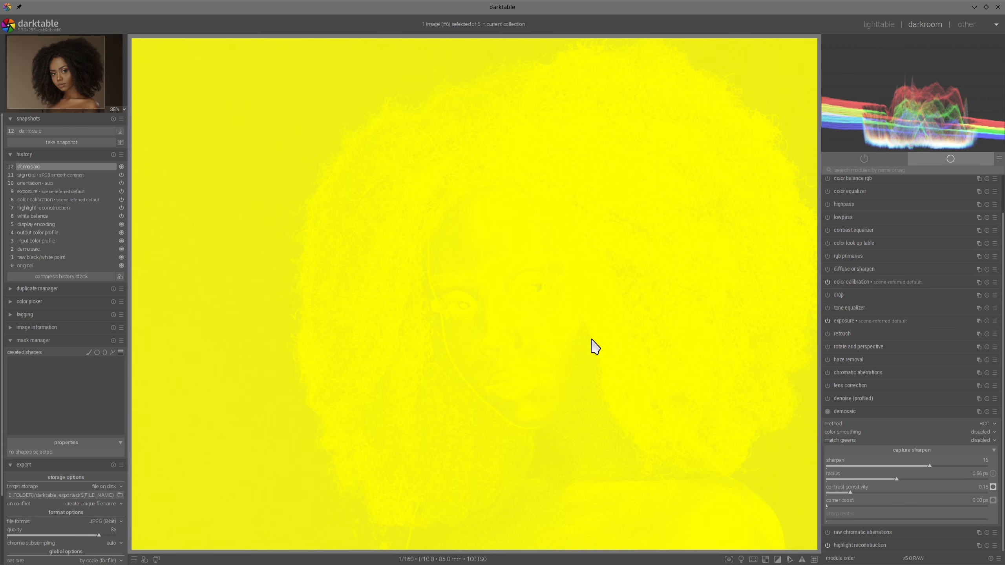
{"action": "left_click", "coordinate": [993, 486]}
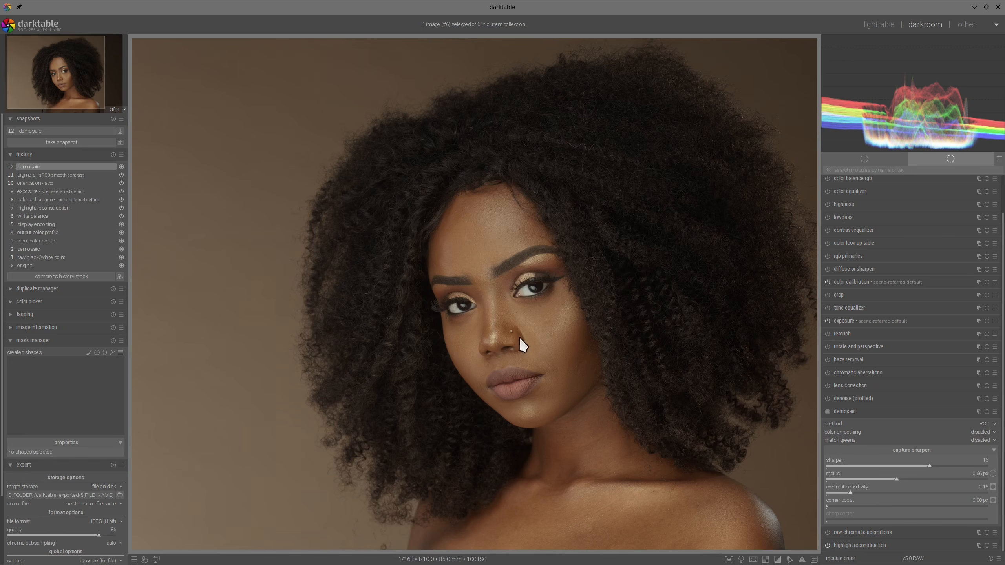
- Compare the face and hair with the snapshot at 100% to judge the changed contrast sensitivity
{"action": "scroll", "coordinate": [531, 358], "scroll_direction": "up", "scroll_amount": 4}
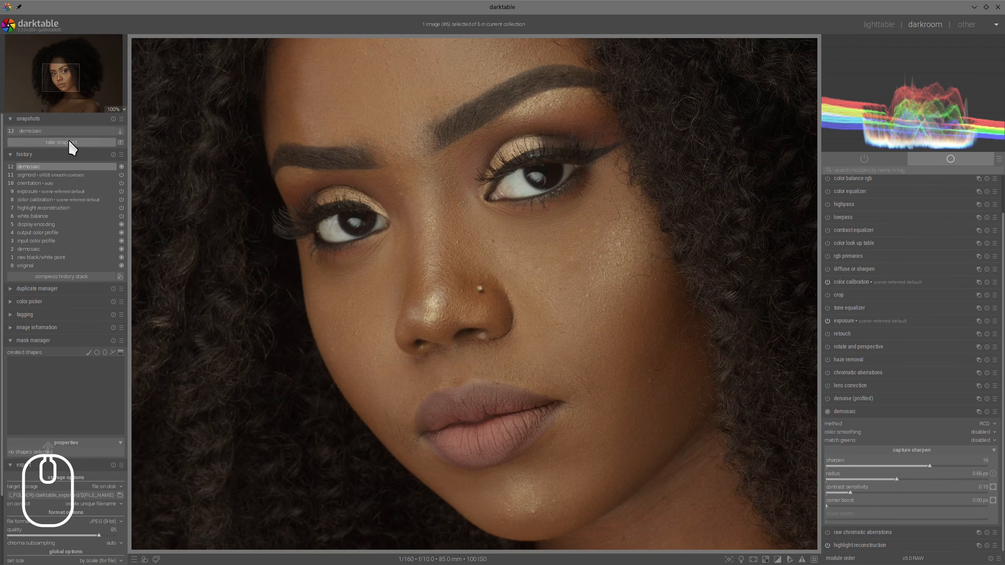
{"action": "left_click", "coordinate": [62, 132]}
{"action": "left_click_drag", "start_coordinate": [321, 237], "coordinate": [238, 291]}
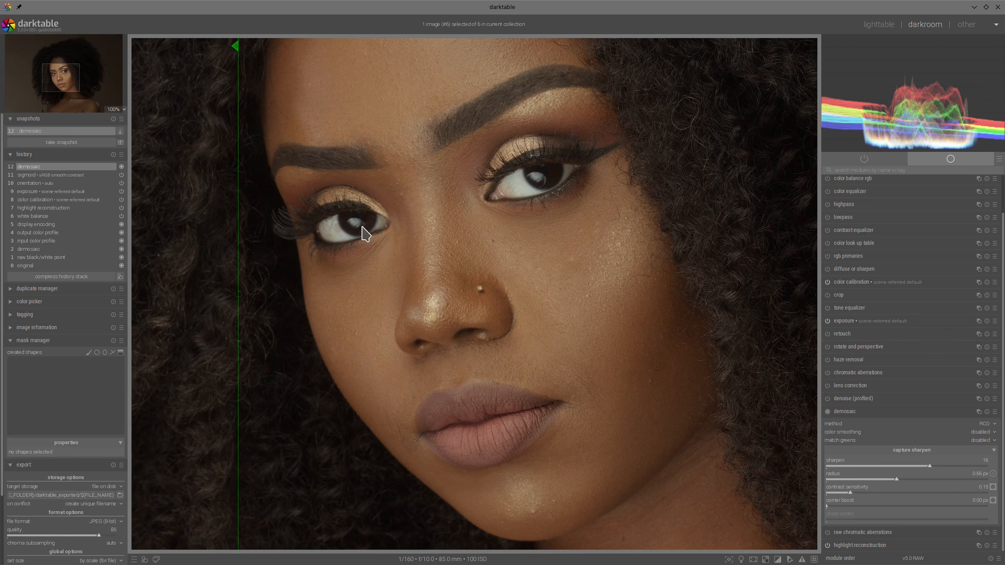
{"action": "left_click_drag", "start_coordinate": [237, 207], "coordinate": [222, 228]}
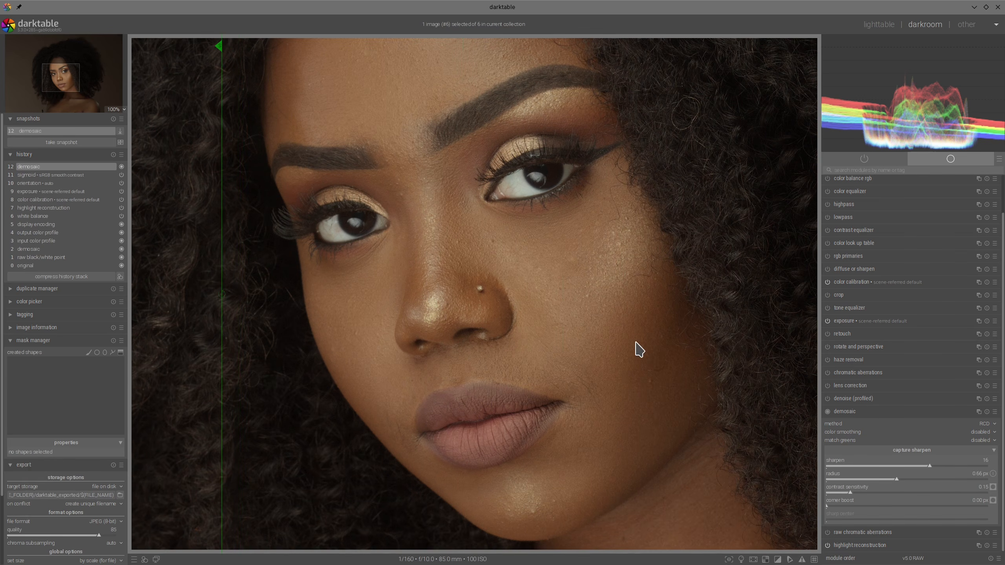
{"action": "scroll", "coordinate": [639, 349], "scroll_direction": "down", "scroll_amount": 3}
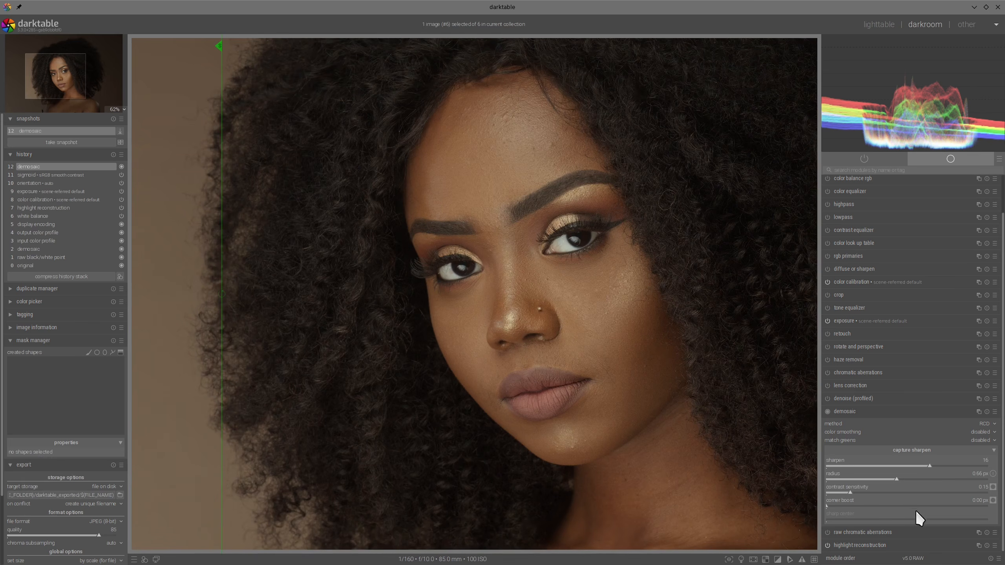
- Try a corner boost of about 1.31 px with its mask displayed, reset it to 0.00 px and hide the mask
{"action": "left_click", "coordinate": [993, 500]}
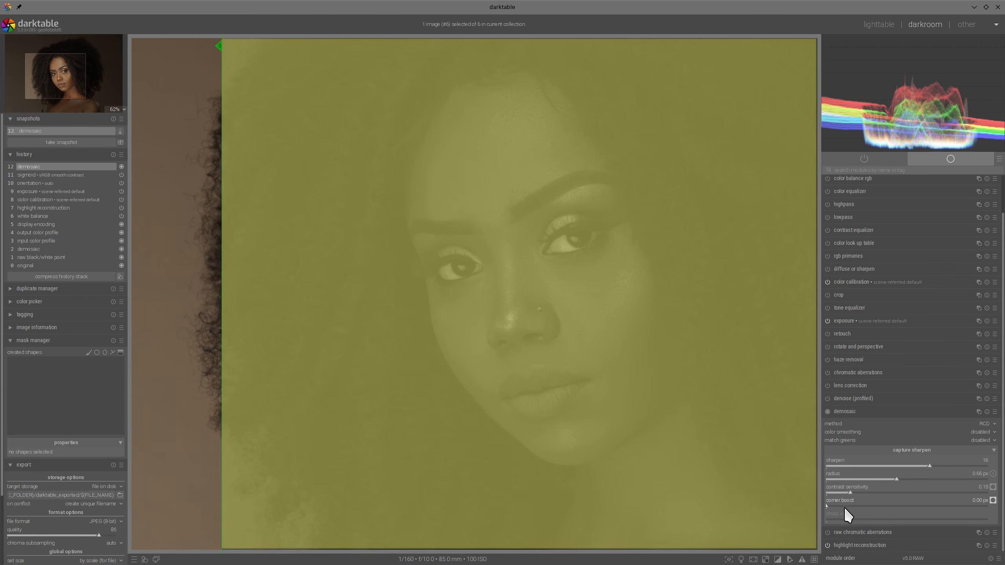
{"action": "left_click_drag", "start_coordinate": [859, 506], "coordinate": [968, 513]}
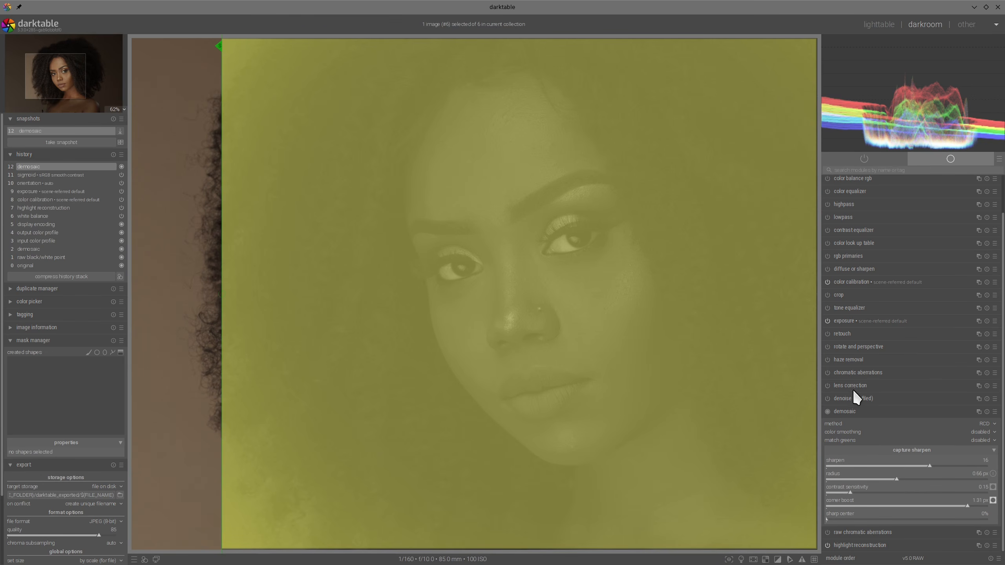
{"action": "double_click", "coordinate": [966, 506]}
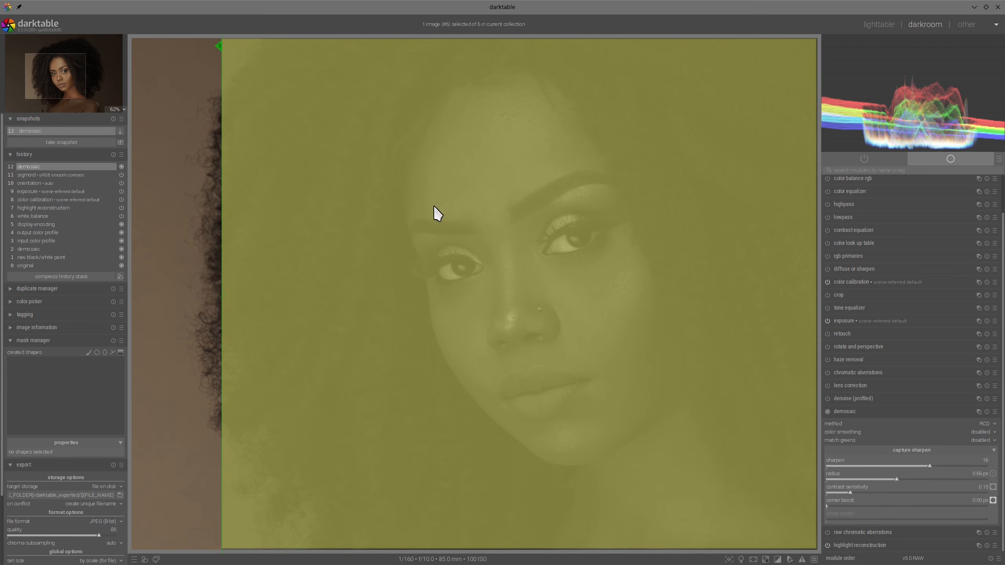
{"action": "left_click", "coordinate": [993, 501]}
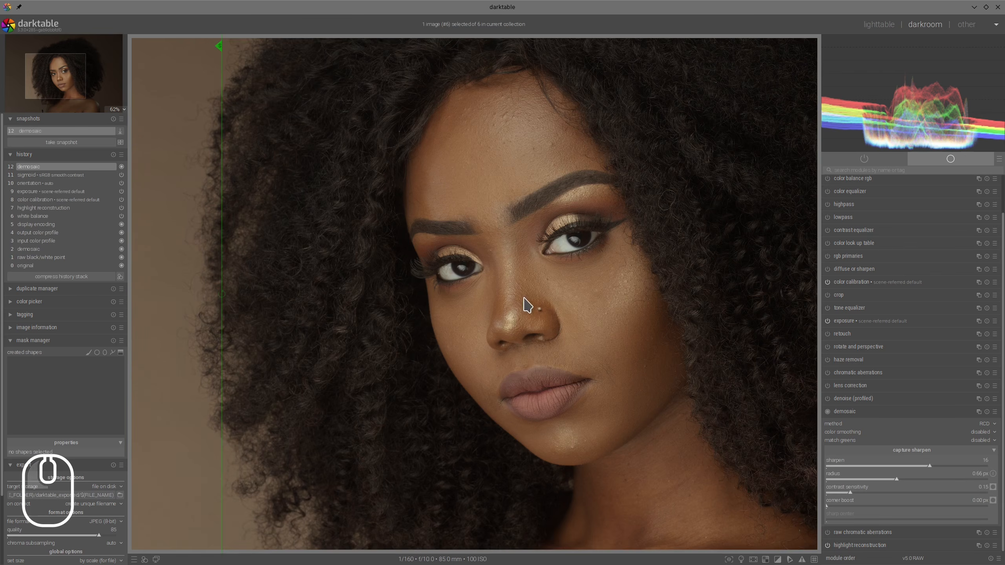
- Collapse demosaic and apply the diffuse or sharpen preset for sharpen demosaicing with AA filter
{"action": "scroll", "coordinate": [539, 309], "scroll_direction": "up", "scroll_amount": 2}
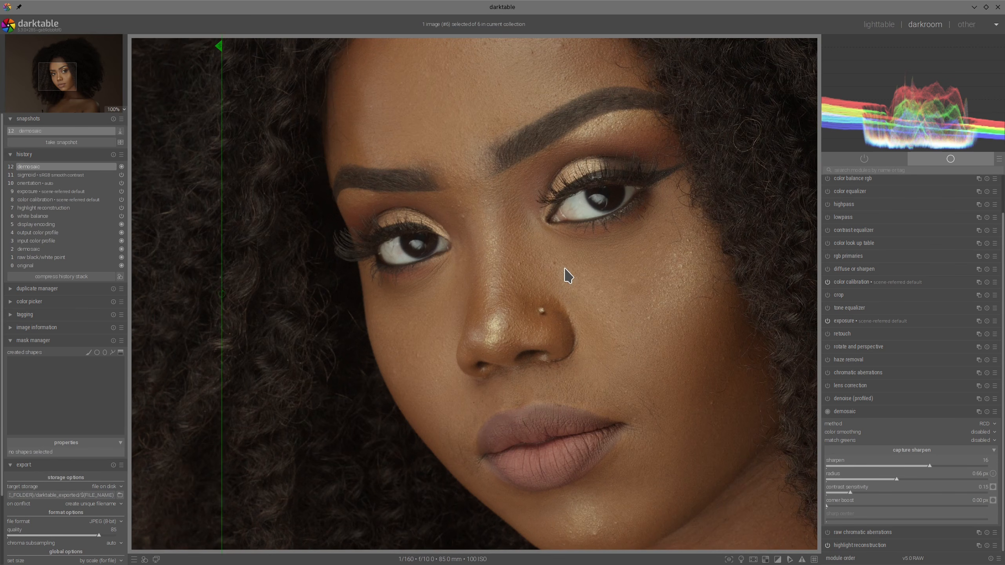
{"action": "left_click", "coordinate": [858, 412]}
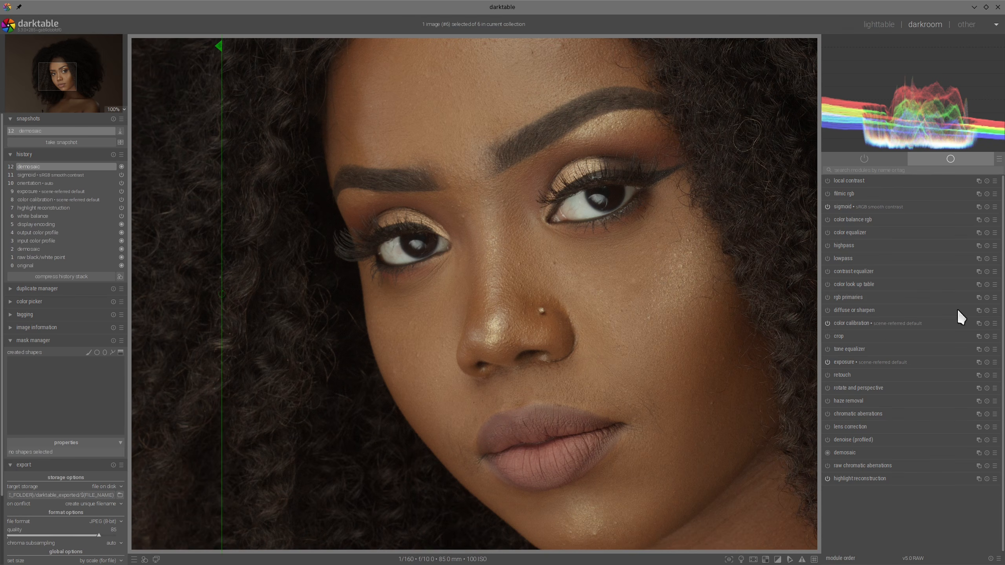
{"action": "left_click", "coordinate": [996, 298]}
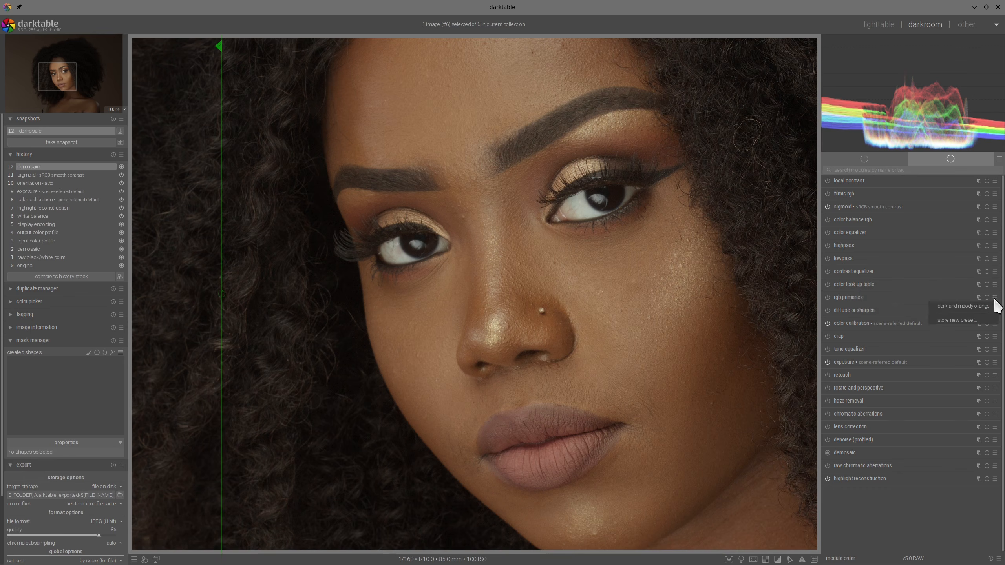
{"action": "left_click", "coordinate": [876, 312]}
{"action": "left_click", "coordinate": [995, 311]}
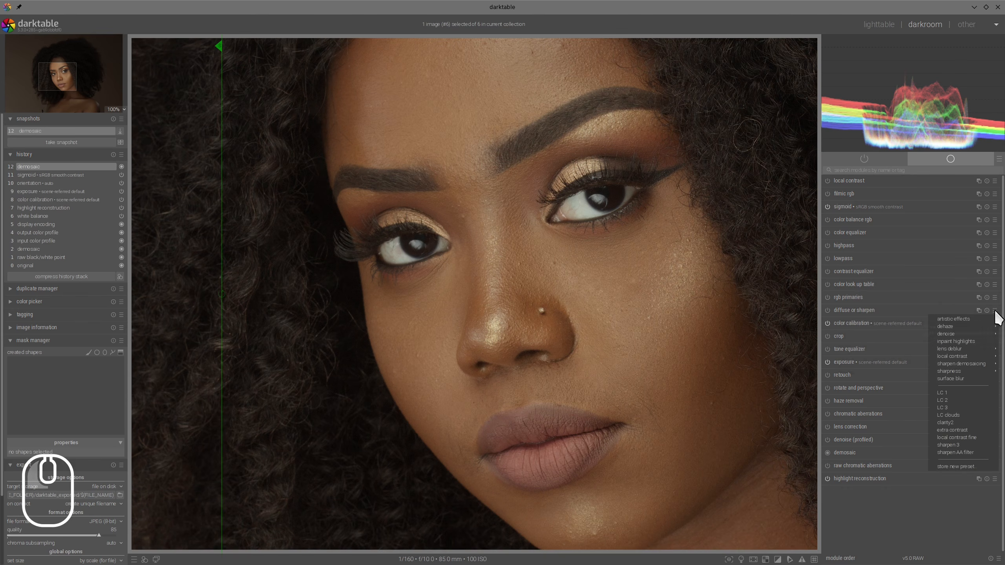
{"action": "mouse_move", "coordinate": [962, 364]}
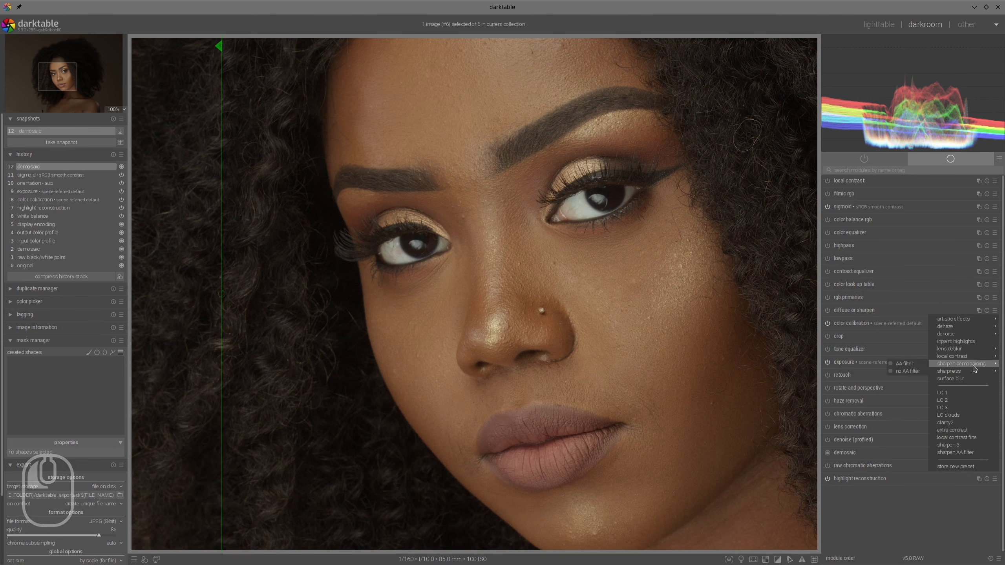
{"action": "left_click", "coordinate": [902, 364]}
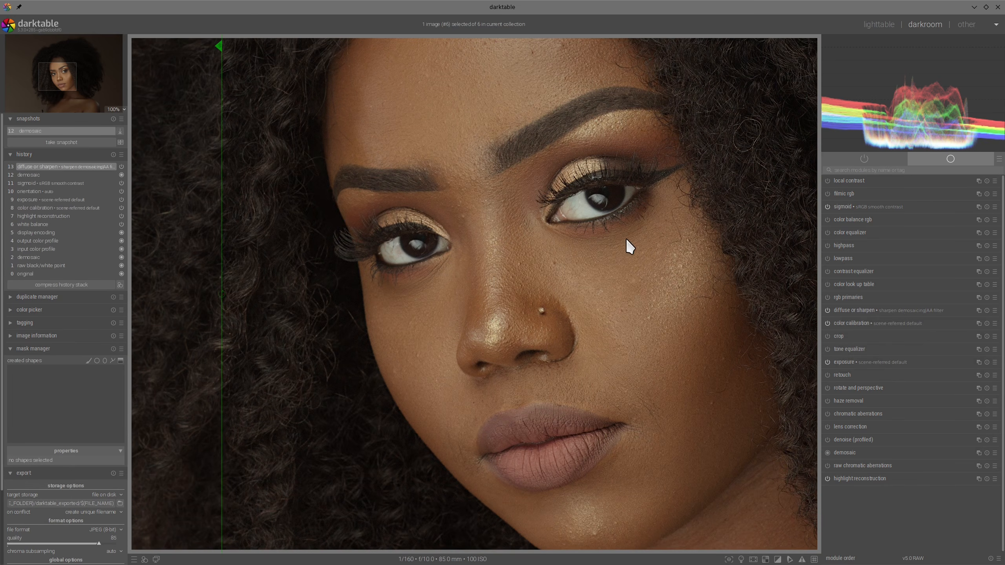
- Compare the diffuse or sharpen result with the snapshot, switching to a side-by-side view to examine the eyes and skin
{"action": "left_click_drag", "start_coordinate": [218, 218], "coordinate": [249, 192]}
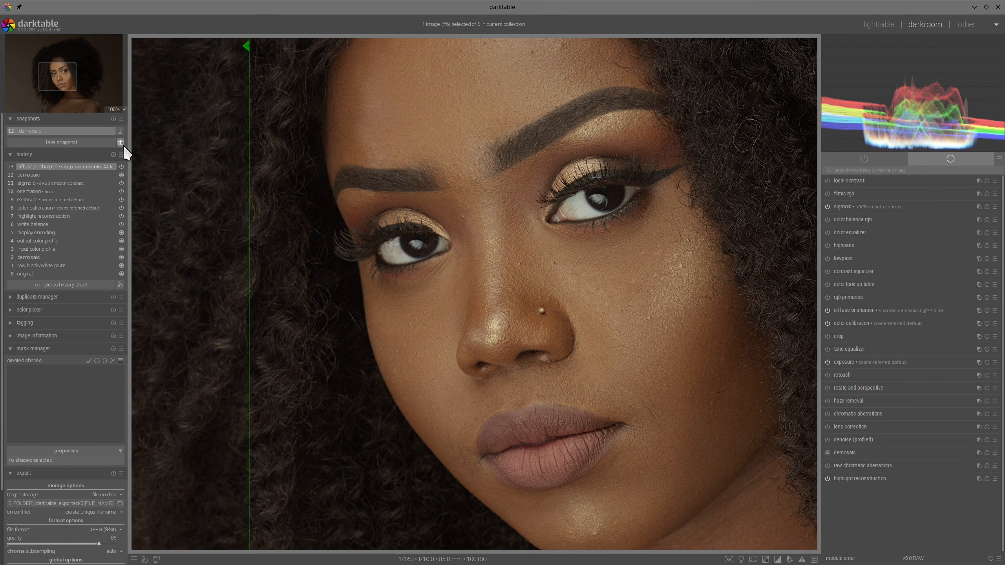
{"action": "scroll", "coordinate": [501, 260], "scroll_direction": "up", "scroll_amount": 2, "text": "ctrl"}
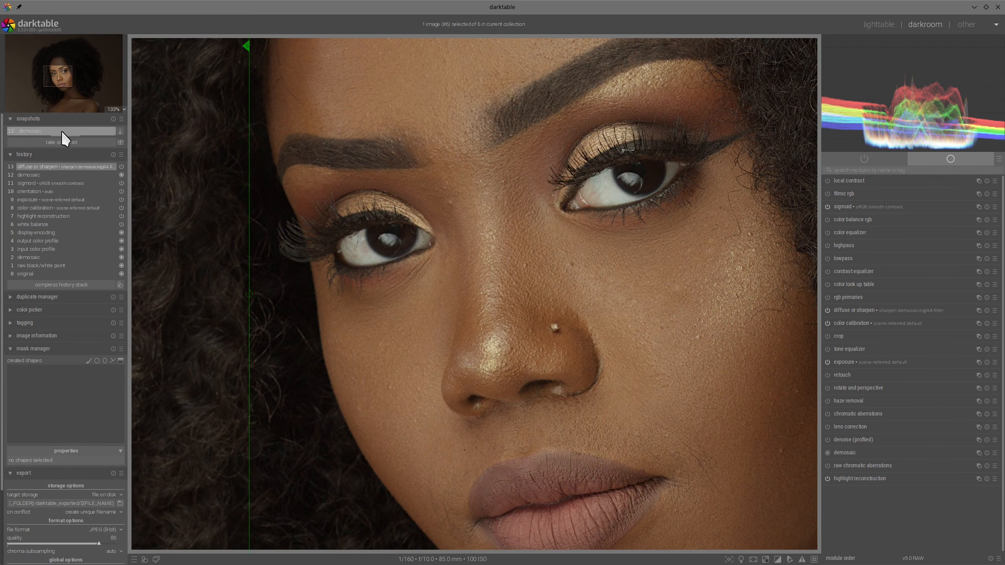
{"action": "left_click", "coordinate": [120, 142]}
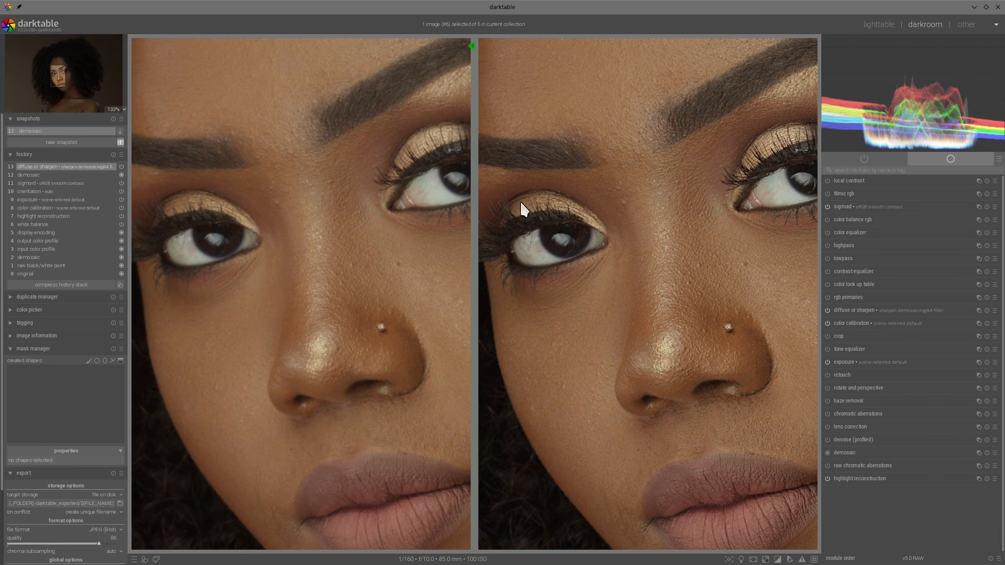
{"action": "scroll", "coordinate": [666, 209], "scroll_direction": "up", "scroll_amount": 20}
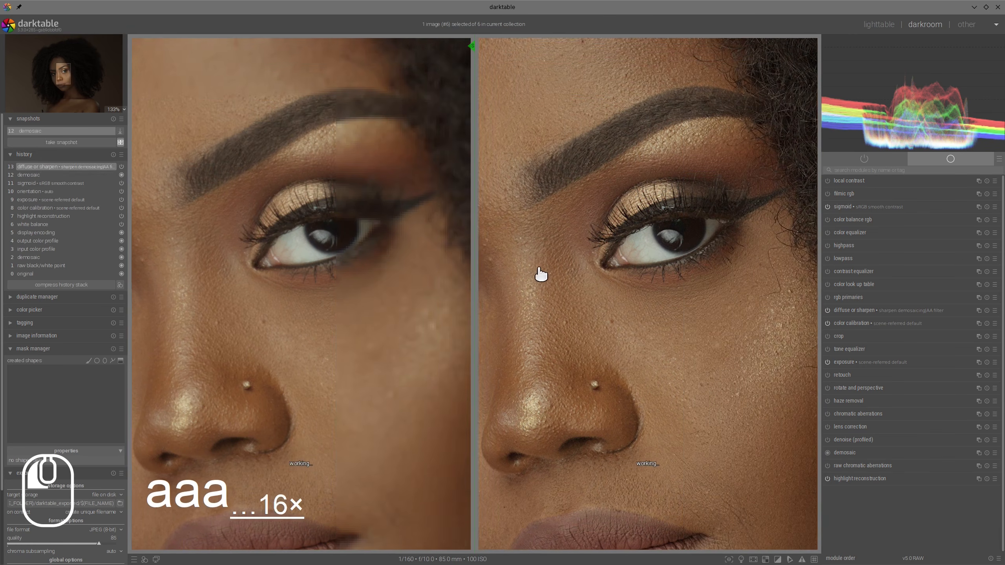
{"action": "scroll", "coordinate": [513, 262], "scroll_direction": "up", "scroll_amount": 20}
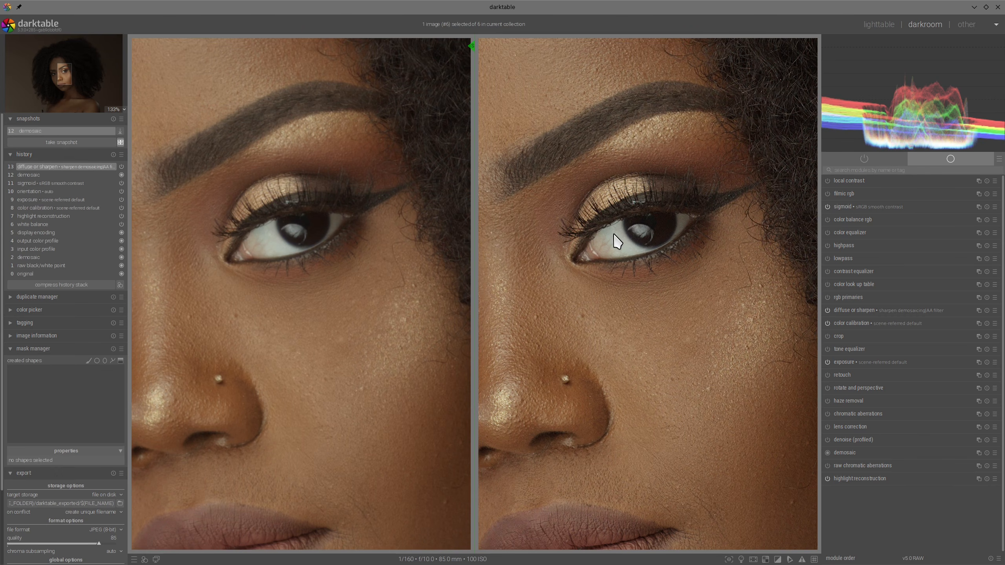
{"action": "scroll", "coordinate": [618, 241], "scroll_direction": "down", "scroll_amount": 3}
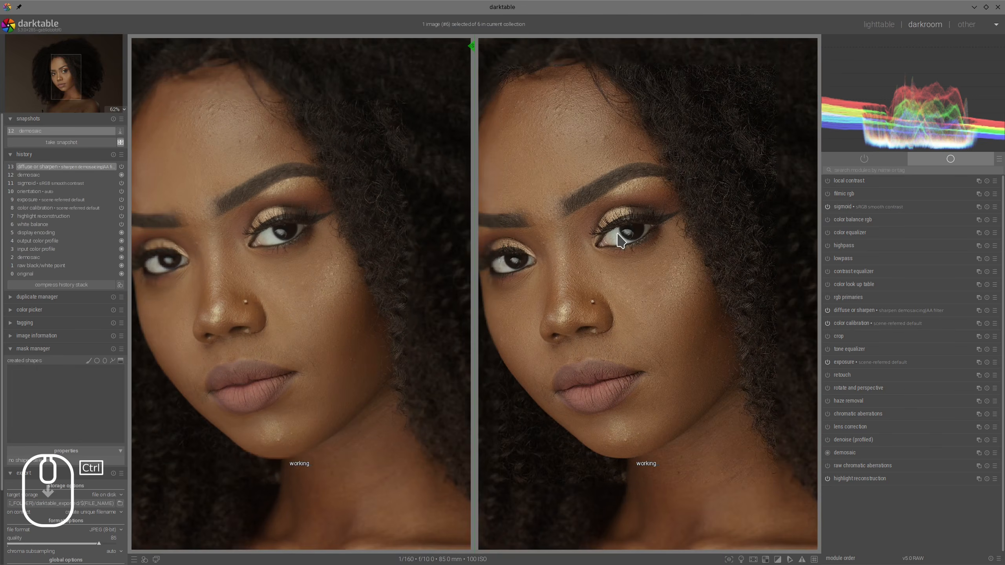
{"action": "scroll", "coordinate": [618, 241], "scroll_direction": "down", "scroll_amount": 3}
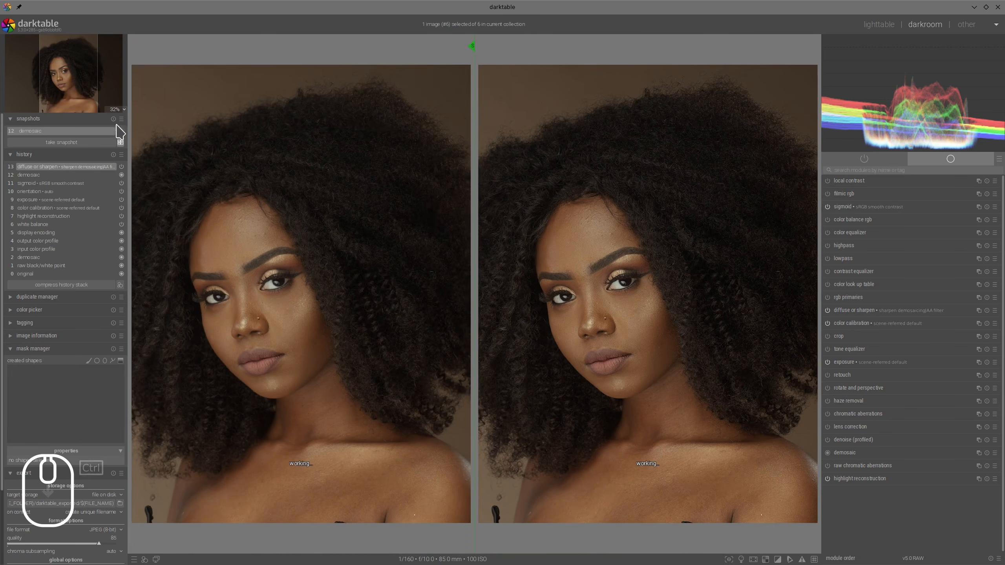
- Toggle the demosaic snapshot comparison on the portrait
{"action": "left_click", "coordinate": [114, 131]}
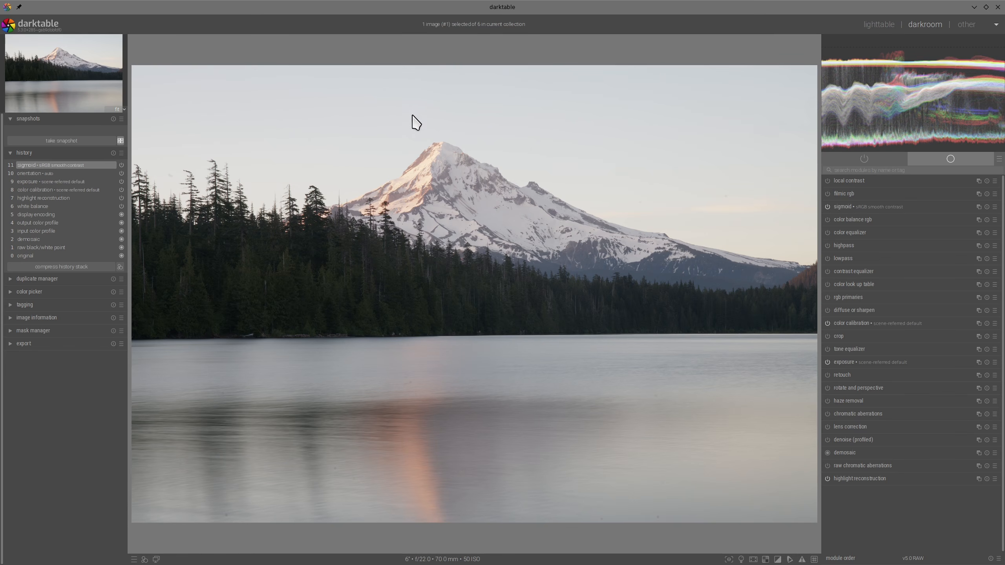
{"action": "mouse_move", "coordinate": [407, 119]}
{"action": "left_mouse_down"}
{"action": "mouse_move", "coordinate": [444, 124]}
{"action": "mouse_move", "coordinate": [408, 120]}
{"action": "left_mouse_up"}
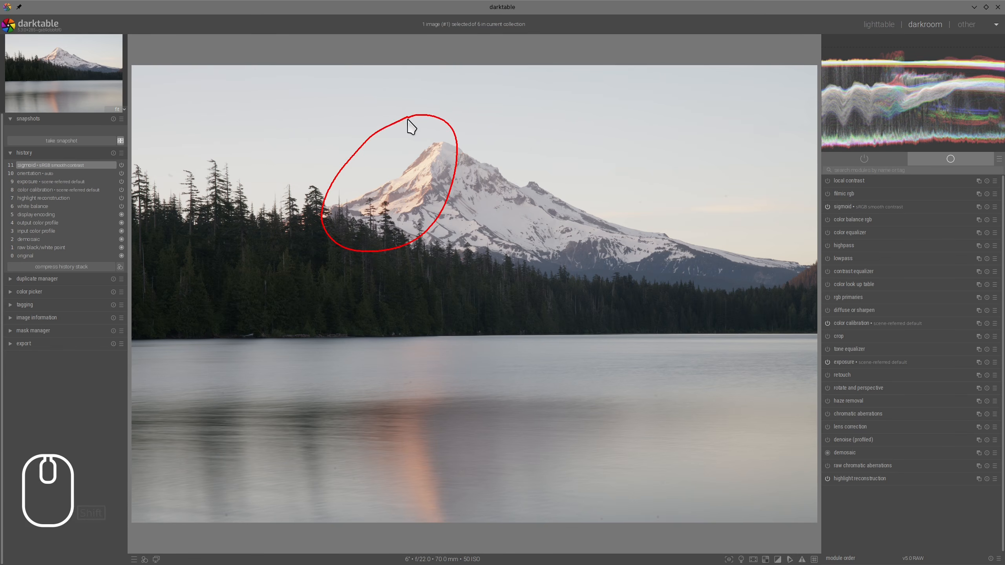
{"action": "key", "text": "alt+F11"}
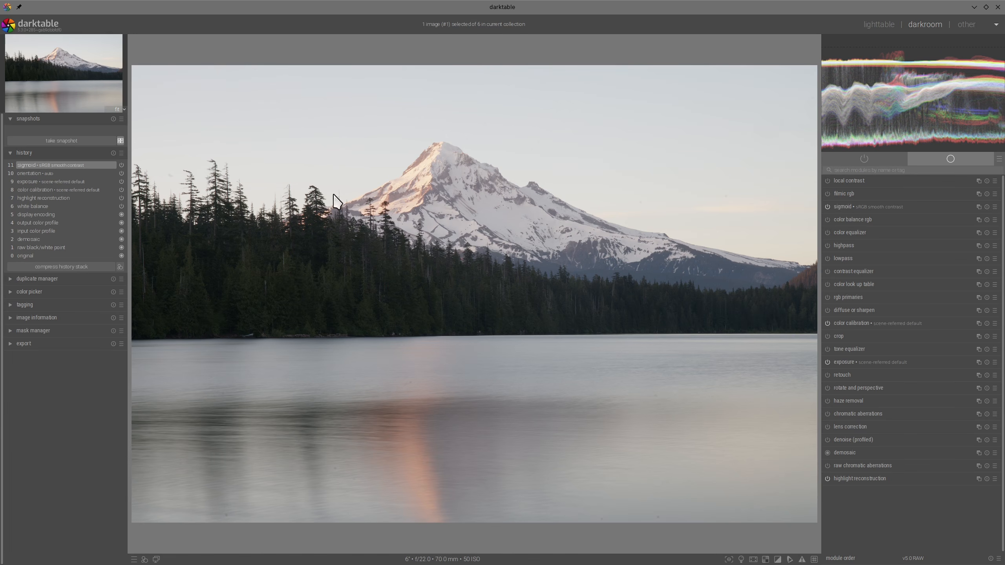
{"action": "mouse_move", "coordinate": [420, 123]}
{"action": "left_mouse_down"}
{"action": "mouse_move", "coordinate": [320, 246]}
{"action": "mouse_move", "coordinate": [462, 153]}
{"action": "mouse_move", "coordinate": [435, 139]}
{"action": "left_mouse_up"}
{"action": "key", "text": "alt+F11"}
{"action": "mouse_move", "coordinate": [414, 309]}
{"action": "left_mouse_down"}
{"action": "mouse_move", "coordinate": [393, 350]}
{"action": "mouse_move", "coordinate": [399, 467]}
{"action": "mouse_move", "coordinate": [434, 524]}
{"action": "mouse_move", "coordinate": [484, 450]}
{"action": "mouse_move", "coordinate": [438, 298]}
{"action": "mouse_move", "coordinate": [386, 335]}
{"action": "left_mouse_up"}
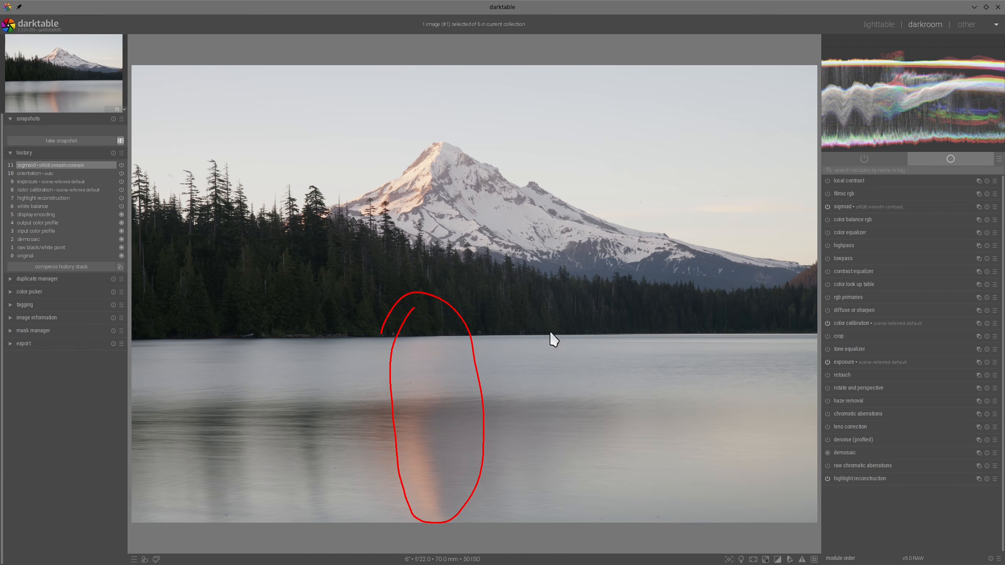
{"action": "mouse_move", "coordinate": [562, 150]}
{"action": "left_mouse_down"}
{"action": "mouse_move", "coordinate": [563, 363]}
{"action": "mouse_move", "coordinate": [592, 336]}
{"action": "left_mouse_up"}
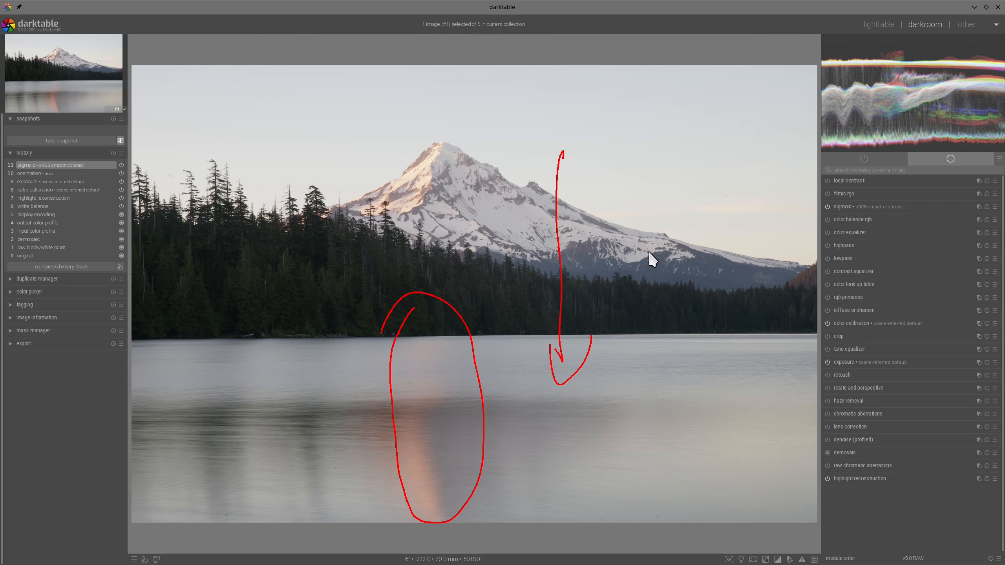
{"action": "key", "text": "alt+F11"}
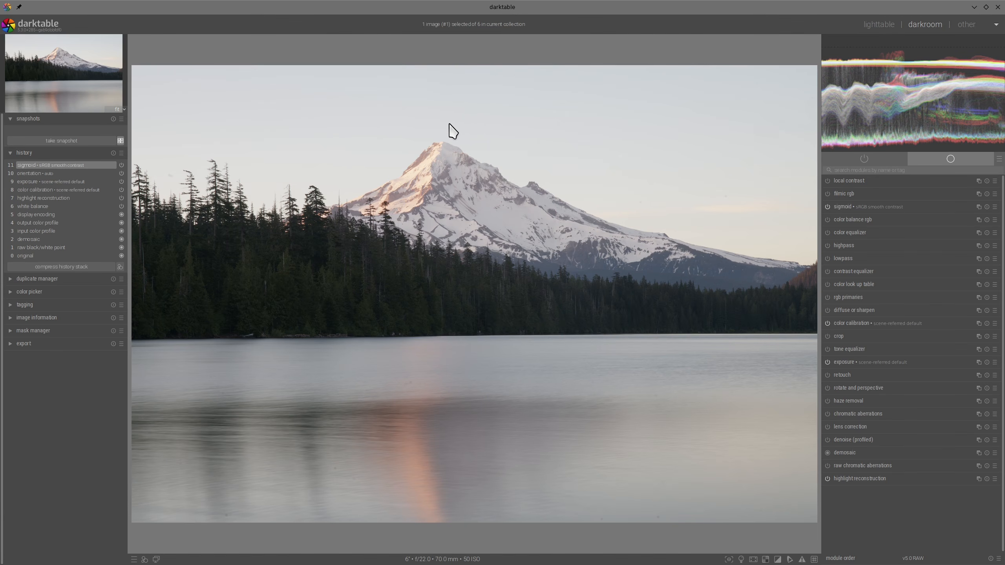
{"action": "mouse_move", "coordinate": [449, 123]}
{"action": "left_mouse_down"}
{"action": "mouse_move", "coordinate": [403, 128]}
{"action": "mouse_move", "coordinate": [329, 223]}
{"action": "mouse_move", "coordinate": [468, 146]}
{"action": "mouse_move", "coordinate": [426, 122]}
{"action": "mouse_move", "coordinate": [385, 226]}
{"action": "mouse_move", "coordinate": [393, 362]}
{"action": "mouse_move", "coordinate": [360, 484]}
{"action": "mouse_move", "coordinate": [445, 518]}
{"action": "mouse_move", "coordinate": [432, 354]}
{"action": "mouse_move", "coordinate": [362, 343]}
{"action": "left_mouse_up"}
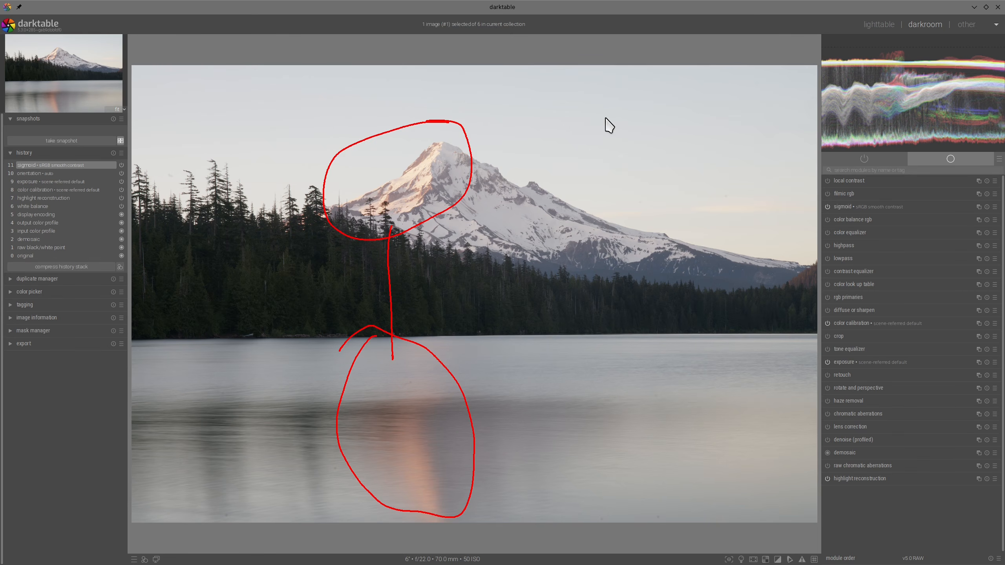
{"action": "left_click_drag", "start_coordinate": [371, 167], "coordinate": [398, 221]}
{"action": "mouse_move", "coordinate": [422, 102]}
{"action": "left_mouse_down"}
{"action": "mouse_move", "coordinate": [766, 302]}
{"action": "mouse_move", "coordinate": [386, 136]}
{"action": "left_mouse_up"}
{"action": "mouse_move", "coordinate": [524, 197]}
{"action": "left_mouse_down"}
{"action": "mouse_move", "coordinate": [516, 223]}
{"action": "mouse_move", "coordinate": [548, 236]}
{"action": "left_mouse_up"}
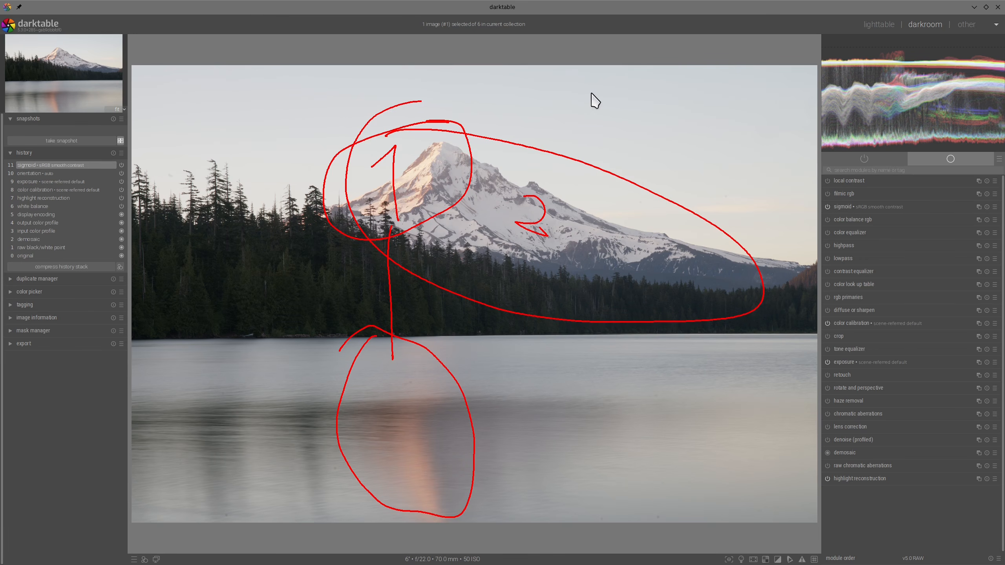
{"action": "mouse_move", "coordinate": [604, 82]}
{"action": "left_mouse_down"}
{"action": "mouse_move", "coordinate": [617, 102]}
{"action": "mouse_move", "coordinate": [581, 133]}
{"action": "left_mouse_up"}
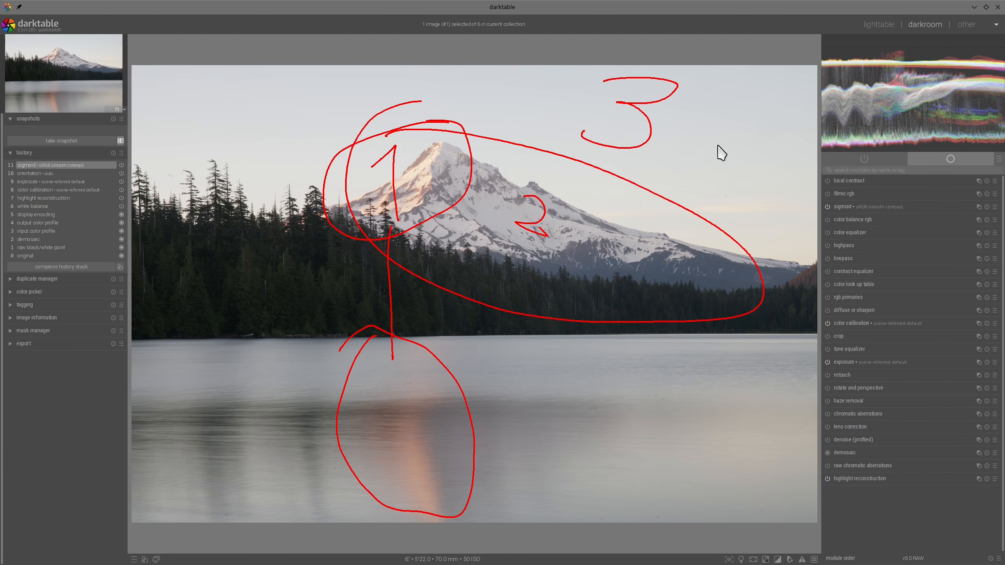
{"action": "key", "text": "alt+w"}
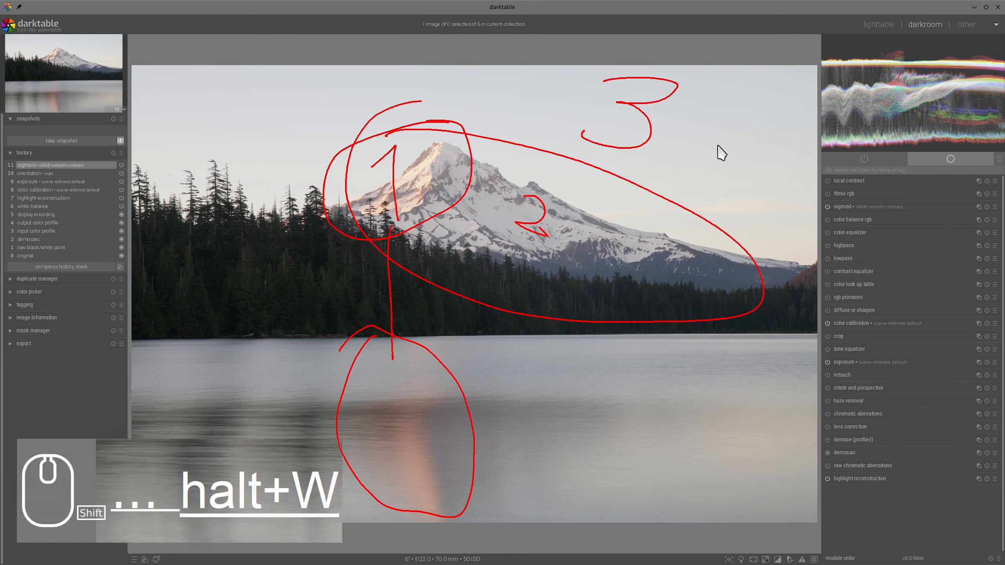
{"action": "key", "text": "alt+w"}
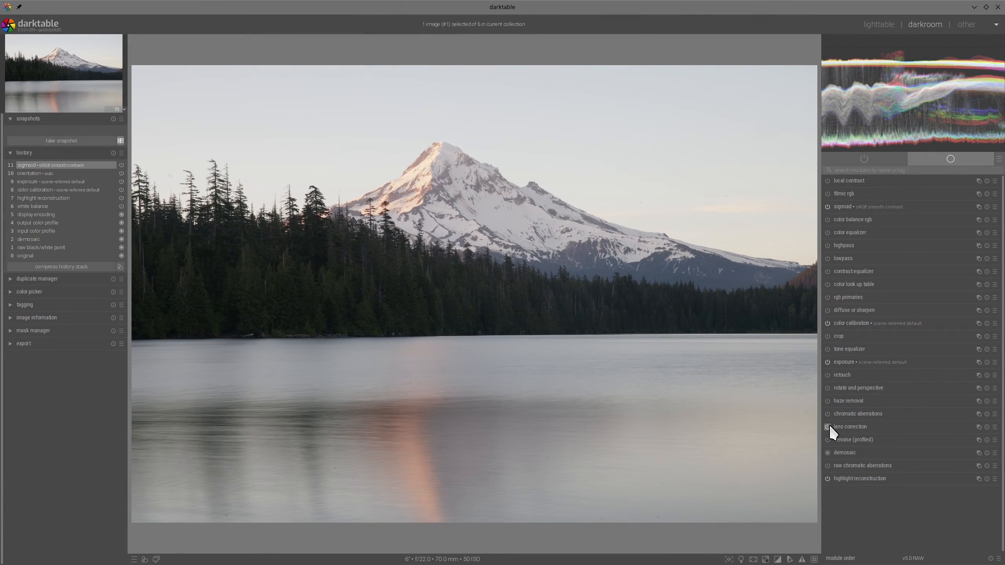
- Enable lens correction and denoise (profiled) for the mountain lake photo
{"action": "left_click", "coordinate": [828, 426]}
{"action": "left_click", "coordinate": [828, 440]}
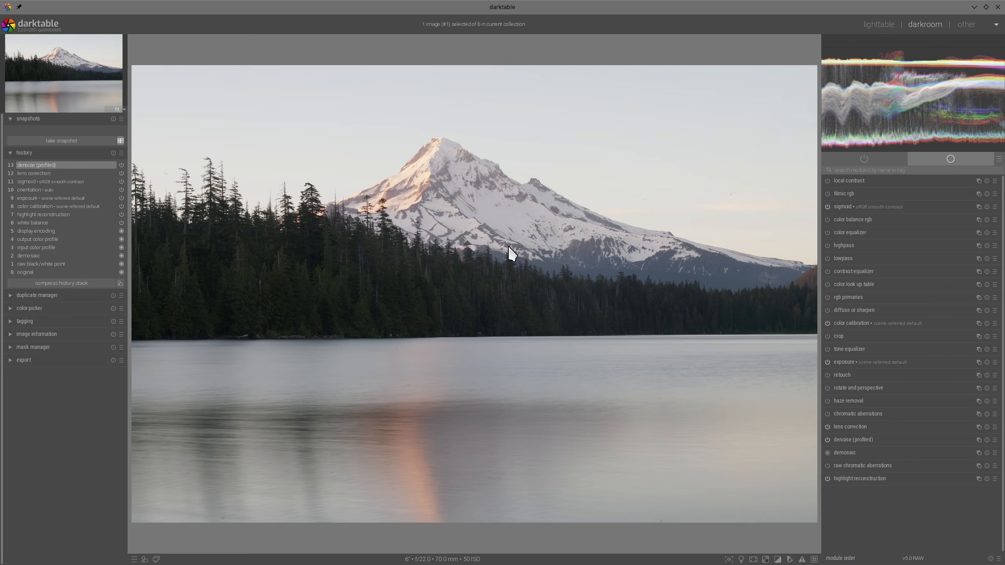
- Darken the whole photo by lowering the exposure module's exposure to about -0.3 EV
{"action": "left_click", "coordinate": [844, 362]}
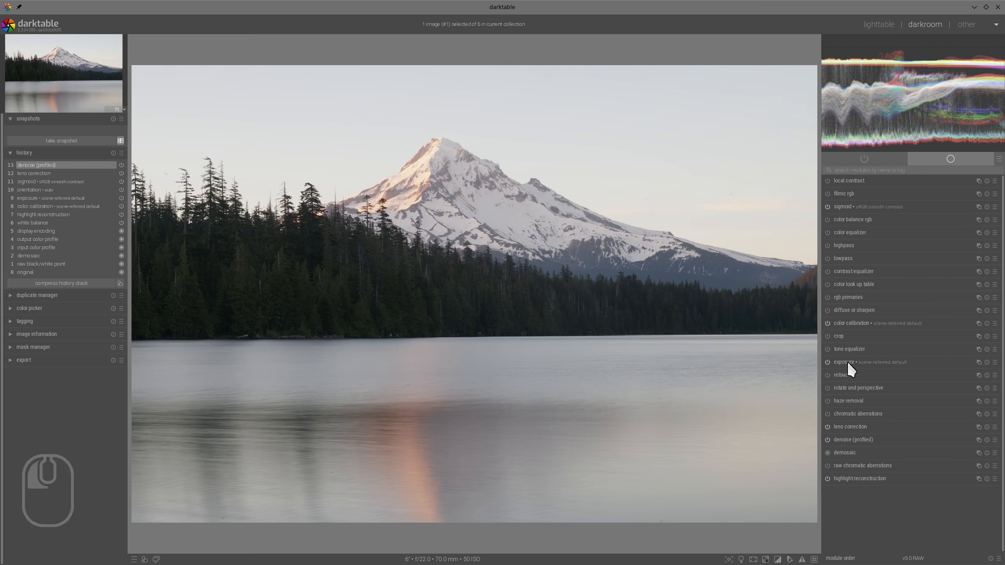
{"action": "left_click", "coordinate": [893, 396]}
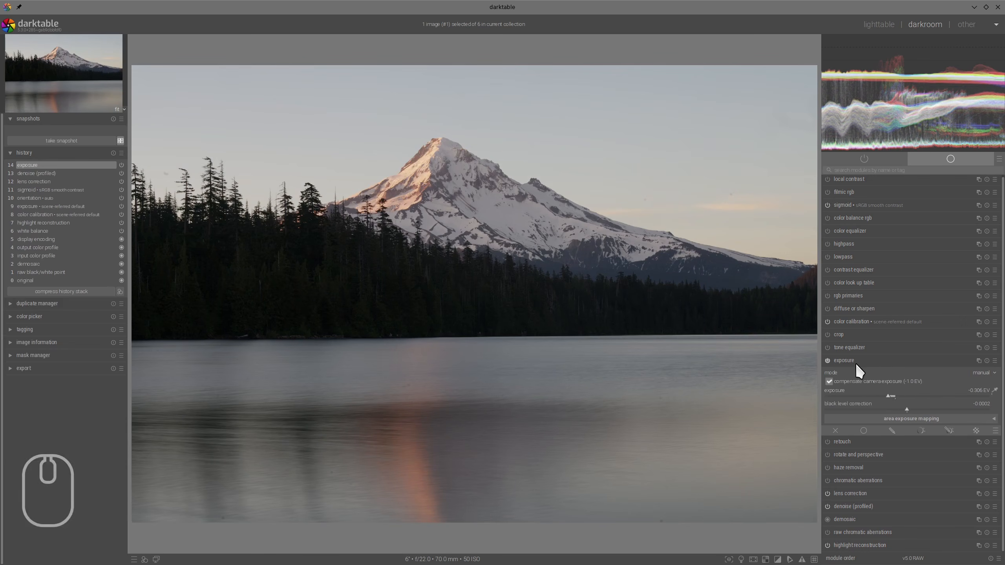
{"action": "left_click", "coordinate": [856, 362]}
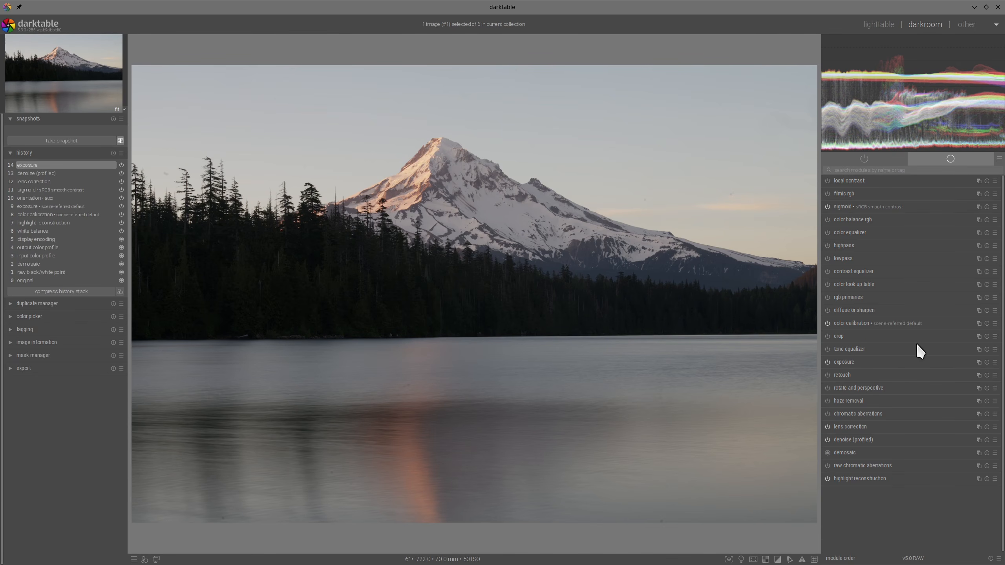
- Add a color calibration instance with R channel inputs of about R +1.15, G -0.13 and B -0.10, and compare it on and off
{"action": "right_click", "coordinate": [980, 325]}
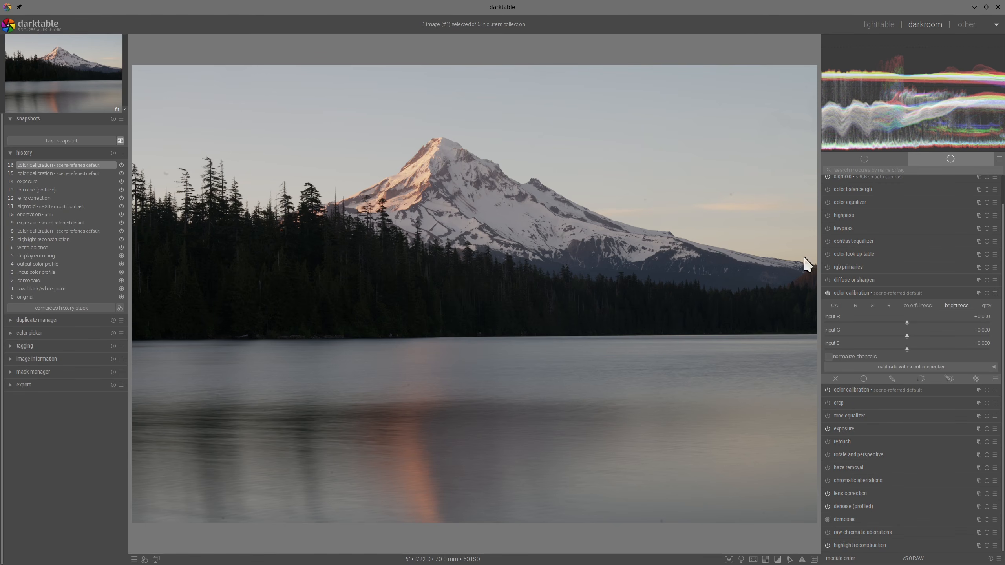
{"action": "left_click", "coordinate": [854, 303]}
{"action": "left_click_drag", "start_coordinate": [906, 335], "coordinate": [955, 322]}
{"action": "left_click", "coordinate": [903, 347]}
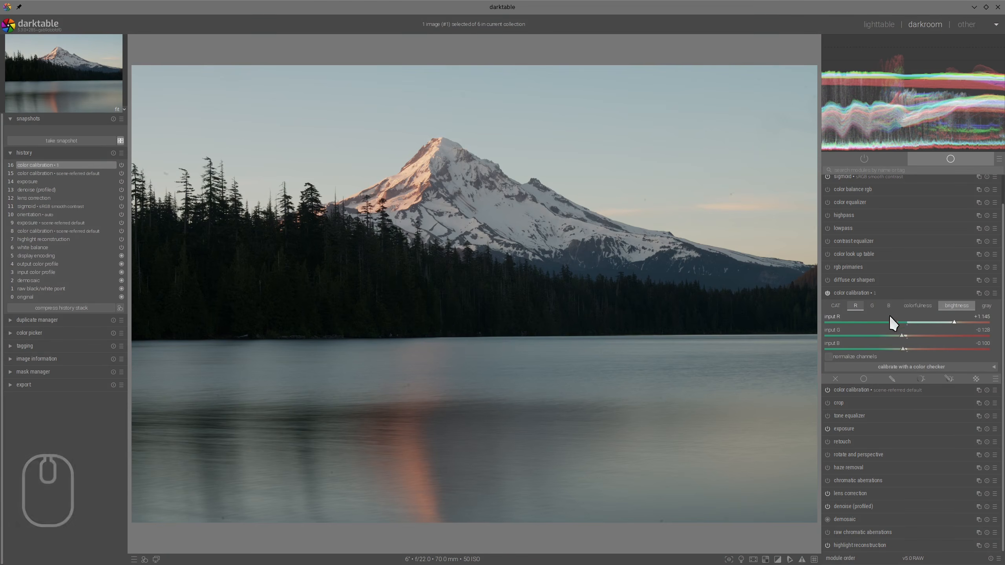
{"action": "left_click", "coordinate": [828, 292]}
{"action": "left_click", "coordinate": [827, 293]}
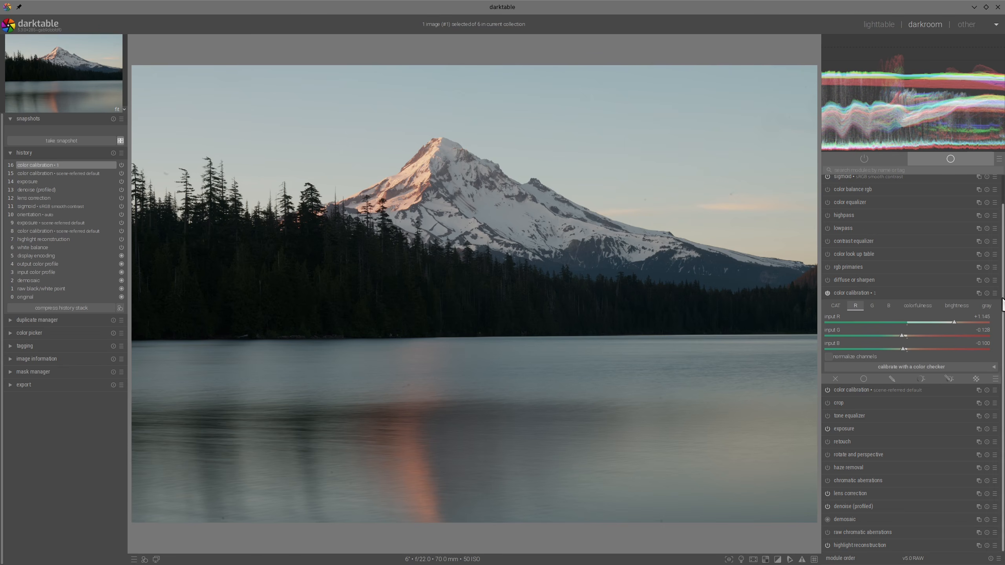
- Add another color calibration instance with brightness input B about -0.40 and input R about +0.10, and compare it on and off
{"action": "left_click", "coordinate": [979, 294]}
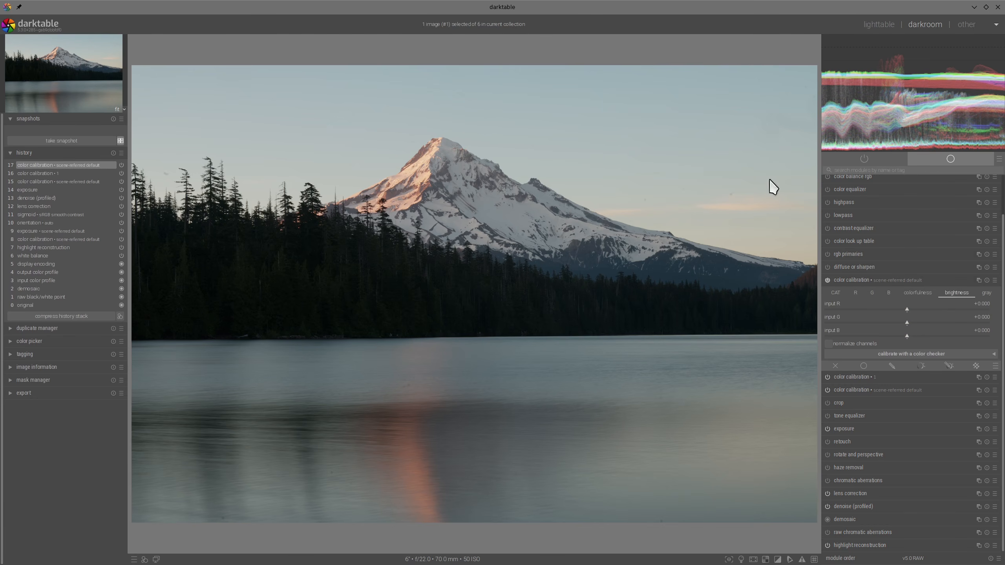
{"action": "left_click_drag", "start_coordinate": [879, 333], "coordinate": [874, 334]}
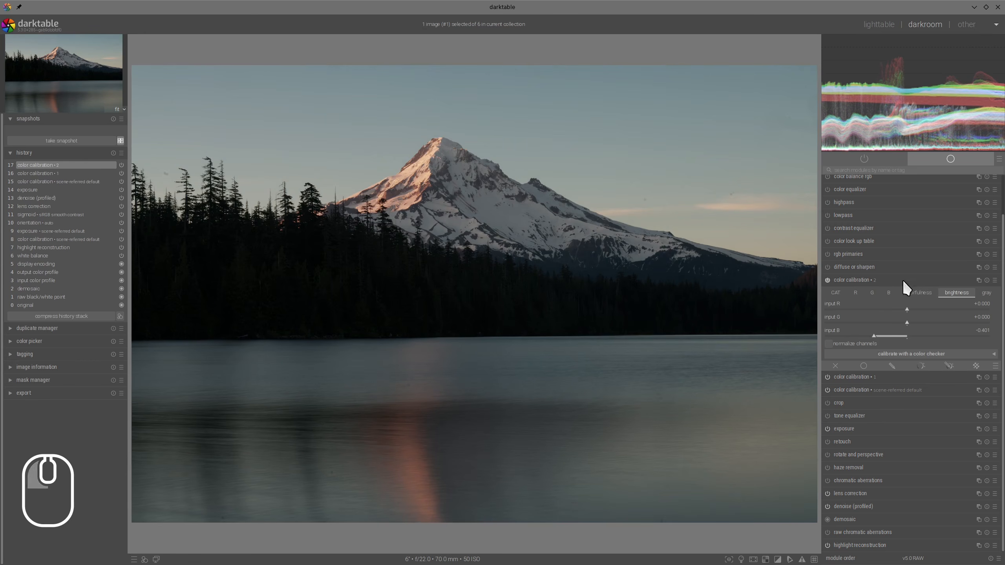
{"action": "left_click", "coordinate": [915, 308]}
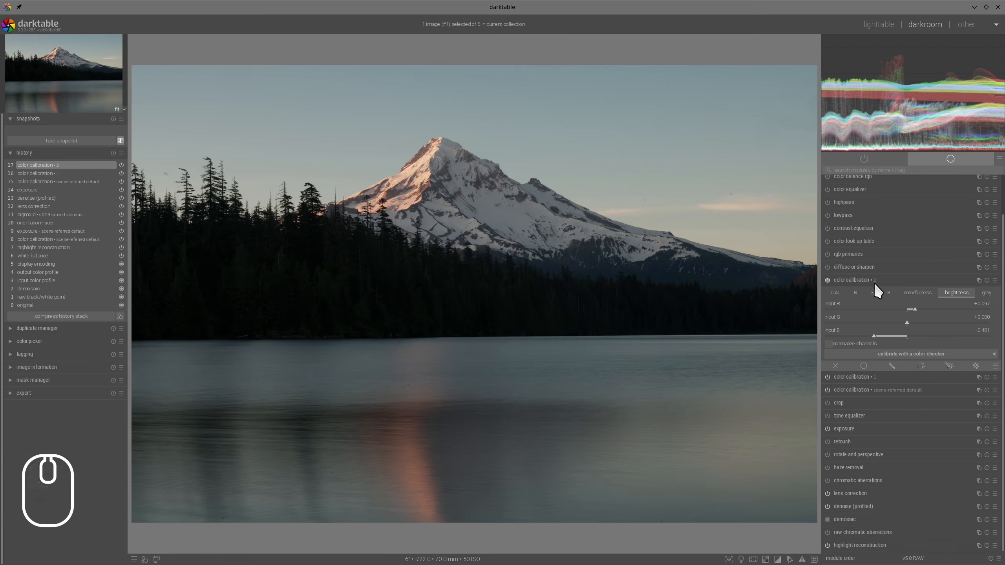
{"action": "left_click", "coordinate": [867, 278]}
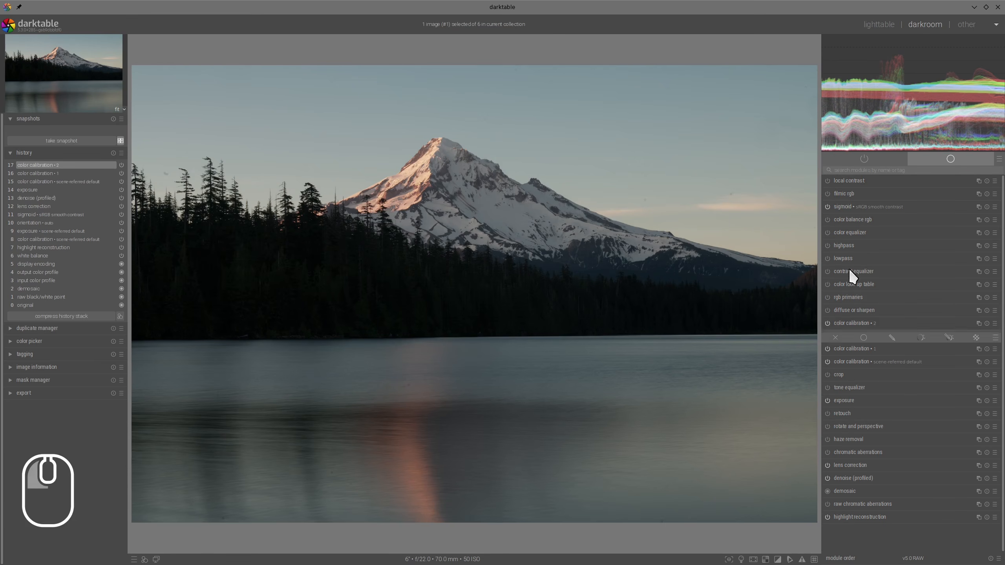
{"action": "left_click", "coordinate": [828, 323]}
{"action": "left_click", "coordinate": [827, 323]}
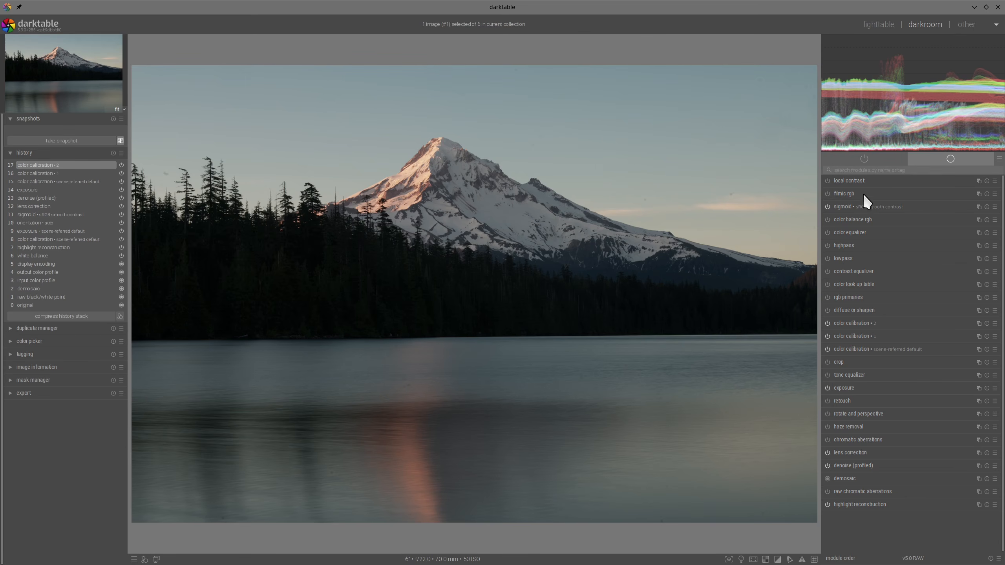
- Set the sigmoid module's contrast to about 1.7 and its skew to about +0.31
{"action": "left_click", "coordinate": [845, 206]}
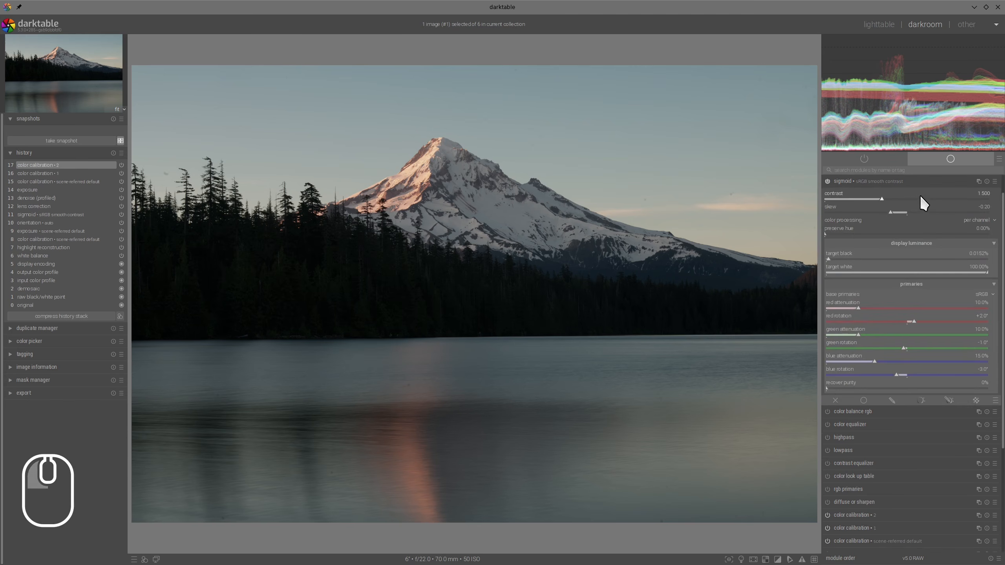
{"action": "left_click", "coordinate": [897, 198]}
{"action": "left_click_drag", "start_coordinate": [900, 213], "coordinate": [933, 211]}
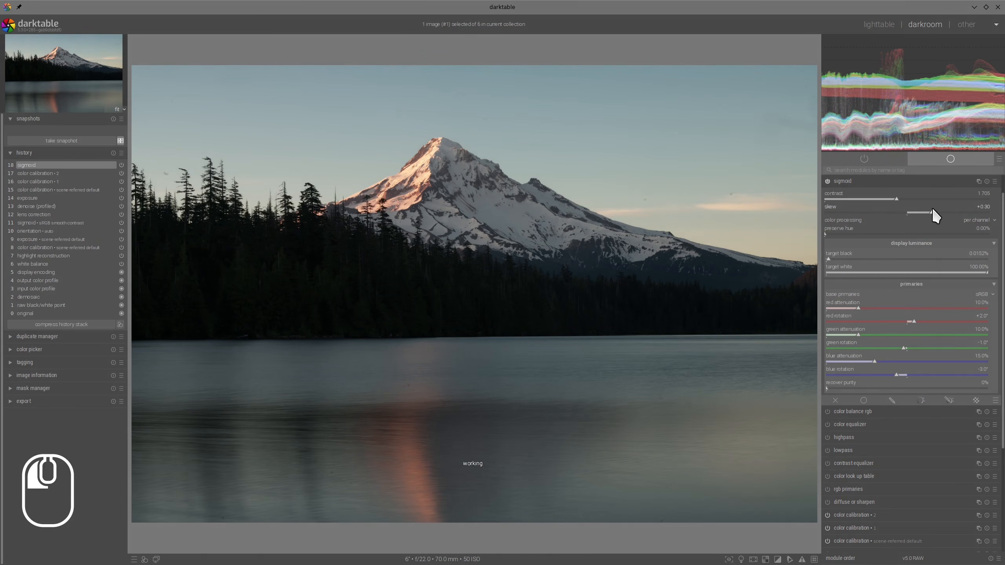
{"action": "left_click", "coordinate": [865, 181]}
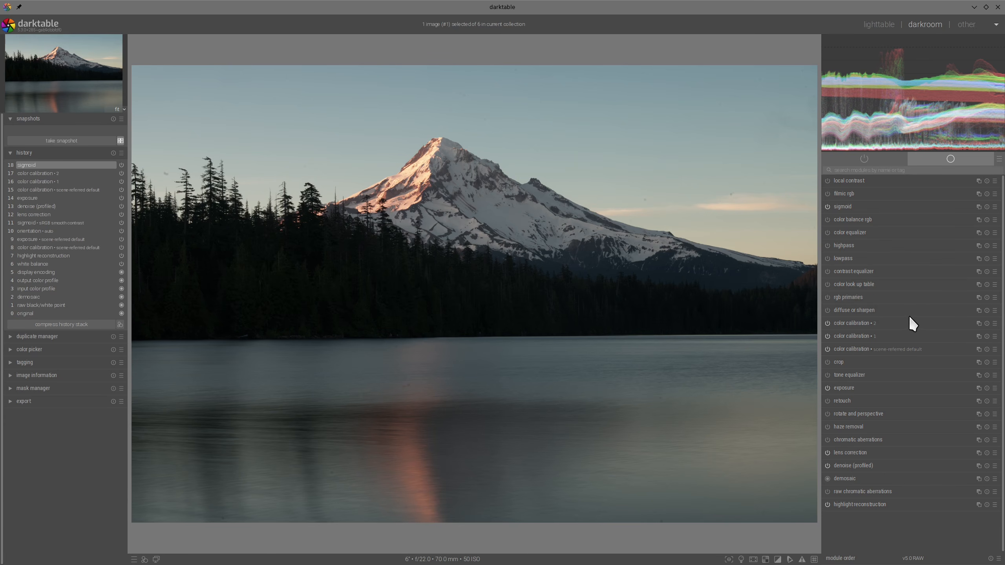
- Add a further color calibration instance with a horizontal gradient mask along the shoreline and a brightness input B of about -0.46
{"action": "left_click", "coordinate": [978, 322]}
{"action": "left_click", "coordinate": [955, 343]}
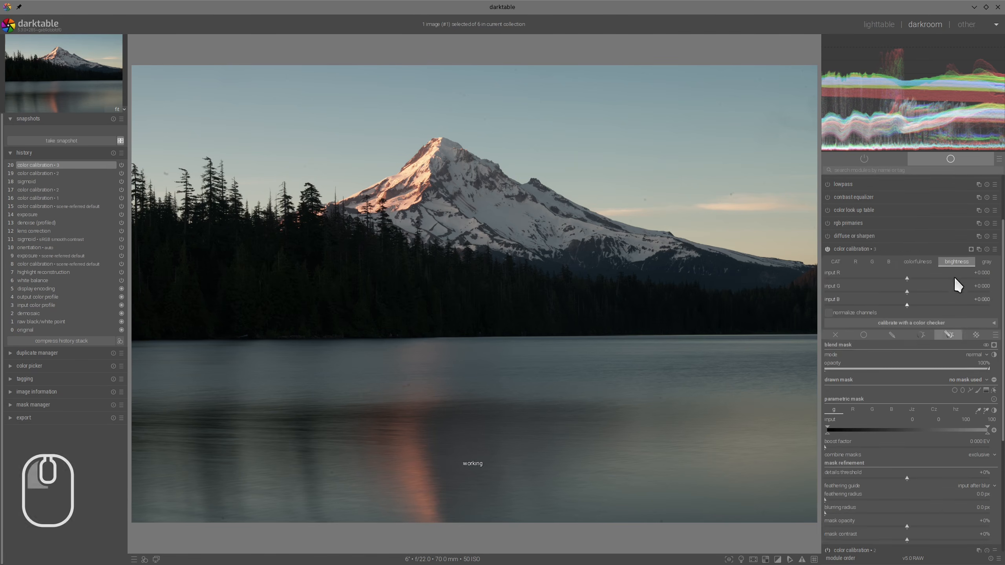
{"action": "left_click", "coordinate": [986, 324]}
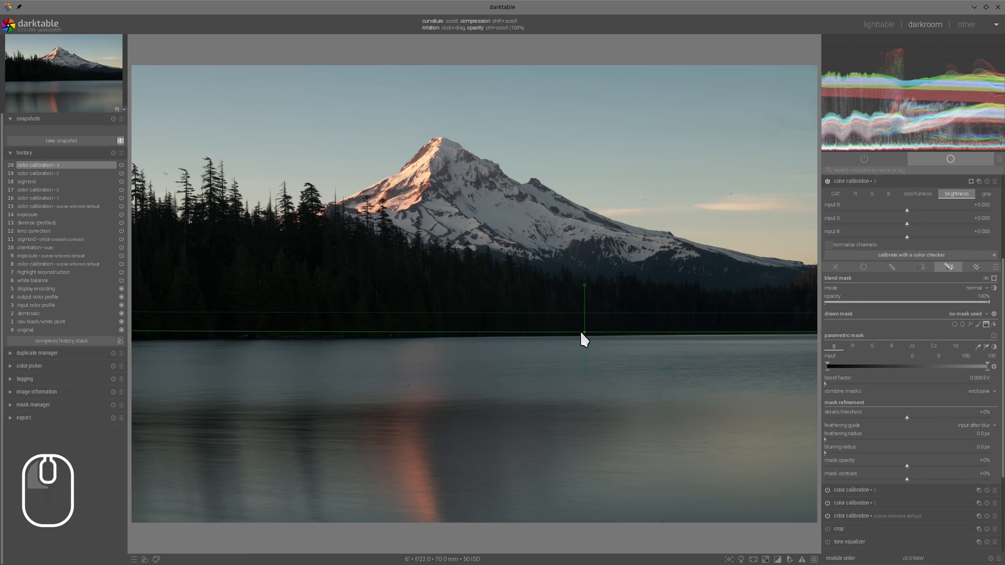
{"action": "left_click", "coordinate": [560, 334]}
{"action": "scroll", "coordinate": [963, 249], "scroll_direction": "up", "scroll_amount": 2}
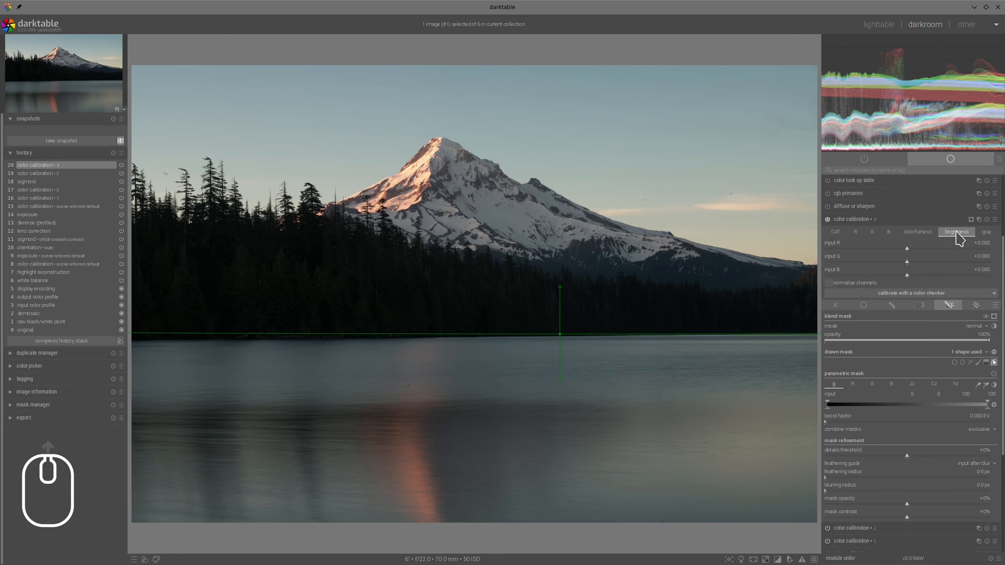
{"action": "left_click_drag", "start_coordinate": [886, 278], "coordinate": [870, 277]}
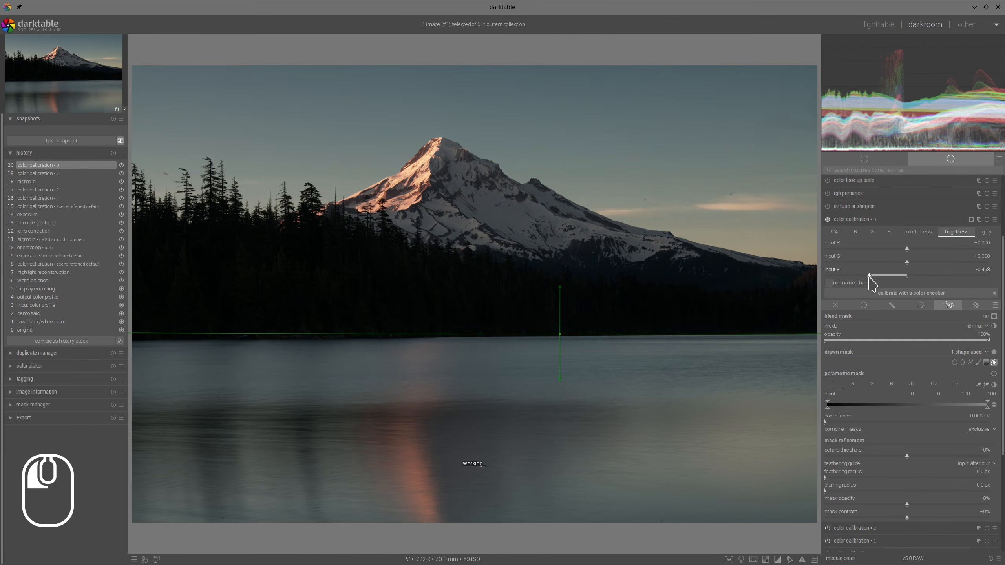
{"action": "left_click", "coordinate": [892, 219]}
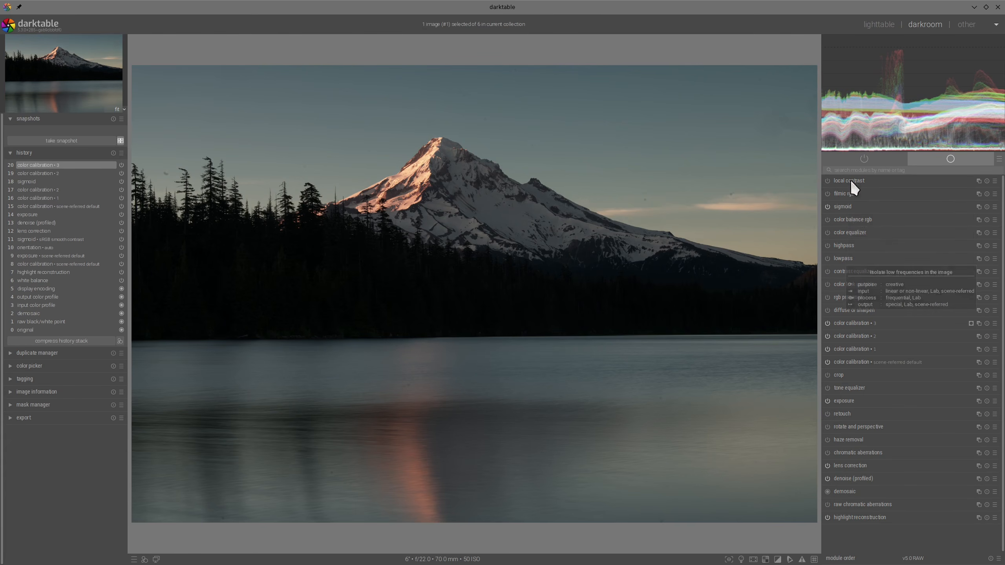
- In color balance rgb, set perceptual saturation to about +41% for mid-tones and +38% for shadows, and global vibrance to about +25.5%
{"action": "left_click", "coordinate": [849, 219]}
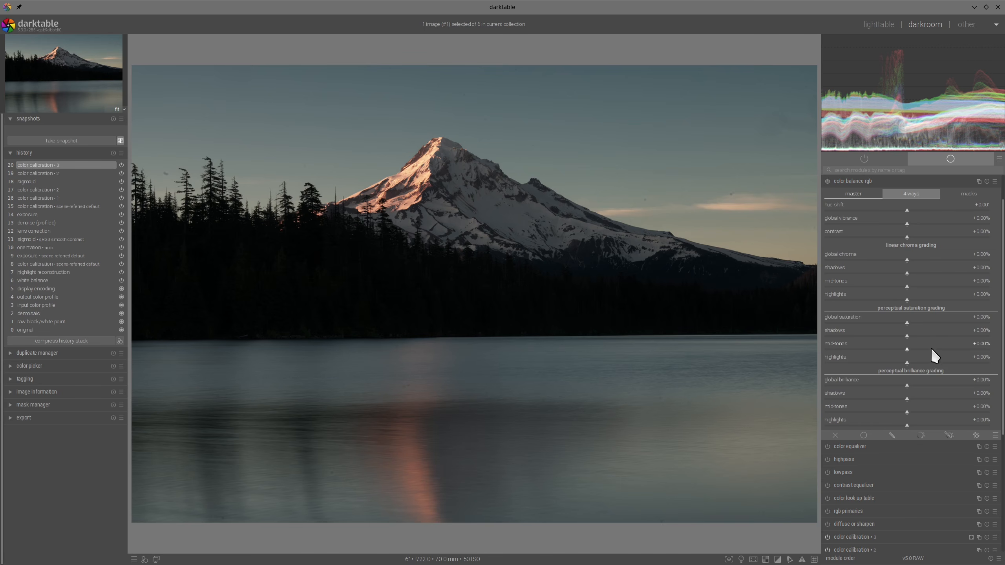
{"action": "left_click", "coordinate": [942, 349]}
{"action": "left_click", "coordinate": [939, 336]}
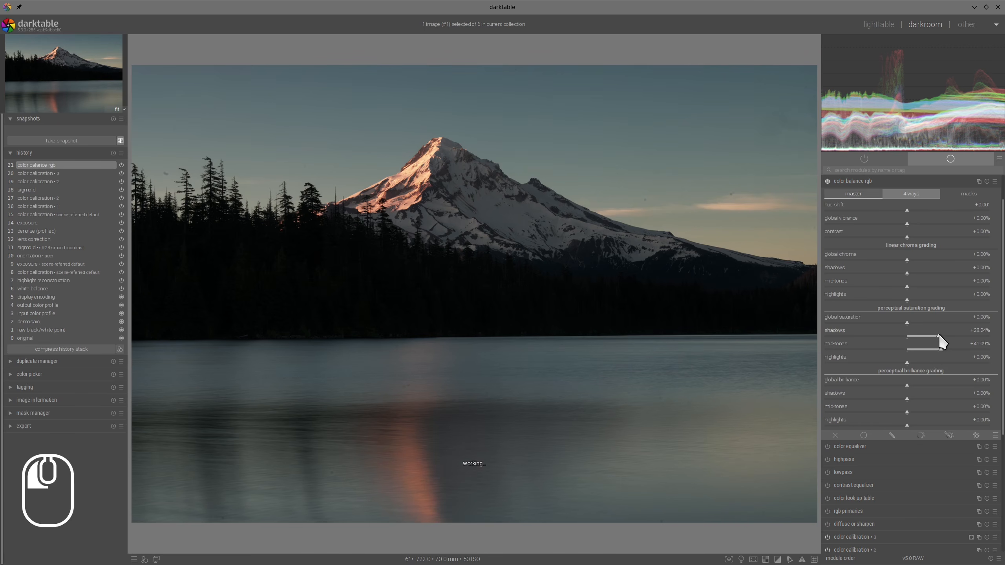
{"action": "left_click", "coordinate": [949, 223]}
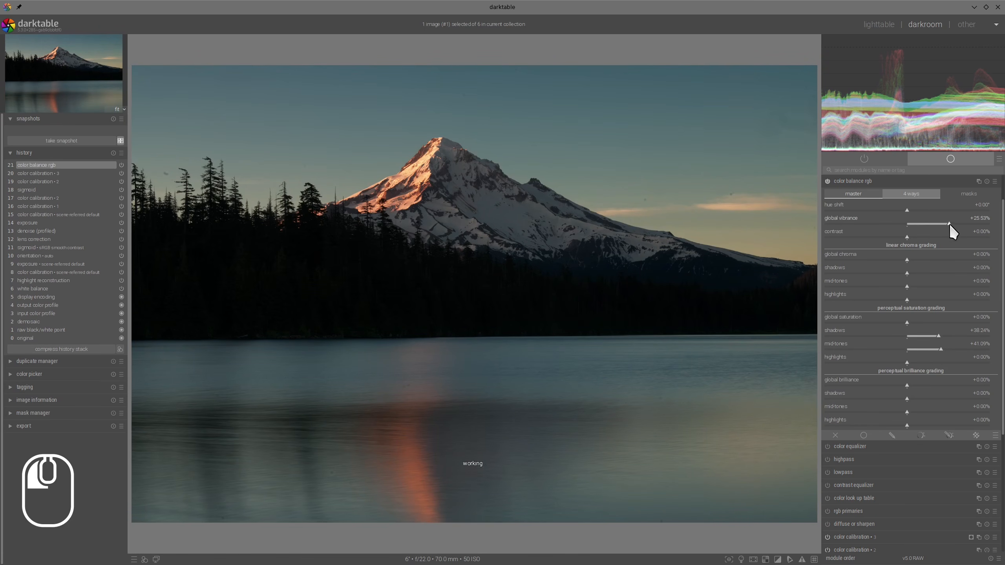
{"action": "left_click", "coordinate": [872, 181]}
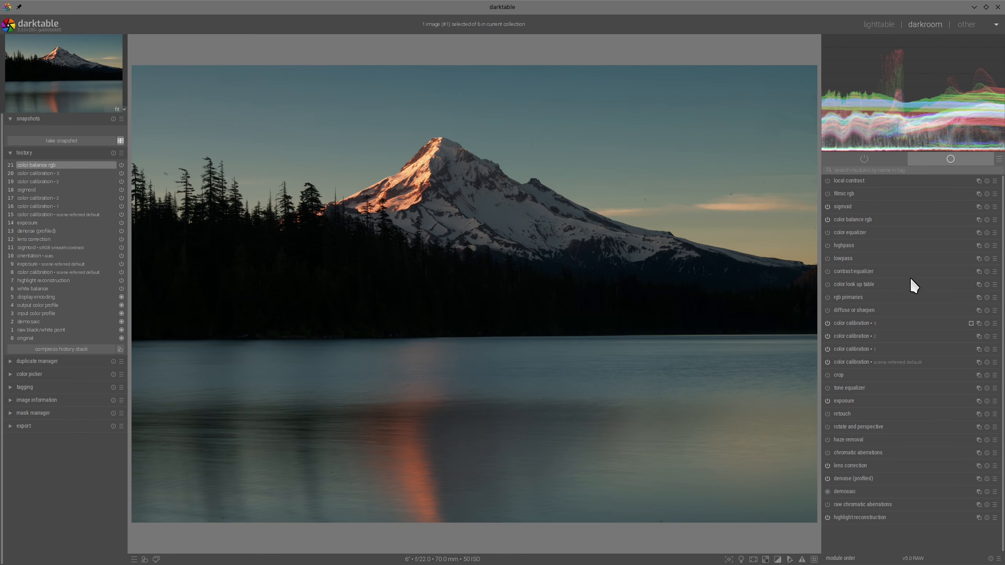
- In the color look up table, replace patch #22 with a colour picked from the upper sky and set its lightness to about -8.79
{"action": "left_click", "coordinate": [856, 284]}
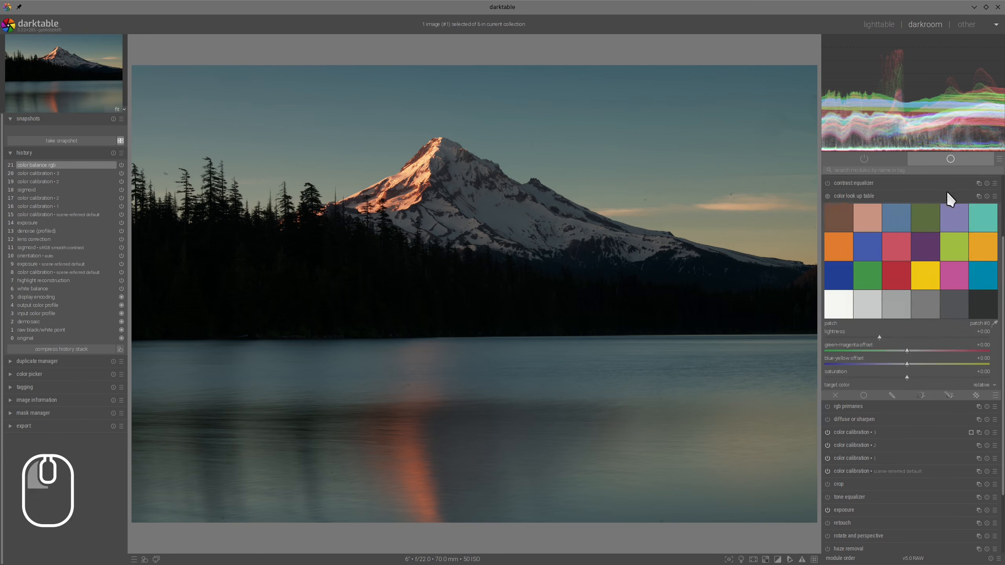
{"action": "left_click", "coordinate": [989, 295]}
{"action": "left_click", "coordinate": [556, 82]}
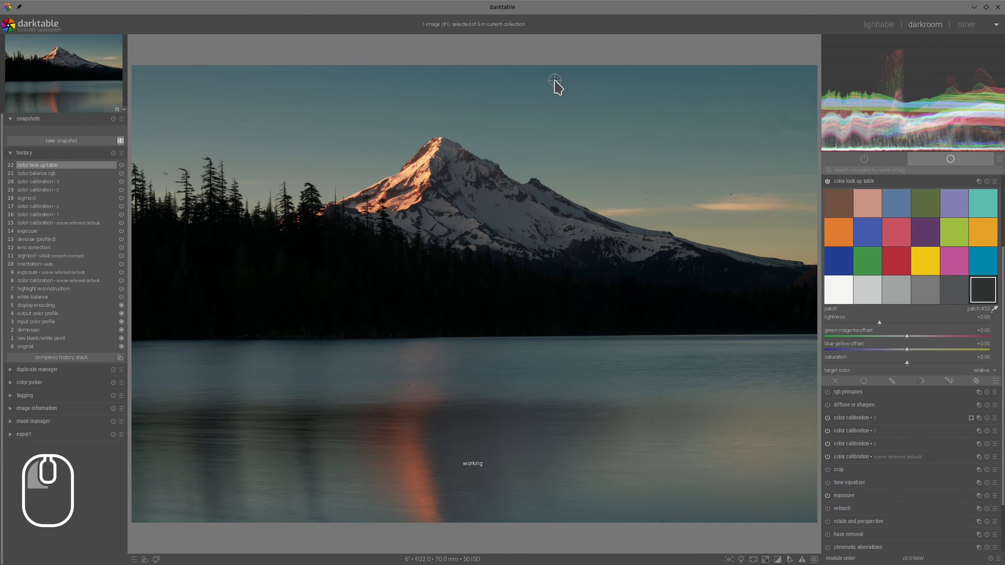
{"action": "left_click", "coordinate": [961, 293], "text": "shift"}
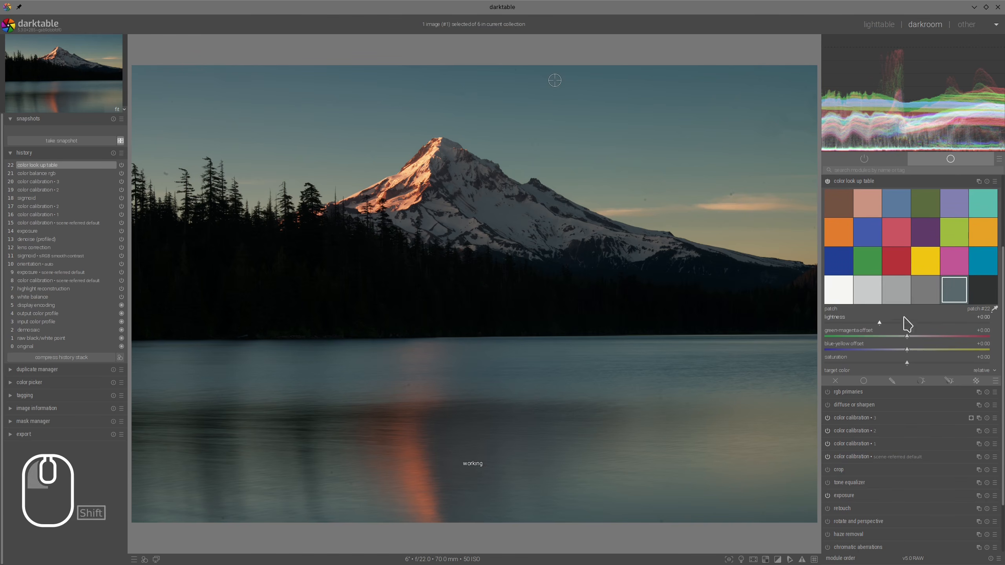
{"action": "left_click_drag", "start_coordinate": [877, 325], "coordinate": [875, 325]}
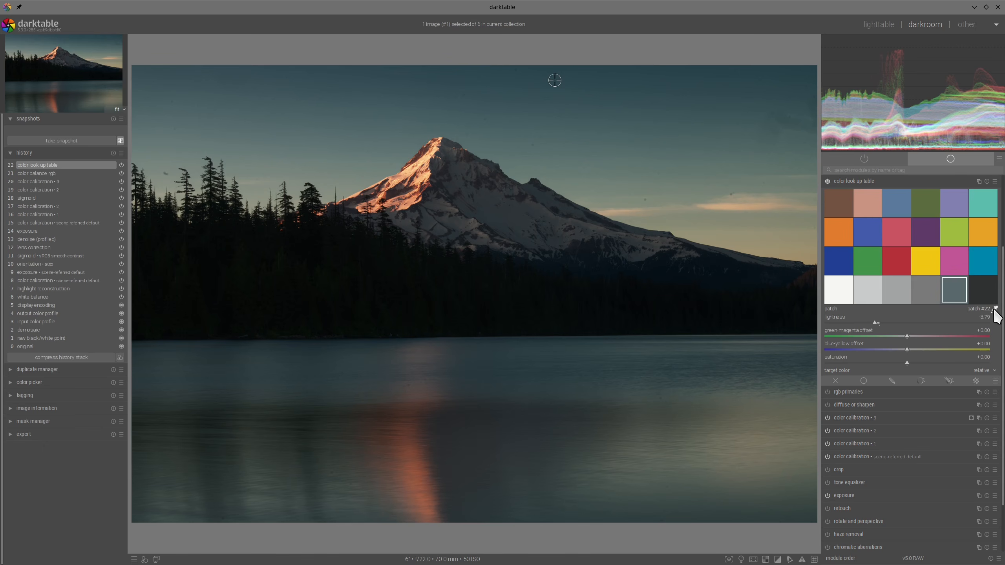
- Replace patch #21 with a colour picked from the sky beneath the bright cloud and set its lightness to about -10.21
{"action": "left_click", "coordinate": [737, 219]}
{"action": "left_click", "coordinate": [736, 220]}
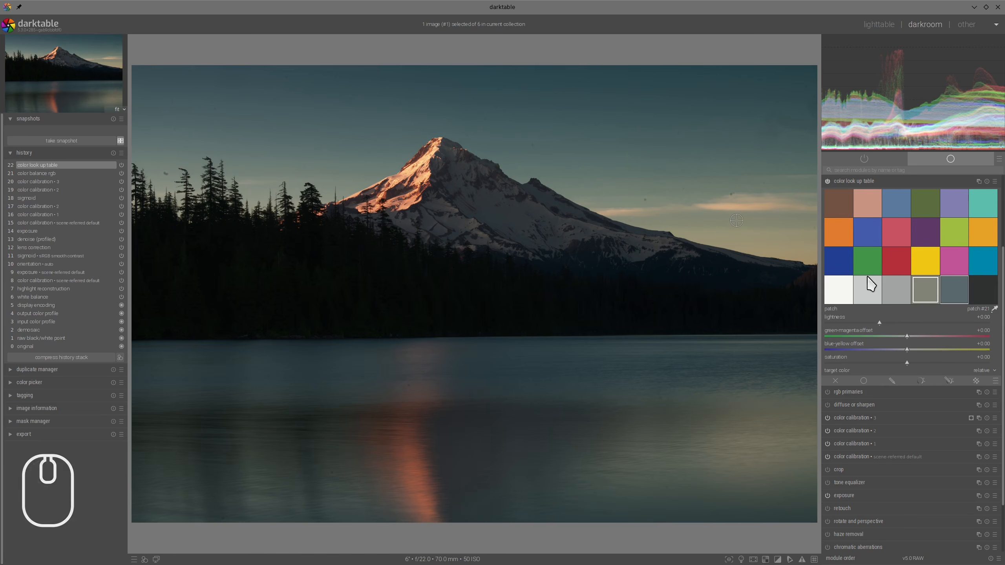
{"action": "left_click", "coordinate": [875, 321]}
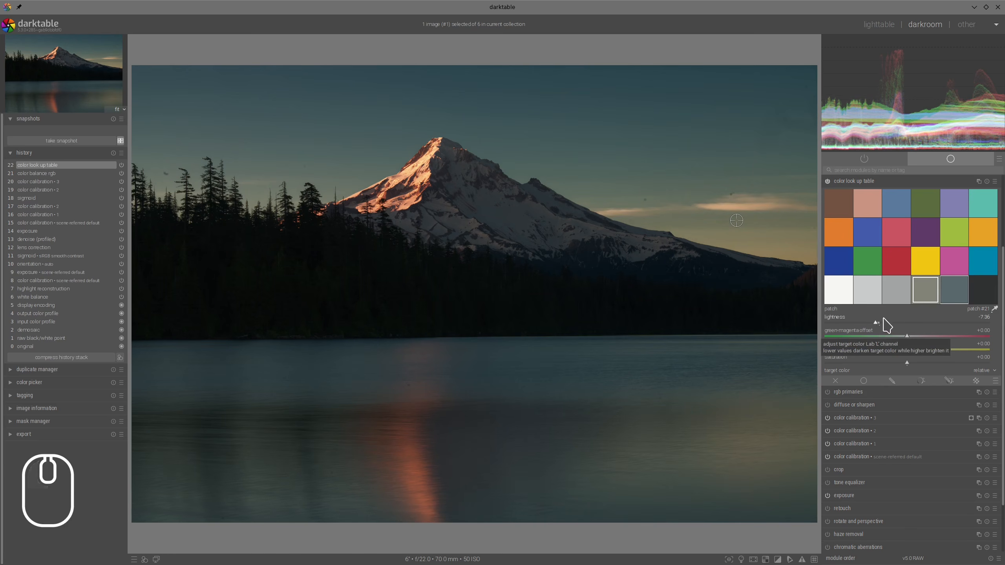
{"action": "left_click_drag", "start_coordinate": [879, 324], "coordinate": [877, 323]}
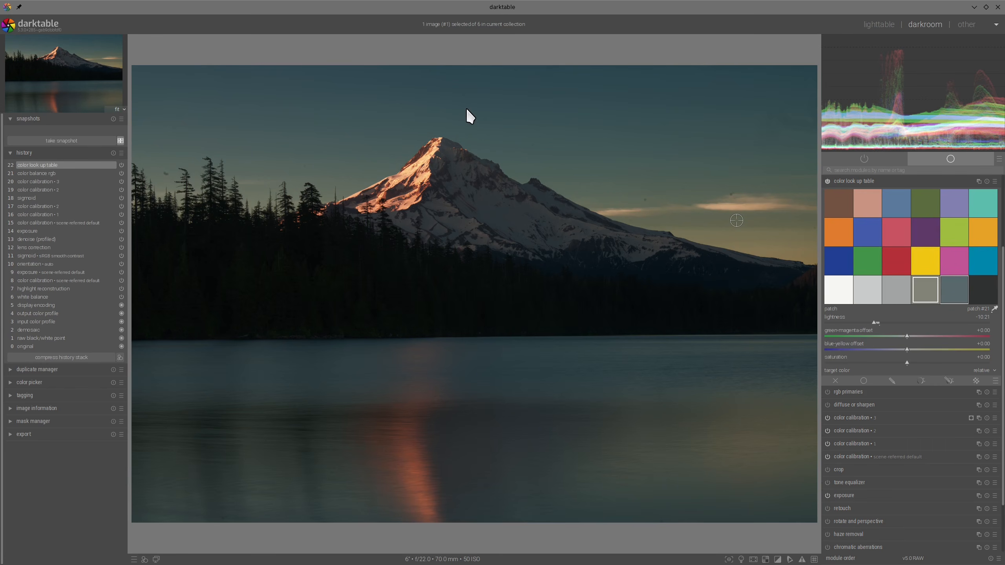
{"action": "mouse_move", "coordinate": [466, 108]}
{"action": "left_mouse_down"}
{"action": "mouse_move", "coordinate": [308, 160]}
{"action": "mouse_move", "coordinate": [423, 89]}
{"action": "mouse_move", "coordinate": [395, 111]}
{"action": "left_mouse_up"}
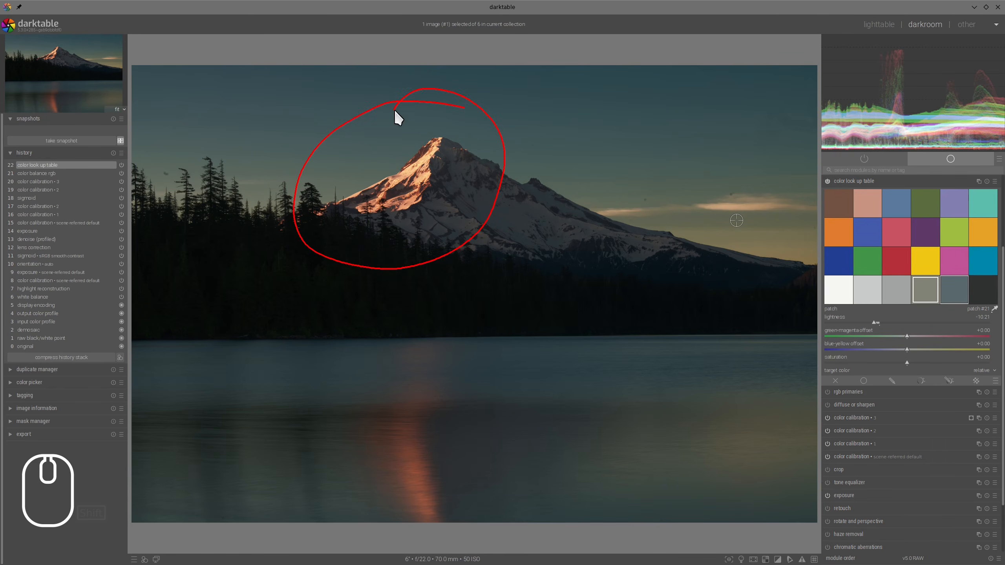
{"action": "key", "text": "alt+F11"}
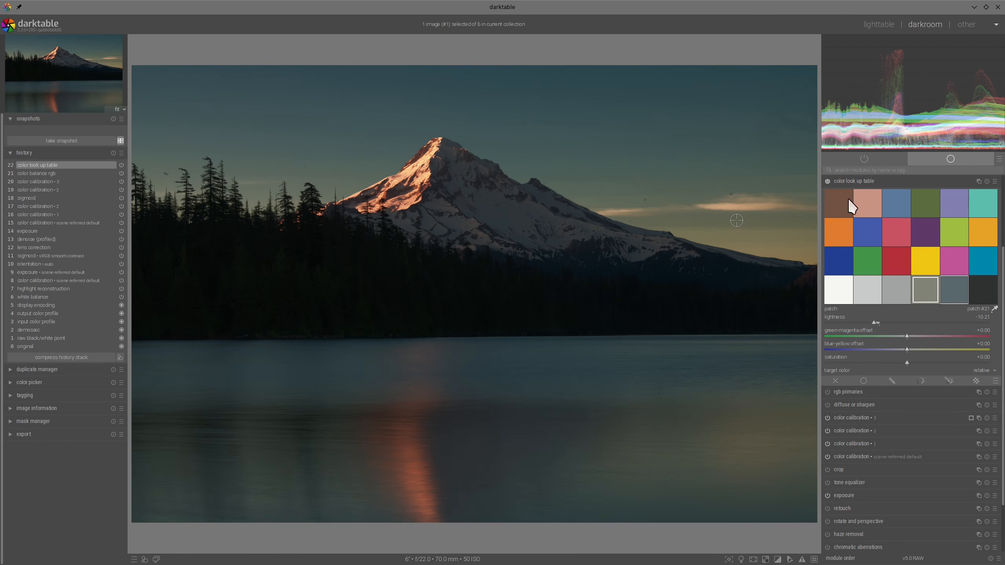
- Shift the upper-sky patch #22 towards blue with a blue-yellow offset of about -4.26
{"action": "left_click", "coordinate": [954, 287]}
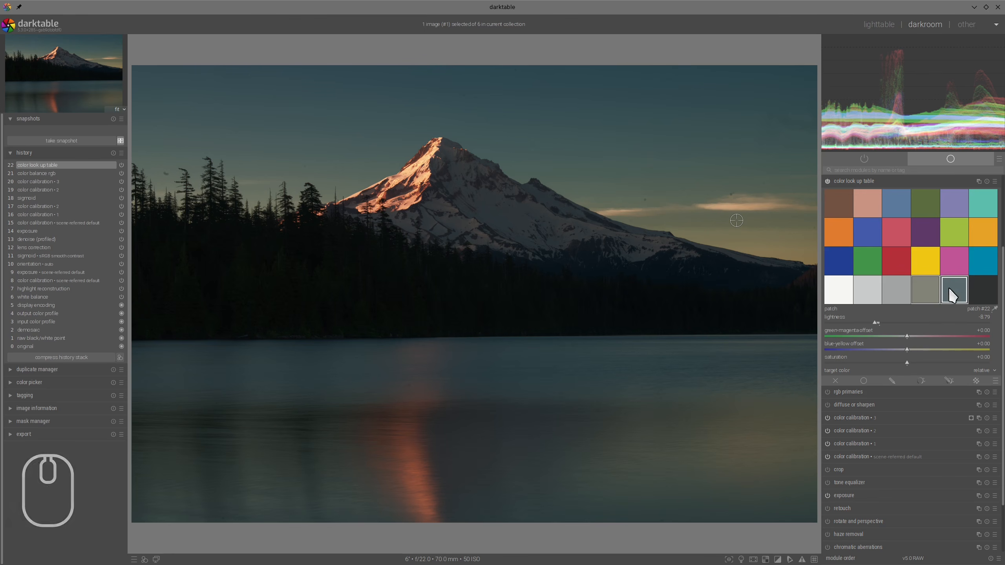
{"action": "left_click", "coordinate": [904, 348]}
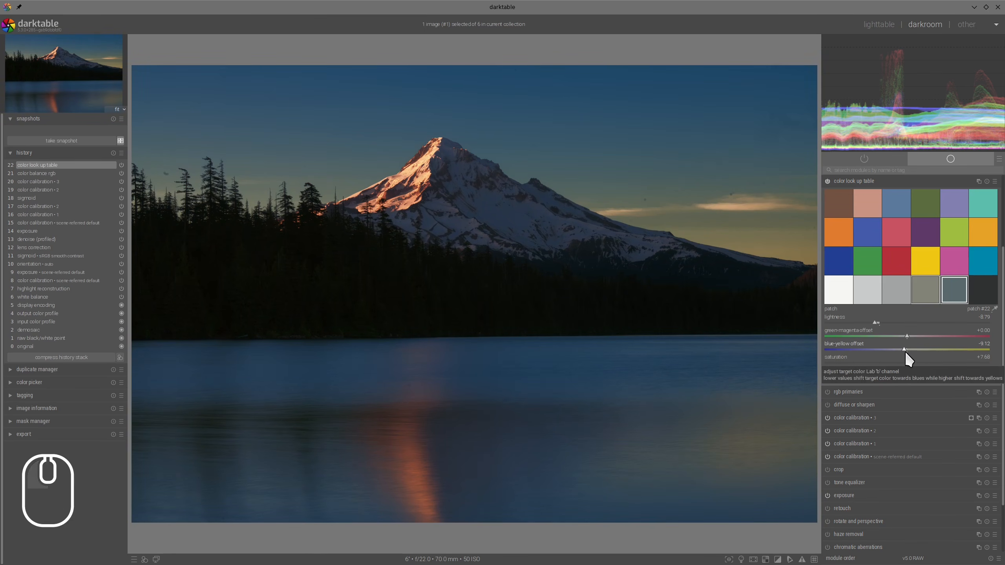
{"action": "left_click", "coordinate": [905, 349]}
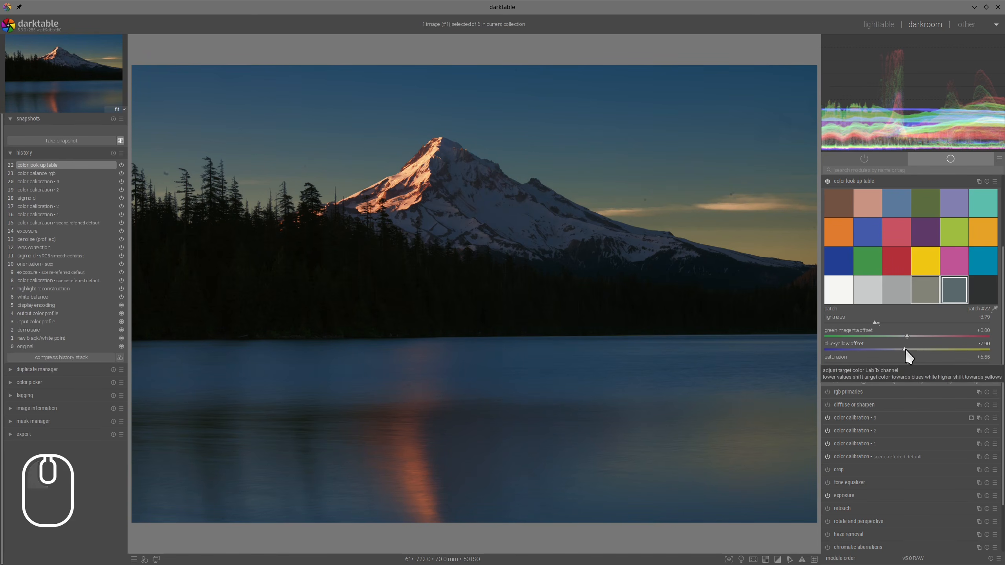
{"action": "left_click", "coordinate": [906, 349]}
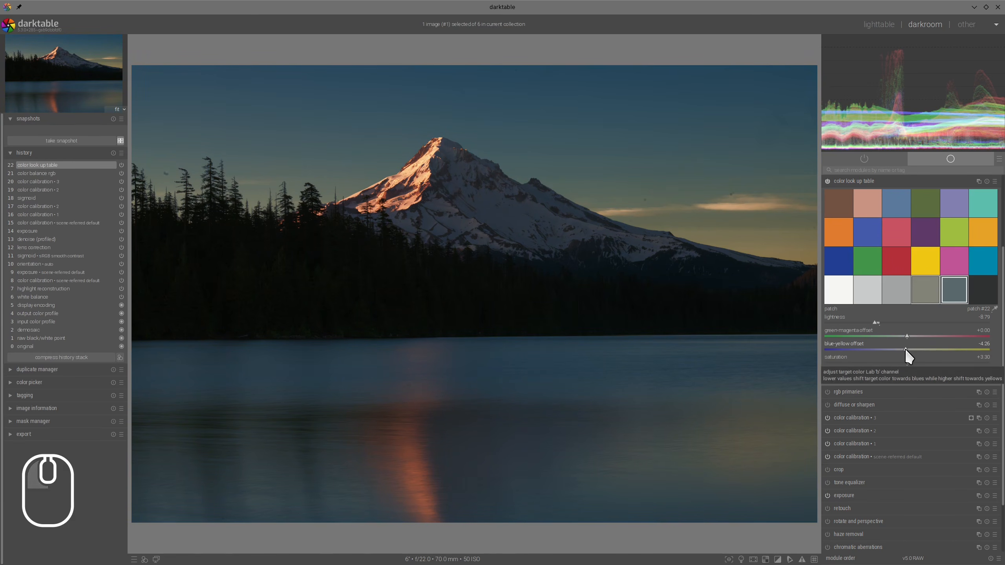
- For the lower-sky patch #21, set the blue-yellow offset to about -7.90 and the green-magenta offset to about -3.04
{"action": "left_click", "coordinate": [933, 288]}
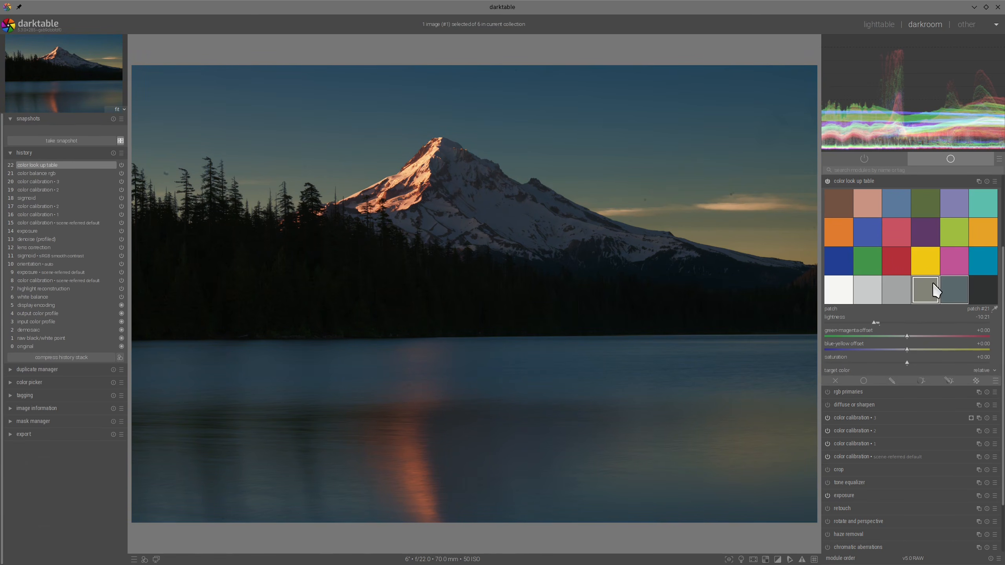
{"action": "left_click", "coordinate": [904, 347]}
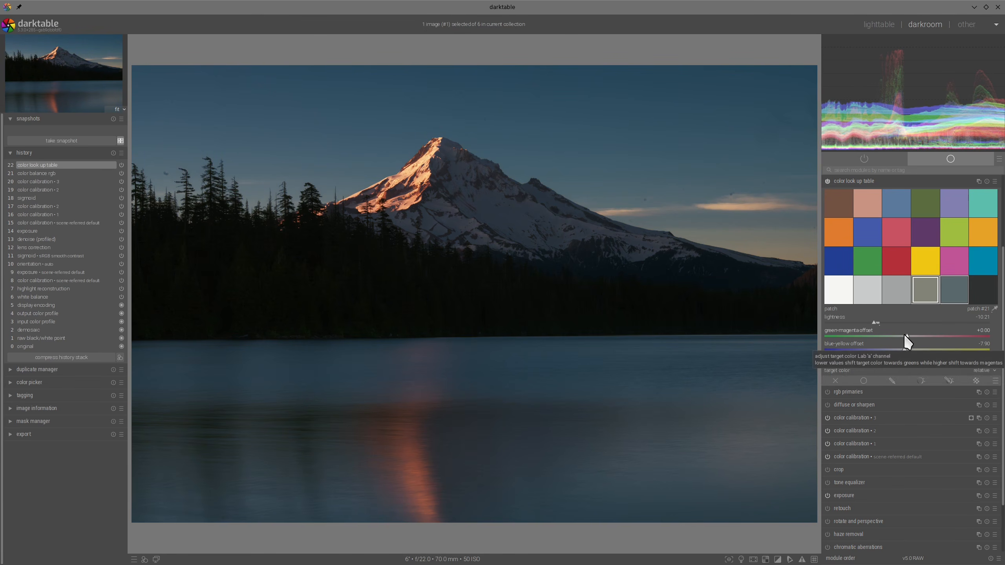
{"action": "left_click", "coordinate": [904, 334]}
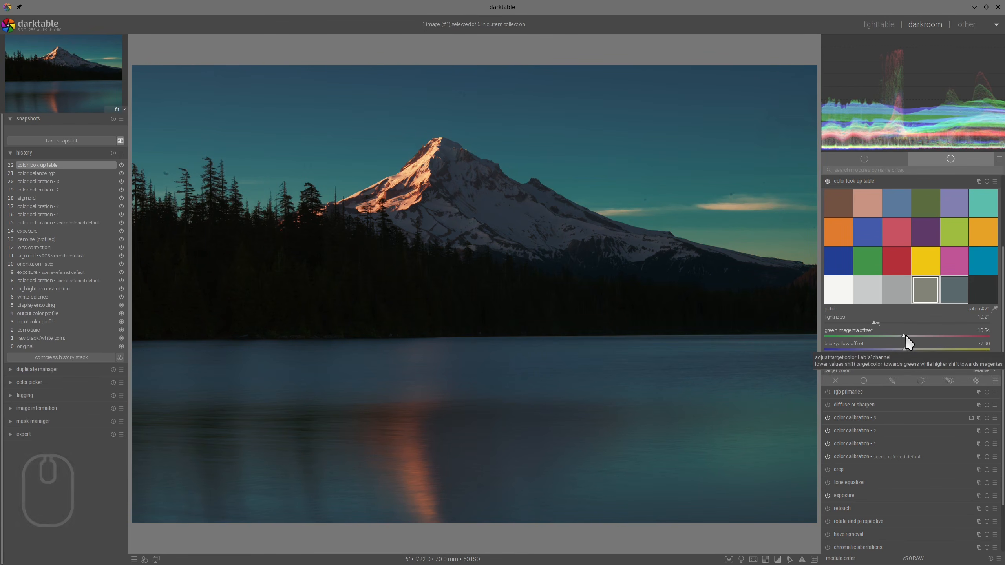
{"action": "left_click", "coordinate": [906, 335]}
{"action": "left_click", "coordinate": [907, 334]}
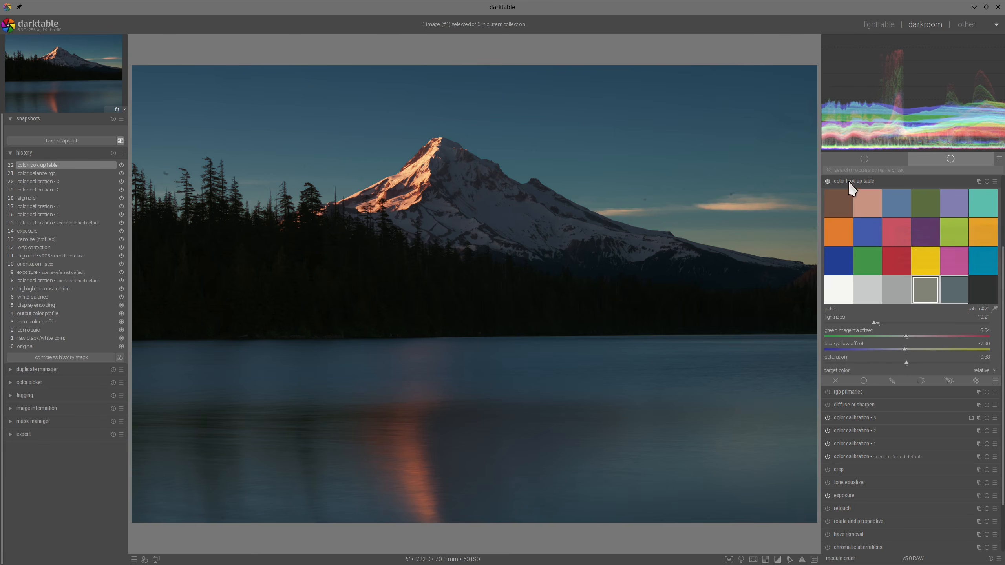
{"action": "left_click", "coordinate": [865, 184]}
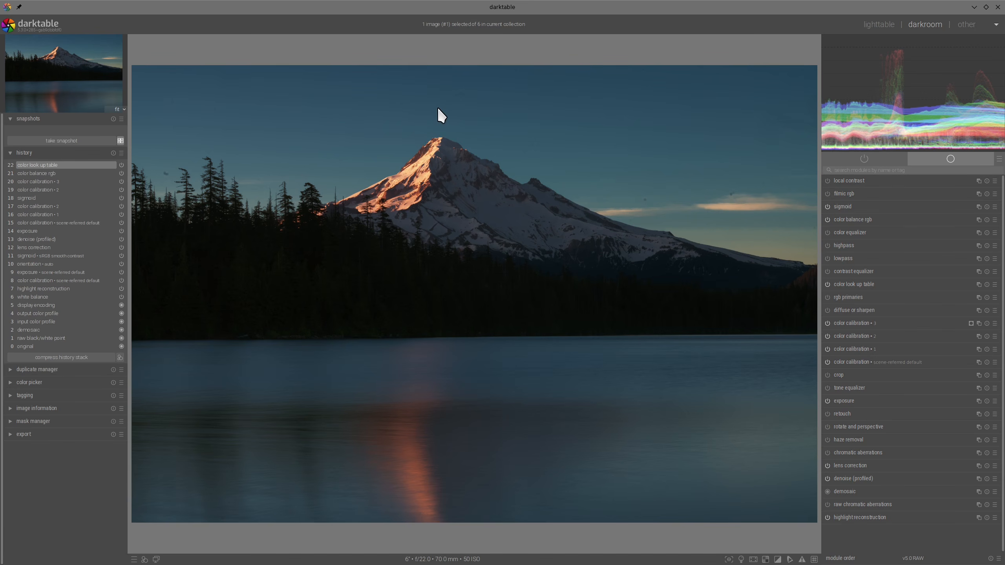
{"action": "mouse_move", "coordinate": [437, 108]}
{"action": "left_mouse_down"}
{"action": "mouse_move", "coordinate": [362, 119]}
{"action": "mouse_move", "coordinate": [317, 289]}
{"action": "mouse_move", "coordinate": [497, 155]}
{"action": "mouse_move", "coordinate": [361, 105]}
{"action": "left_mouse_up"}
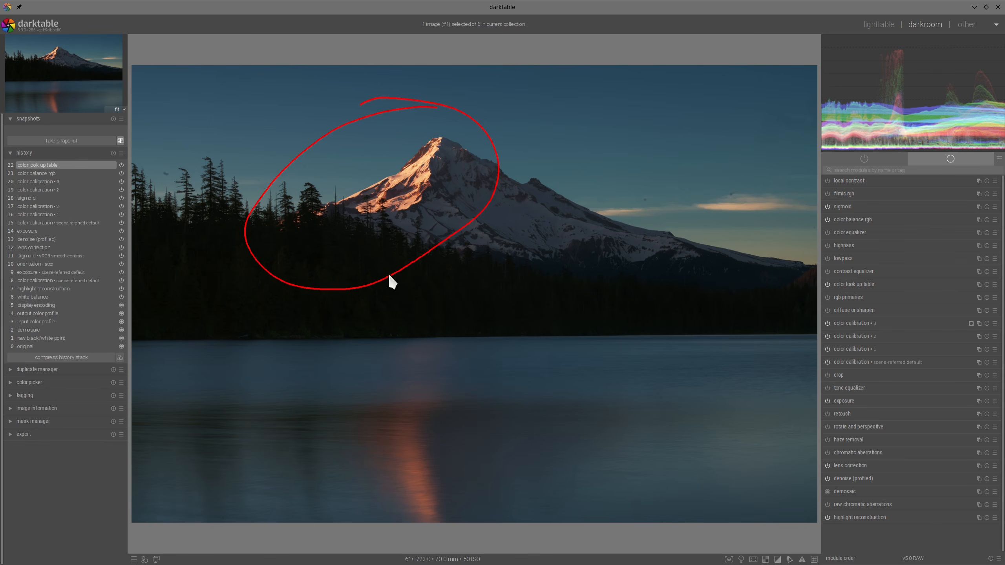
{"action": "mouse_move", "coordinate": [393, 273]}
{"action": "left_mouse_down"}
{"action": "mouse_move", "coordinate": [404, 348]}
{"action": "mouse_move", "coordinate": [361, 444]}
{"action": "mouse_move", "coordinate": [508, 421]}
{"action": "mouse_move", "coordinate": [351, 332]}
{"action": "left_mouse_up"}
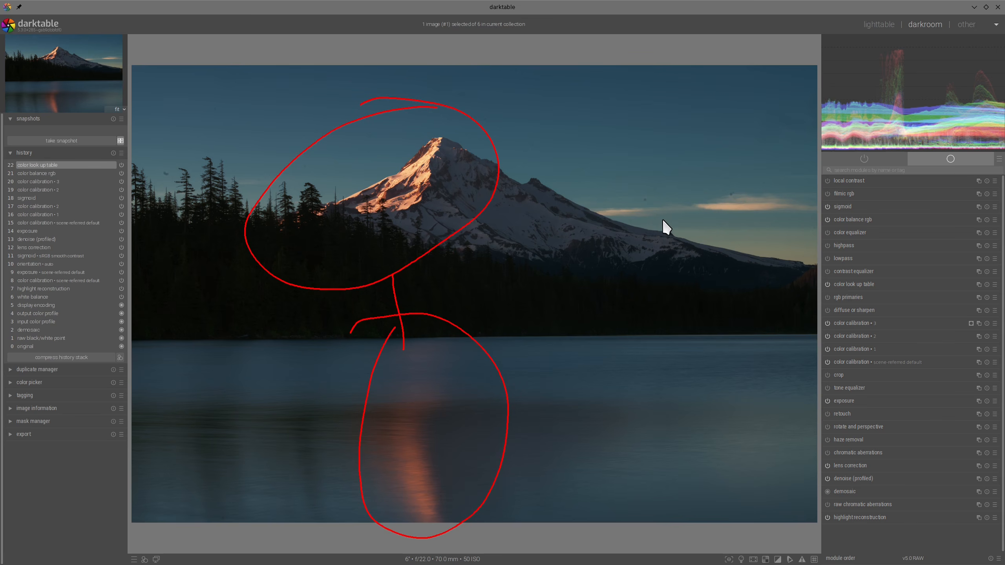
{"action": "key", "text": "alt+F11"}
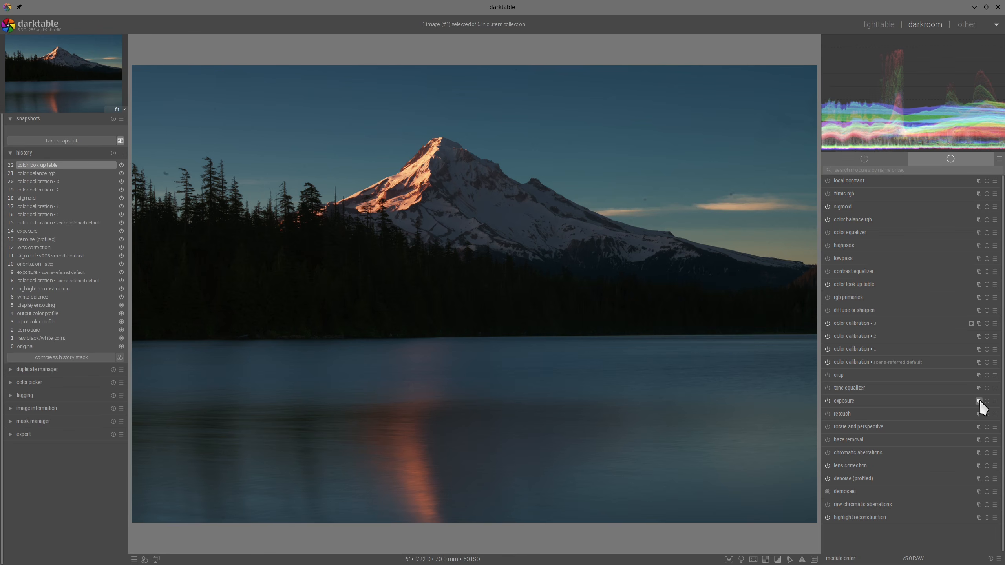
- Add a second color balance rgb instance with a drawn and parametric mask, outline the dark forest band with a path, and check the mask
{"action": "left_click", "coordinate": [978, 220]}
{"action": "left_click", "coordinate": [955, 435]}
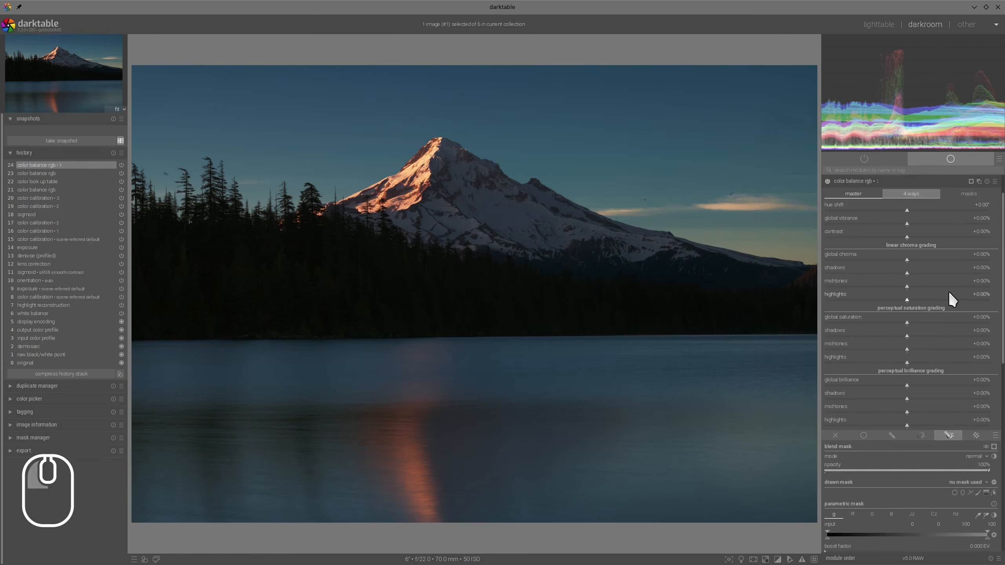
{"action": "left_click", "coordinate": [970, 377]}
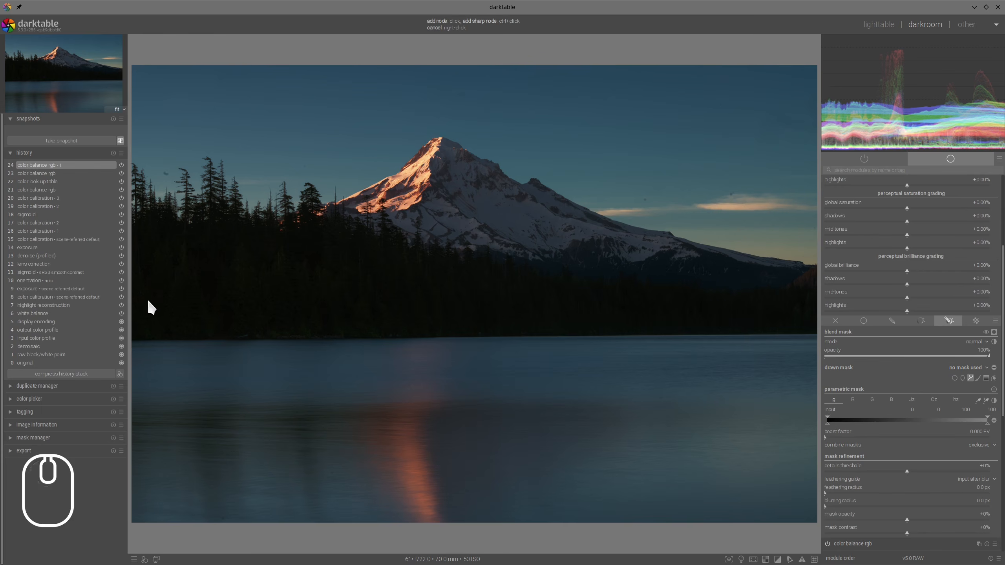
{"action": "left_click", "coordinate": [150, 283]}
{"action": "left_click", "coordinate": [797, 329]}
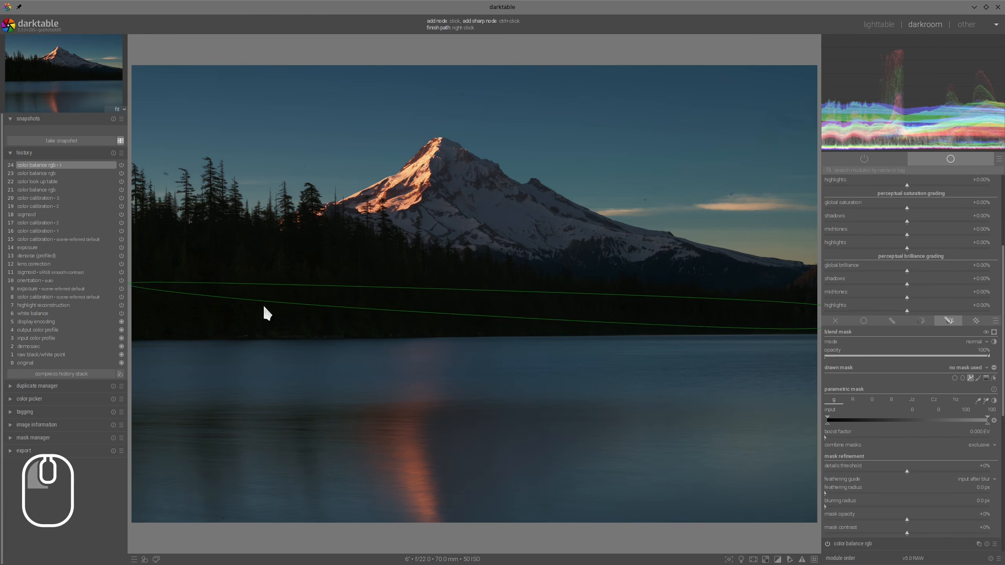
{"action": "left_click", "coordinate": [162, 333]}
{"action": "right_click", "coordinate": [161, 333]}
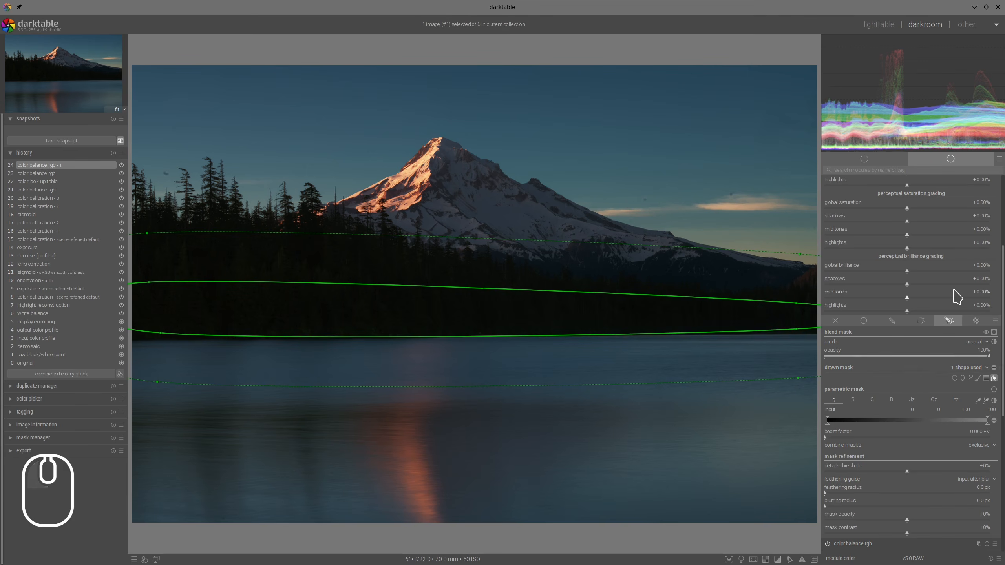
{"action": "left_click", "coordinate": [994, 333]}
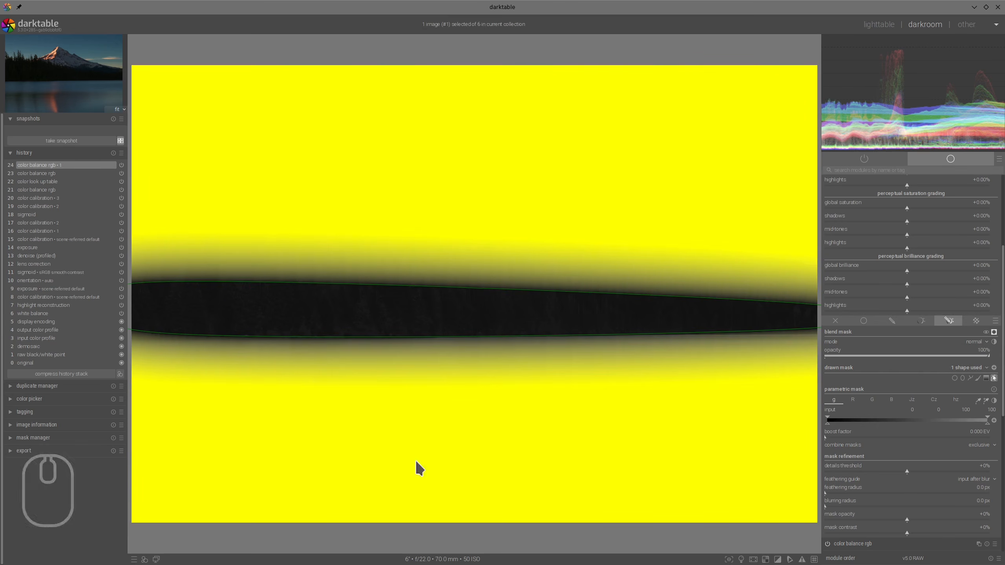
{"action": "left_click", "coordinate": [994, 332]}
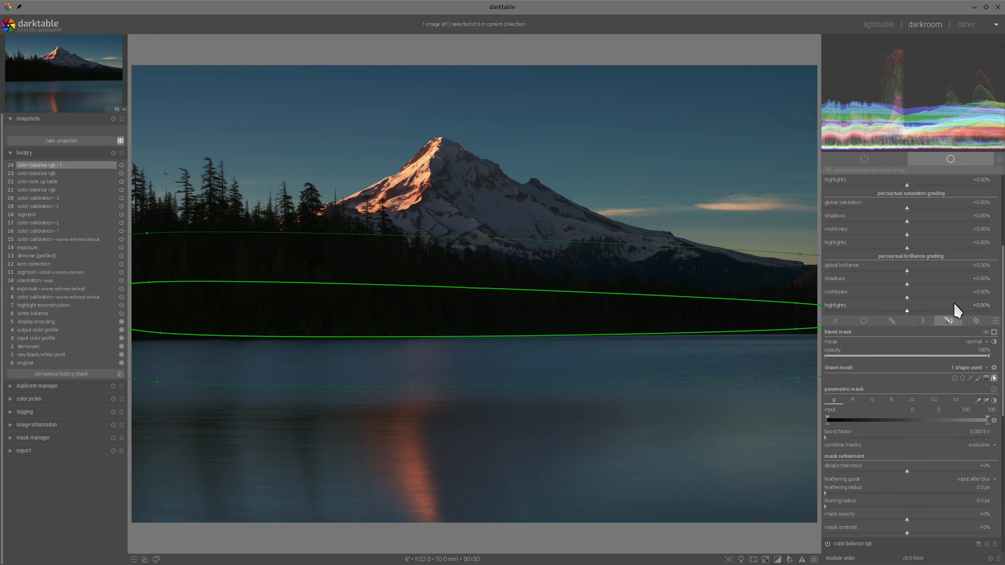
- In the masked color balance rgb instance, set global brilliance to about -18.29%, highlights brilliance to +11.16% and mid-tones saturation to +30.64%
{"action": "left_click", "coordinate": [892, 271]}
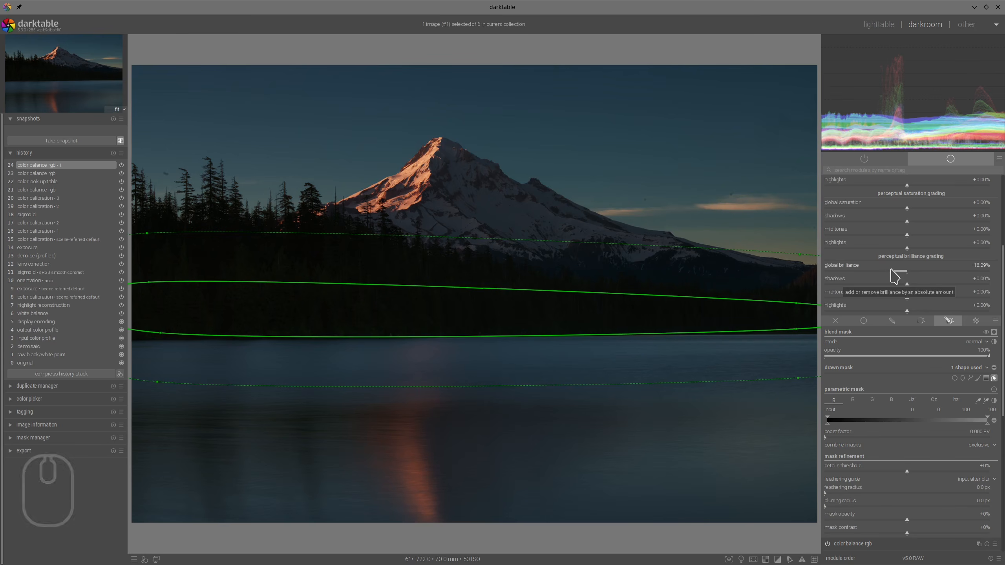
{"action": "scroll", "coordinate": [935, 285], "scroll_direction": "up", "scroll_amount": 3}
{"action": "scroll", "coordinate": [931, 279], "scroll_direction": "up", "scroll_amount": 1}
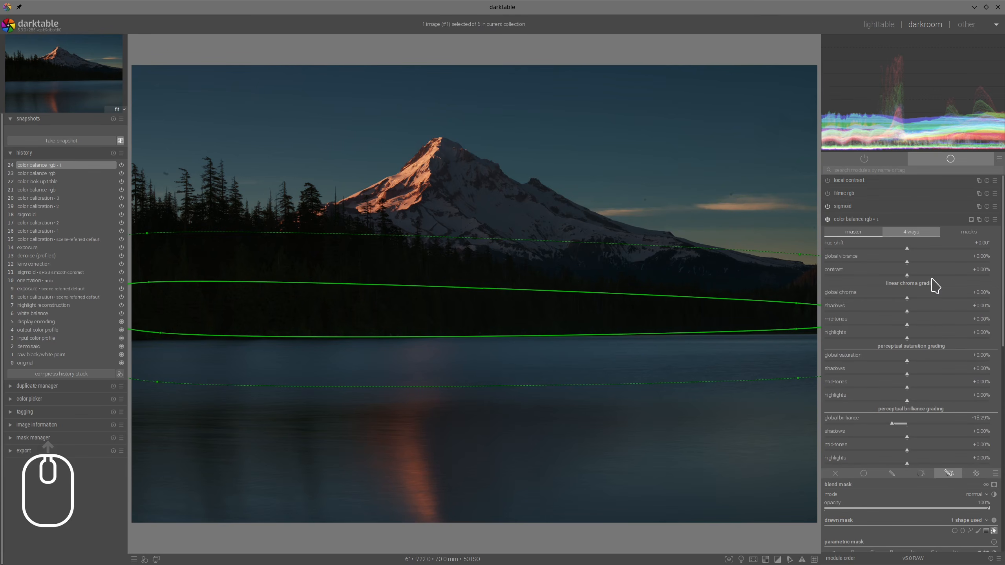
{"action": "scroll", "coordinate": [931, 280], "scroll_direction": "down", "scroll_amount": 1}
{"action": "left_click_drag", "start_coordinate": [908, 423], "coordinate": [915, 425]}
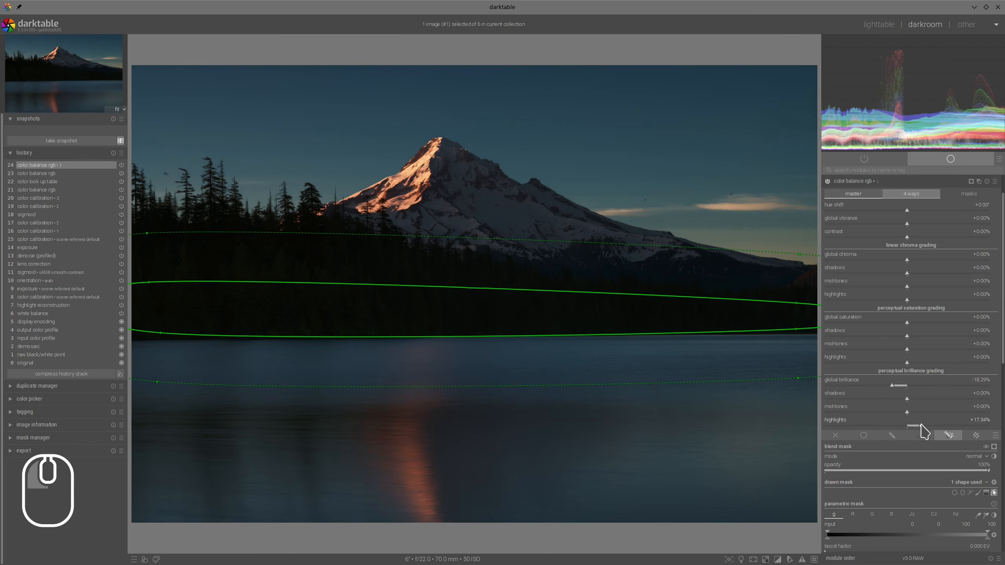
{"action": "scroll", "coordinate": [926, 396], "scroll_direction": "up", "scroll_amount": 1}
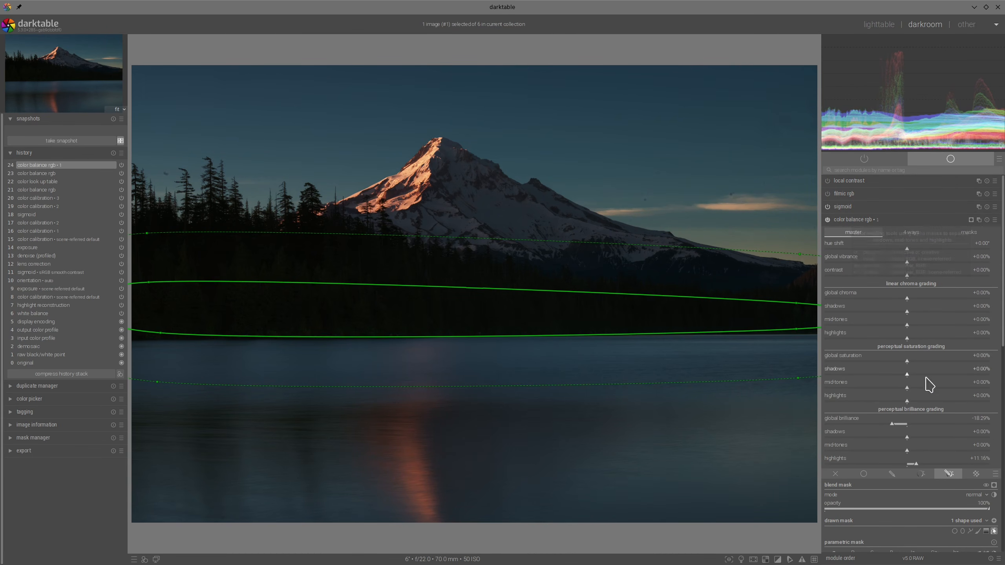
{"action": "left_click_drag", "start_coordinate": [929, 391], "coordinate": [932, 392]}
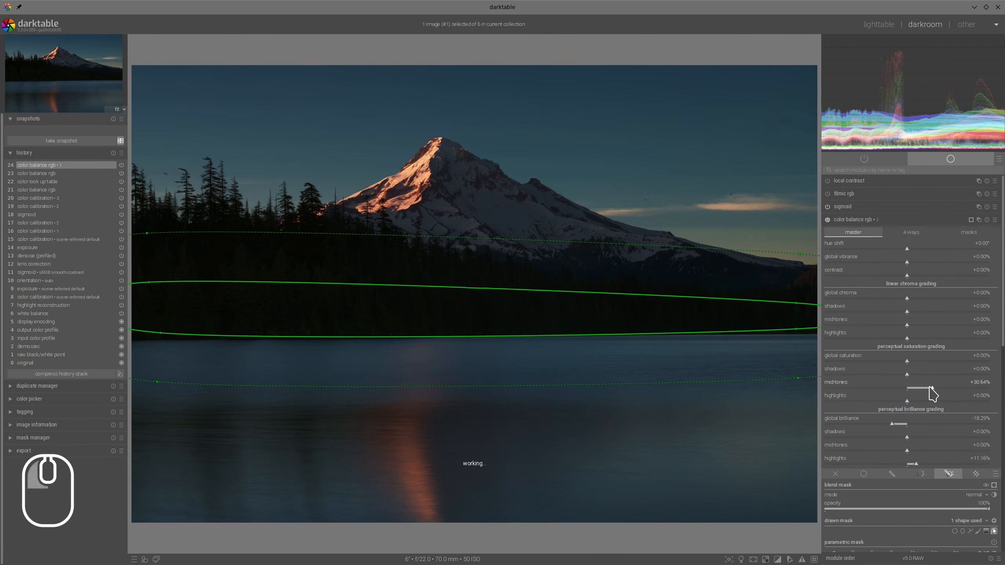
{"action": "left_click", "coordinate": [883, 221]}
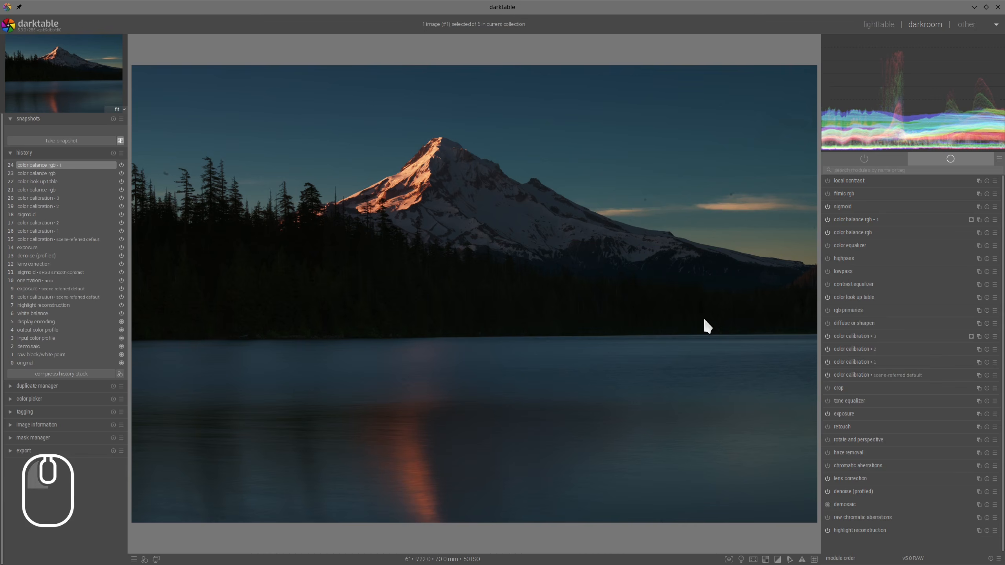
- Check the photo in color assessment mode and fine-tune the target white of sigmoid's display luminance
{"action": "left_click", "coordinate": [741, 560]}
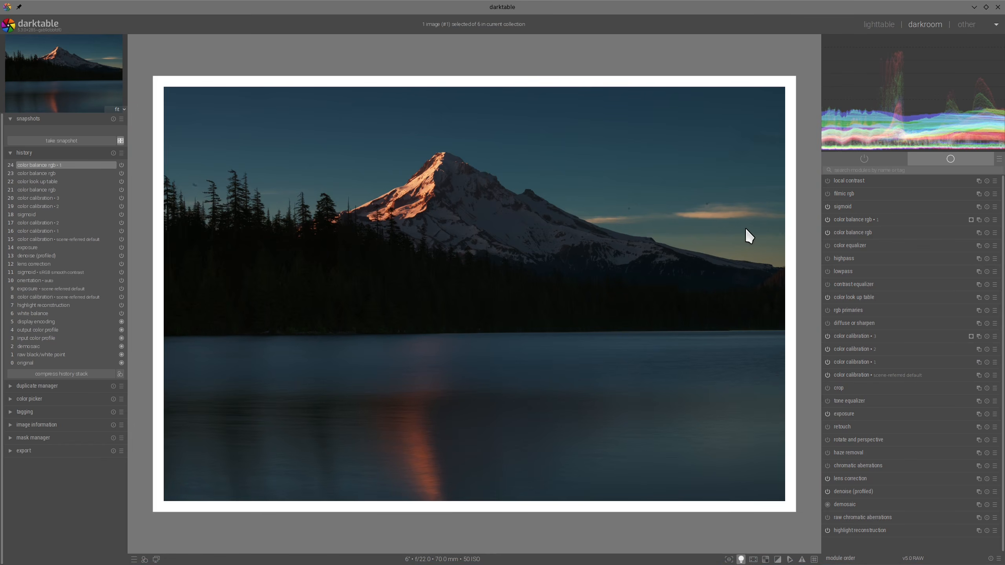
{"action": "left_click", "coordinate": [846, 206]}
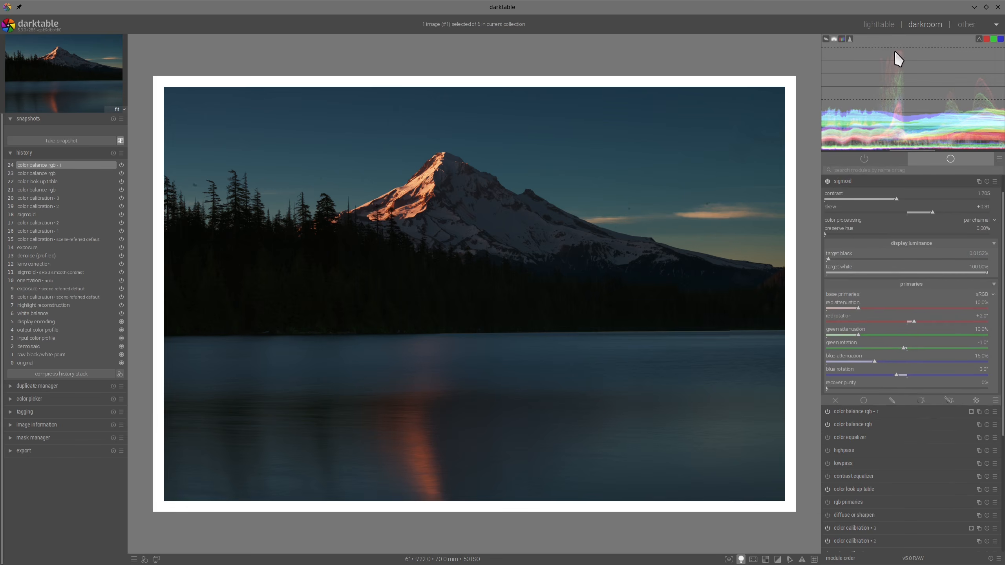
{"action": "left_click", "coordinate": [987, 273], "text": "ctrl+shift"}
{"action": "left_click_drag", "start_coordinate": [987, 273], "coordinate": [990, 273]}
{"action": "left_click", "coordinate": [847, 181]}
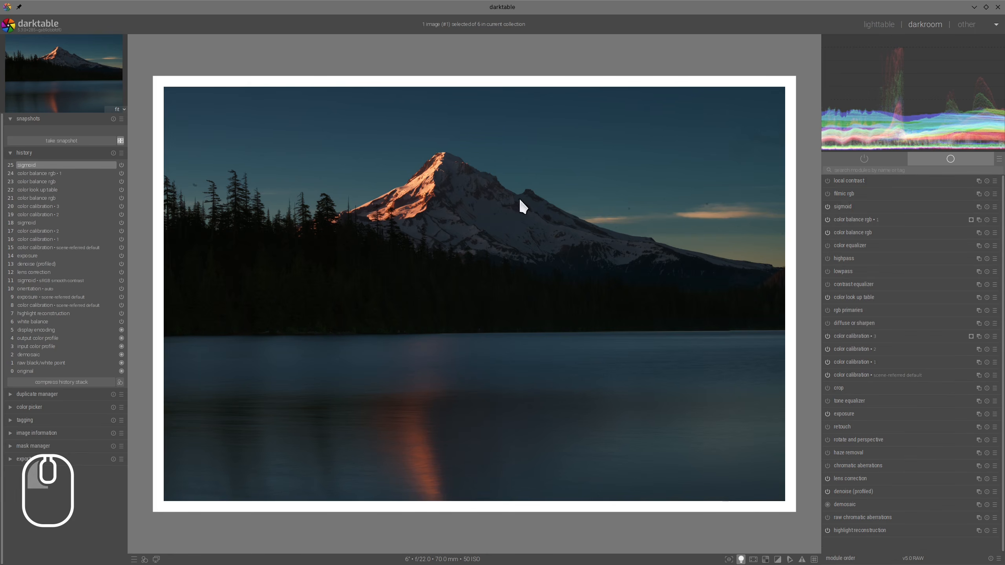
{"action": "left_click", "coordinate": [741, 559]}
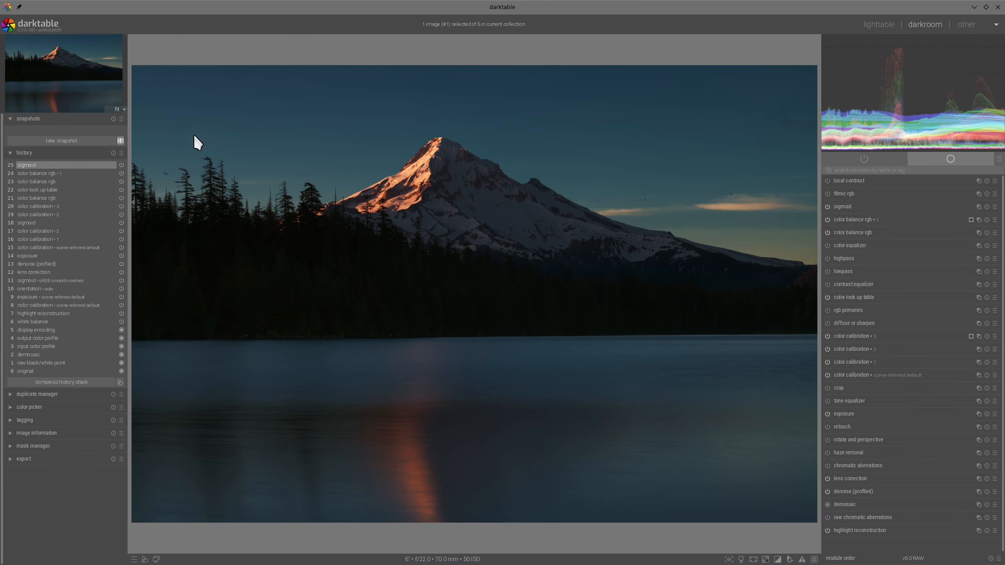
- Take a snapshot of the early lens correction state and compare it side by side with the final sigmoid edit
{"action": "left_click", "coordinate": [28, 272]}
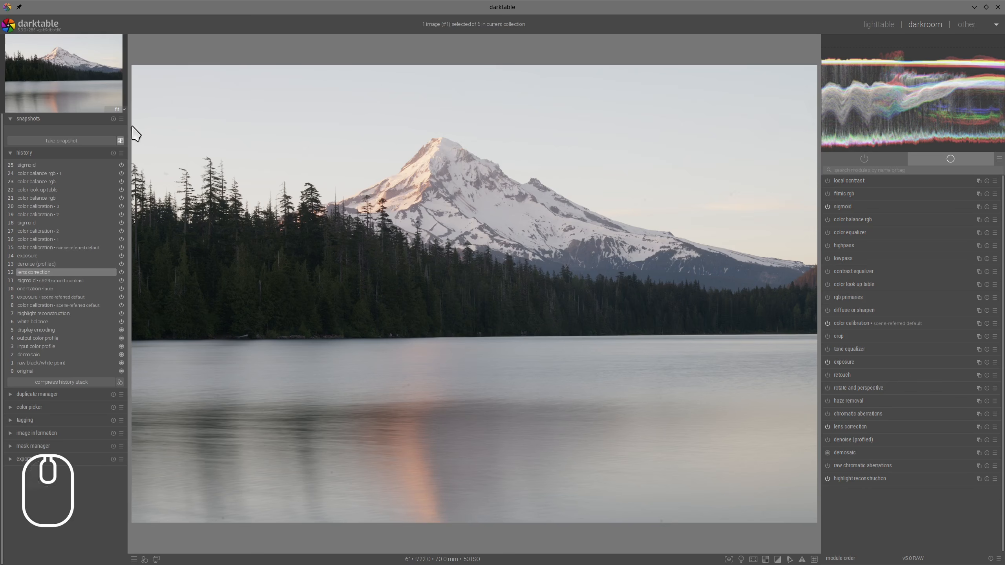
{"action": "left_click", "coordinate": [69, 139]}
{"action": "left_click", "coordinate": [27, 167]}
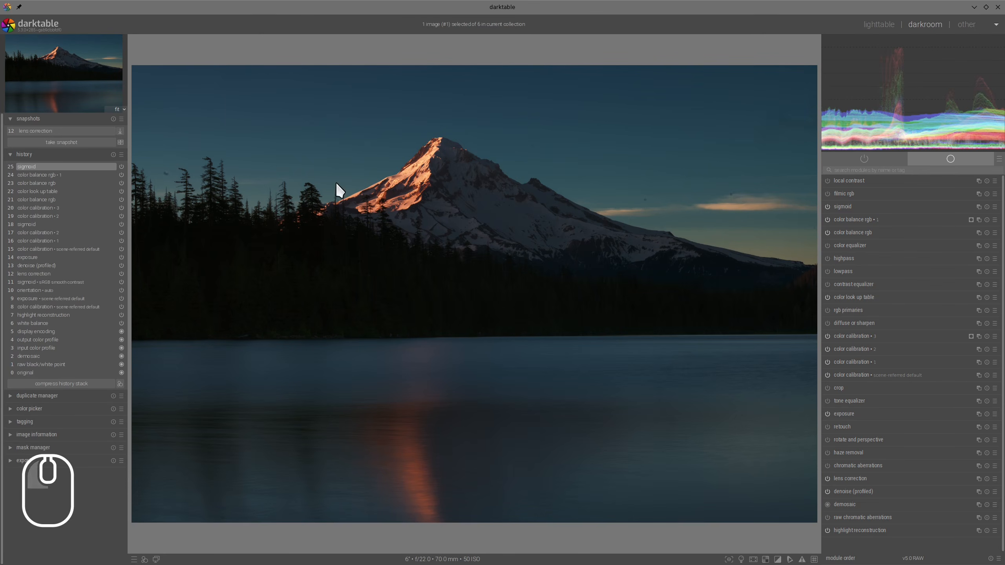
{"action": "left_click", "coordinate": [120, 142]}
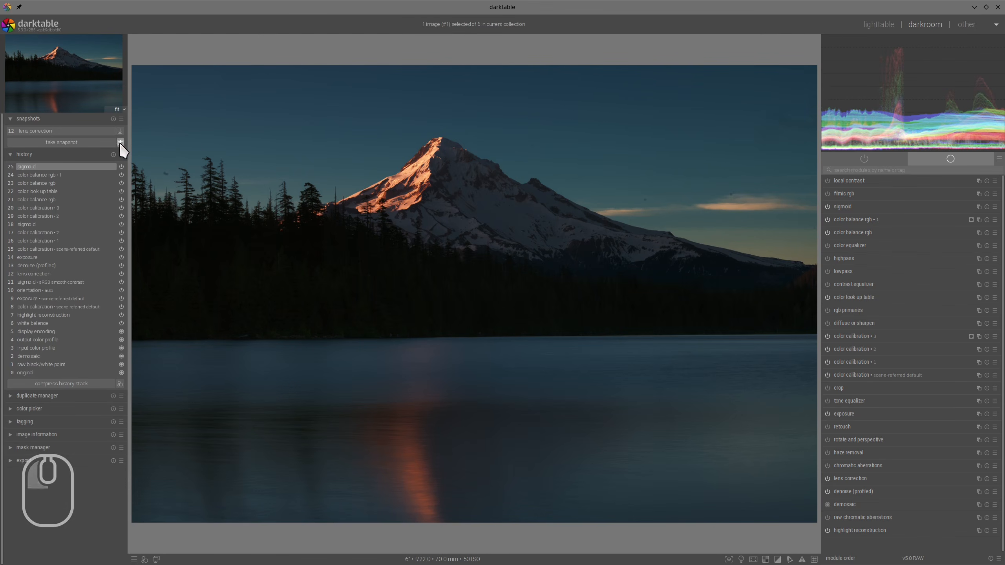
{"action": "left_click", "coordinate": [68, 130]}
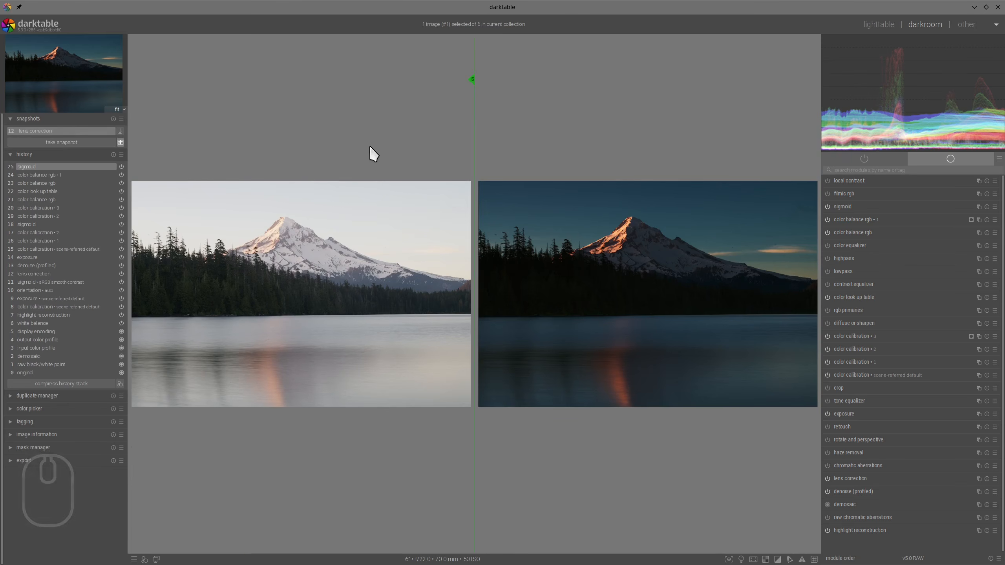
- Switch to the photo of the pier house on calm water for editing
{"action": "key", "text": "Tab"}
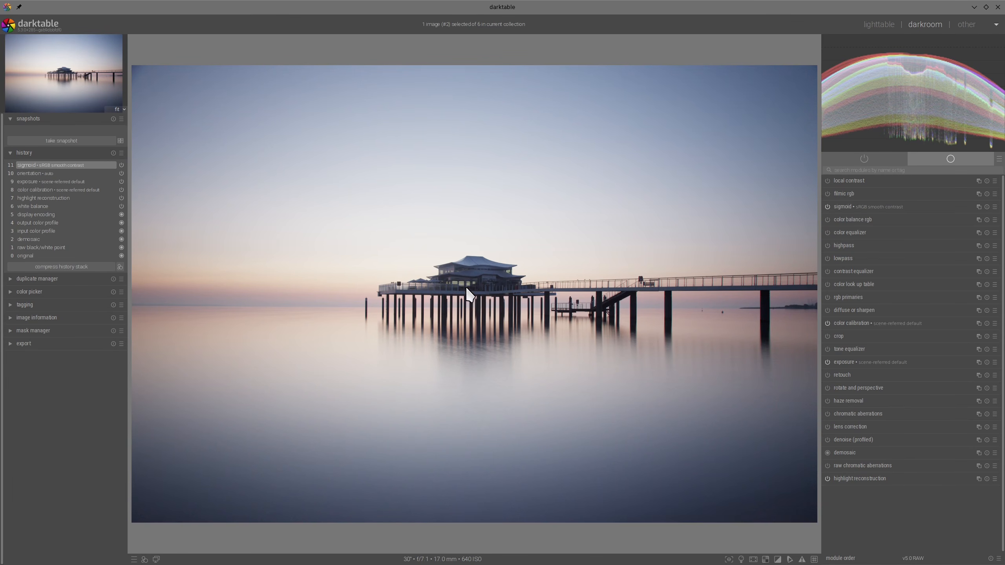
{"action": "mouse_move", "coordinate": [468, 232]}
{"action": "left_mouse_down"}
{"action": "mouse_move", "coordinate": [559, 359]}
{"action": "mouse_move", "coordinate": [559, 270]}
{"action": "mouse_move", "coordinate": [423, 227]}
{"action": "left_mouse_up"}
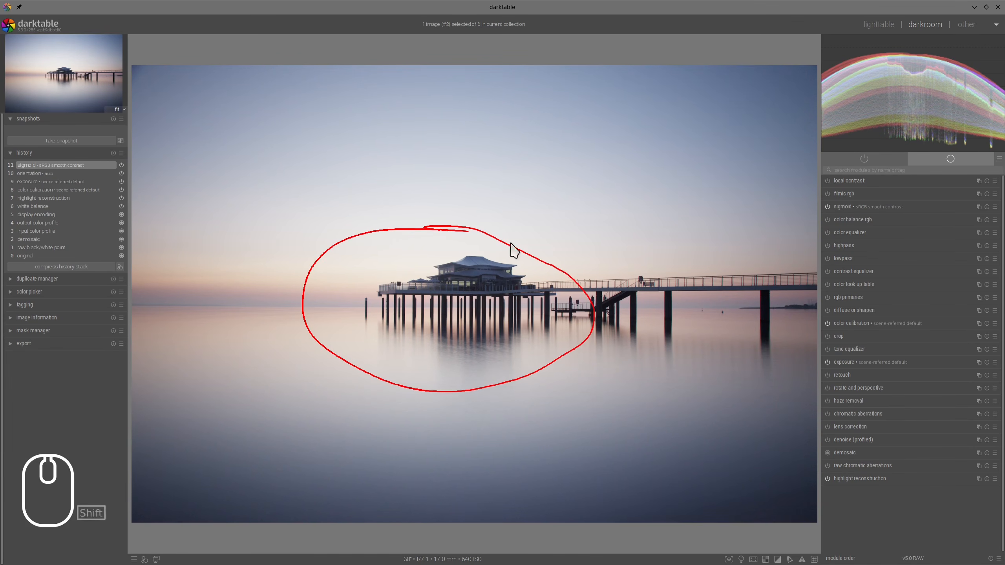
{"action": "mouse_move", "coordinate": [583, 289]}
{"action": "left_mouse_down"}
{"action": "mouse_move", "coordinate": [756, 284]}
{"action": "mouse_move", "coordinate": [751, 275]}
{"action": "mouse_move", "coordinate": [763, 288]}
{"action": "mouse_move", "coordinate": [589, 301]}
{"action": "mouse_move", "coordinate": [682, 261]}
{"action": "mouse_move", "coordinate": [788, 278]}
{"action": "left_mouse_up"}
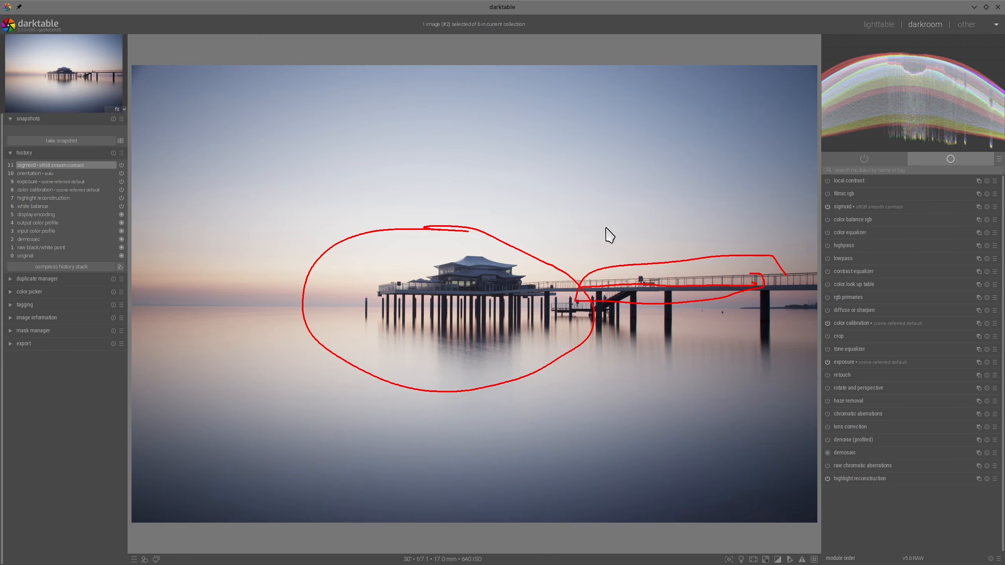
{"action": "key", "text": "alt+F11"}
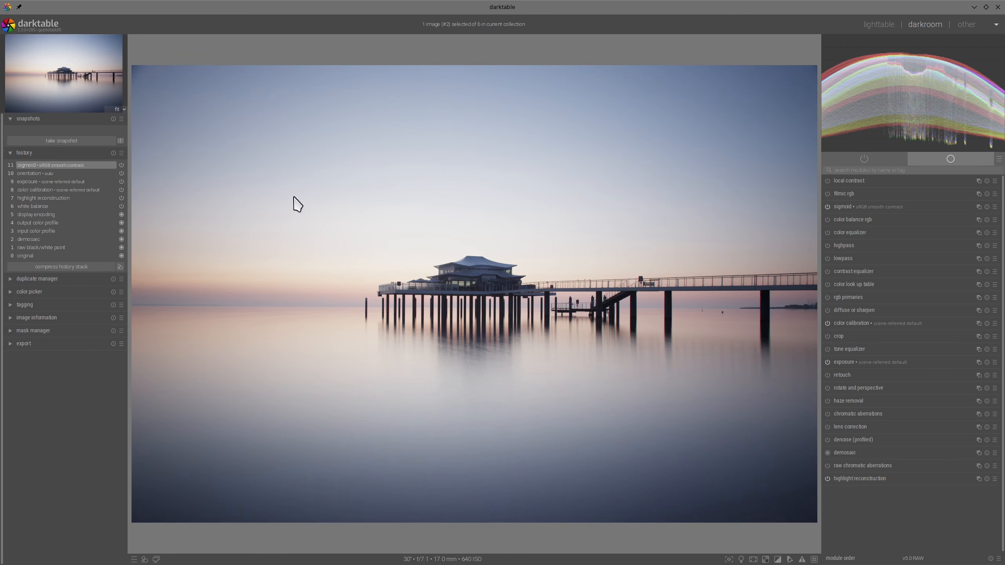
{"action": "mouse_move", "coordinate": [335, 243]}
{"action": "left_mouse_down"}
{"action": "mouse_move", "coordinate": [323, 340]}
{"action": "mouse_move", "coordinate": [729, 260]}
{"action": "mouse_move", "coordinate": [301, 245]}
{"action": "left_mouse_up"}
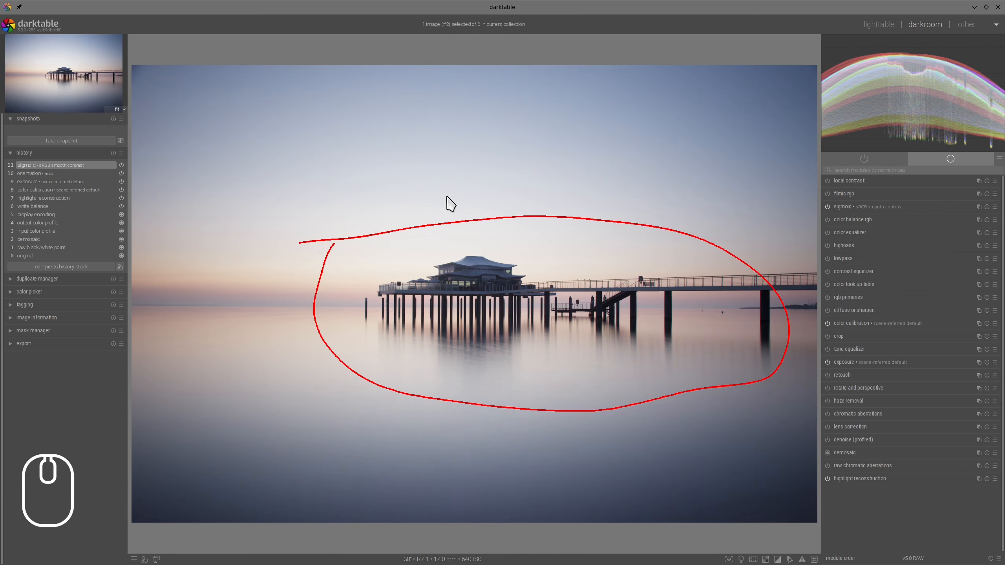
{"action": "key", "text": "alt+F11"}
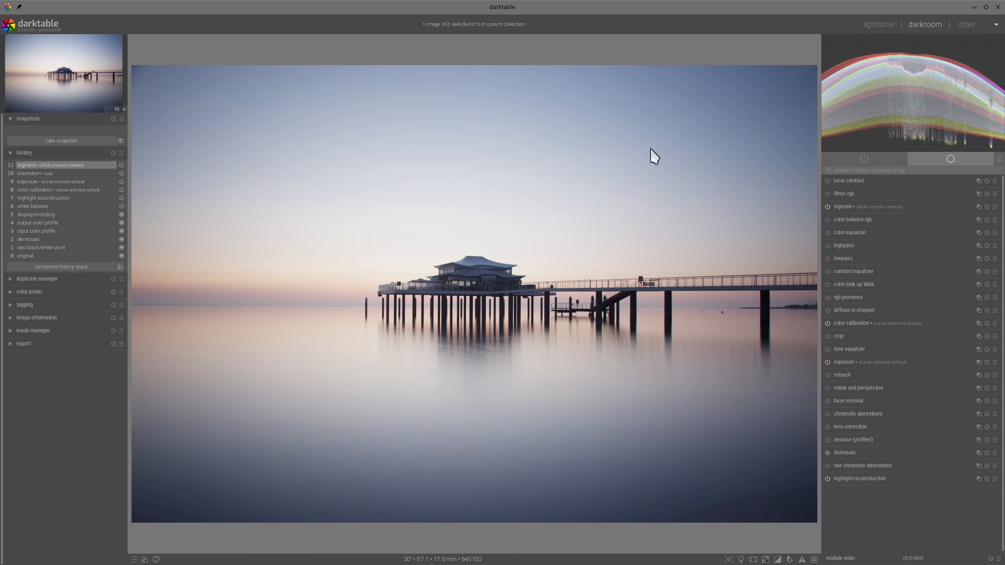
{"action": "mouse_move", "coordinate": [422, 192]}
{"action": "left_mouse_down"}
{"action": "mouse_move", "coordinate": [317, 338]}
{"action": "mouse_move", "coordinate": [465, 392]}
{"action": "mouse_move", "coordinate": [618, 345]}
{"action": "mouse_move", "coordinate": [575, 230]}
{"action": "mouse_move", "coordinate": [385, 185]}
{"action": "left_mouse_up"}
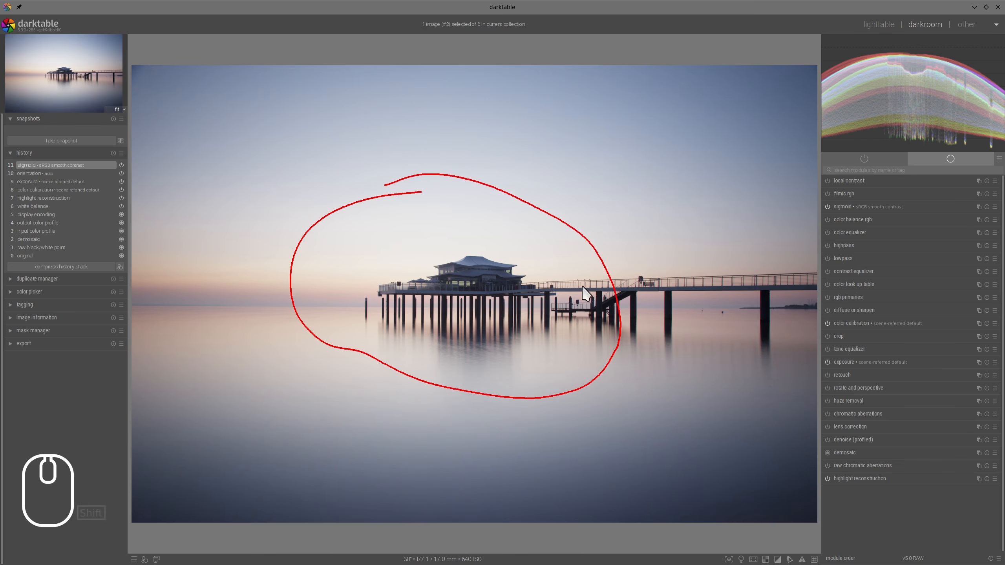
{"action": "left_click_drag", "start_coordinate": [583, 286], "coordinate": [748, 292]}
{"action": "mouse_move", "coordinate": [798, 254]}
{"action": "left_mouse_down"}
{"action": "mouse_move", "coordinate": [558, 363]}
{"action": "mouse_move", "coordinate": [727, 237]}
{"action": "left_mouse_up"}
{"action": "key", "text": "shift+super+F11"}
{"action": "key", "text": "alt+F11"}
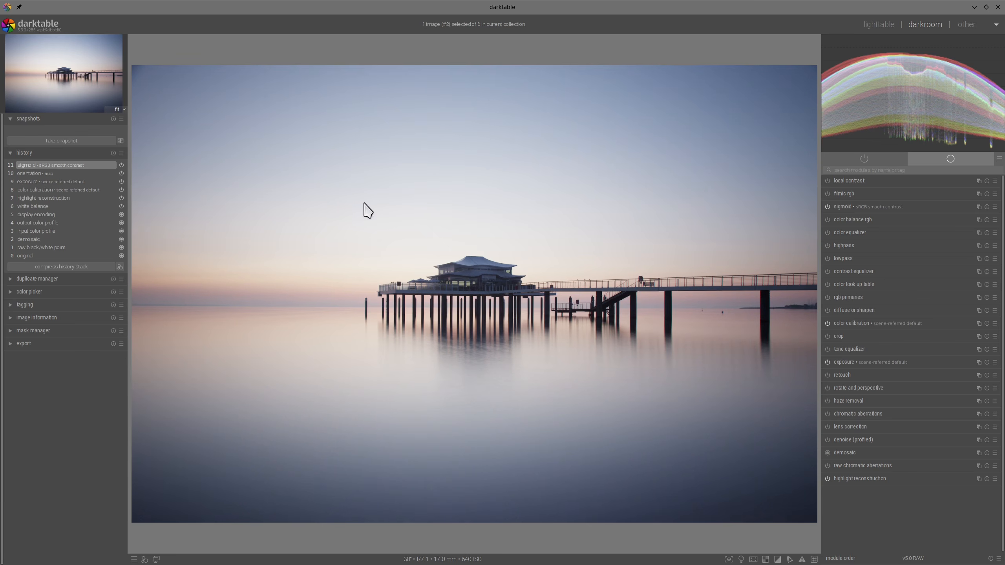
{"action": "mouse_move", "coordinate": [193, 280]}
{"action": "left_mouse_down"}
{"action": "mouse_move", "coordinate": [728, 253]}
{"action": "mouse_move", "coordinate": [813, 283]}
{"action": "left_mouse_up"}
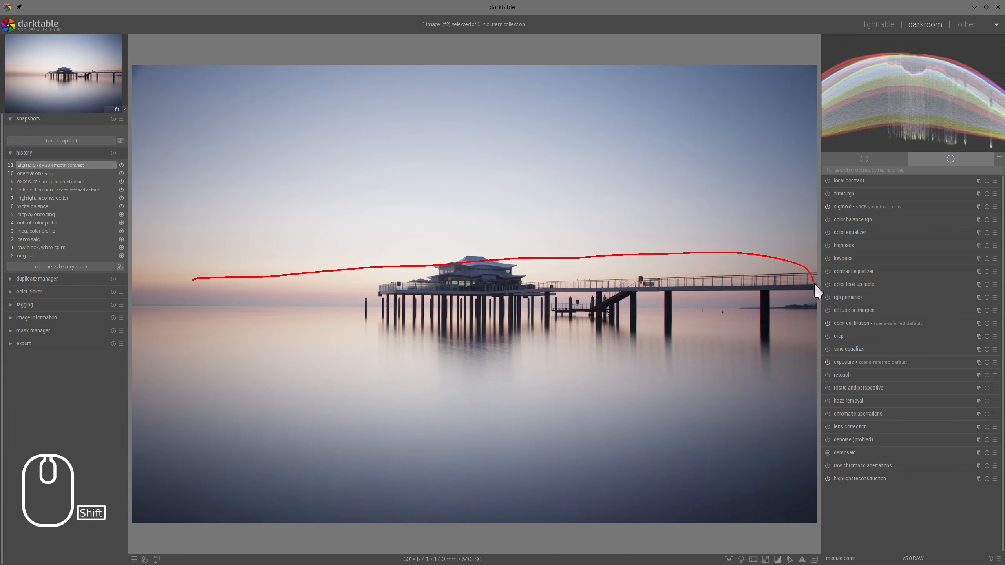
{"action": "mouse_move", "coordinate": [737, 374]}
{"action": "left_mouse_down"}
{"action": "mouse_move", "coordinate": [195, 342]}
{"action": "mouse_move", "coordinate": [144, 301]}
{"action": "mouse_move", "coordinate": [223, 269]}
{"action": "left_mouse_up"}
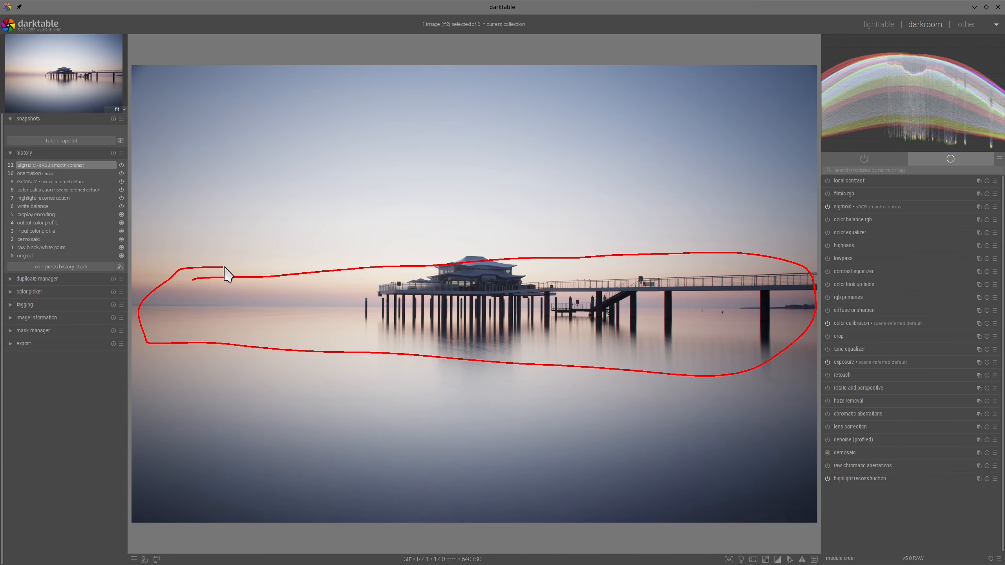
{"action": "key", "text": "alt+F11"}
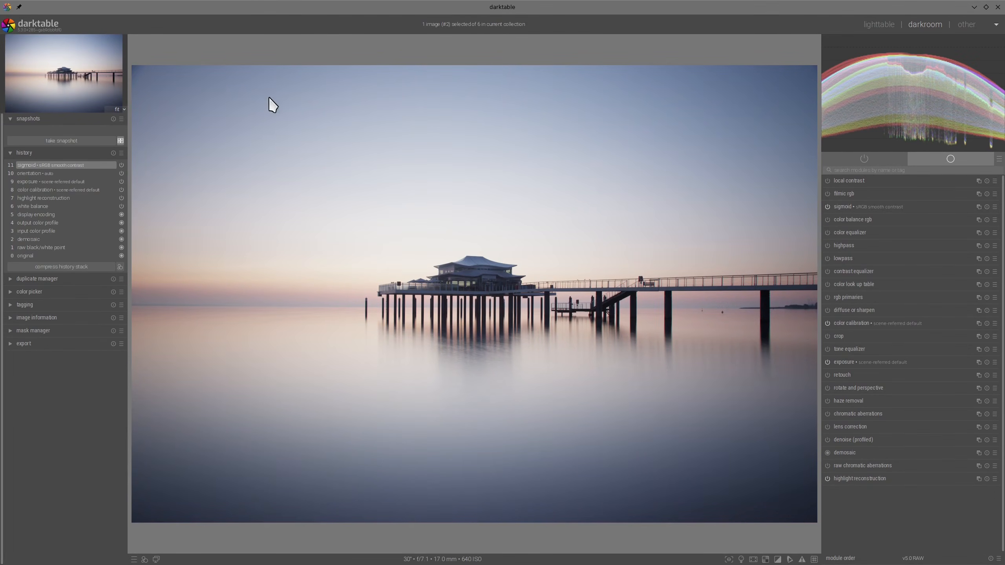
- Enable lens correction and profiled denoise for the pier photo
{"action": "left_click", "coordinate": [828, 426]}
{"action": "left_click", "coordinate": [835, 439]}
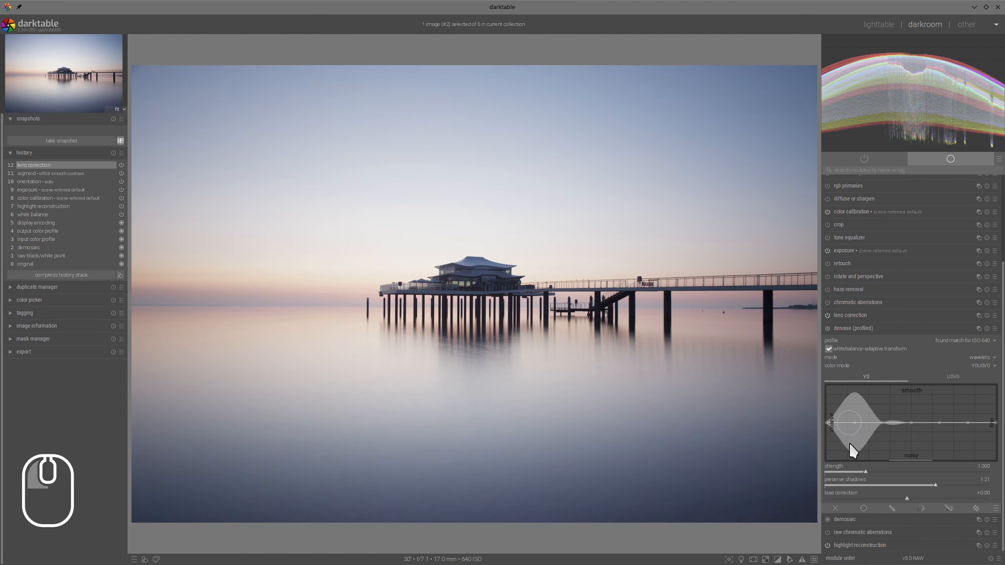
{"action": "left_click", "coordinate": [828, 328]}
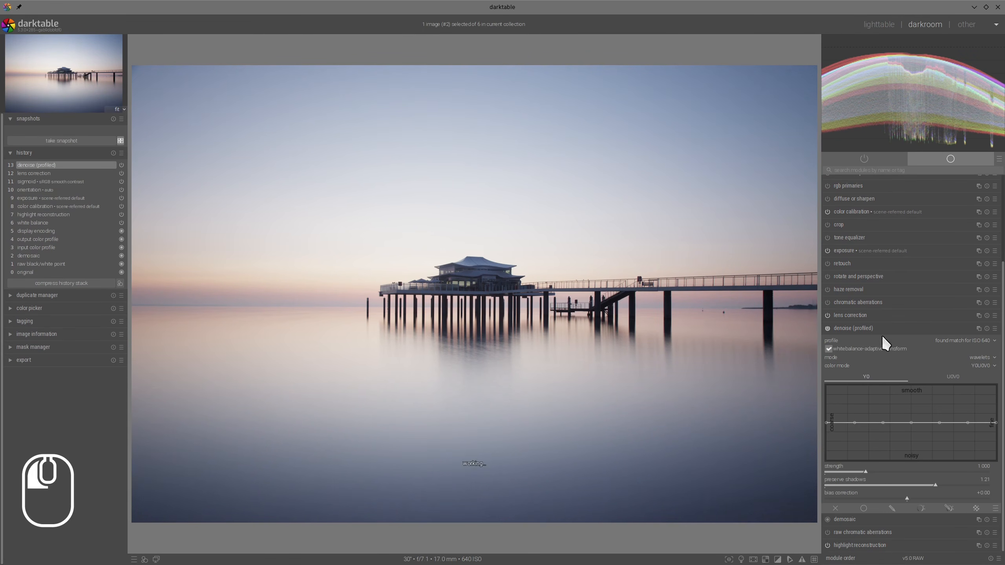
{"action": "left_click", "coordinate": [882, 332]}
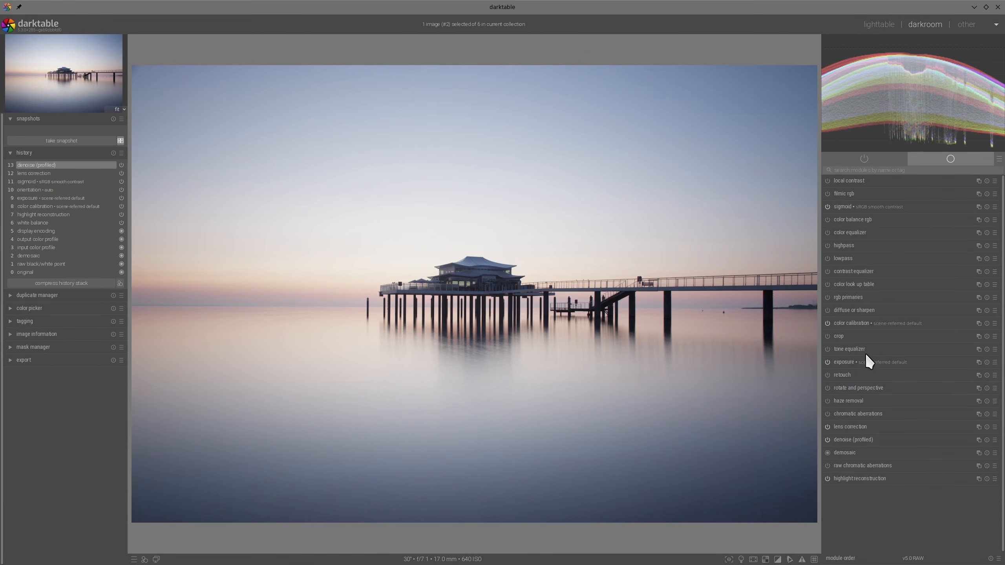
- In lens correction, set the manual vignette correction to about 97.1% strength, 4.1% radius and 98.8% steepness
{"action": "left_click", "coordinate": [856, 426]}
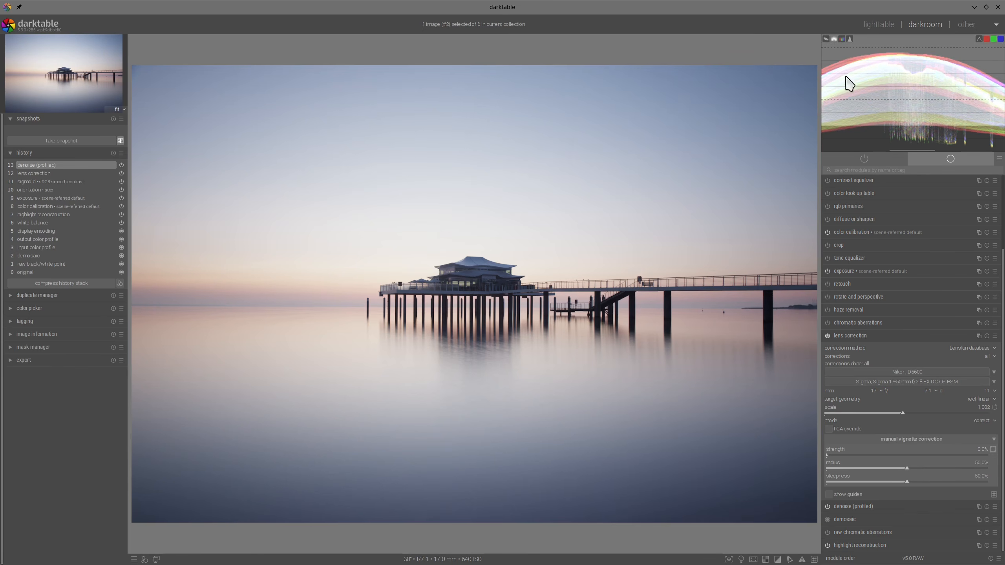
{"action": "left_click_drag", "start_coordinate": [894, 455], "coordinate": [980, 456]}
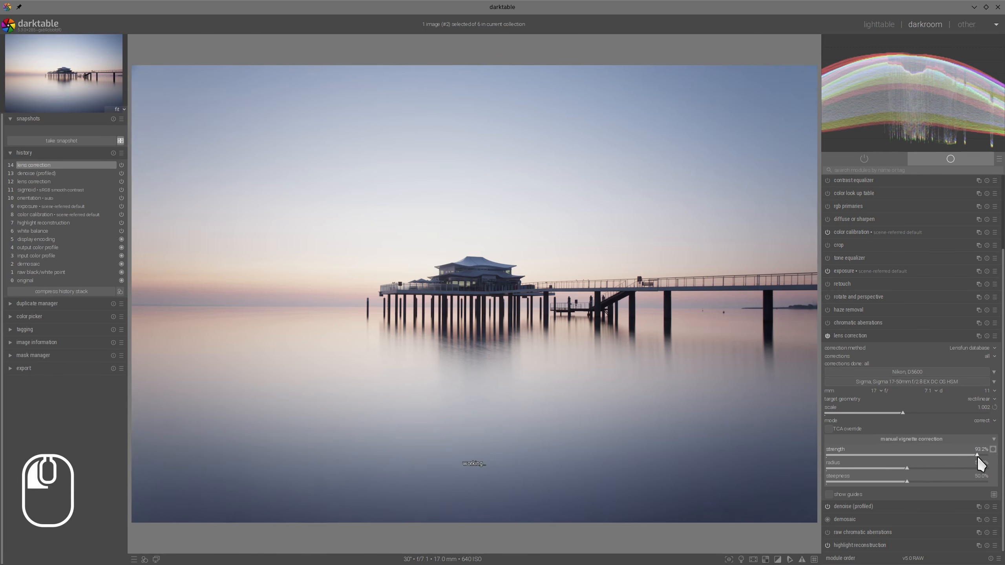
{"action": "left_click_drag", "start_coordinate": [907, 470], "coordinate": [833, 469]}
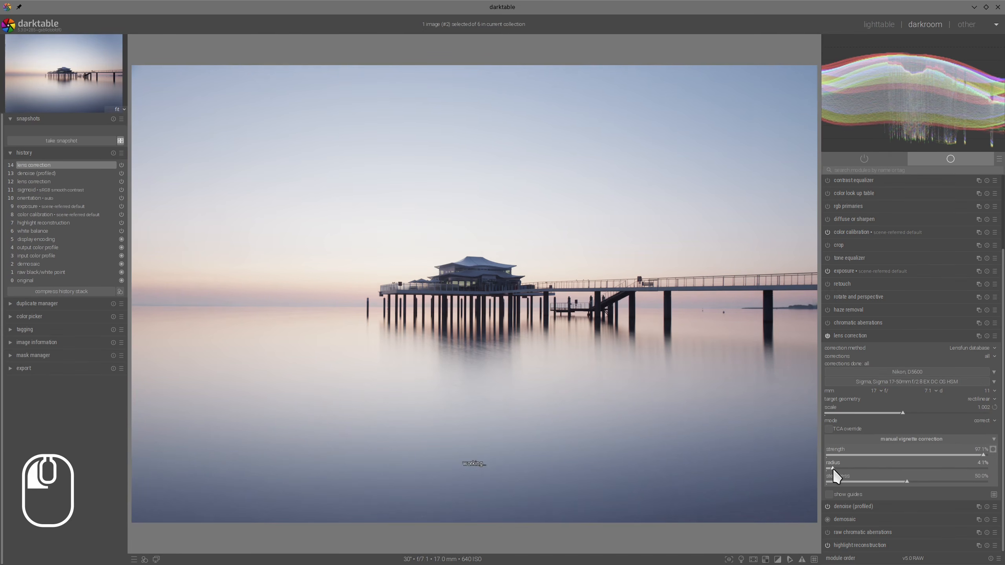
{"action": "left_click_drag", "start_coordinate": [902, 481], "coordinate": [988, 482]}
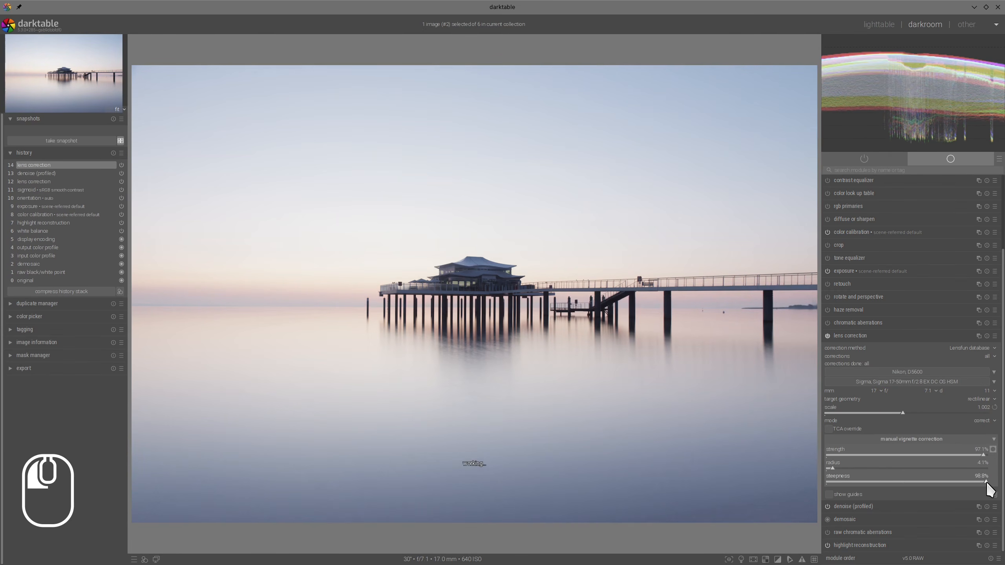
{"action": "left_click", "coordinate": [860, 335]}
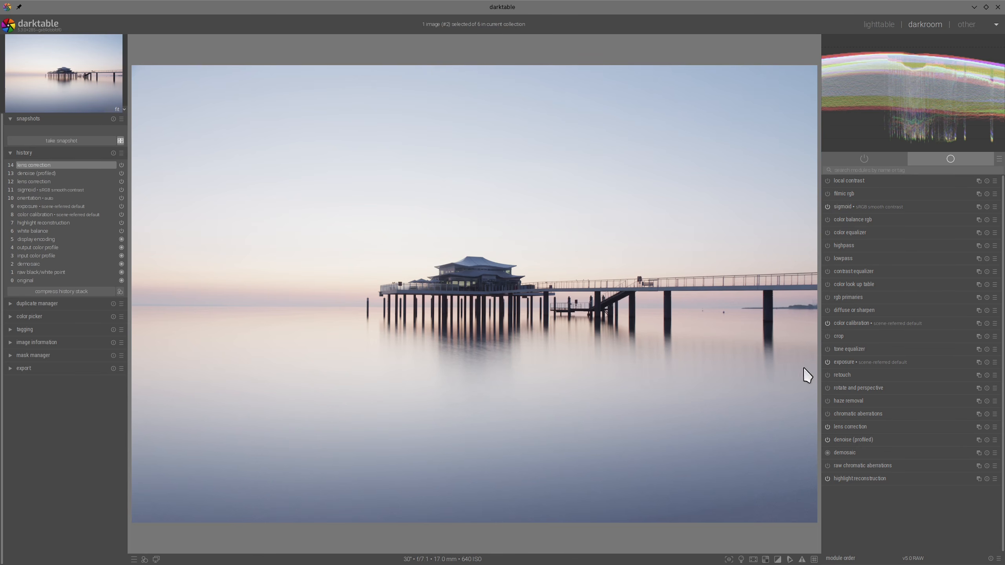
- Darken the pier photo by setting the exposure to about -1.13 EV
{"action": "left_click", "coordinate": [846, 362]}
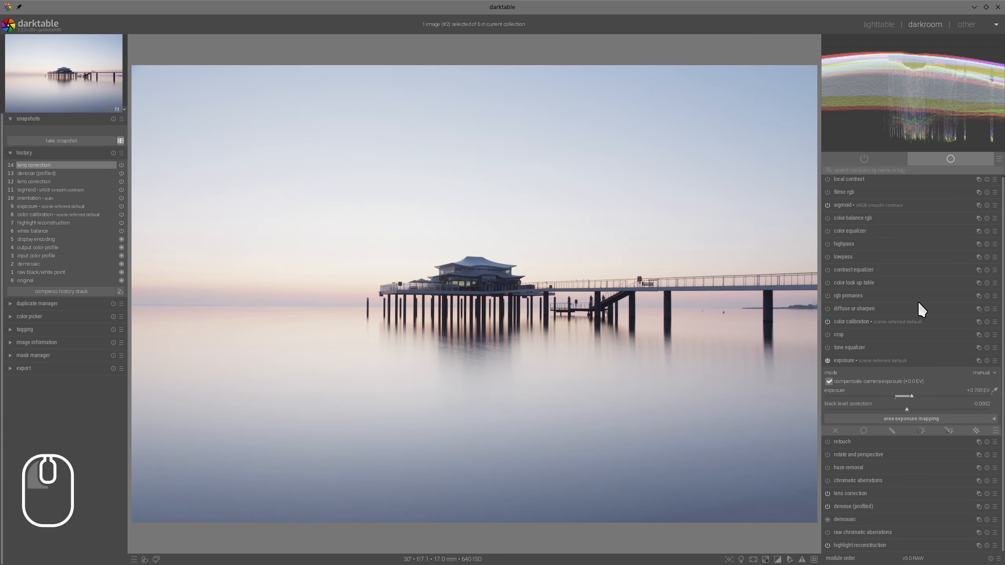
{"action": "left_click", "coordinate": [874, 394]}
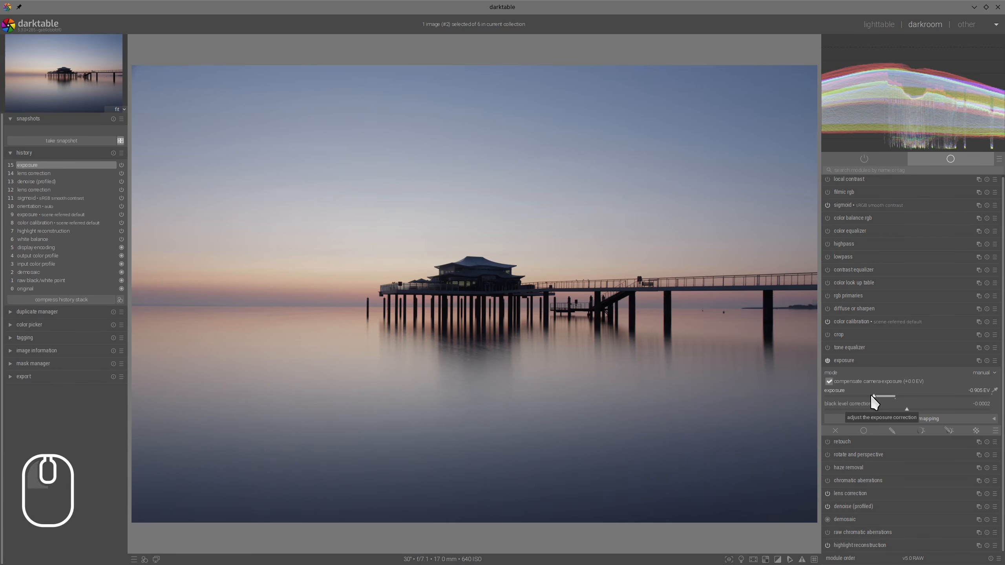
{"action": "left_click", "coordinate": [869, 394]}
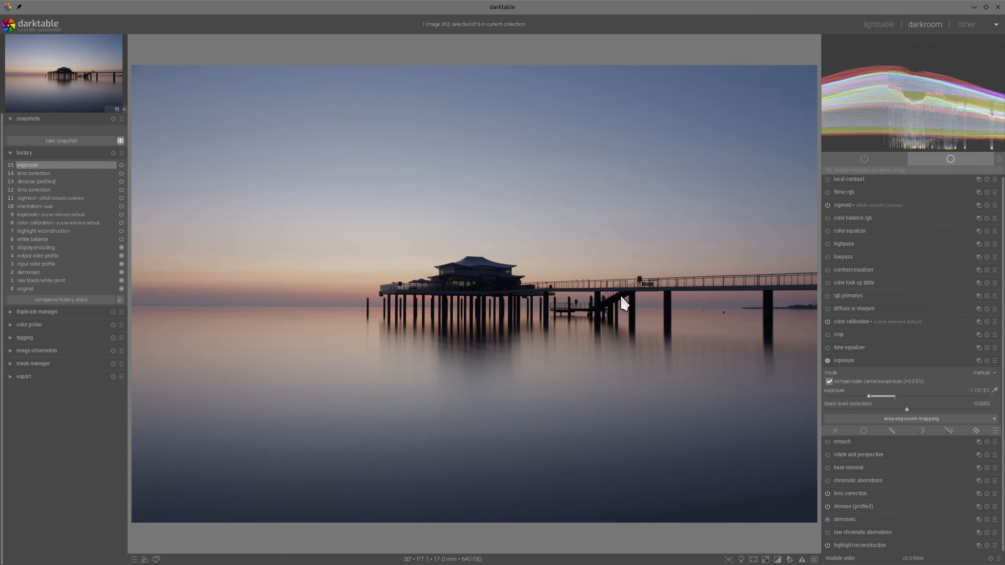
{"action": "left_click", "coordinate": [839, 360]}
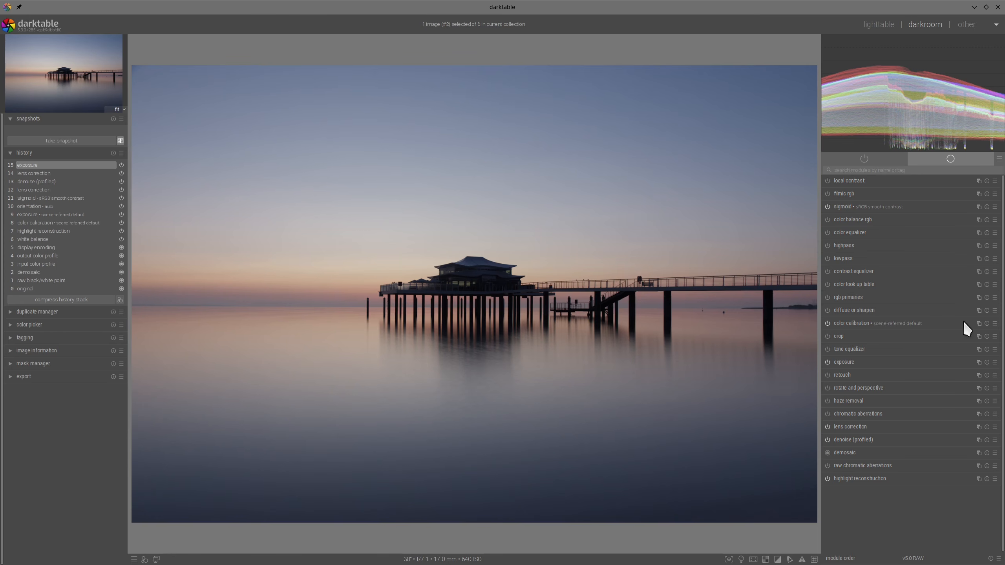
- Add a second color calibration instance and set its red channel mix to input R +1.192, input G -0.138 and input B -0.138
{"action": "left_click", "coordinate": [977, 320]}
{"action": "left_click", "coordinate": [854, 304]}
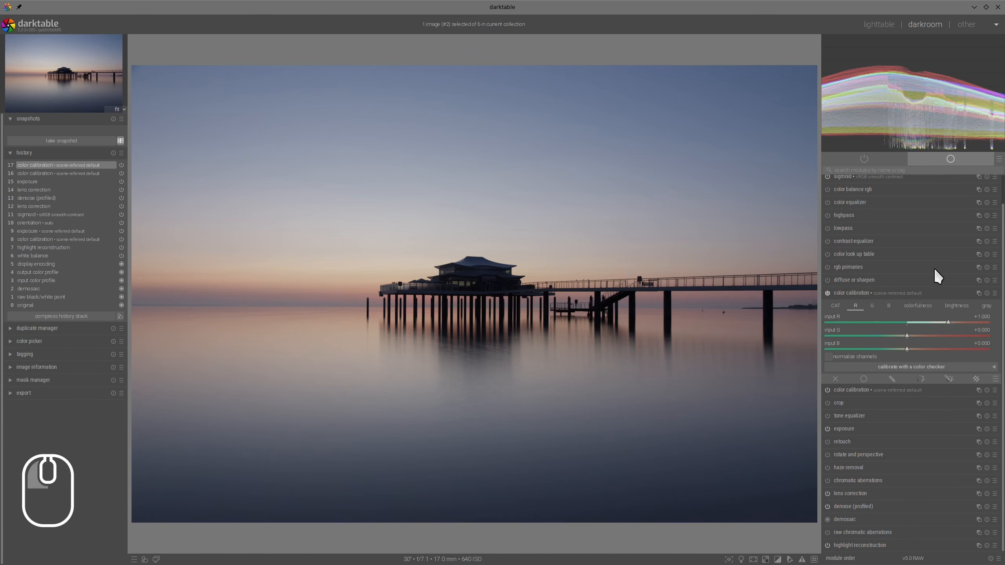
{"action": "left_click", "coordinate": [902, 336]}
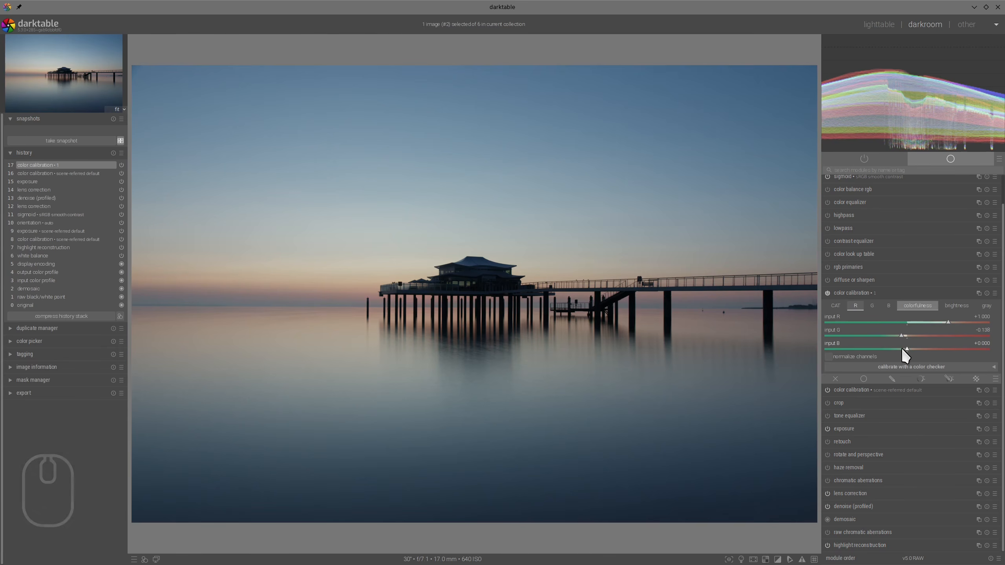
{"action": "left_click", "coordinate": [901, 349]}
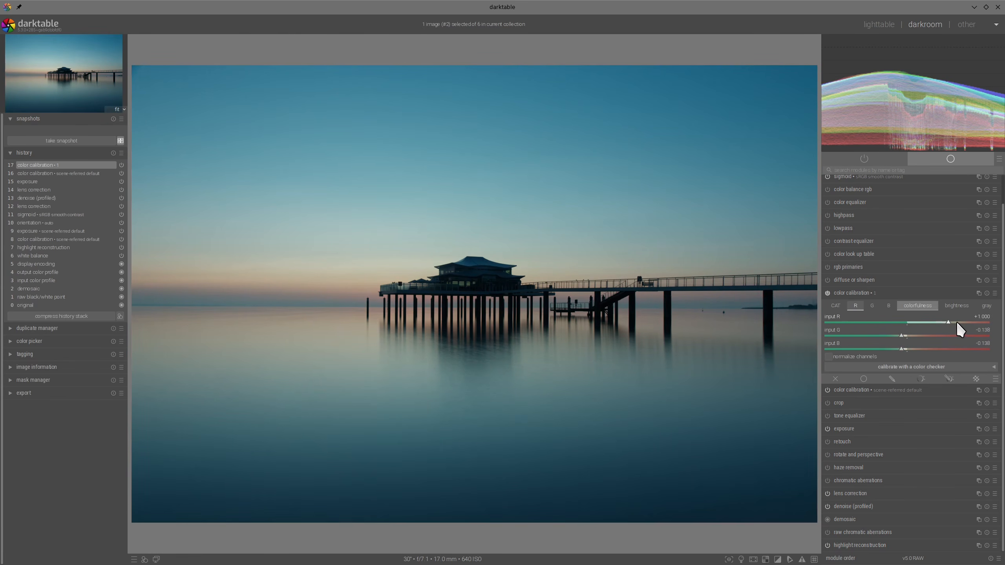
{"action": "left_click", "coordinate": [956, 321]}
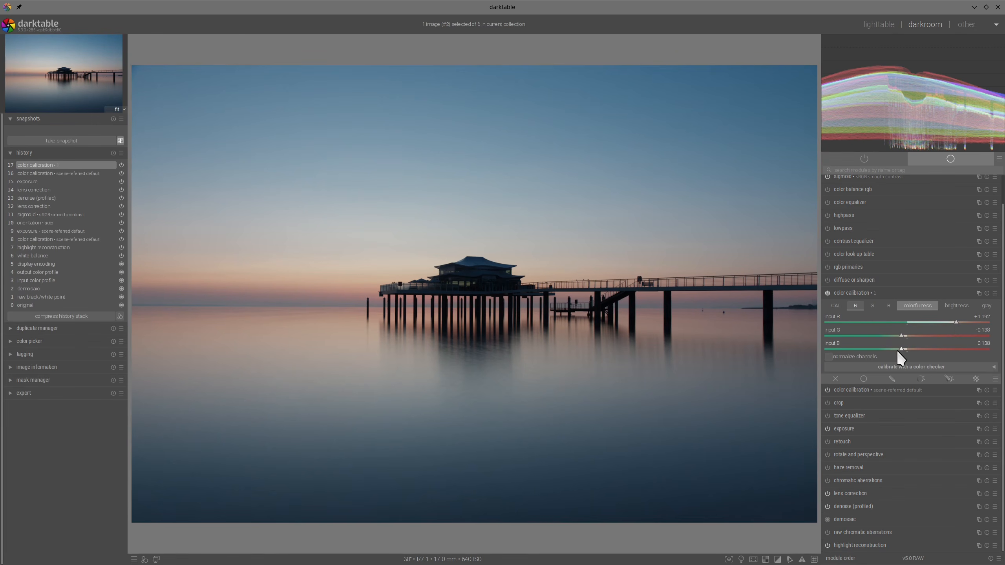
- Compare the pier photo with and without the second color calibration instance
{"action": "left_click", "coordinate": [828, 293]}
{"action": "left_click", "coordinate": [828, 293]}
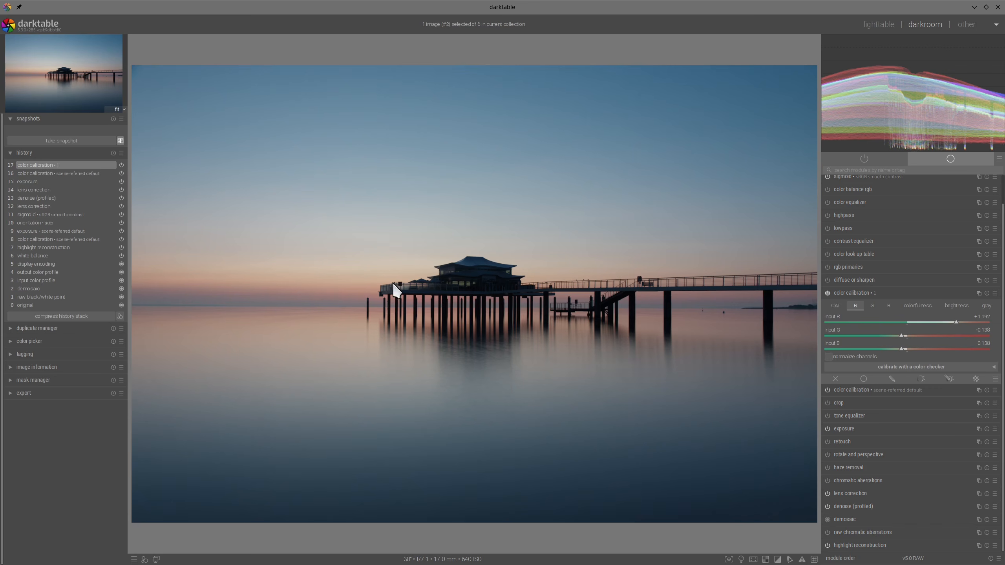
{"action": "left_click", "coordinate": [891, 296]}
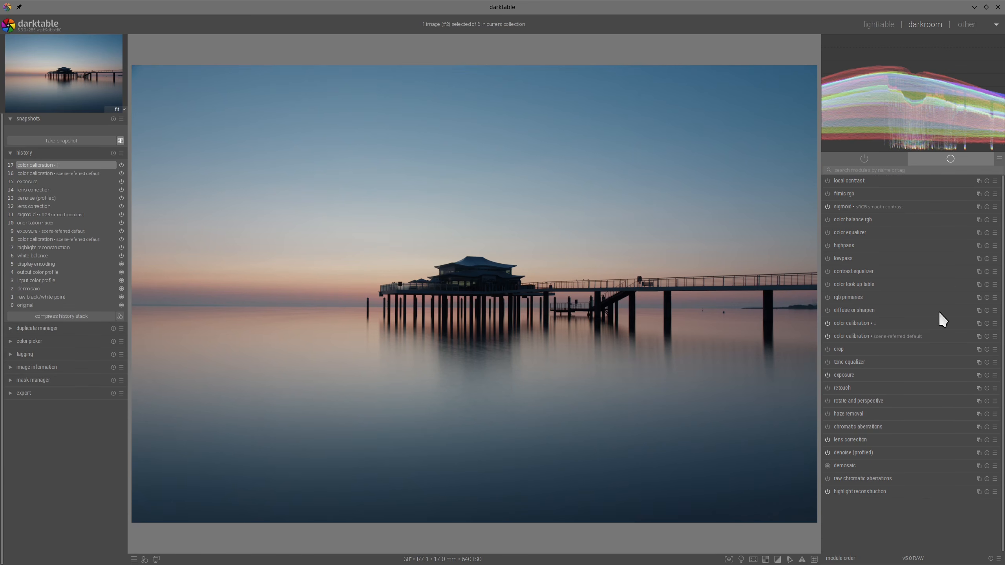
- Add a third color calibration instance and set its brightness to input R +0.240 and input B -0.449
{"action": "right_click", "coordinate": [979, 323]}
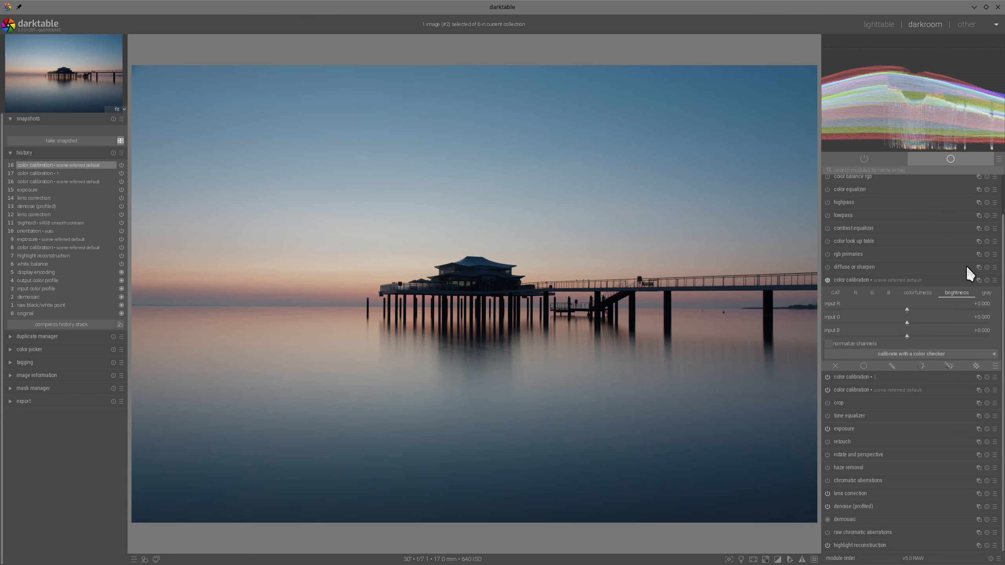
{"action": "left_click", "coordinate": [870, 336]}
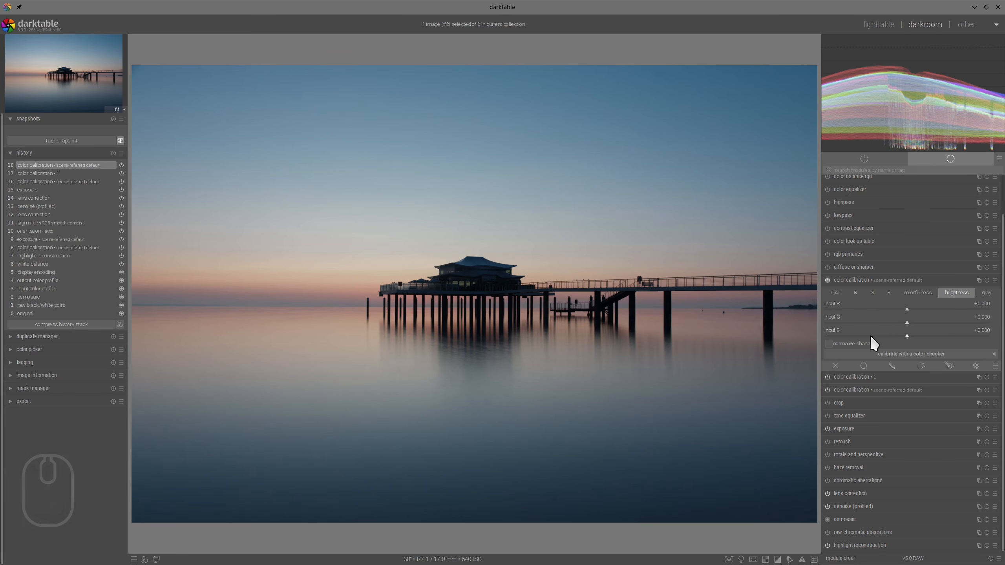
{"action": "left_click", "coordinate": [920, 309]}
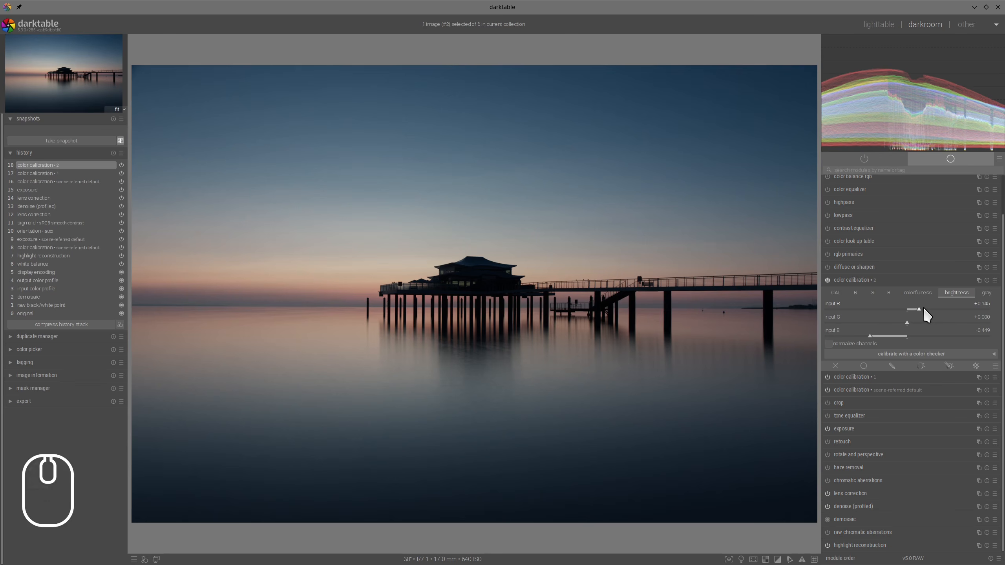
{"action": "left_click", "coordinate": [925, 309]}
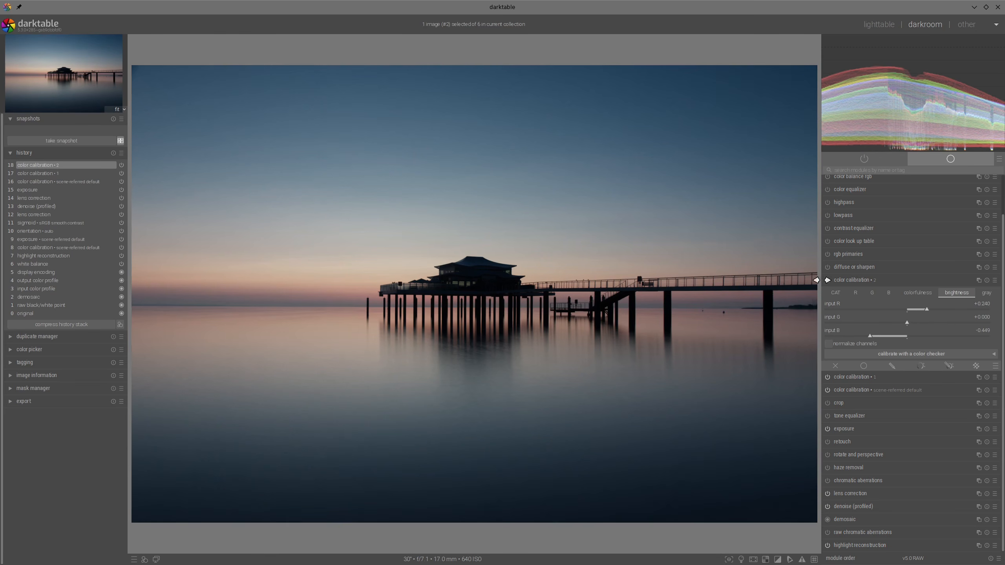
- Compare the pier photo with and without the third color calibration instance's brightness changes
{"action": "left_click", "coordinate": [827, 280]}
{"action": "left_click", "coordinate": [827, 280]}
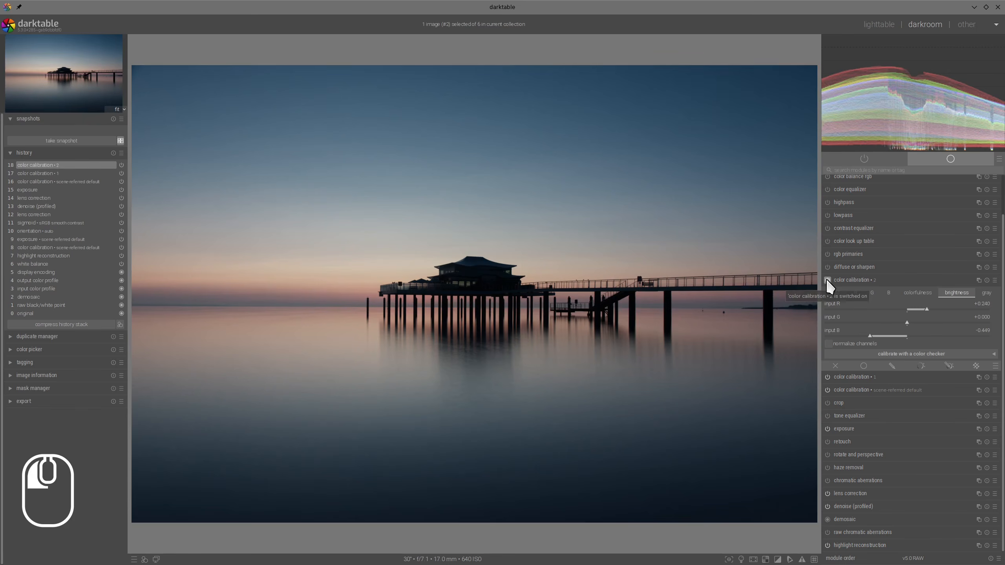
{"action": "left_click", "coordinate": [827, 279]}
{"action": "left_click", "coordinate": [827, 279]}
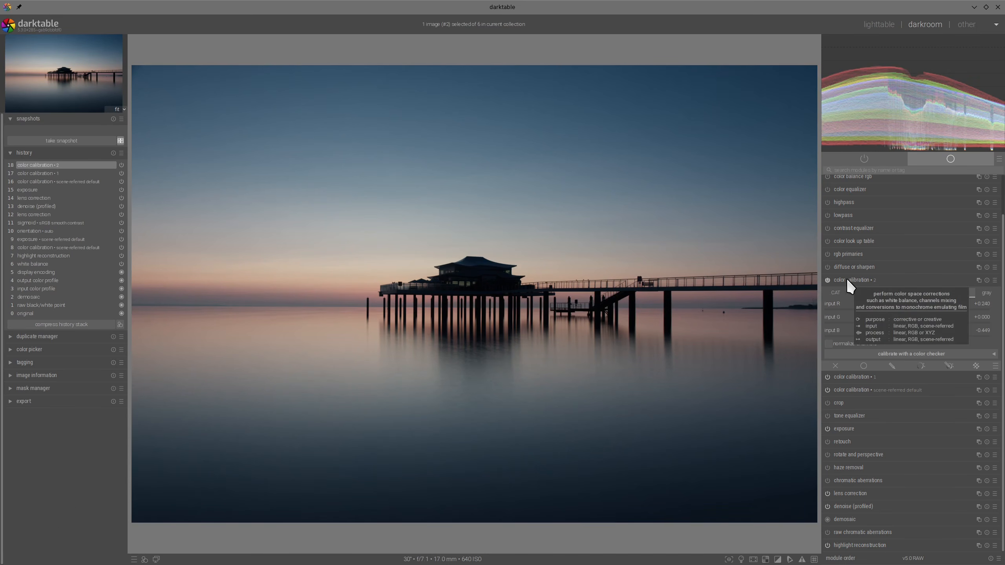
{"action": "left_click", "coordinate": [846, 278]}
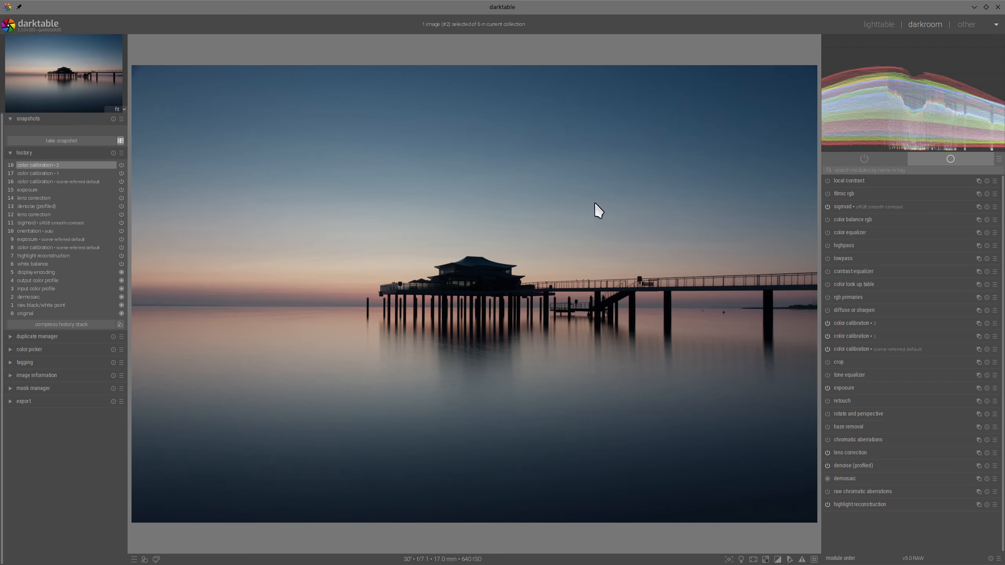
- In sigmoid, set the contrast to 1.771 and the skew to +0.39, and raise the target white above 100%
{"action": "left_click", "coordinate": [848, 206]}
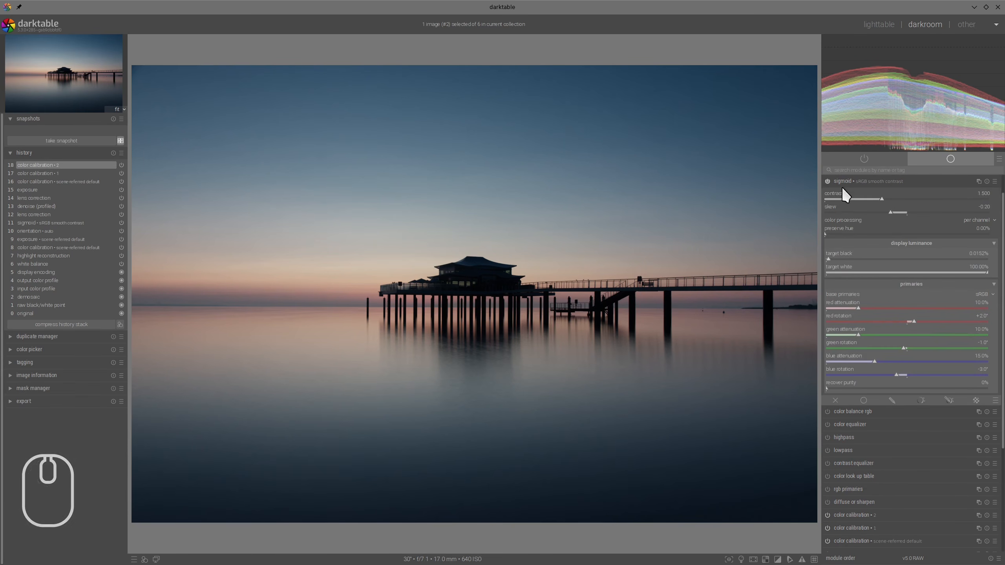
{"action": "left_click", "coordinate": [902, 198]}
{"action": "left_click", "coordinate": [940, 210]}
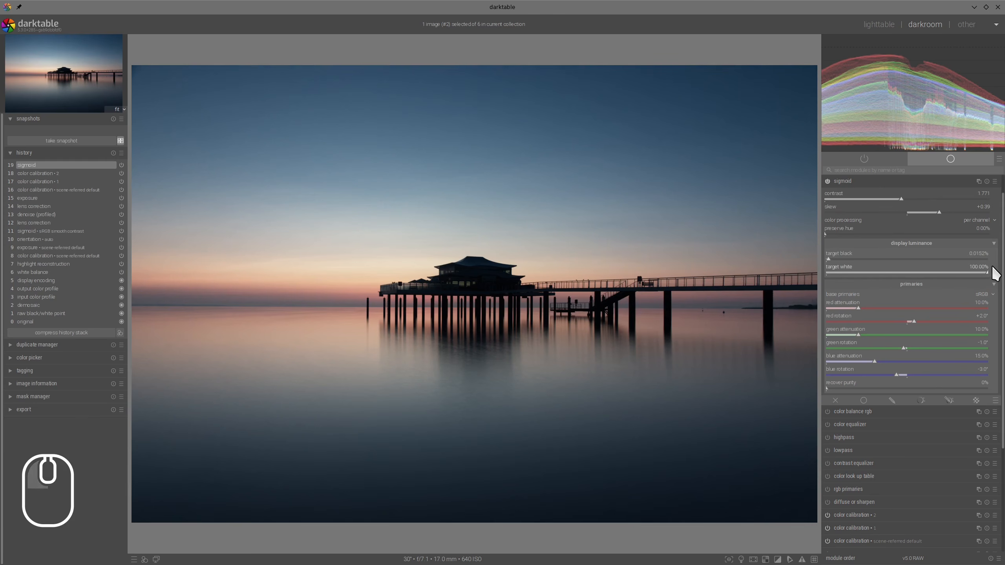
{"action": "left_click_drag", "start_coordinate": [990, 279], "coordinate": [995, 277], "text": "ctrl+shift"}
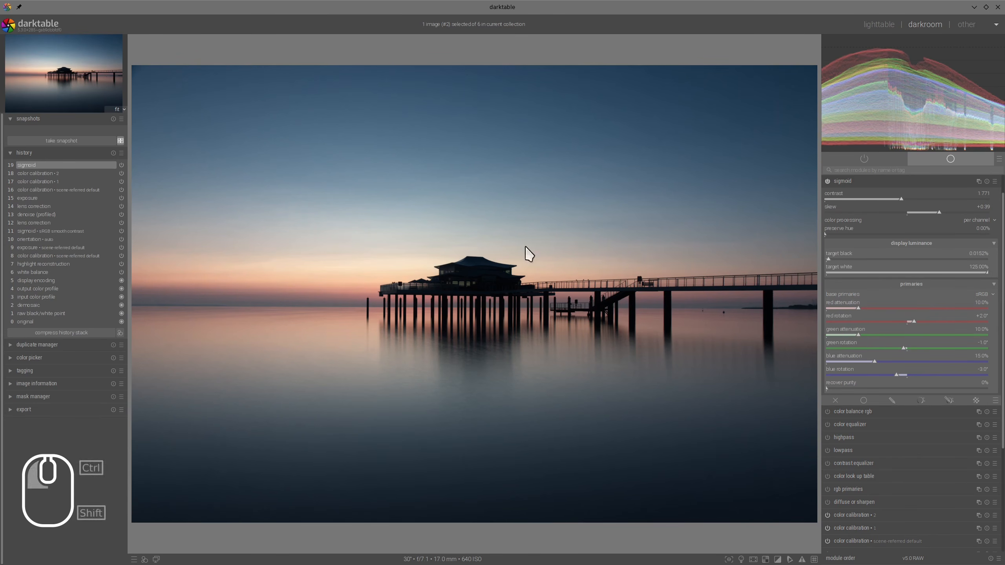
{"action": "left_click", "coordinate": [859, 181]}
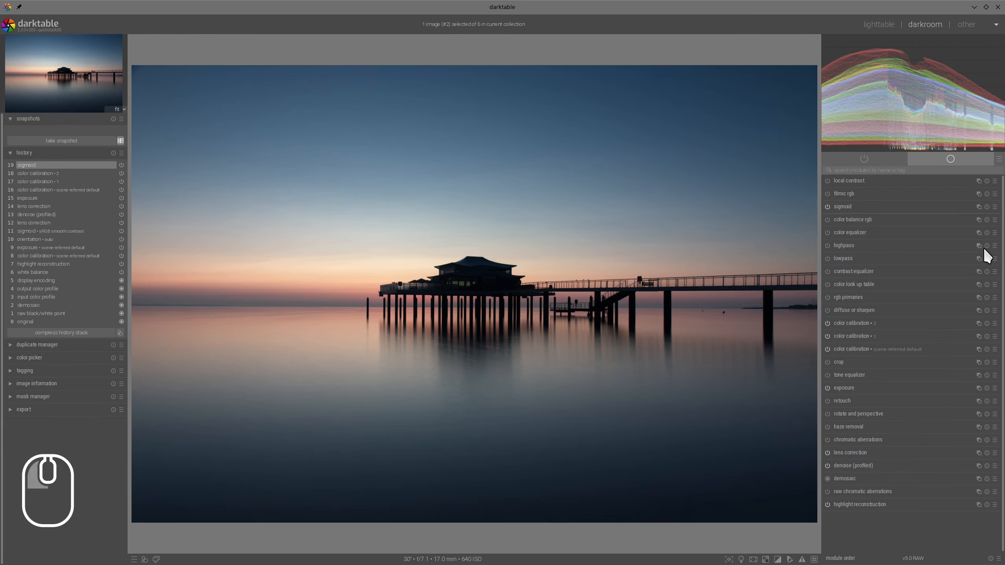
- In color balance rgb, set perceptual saturation to +57.72% for shadows and +37.77% for midtones, and global vibrance to about +29.81%
{"action": "left_click", "coordinate": [856, 220]}
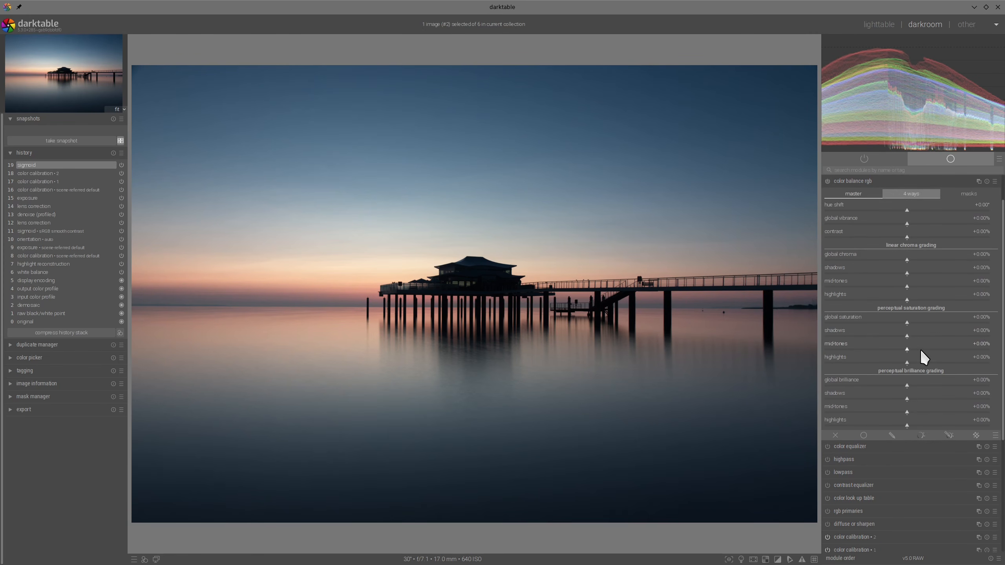
{"action": "left_click", "coordinate": [937, 348]}
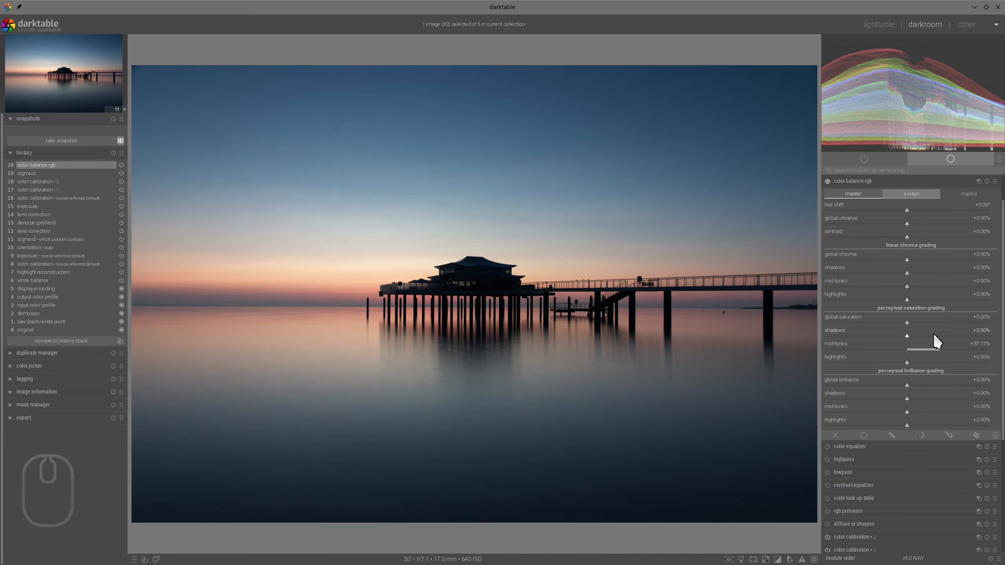
{"action": "left_click", "coordinate": [941, 335]}
{"action": "left_click", "coordinate": [935, 223]}
{"action": "left_click", "coordinate": [956, 221]}
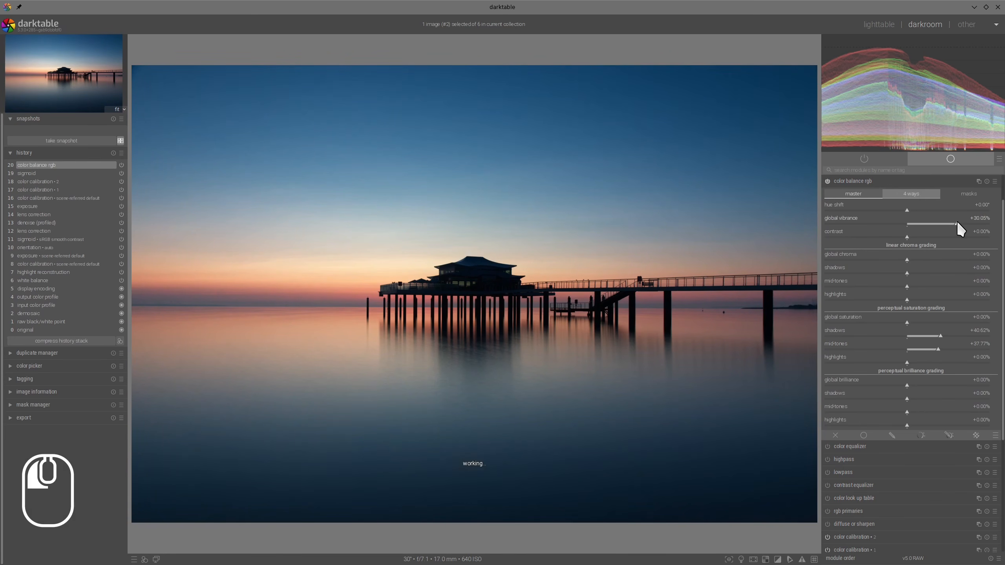
{"action": "left_click", "coordinate": [955, 335]}
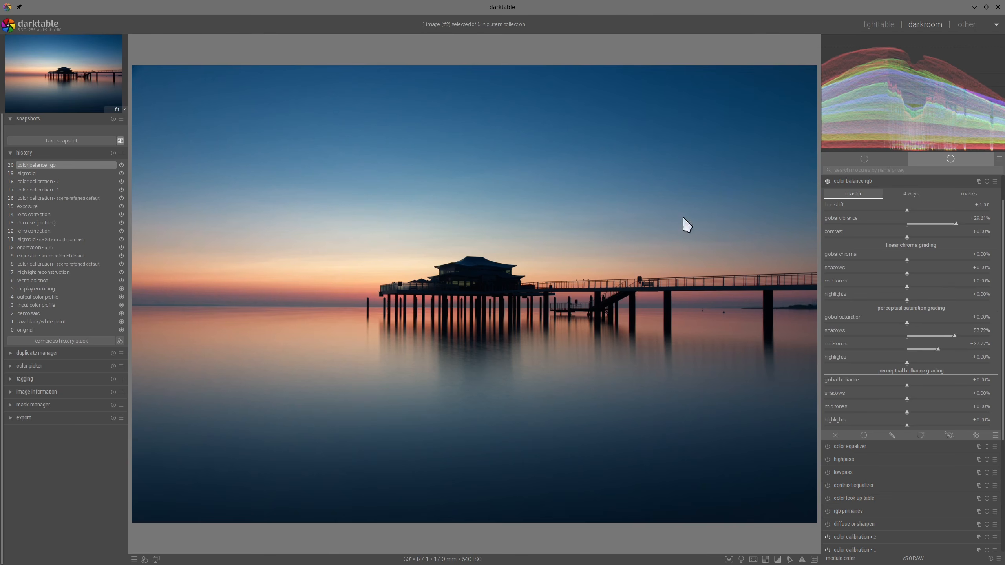
{"action": "left_click", "coordinate": [884, 182]}
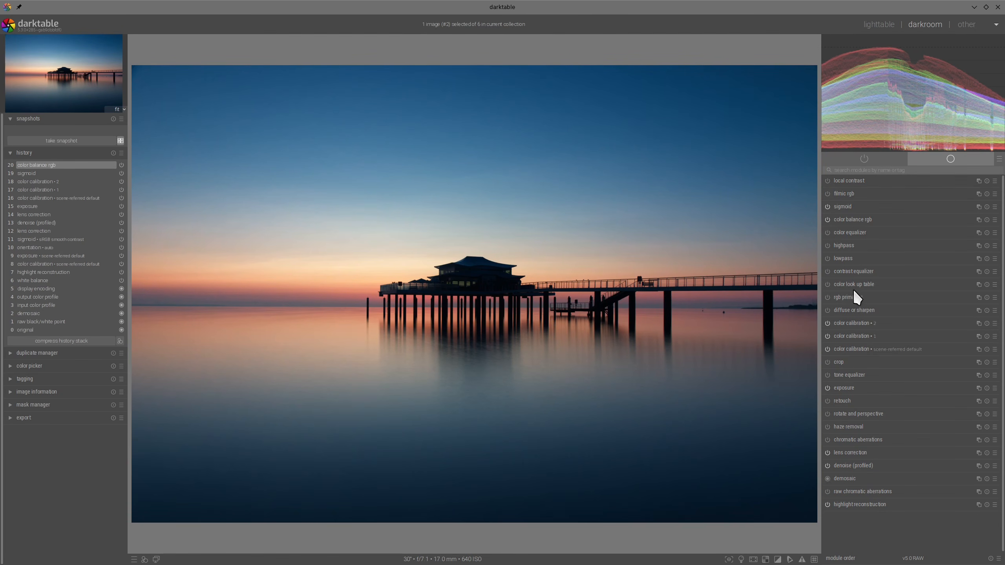
- In color look up table, sample the upper sky and lower the matching blue patch's lightness to about -7.36
{"action": "left_click", "coordinate": [841, 283]}
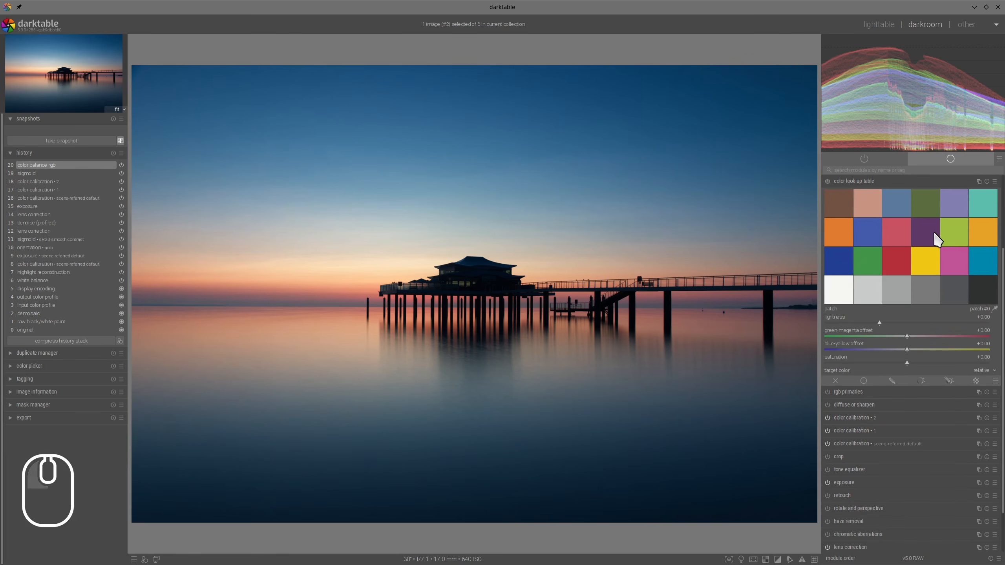
{"action": "left_click", "coordinate": [995, 309]}
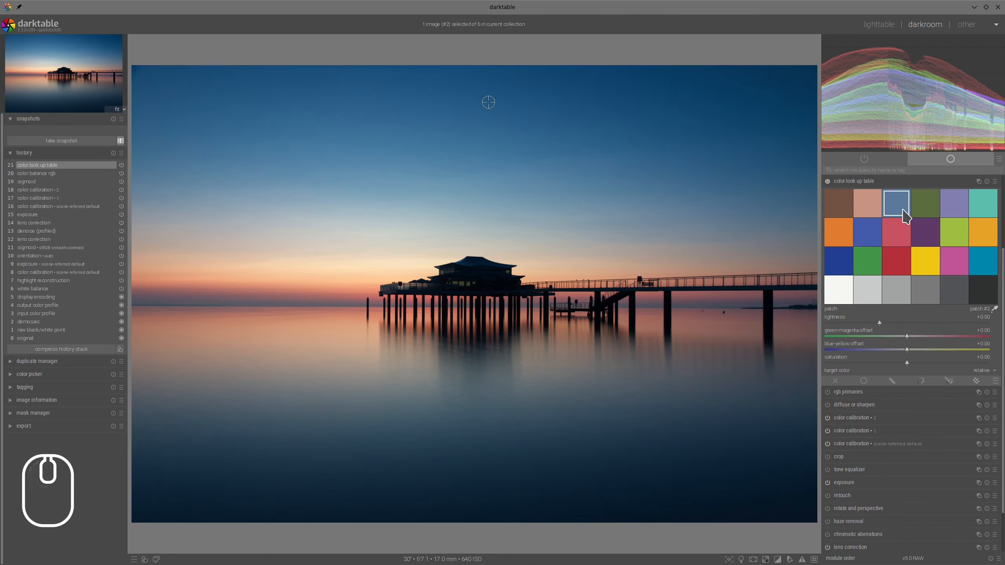
{"action": "left_click", "coordinate": [875, 322]}
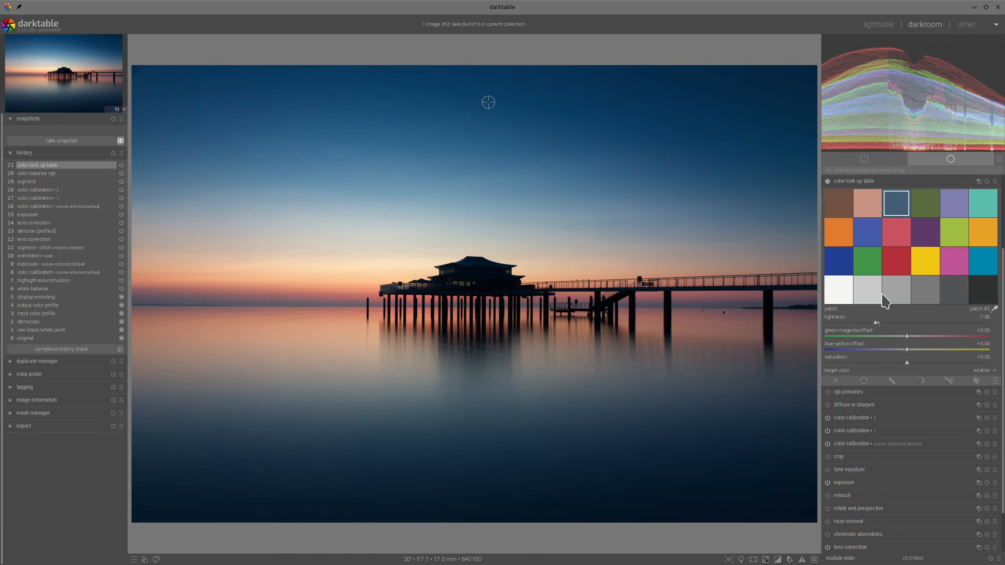
- Sample the color at the horizon beside the pier and raise the saturation of gray patch #21 to about +5.17
{"action": "left_click", "coordinate": [338, 294]}
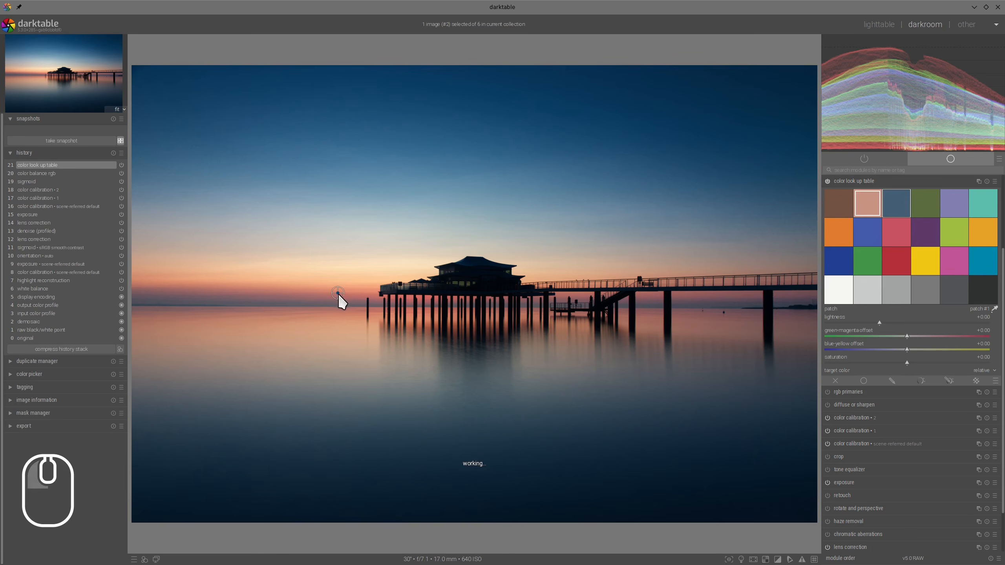
{"action": "left_click", "coordinate": [338, 299]}
{"action": "left_click", "coordinate": [932, 295], "text": "shift"}
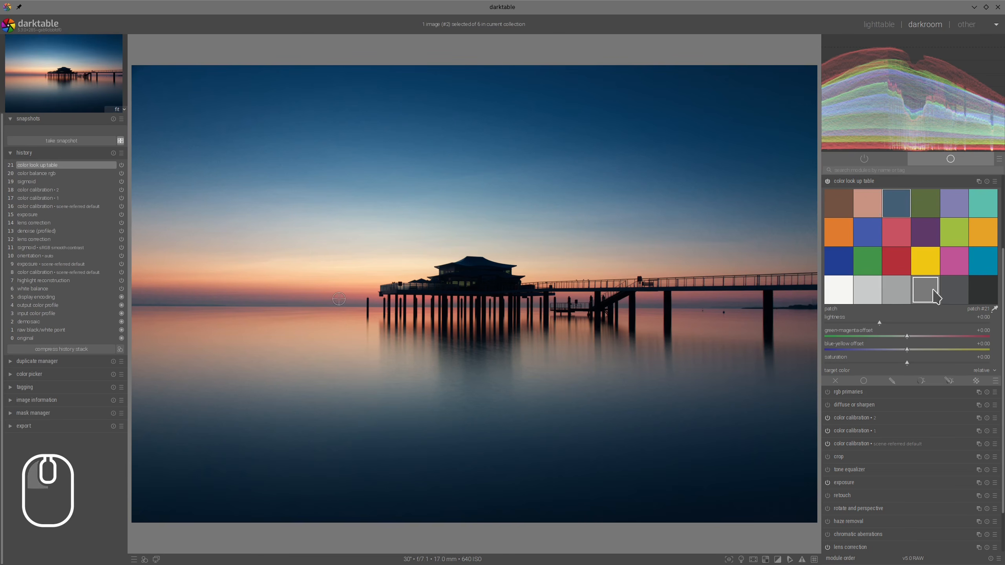
{"action": "left_click", "coordinate": [910, 363]}
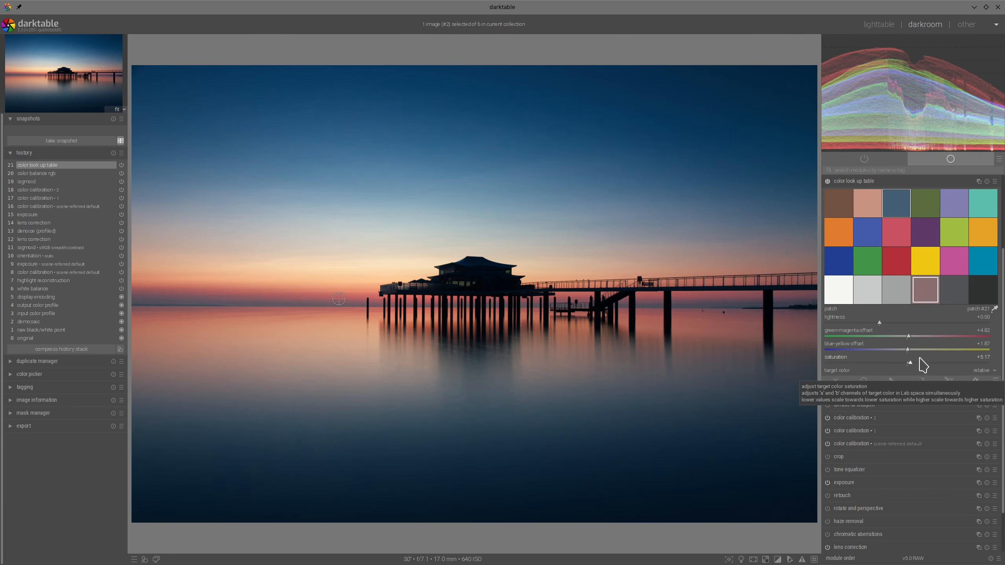
{"action": "scroll", "coordinate": [930, 254], "scroll_direction": "up", "scroll_amount": 3}
{"action": "left_click", "coordinate": [881, 286]}
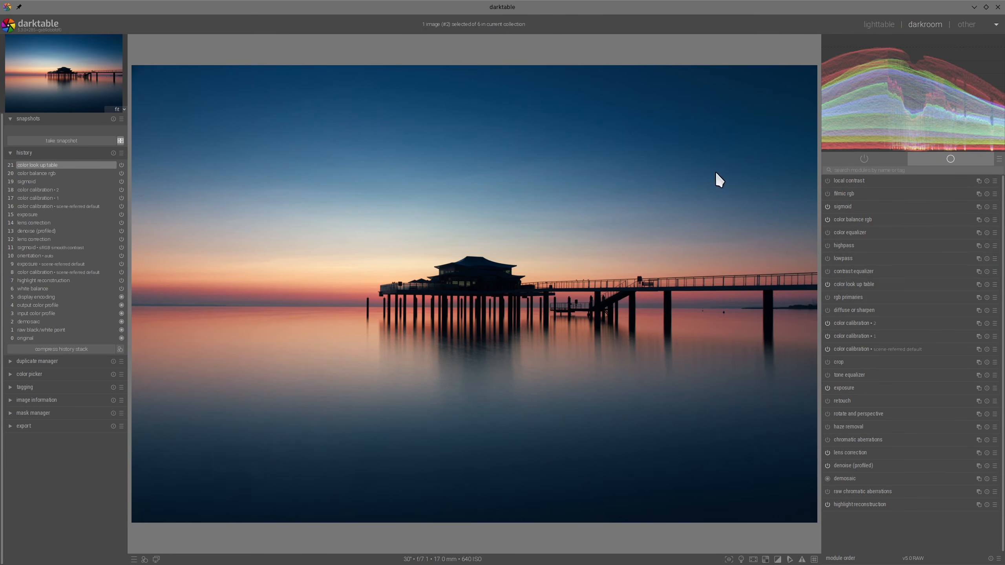
- Set sigmoid's preserve hue to about 44.66% for the pier photo
{"action": "scroll", "coordinate": [408, 269], "scroll_direction": "up", "scroll_amount": 3}
{"action": "scroll", "coordinate": [426, 247], "scroll_direction": "down", "scroll_amount": 3}
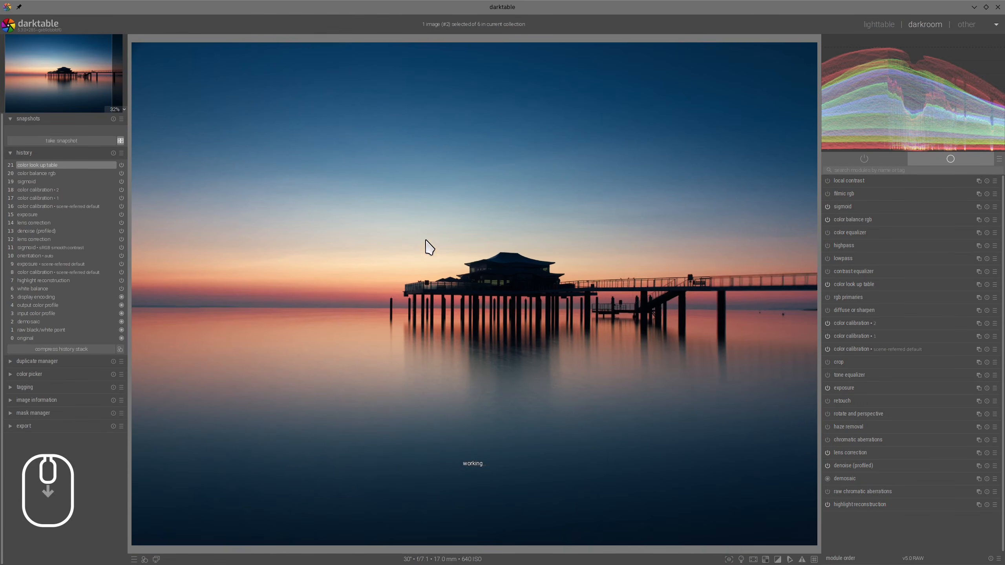
{"action": "left_click", "coordinate": [845, 207]}
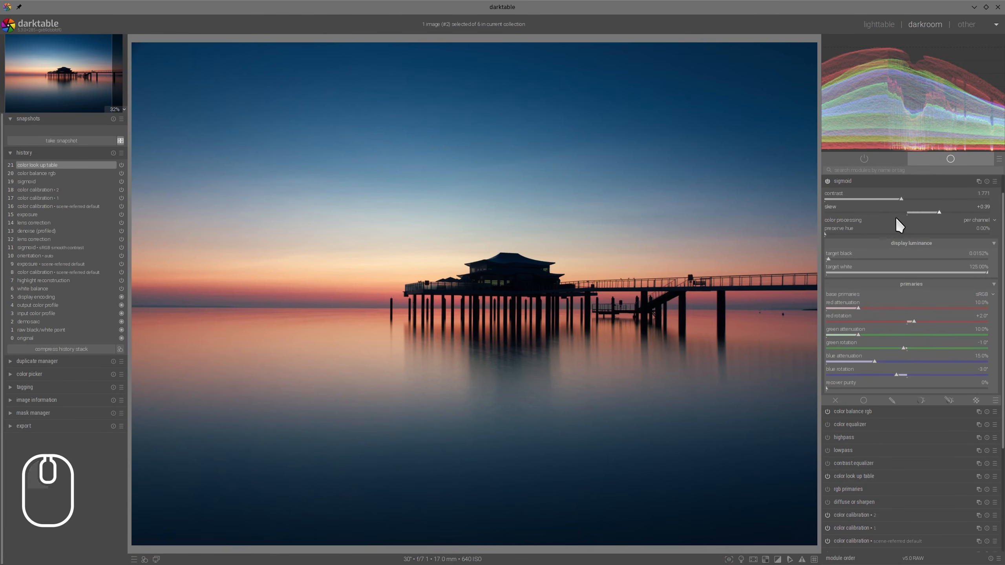
{"action": "left_click_drag", "start_coordinate": [862, 234], "coordinate": [900, 234]}
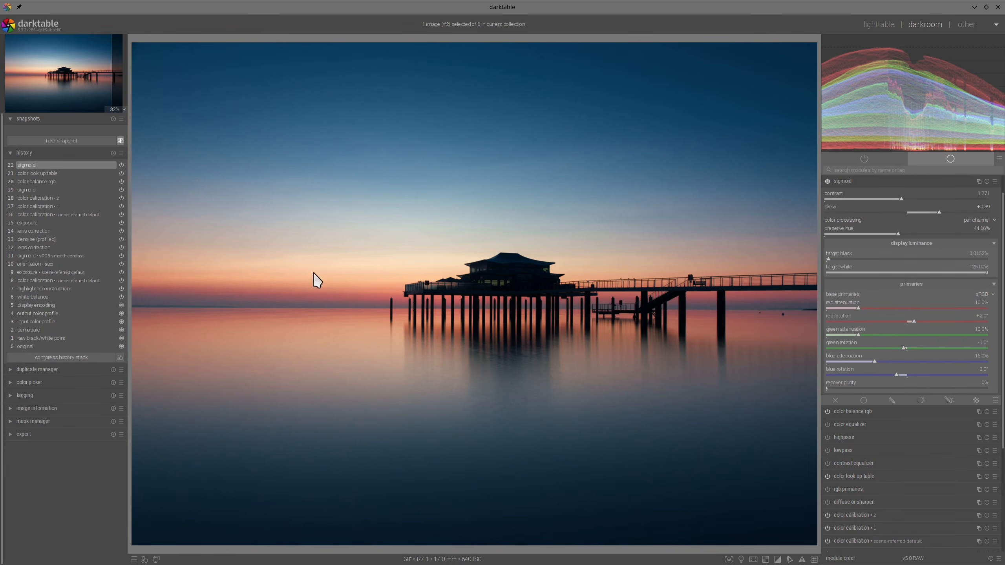
{"action": "left_click", "coordinate": [848, 181]}
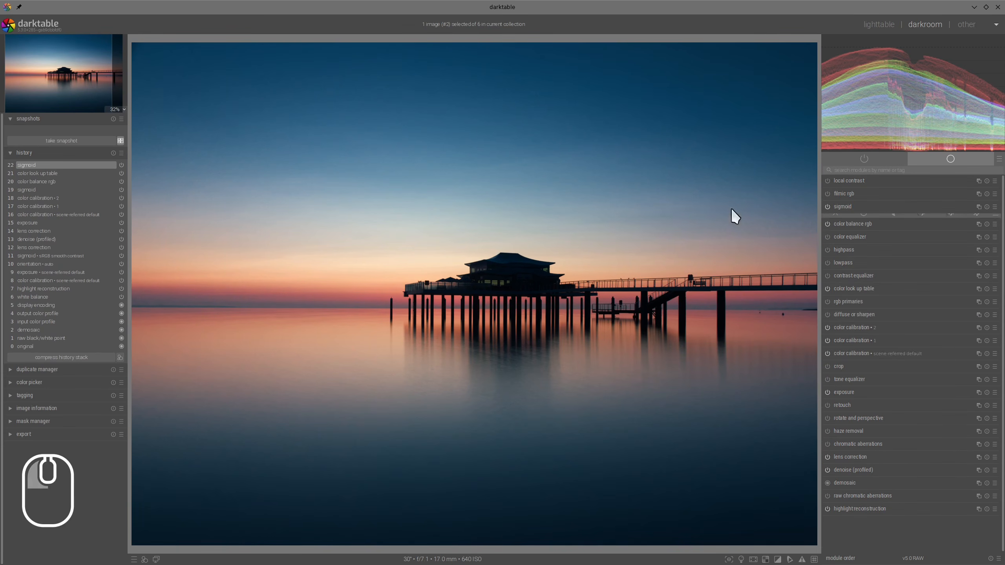
- Check the whole pier photo in color assessment mode, then return to the normal display
{"action": "left_click", "coordinate": [741, 560]}
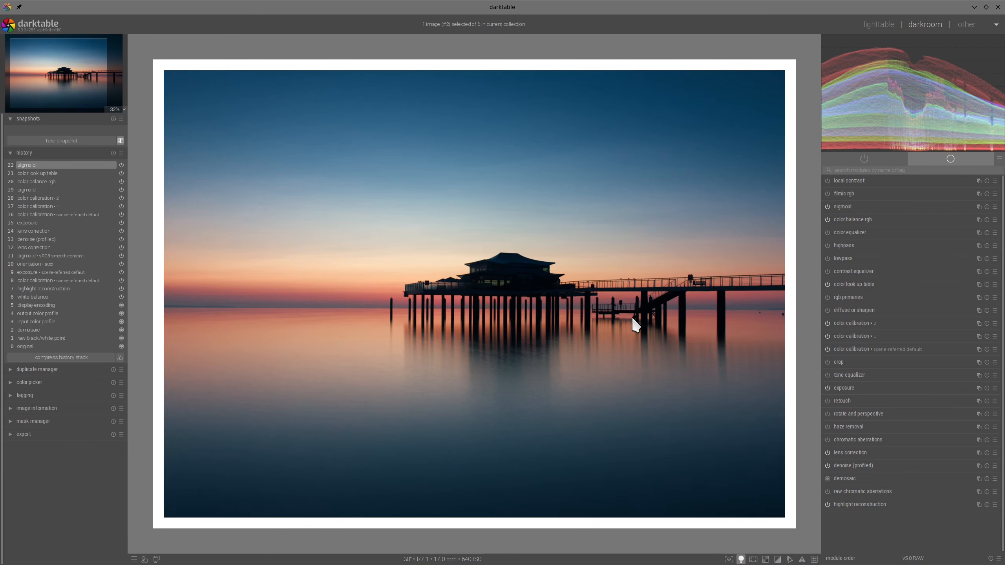
{"action": "scroll", "coordinate": [632, 317], "scroll_direction": "down", "scroll_amount": 1}
{"action": "left_click", "coordinate": [742, 559]}
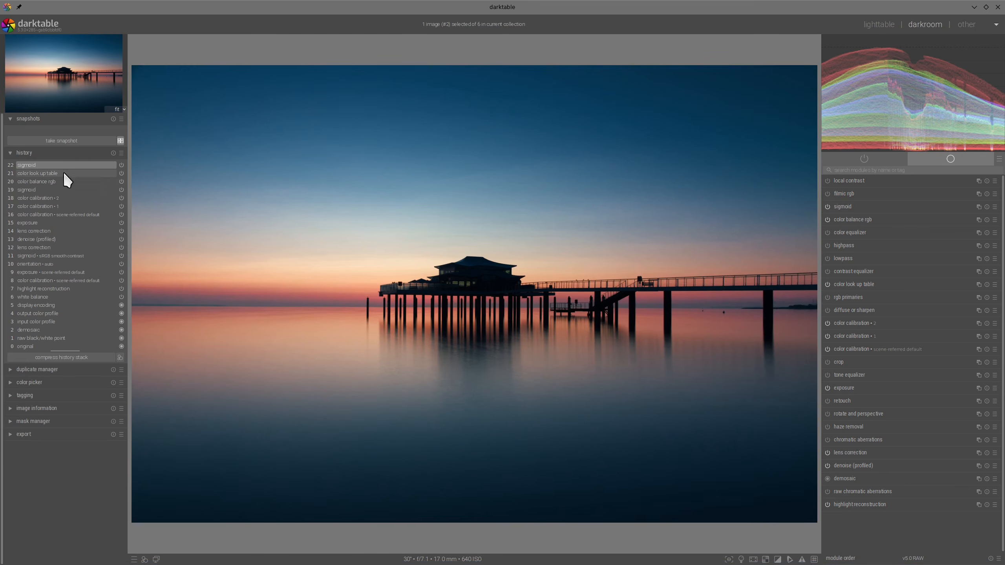
- Take a snapshot of the first lens correction state, restore the latest sigmoid edit and compare both in split view
{"action": "left_click", "coordinate": [29, 248]}
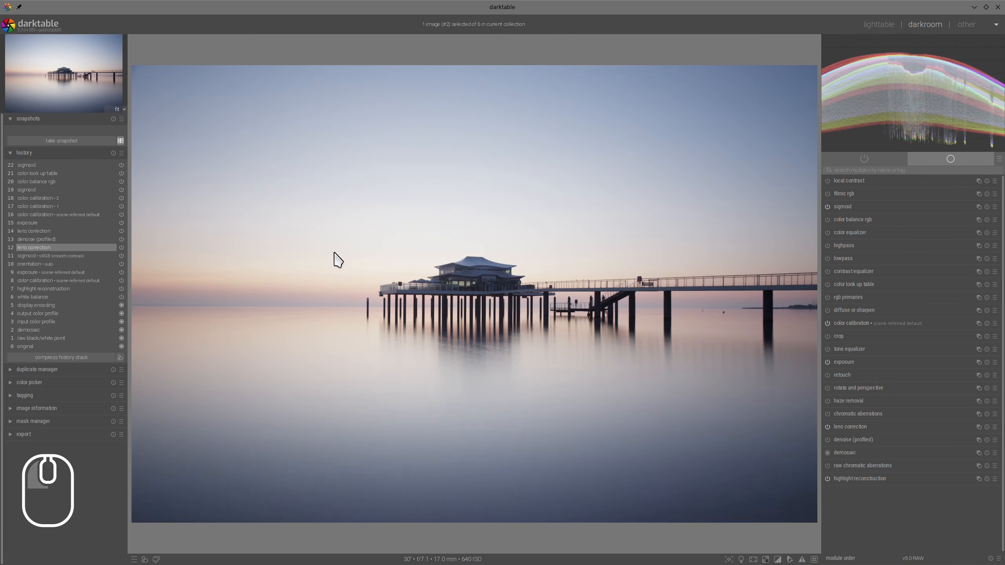
{"action": "left_click", "coordinate": [62, 141]}
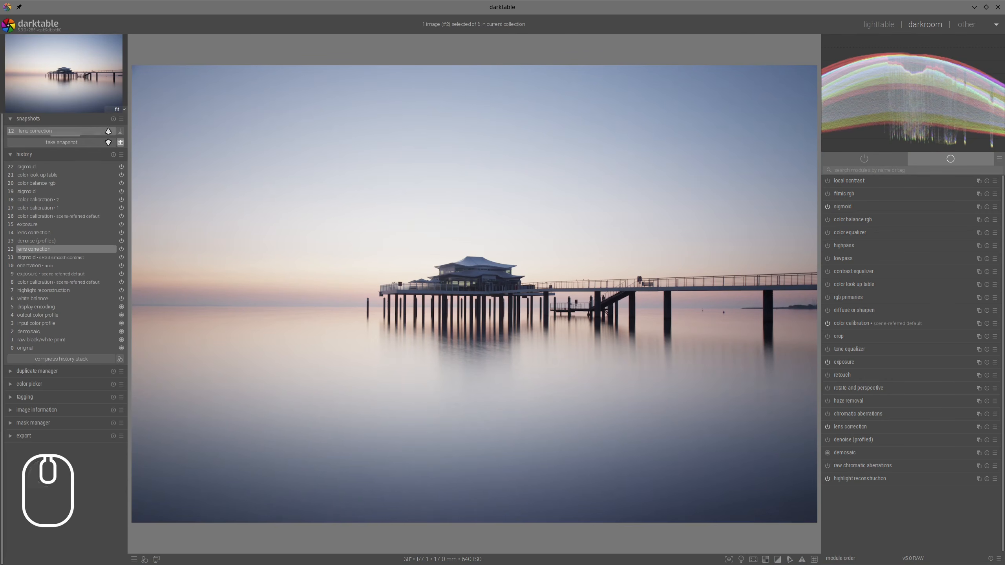
{"action": "left_click", "coordinate": [49, 167]}
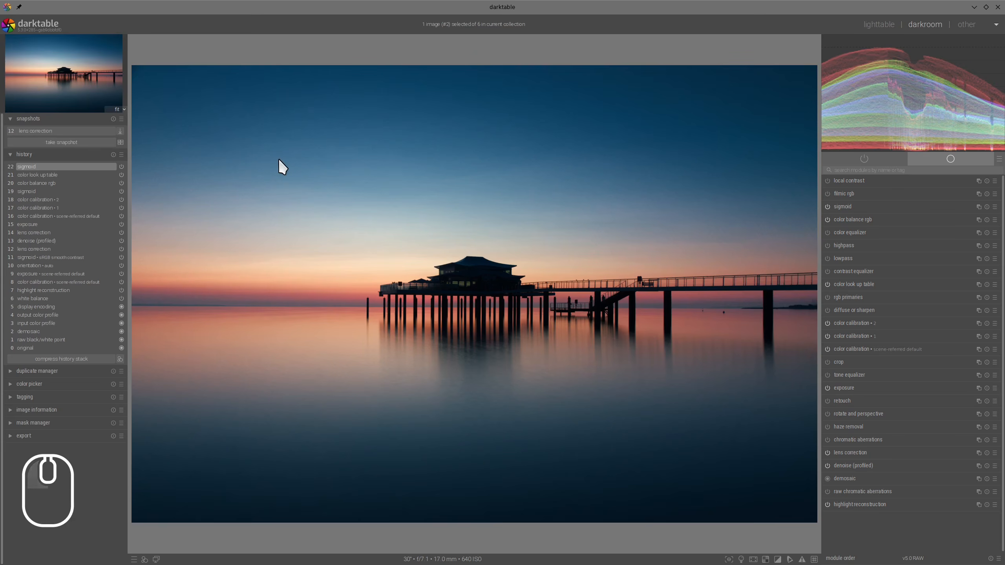
{"action": "left_click", "coordinate": [52, 131]}
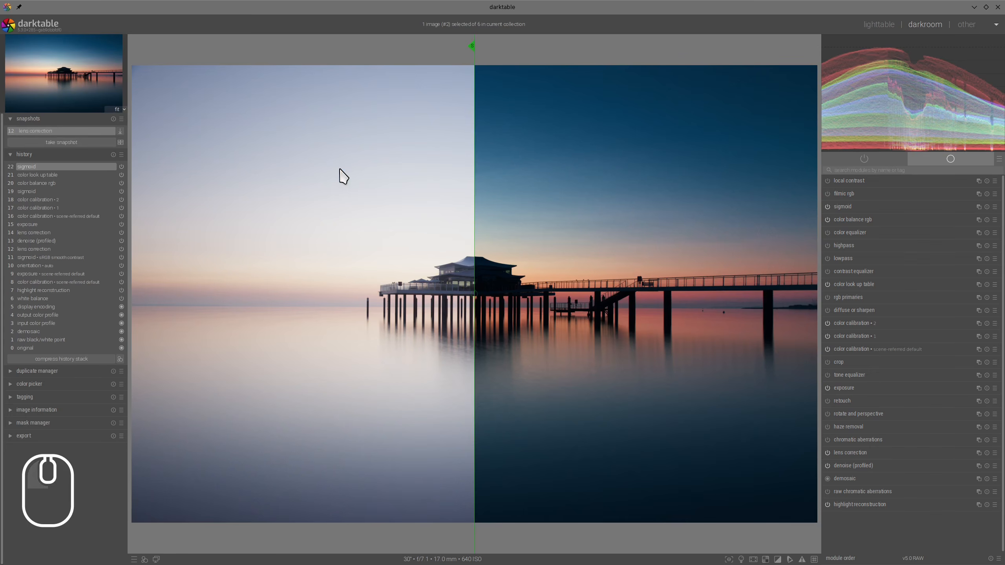
- Compare the snapshot and the edited pier photo side by side without surrounding panels, marking the pier house, upper sky and horizon bands
{"action": "left_click", "coordinate": [120, 142]}
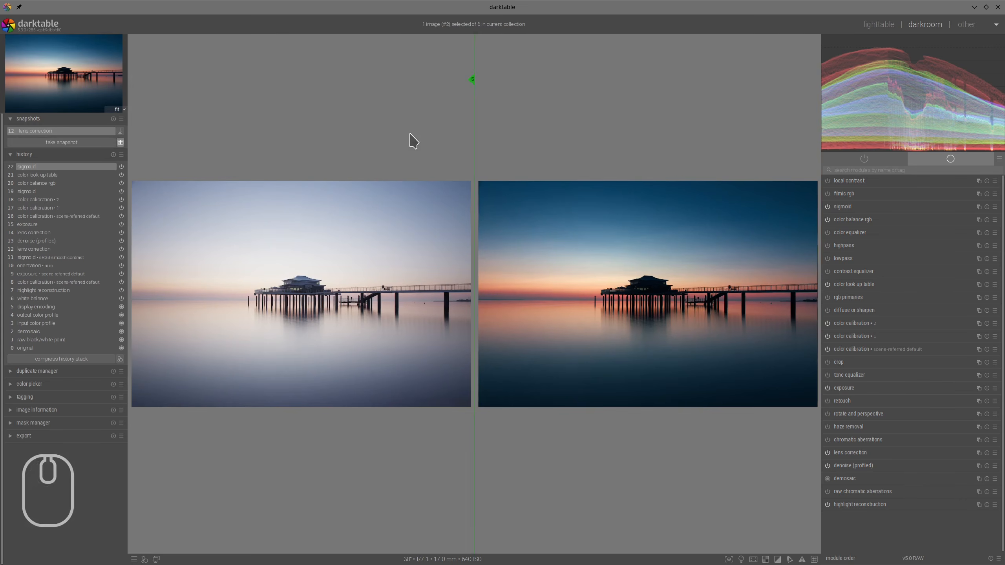
{"action": "key", "text": "Tab"}
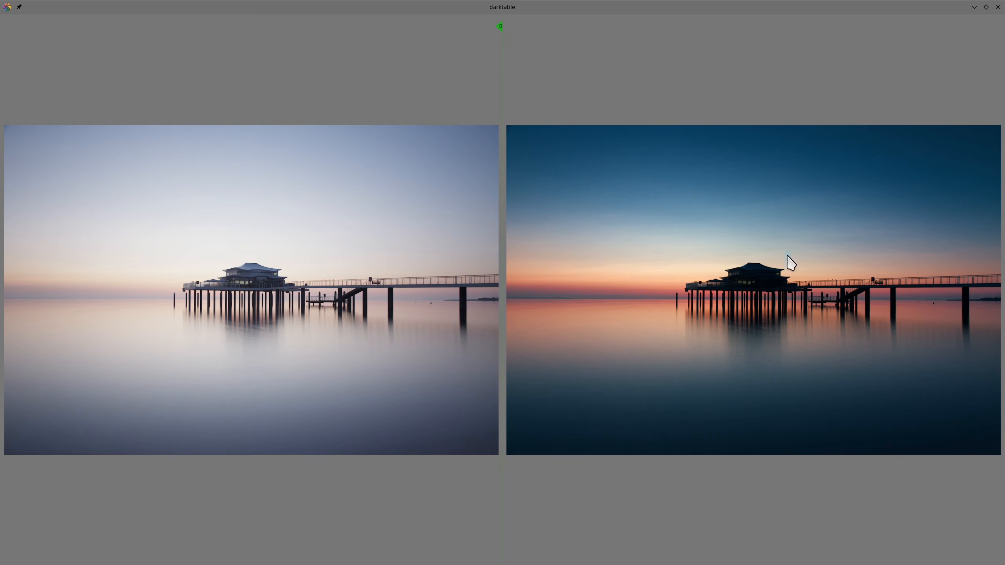
{"action": "left_click_drag", "start_coordinate": [795, 253], "coordinate": [752, 242]}
{"action": "left_click_drag", "start_coordinate": [593, 171], "coordinate": [834, 173]}
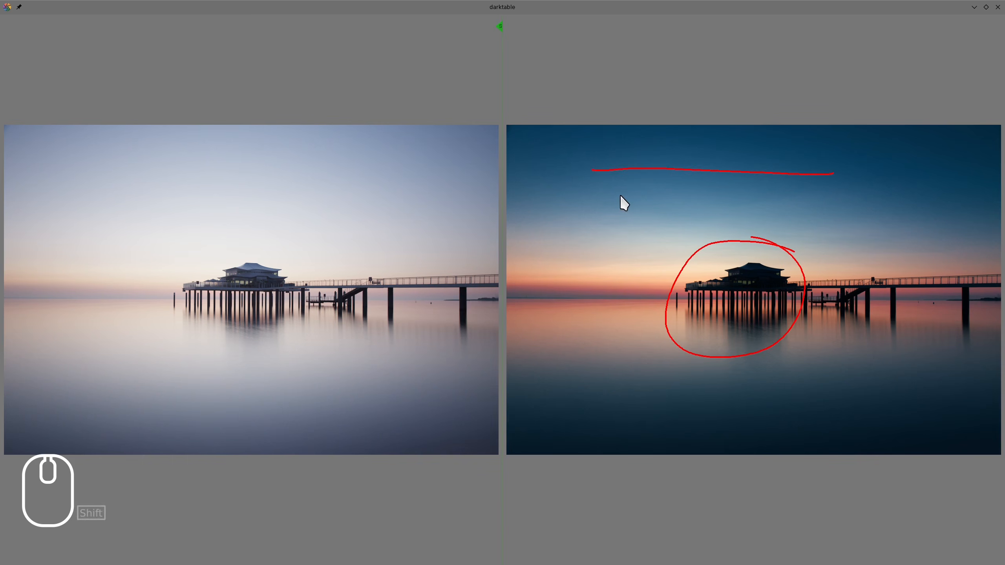
{"action": "mouse_move", "coordinate": [621, 195]}
{"action": "left_mouse_down"}
{"action": "mouse_move", "coordinate": [620, 279]}
{"action": "mouse_move", "coordinate": [632, 272]}
{"action": "mouse_move", "coordinate": [624, 189]}
{"action": "mouse_move", "coordinate": [627, 218]}
{"action": "left_mouse_up"}
{"action": "mouse_move", "coordinate": [615, 307]}
{"action": "left_mouse_down"}
{"action": "mouse_move", "coordinate": [610, 341]}
{"action": "mouse_move", "coordinate": [627, 340]}
{"action": "mouse_move", "coordinate": [621, 318]}
{"action": "left_mouse_up"}
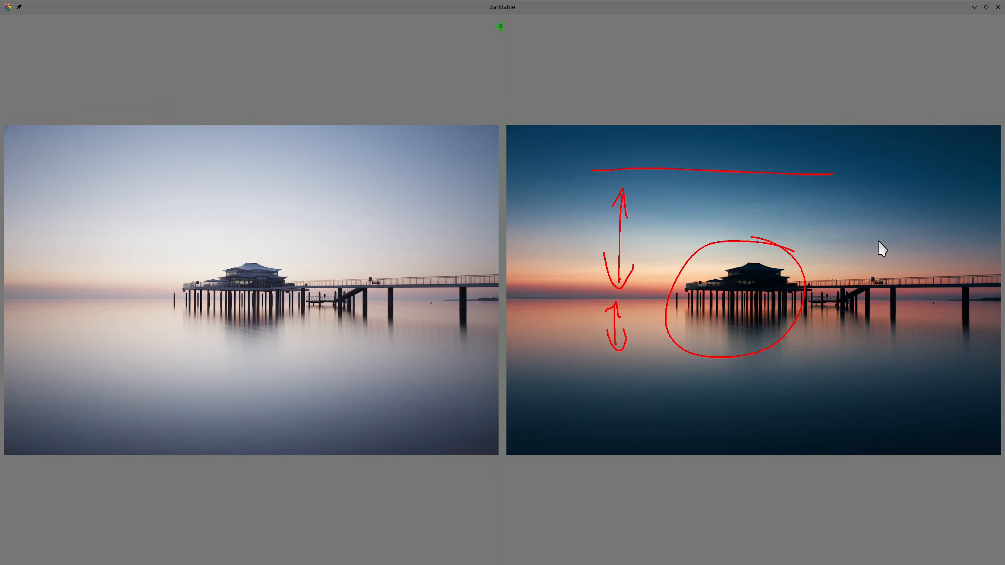
{"action": "key", "text": "ctrl+alt+z"}
{"action": "key", "text": "alt+F11"}
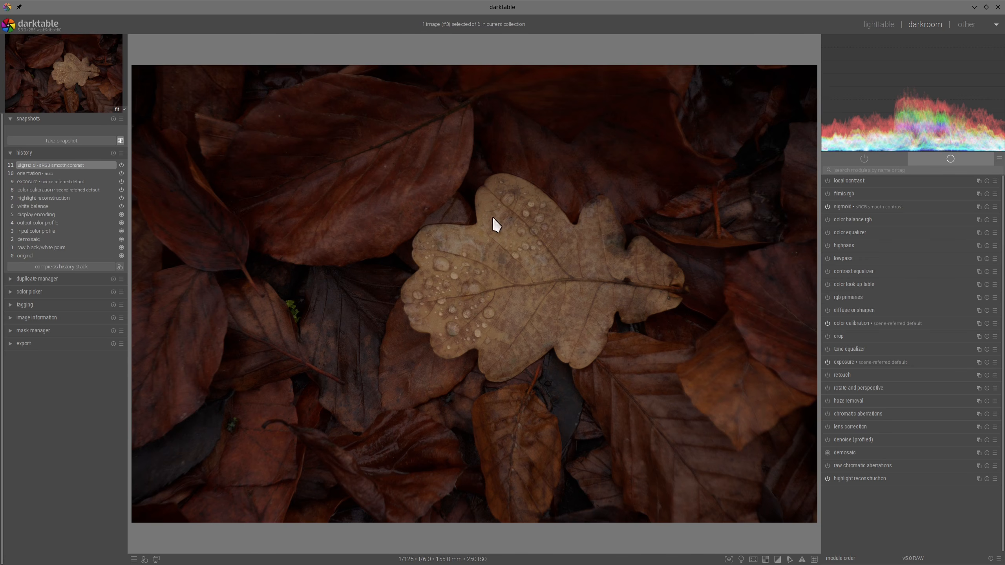
- Turn on lens correction and profiled denoise for the oak leaf photo
{"action": "scroll", "coordinate": [460, 287], "scroll_direction": "up", "scroll_amount": 2}
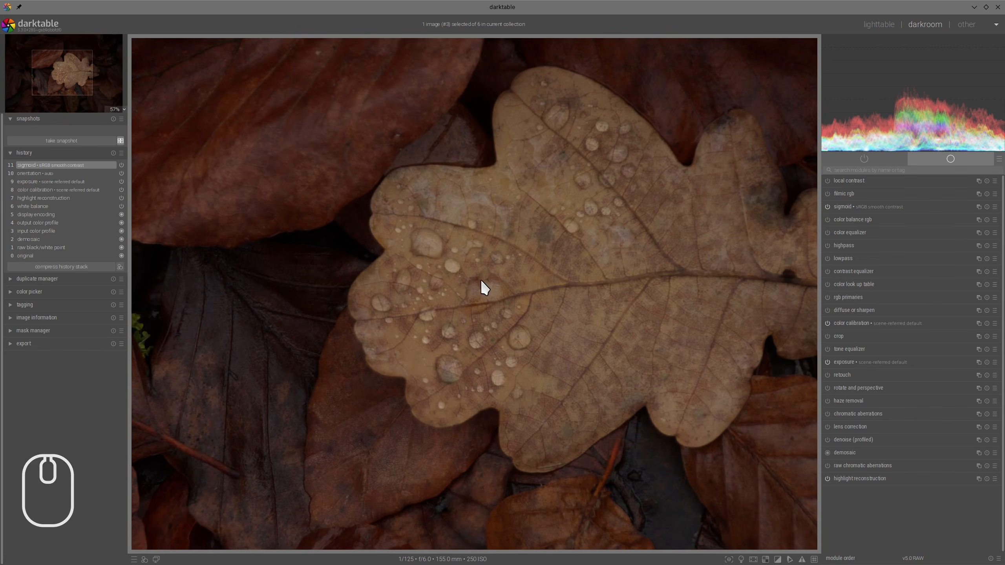
{"action": "scroll", "coordinate": [510, 234], "scroll_direction": "down", "scroll_amount": 2}
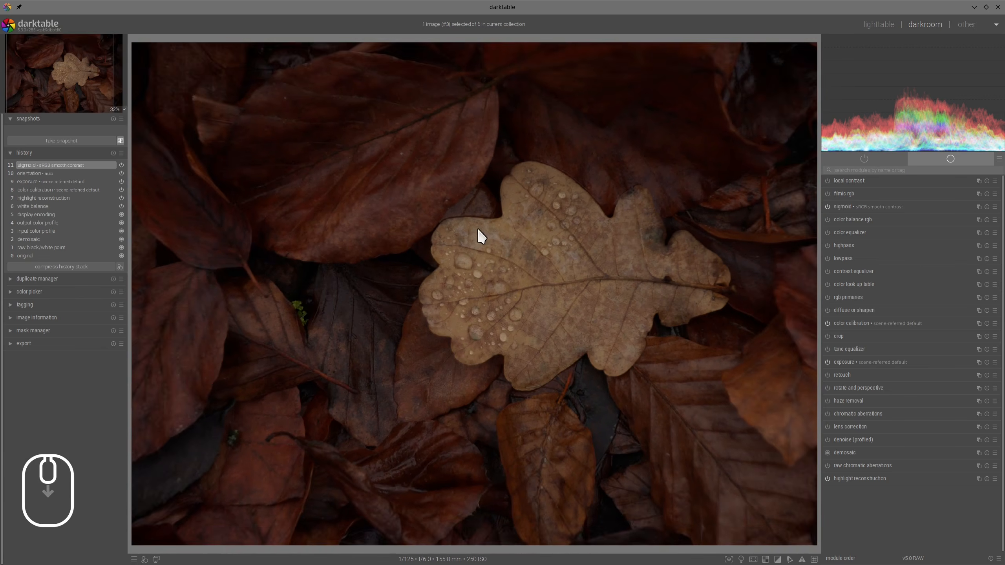
{"action": "scroll", "coordinate": [463, 247], "scroll_direction": "up", "scroll_amount": 2}
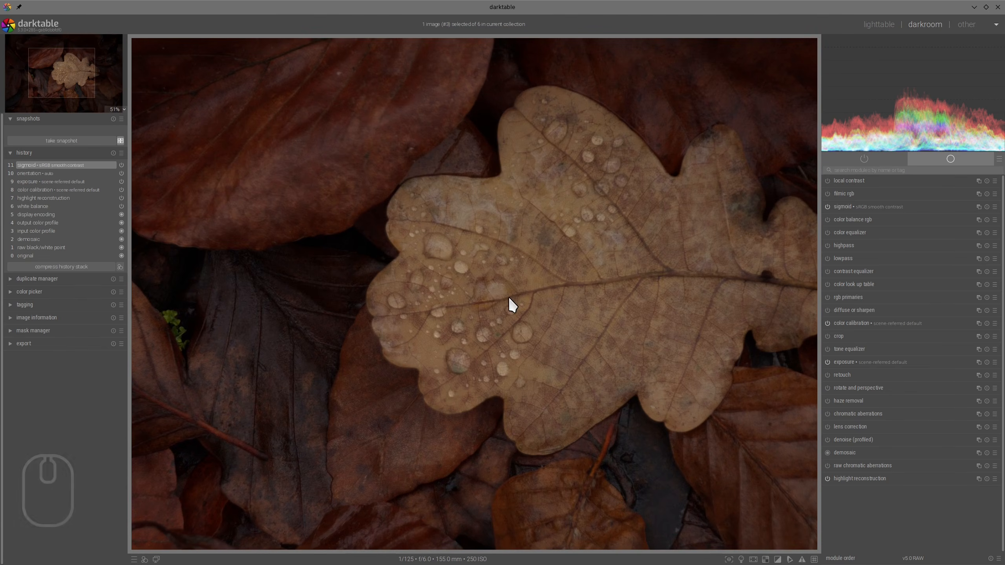
{"action": "scroll", "coordinate": [509, 297], "scroll_direction": "down", "scroll_amount": 2}
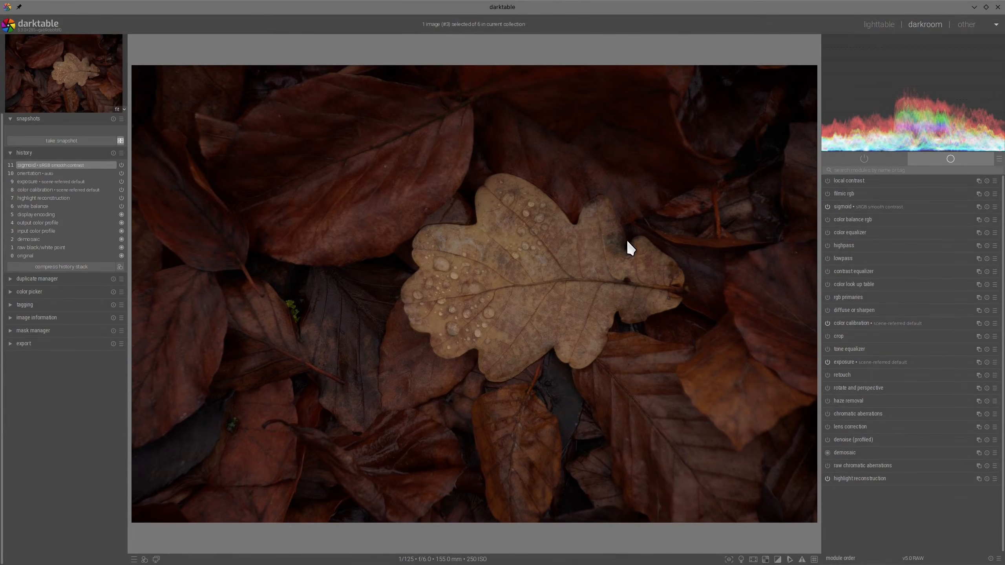
{"action": "left_click", "coordinate": [828, 427]}
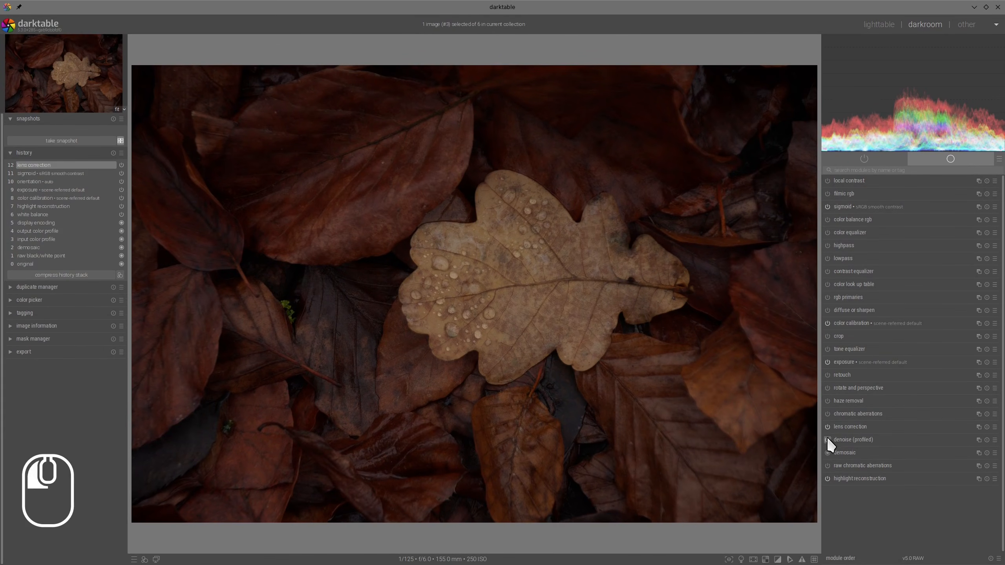
{"action": "left_click", "coordinate": [828, 438]}
{"action": "left_click", "coordinate": [876, 329]}
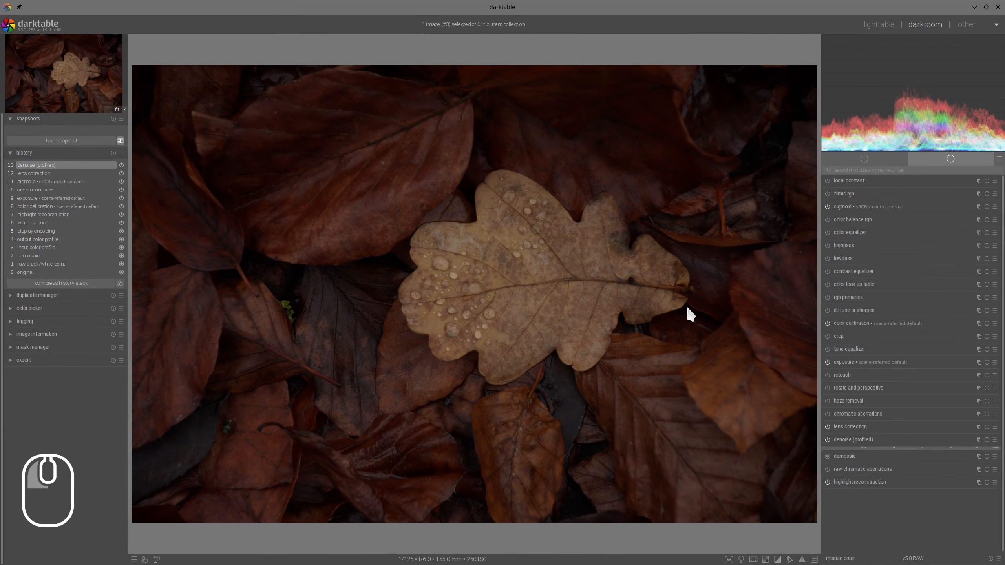
- Raise the leaf photo's exposure to about +1.290 EV
{"action": "left_click", "coordinate": [841, 361]}
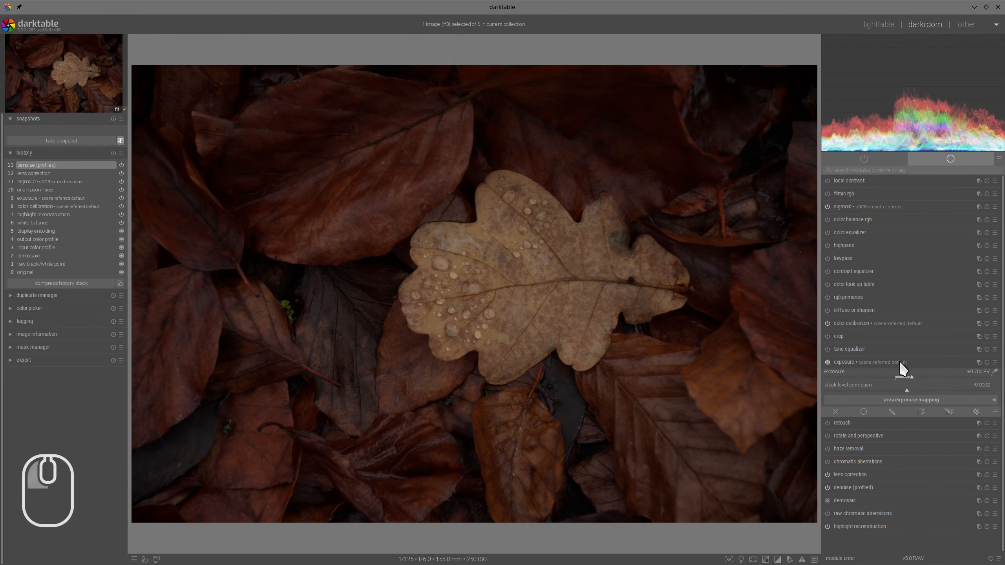
{"action": "left_click", "coordinate": [930, 393]}
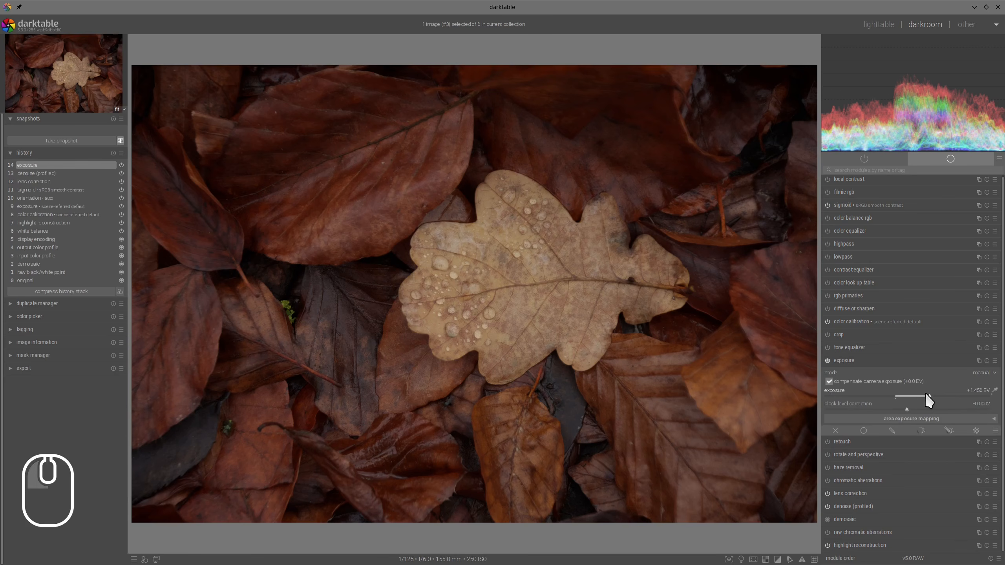
{"action": "left_click", "coordinate": [926, 394]}
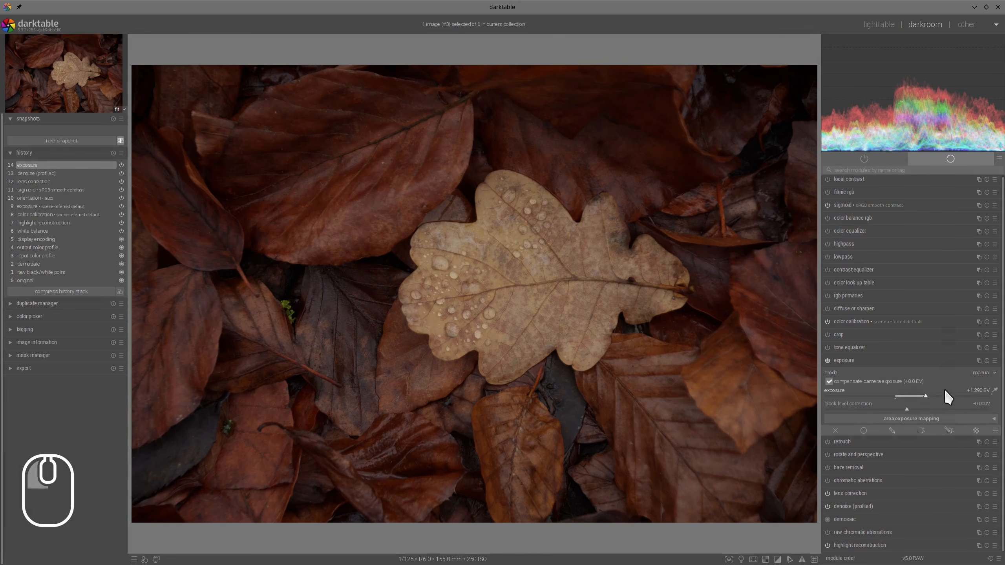
{"action": "left_click", "coordinate": [893, 362]}
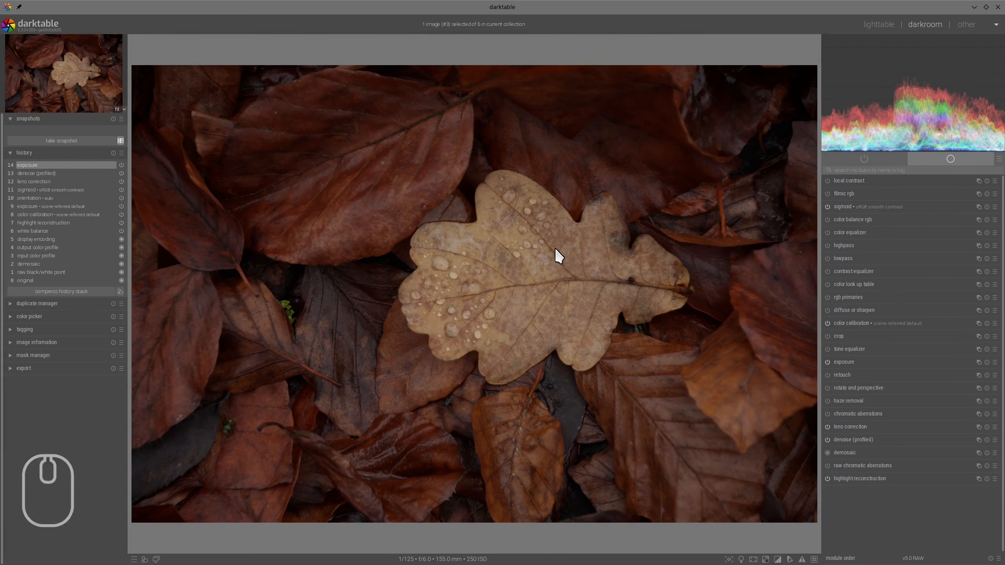
- Set sigmoid's contrast to about 2.017 and skew to about +0.52, and fine-tune the target white
{"action": "left_click", "coordinate": [843, 206]}
{"action": "left_click", "coordinate": [908, 196]}
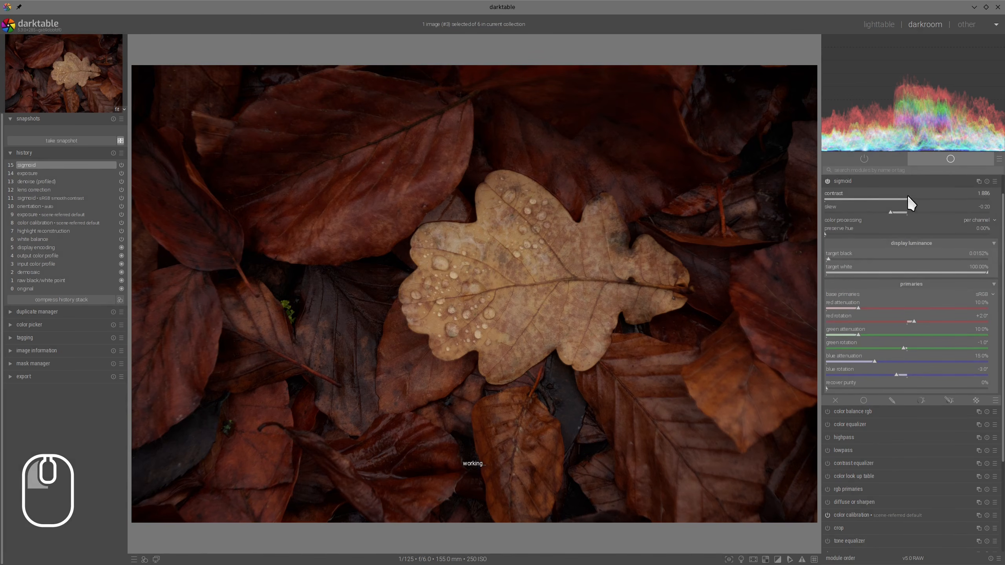
{"action": "left_click", "coordinate": [939, 213]}
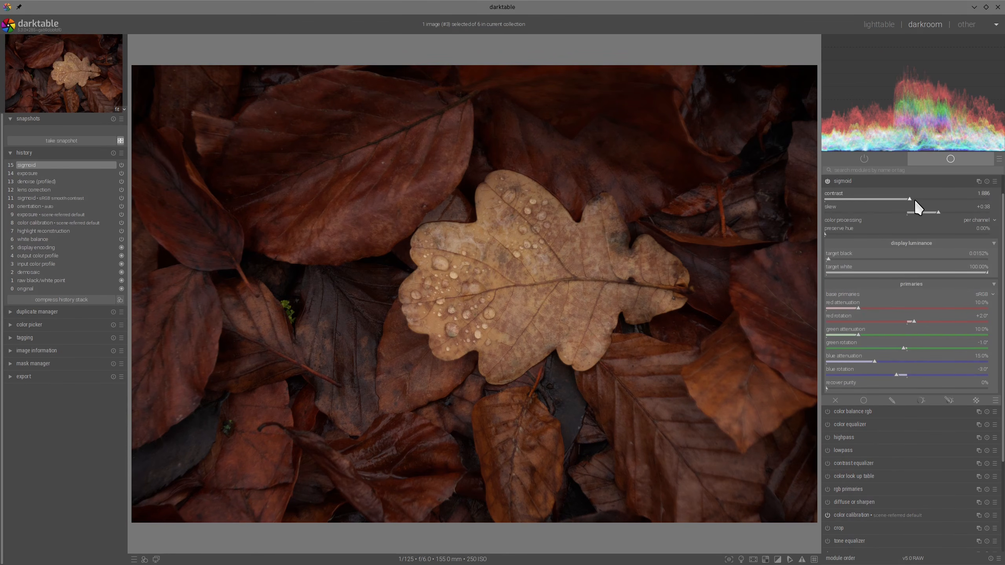
{"action": "left_click_drag", "start_coordinate": [914, 200], "coordinate": [949, 209]}
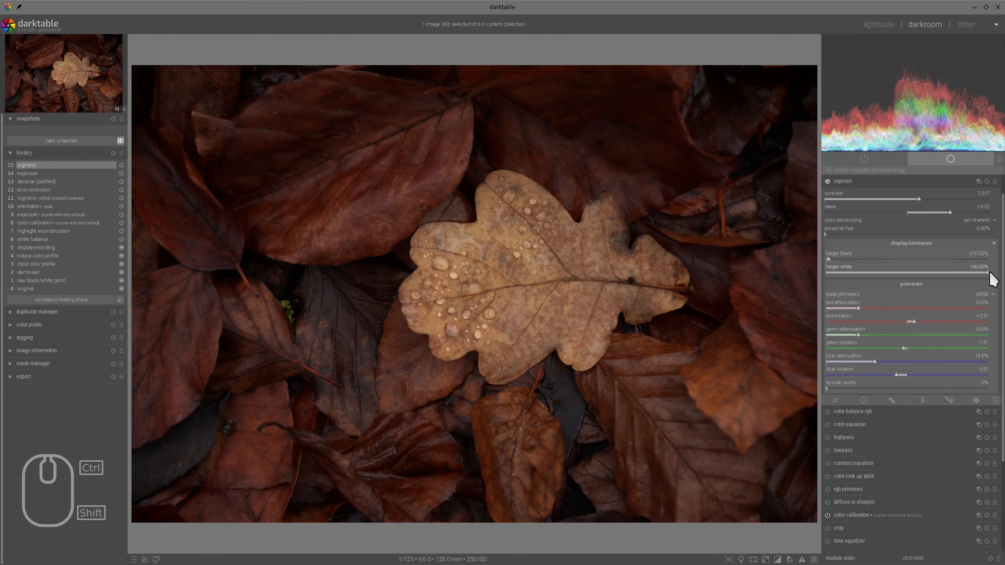
{"action": "left_click_drag", "start_coordinate": [989, 273], "coordinate": [993, 272]}
{"action": "left_click", "coordinate": [870, 183]}
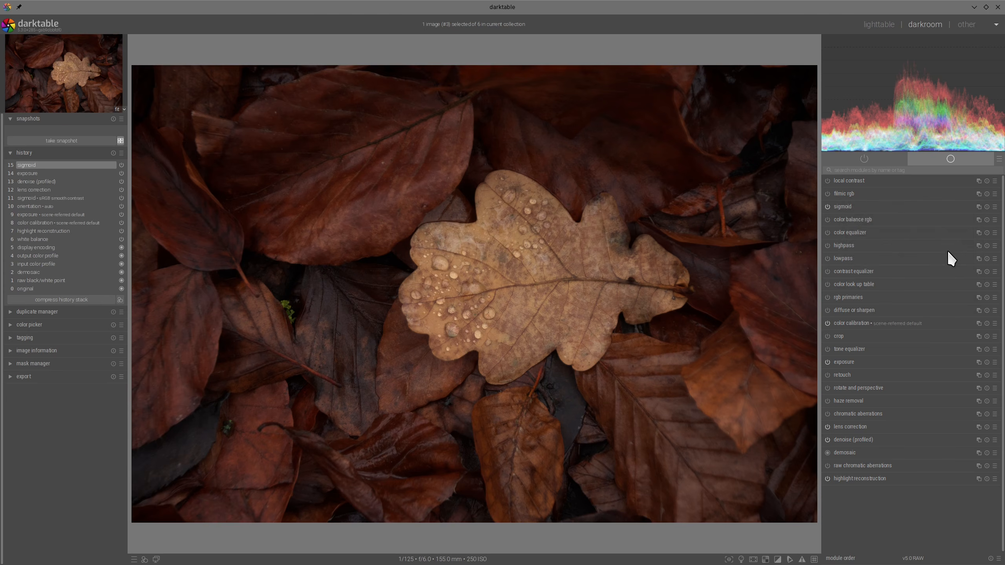
- Enable color balance rgb with saturation of about +32.07% shadows, +7.84% midtones and -19.71% highlights, and global vibrance of about +18.41%
{"action": "left_click", "coordinate": [828, 219]}
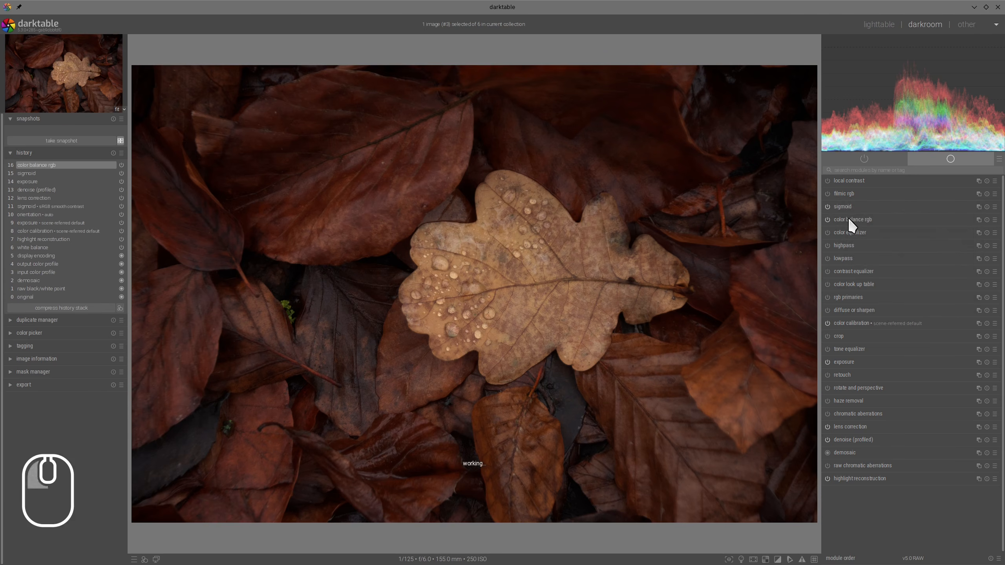
{"action": "left_click", "coordinate": [932, 336]}
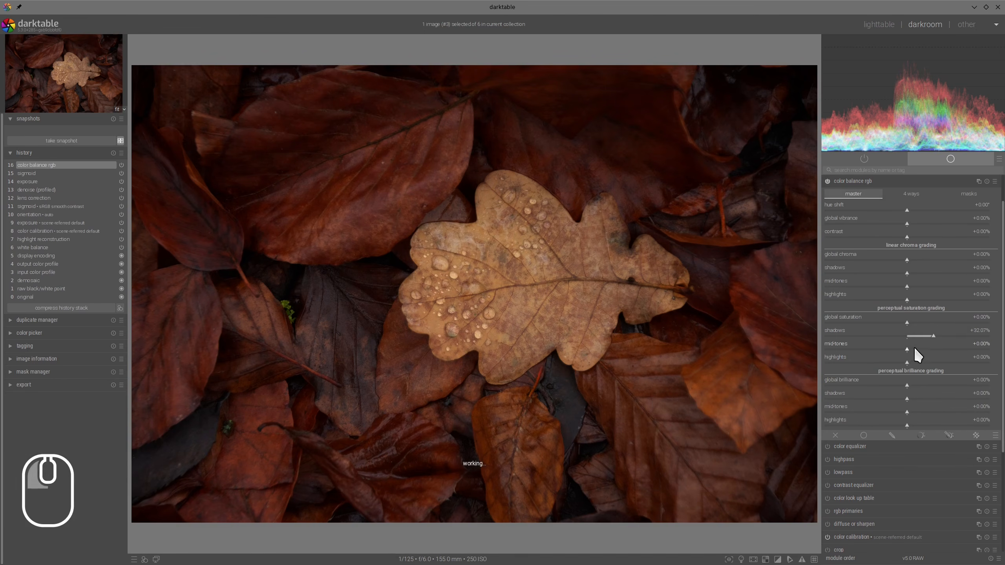
{"action": "left_click", "coordinate": [917, 349]}
{"action": "left_click", "coordinate": [914, 349]}
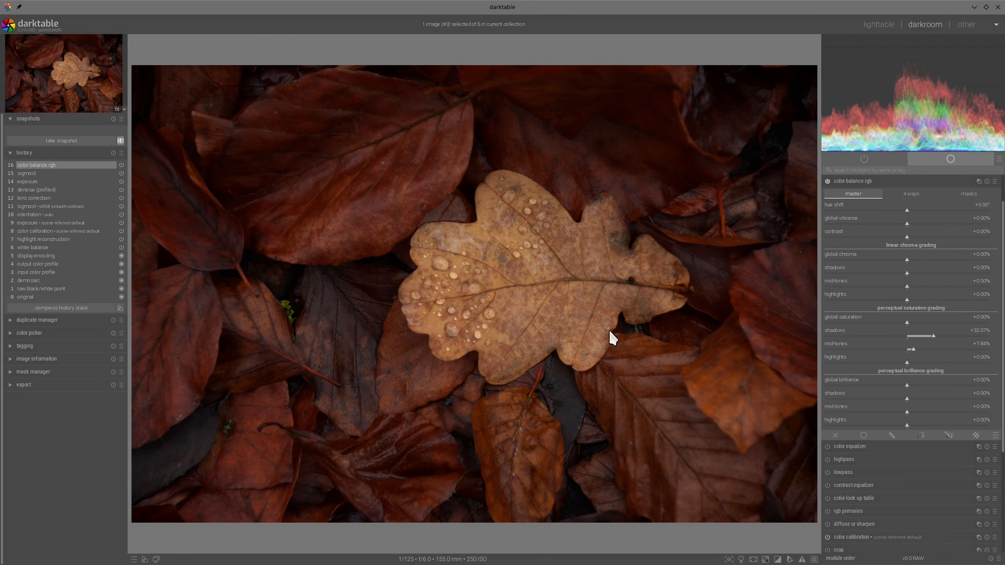
{"action": "left_click", "coordinate": [937, 220]}
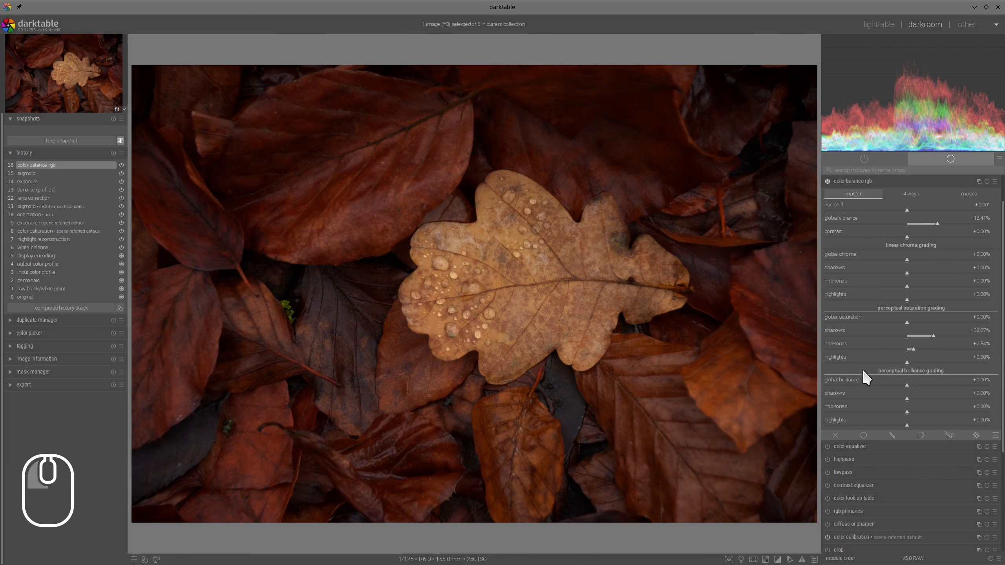
{"action": "left_click", "coordinate": [890, 361]}
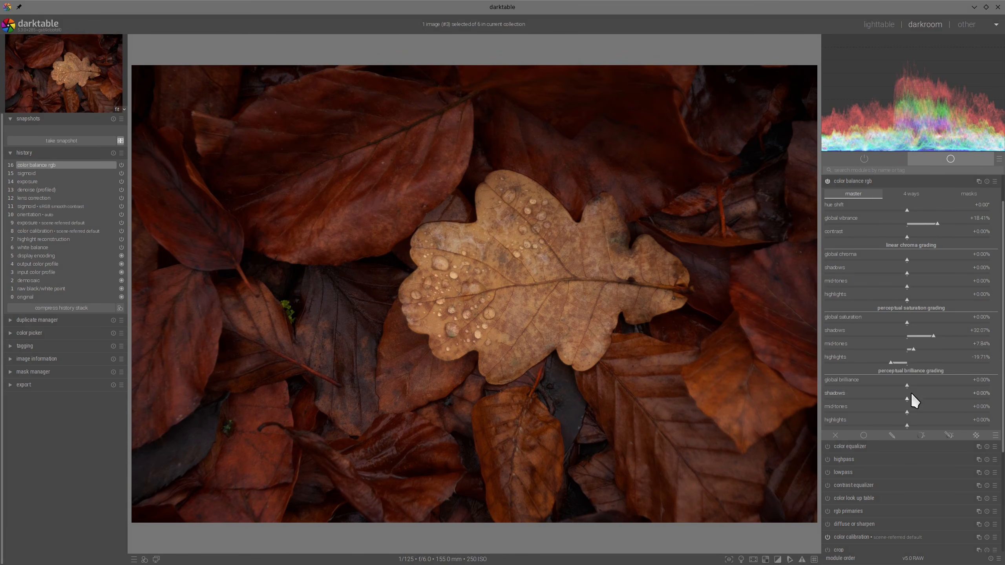
- Raise the highlights in perceptual brilliance grading to about +18.76% and check the water drops on the leaf up close
{"action": "left_click", "coordinate": [917, 424]}
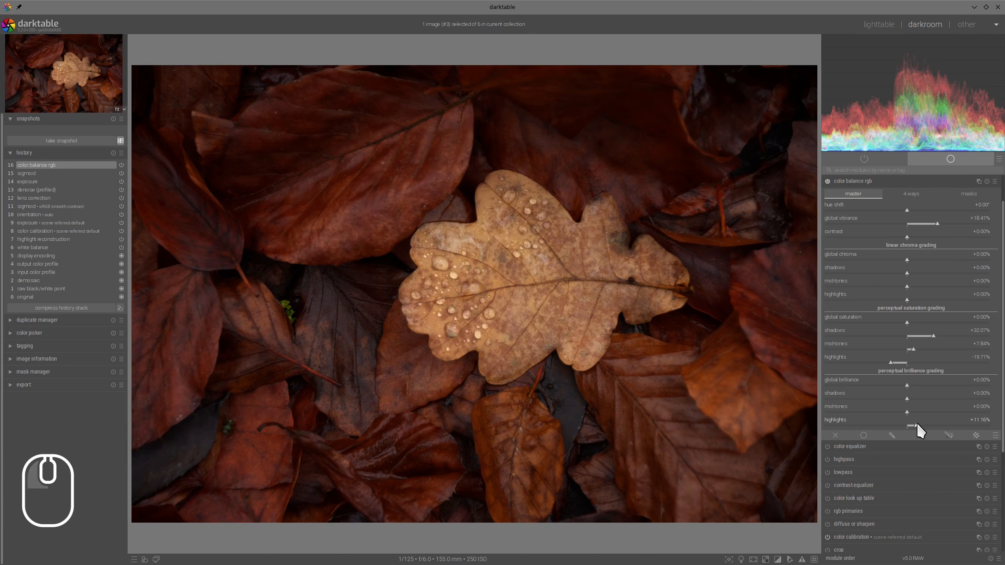
{"action": "left_click", "coordinate": [922, 423]}
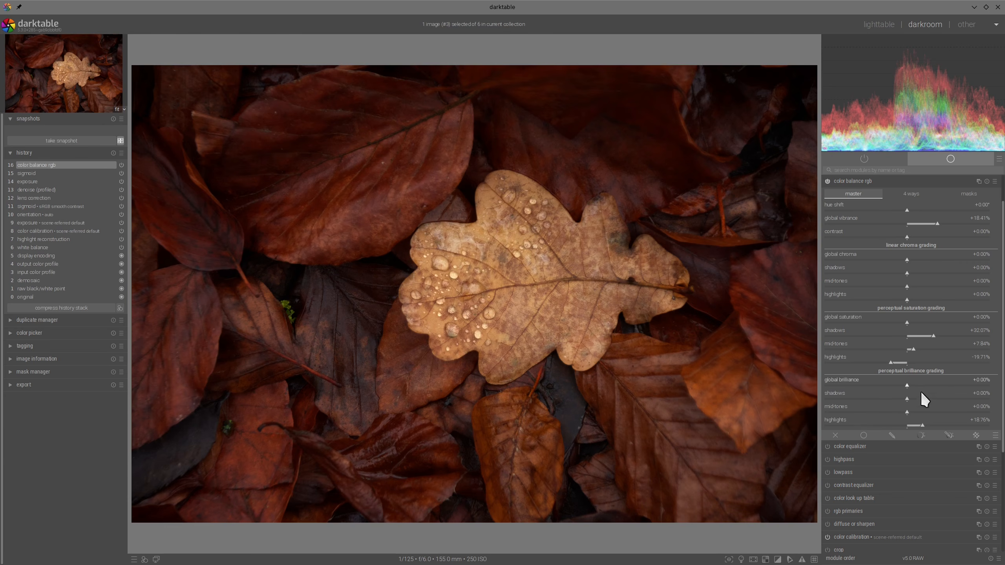
{"action": "scroll", "coordinate": [511, 269], "scroll_direction": "up", "scroll_amount": 3}
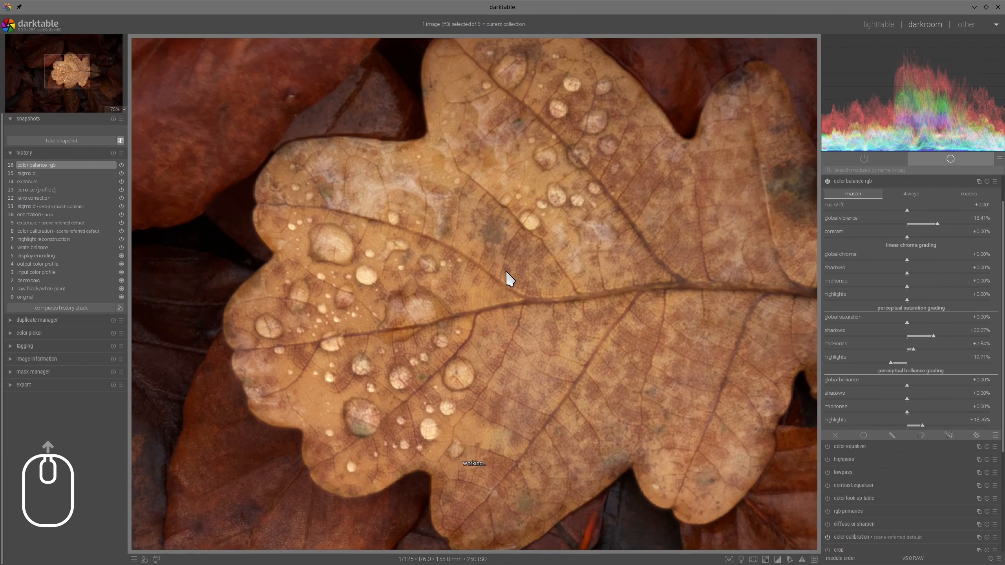
{"action": "scroll", "coordinate": [506, 272], "scroll_direction": "down", "scroll_amount": 2}
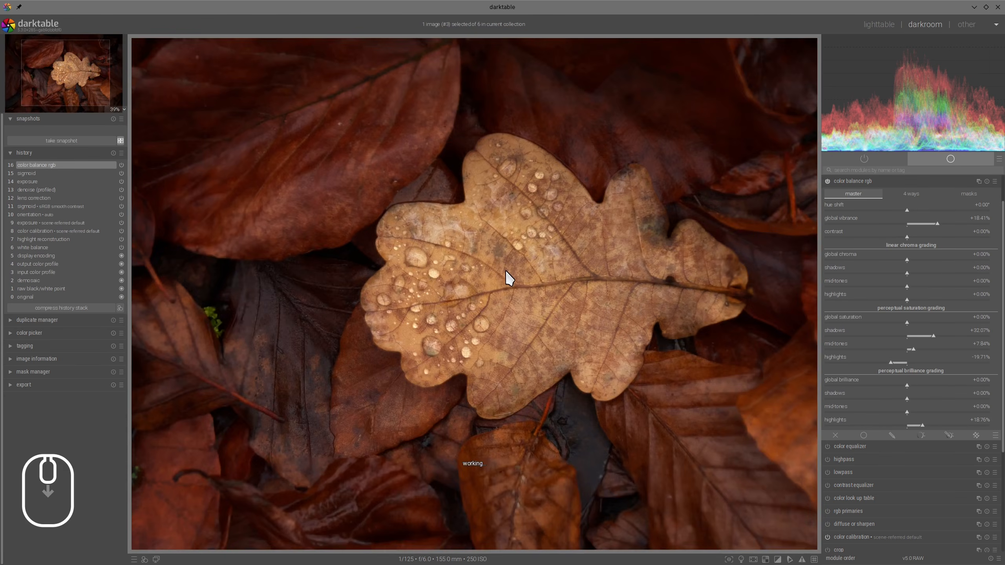
{"action": "scroll", "coordinate": [506, 271], "scroll_direction": "down", "scroll_amount": 1}
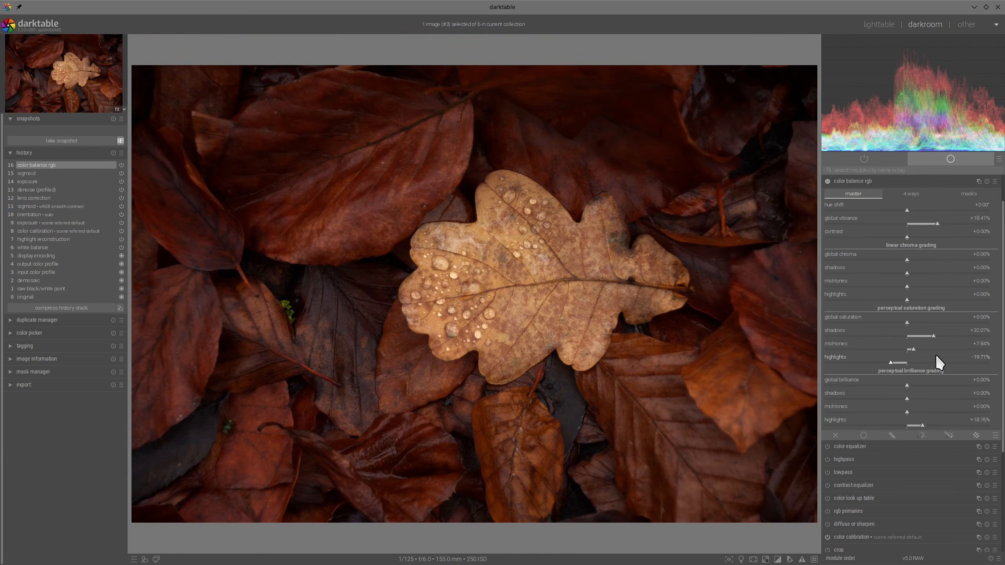
{"action": "left_click", "coordinate": [874, 179]}
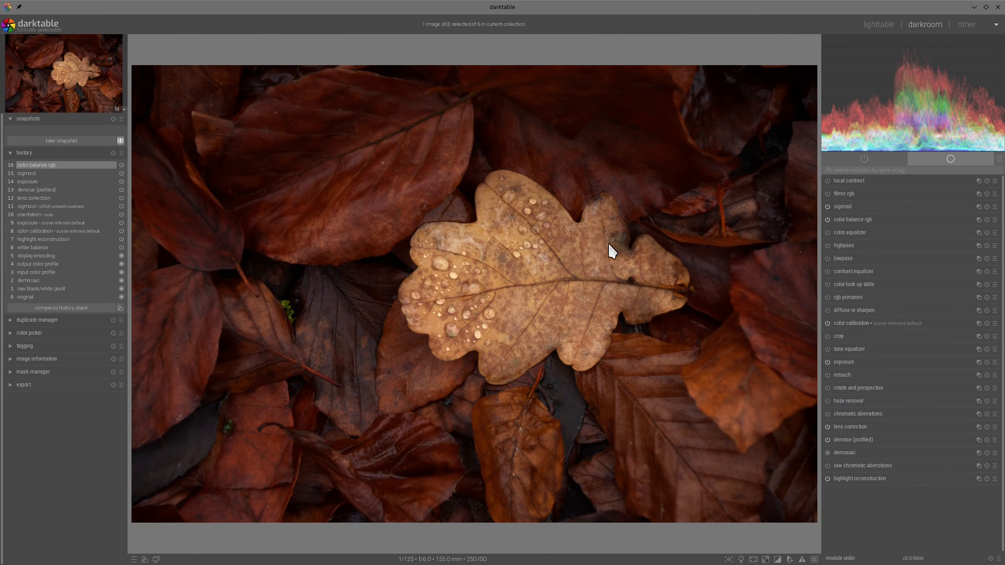
- Enable the contrast equalizer and activate combined drawn and parametric masking for it
{"action": "left_click", "coordinate": [827, 271]}
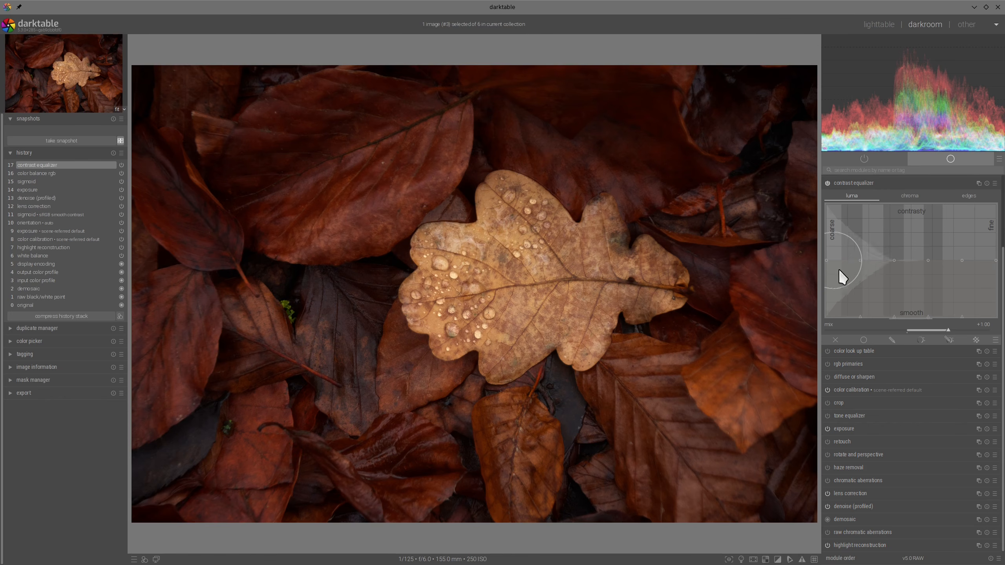
{"action": "left_click", "coordinate": [949, 339]}
{"action": "scroll", "coordinate": [965, 270], "scroll_direction": "down", "scroll_amount": 3}
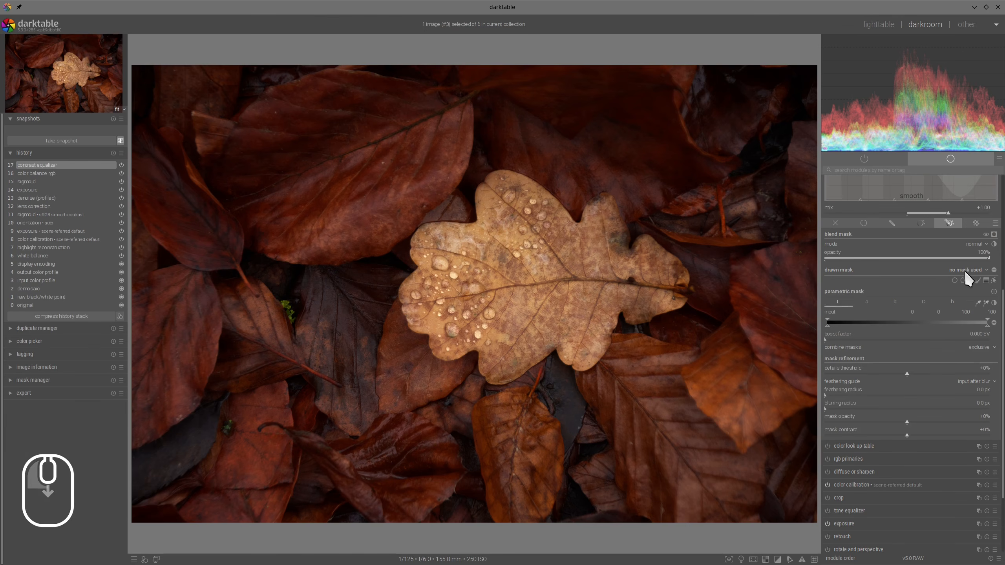
- Draw a closed path mask around the inside of the bright oak leaf for the contrast equalizer
{"action": "left_click", "coordinate": [970, 281]}
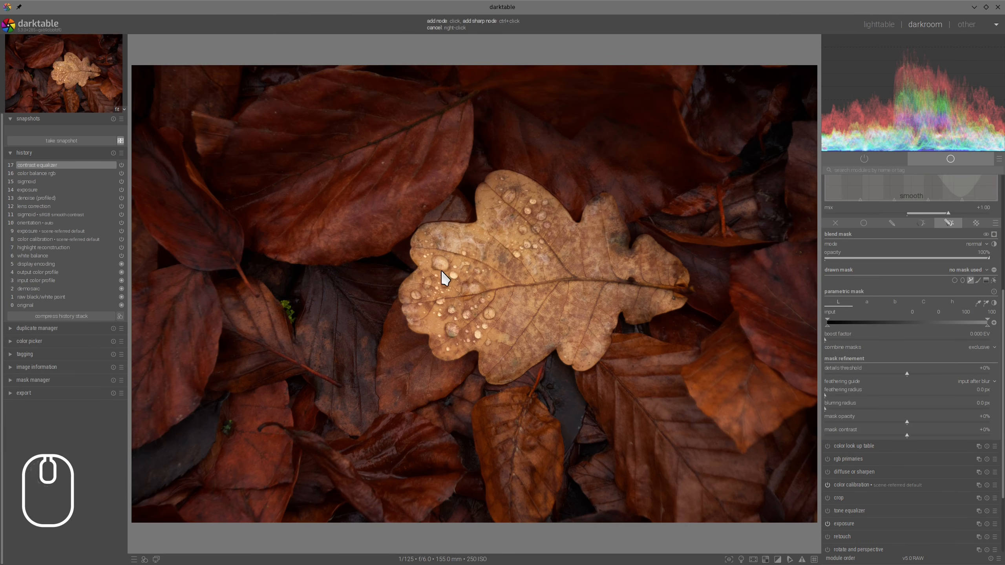
{"action": "left_click", "coordinate": [422, 286]}
{"action": "left_click", "coordinate": [447, 259]}
{"action": "left_click", "coordinate": [432, 243]}
{"action": "left_click", "coordinate": [464, 235]}
{"action": "left_click", "coordinate": [489, 239]}
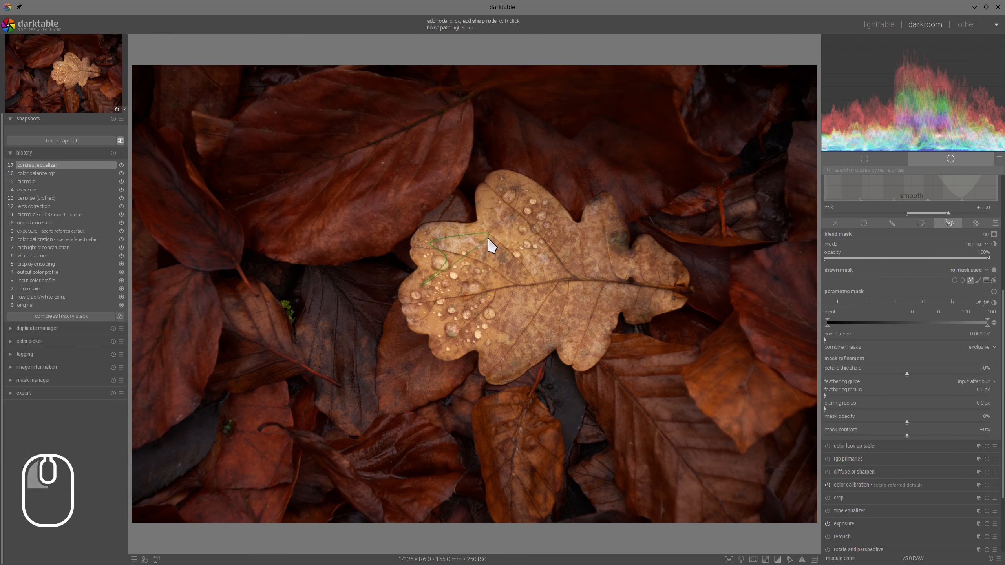
{"action": "left_click", "coordinate": [490, 196]}
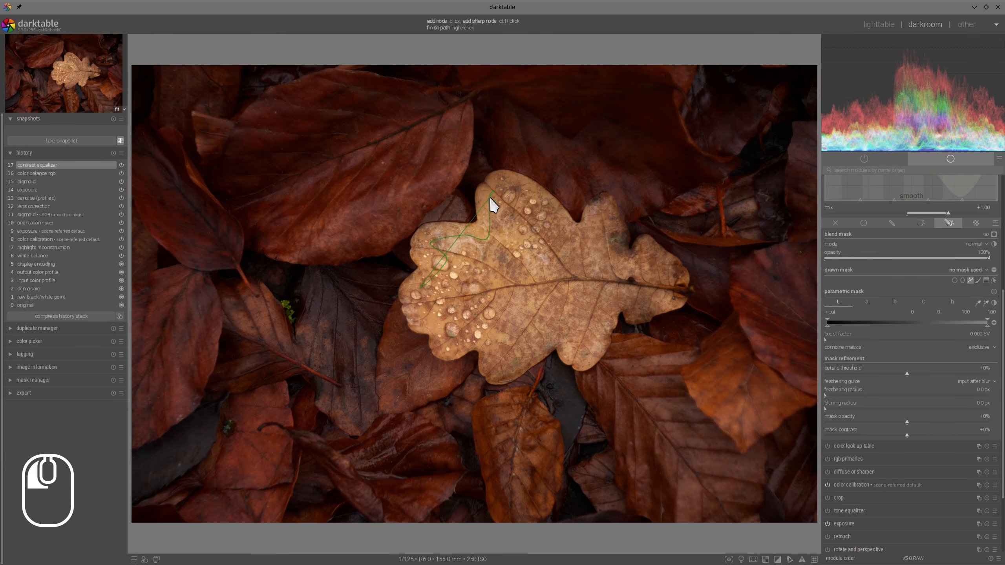
{"action": "left_click", "coordinate": [589, 243]}
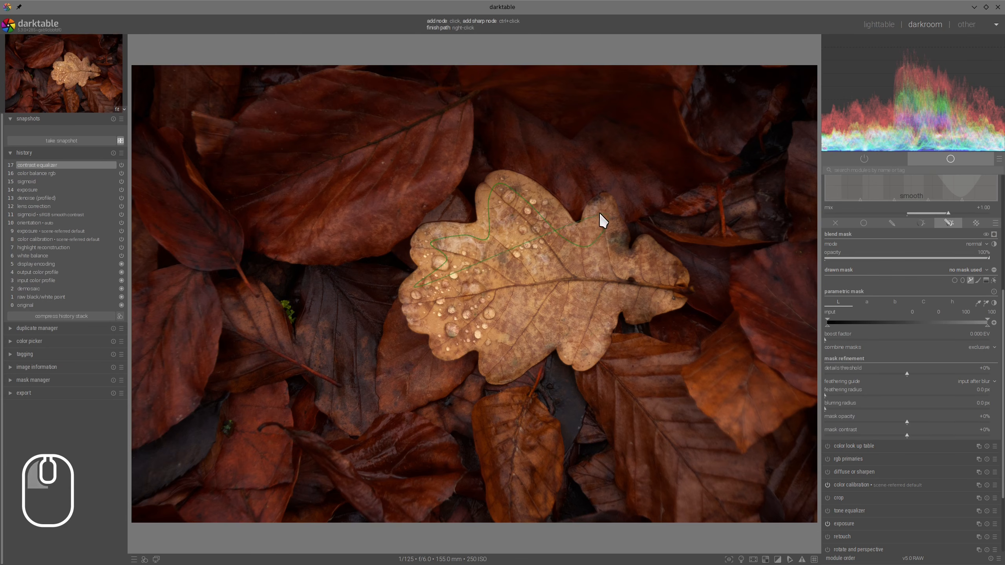
{"action": "left_click", "coordinate": [647, 246]}
{"action": "left_click", "coordinate": [667, 297]}
{"action": "left_click", "coordinate": [639, 305]}
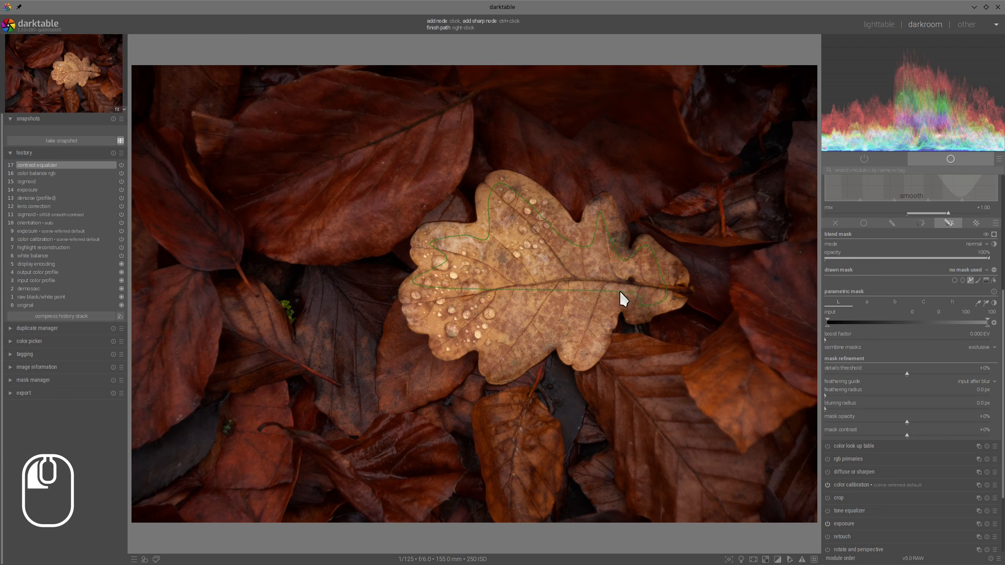
{"action": "left_click", "coordinate": [587, 349]}
{"action": "left_click", "coordinate": [563, 319]}
{"action": "left_click", "coordinate": [502, 356]}
{"action": "left_click", "coordinate": [498, 326]}
{"action": "left_click", "coordinate": [458, 331]}
{"action": "right_click", "coordinate": [416, 308]}
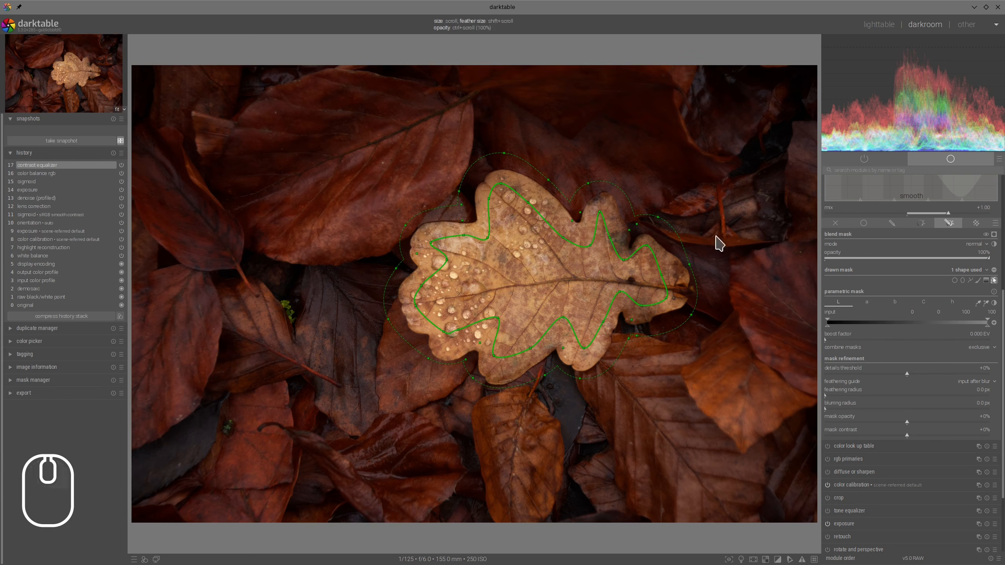
- Refine the leaf mask with a feathering radius of about 95.6 px and mask contrast of about +33%, adjust its lower edge, and invert it
{"action": "left_click", "coordinate": [994, 234]}
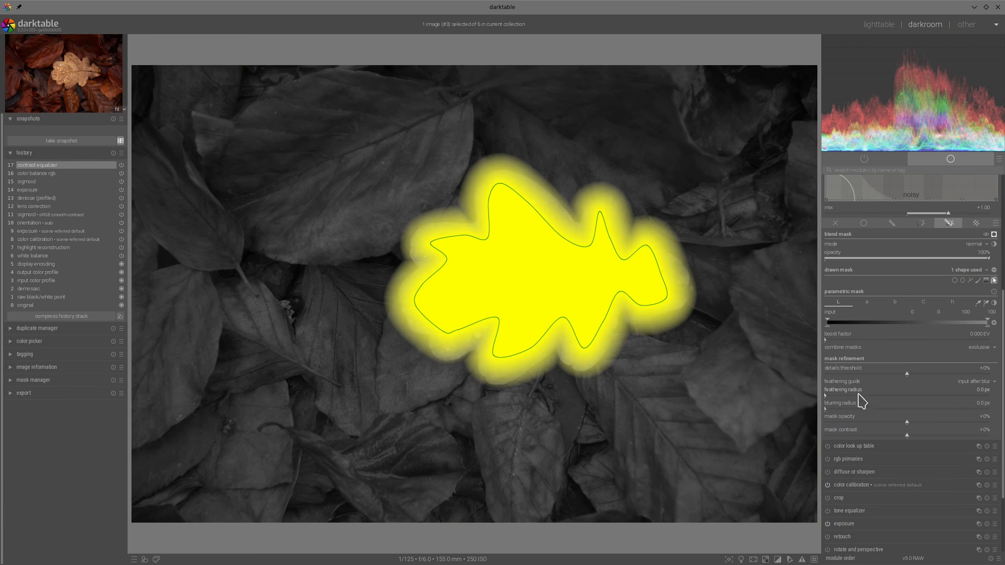
{"action": "left_click_drag", "start_coordinate": [859, 400], "coordinate": [936, 443]}
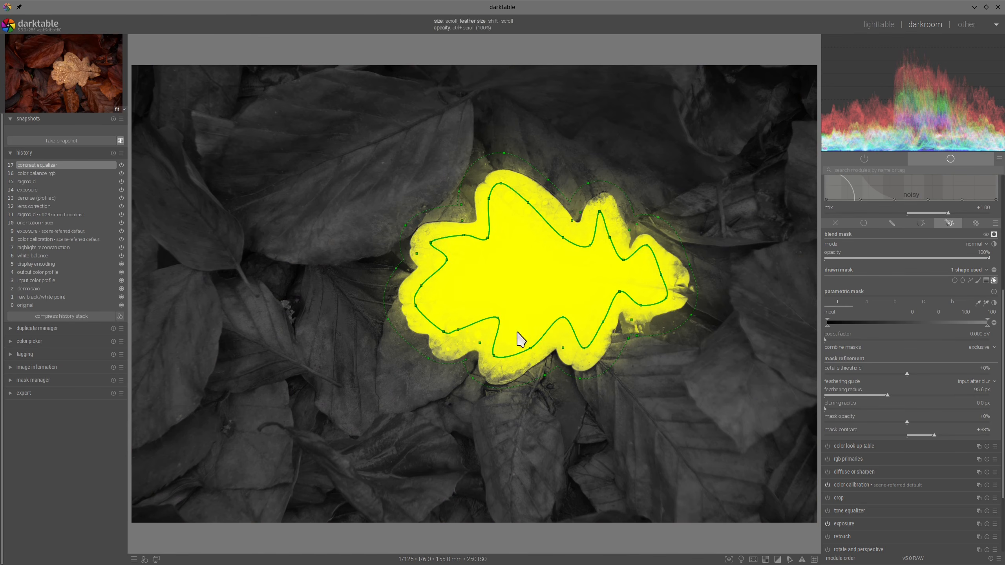
{"action": "left_click_drag", "start_coordinate": [494, 356], "coordinate": [497, 364]}
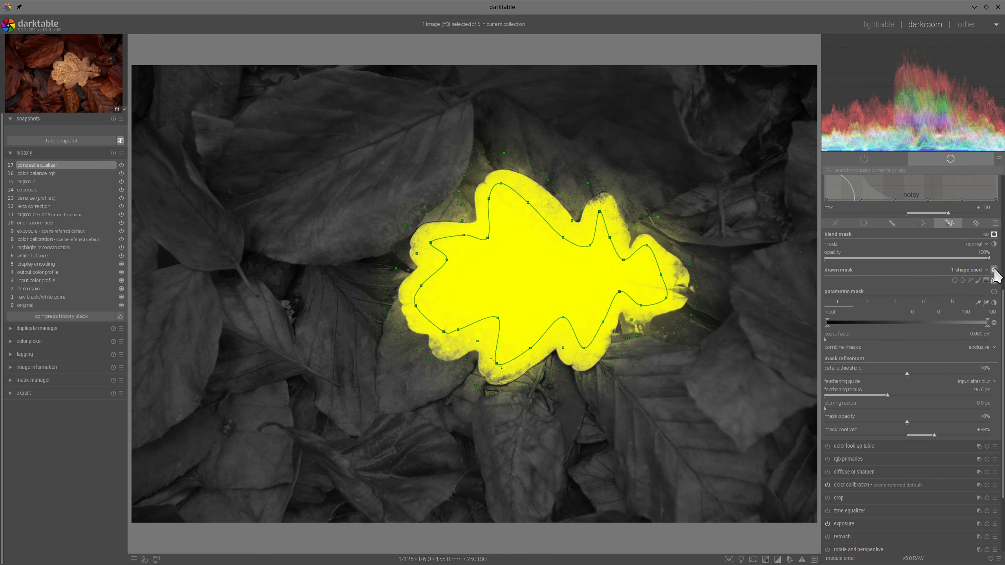
{"action": "left_click", "coordinate": [994, 271]}
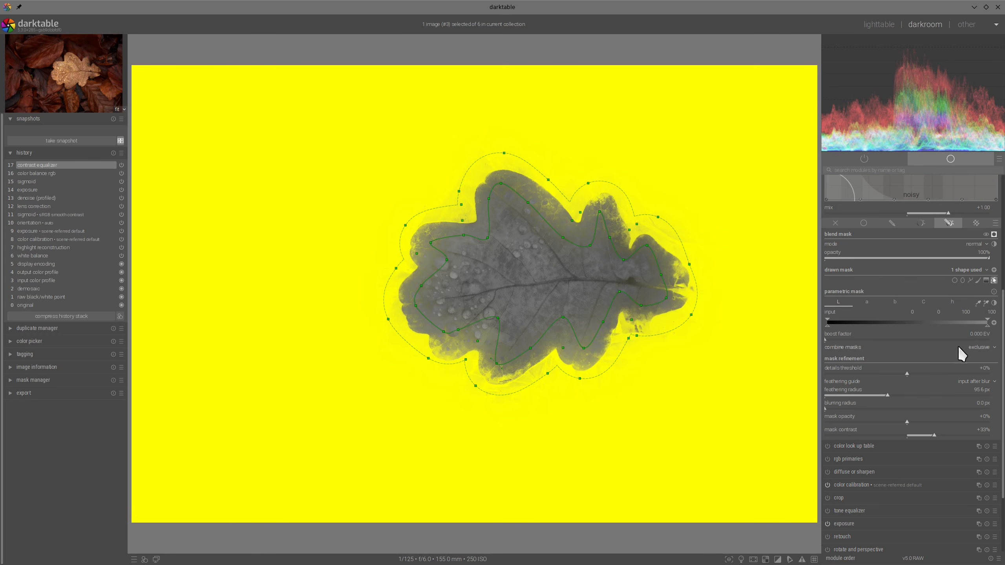
{"action": "left_click", "coordinate": [994, 235]}
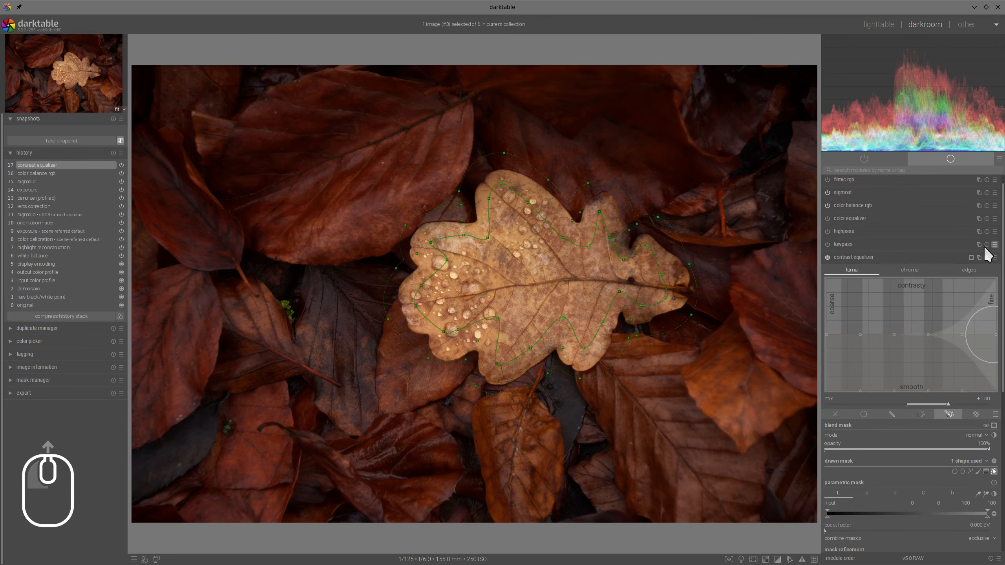
- Lower the contrast equalizer's luma curve slightly across all scales to soften the surroundings, and compare the photo with and without the module
{"action": "scroll", "coordinate": [914, 317], "scroll_direction": "down", "scroll_amount": 1}
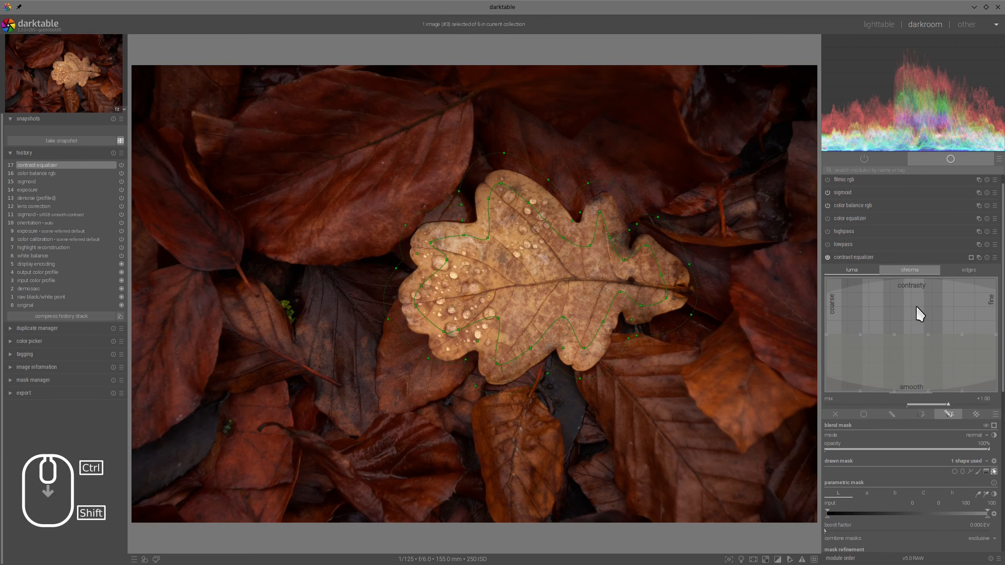
{"action": "left_click_drag", "start_coordinate": [915, 315], "coordinate": [914, 319]}
{"action": "left_click_drag", "start_coordinate": [854, 310], "coordinate": [857, 308]}
{"action": "left_click_drag", "start_coordinate": [976, 312], "coordinate": [957, 288]}
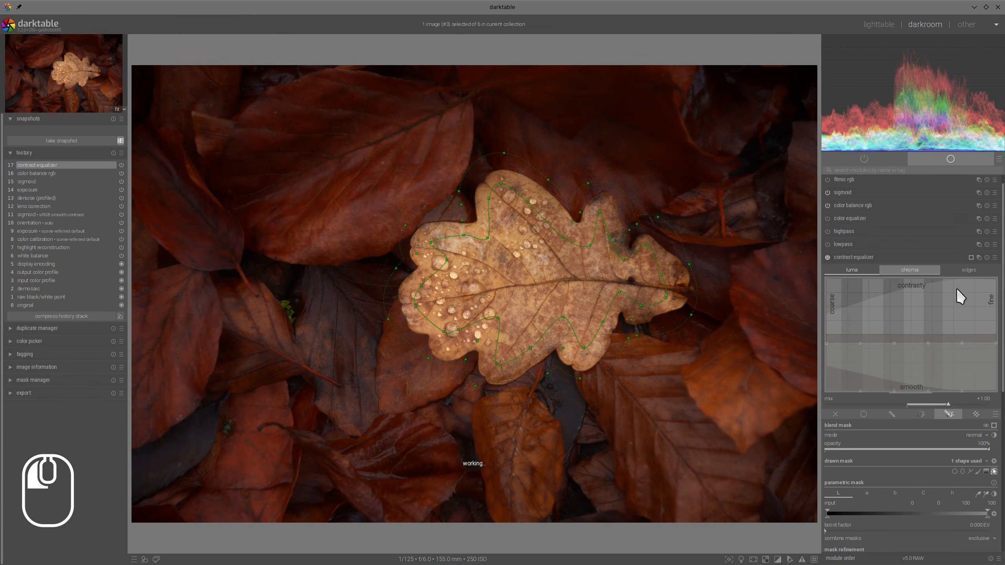
{"action": "left_click", "coordinate": [827, 257]}
{"action": "left_click", "coordinate": [827, 256]}
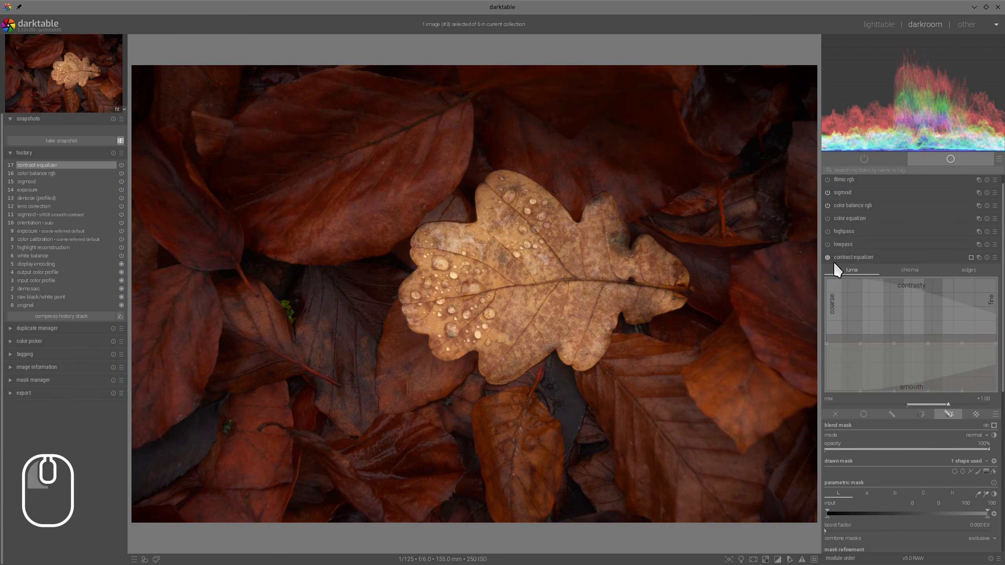
{"action": "left_click", "coordinate": [828, 253]}
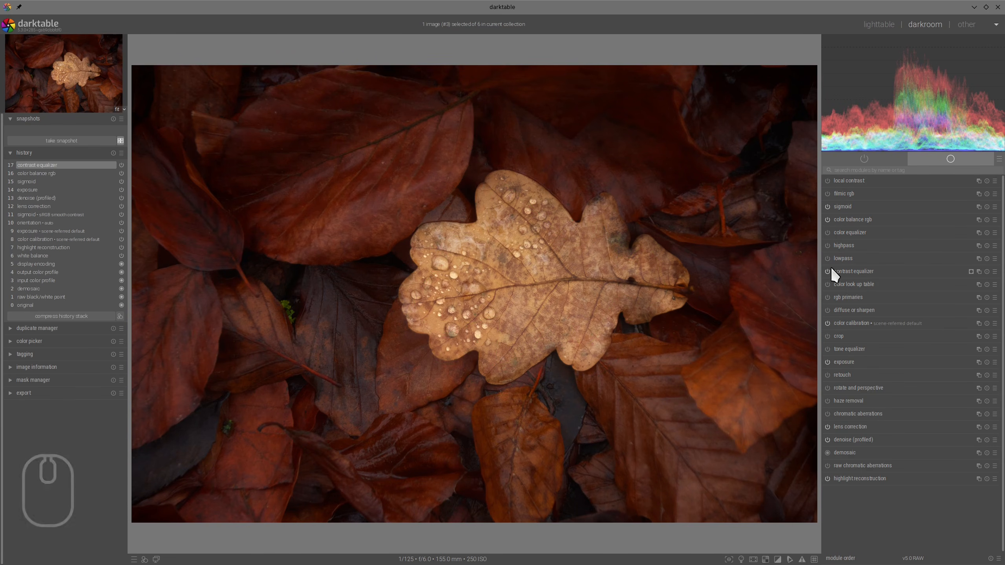
{"action": "left_click", "coordinate": [828, 271]}
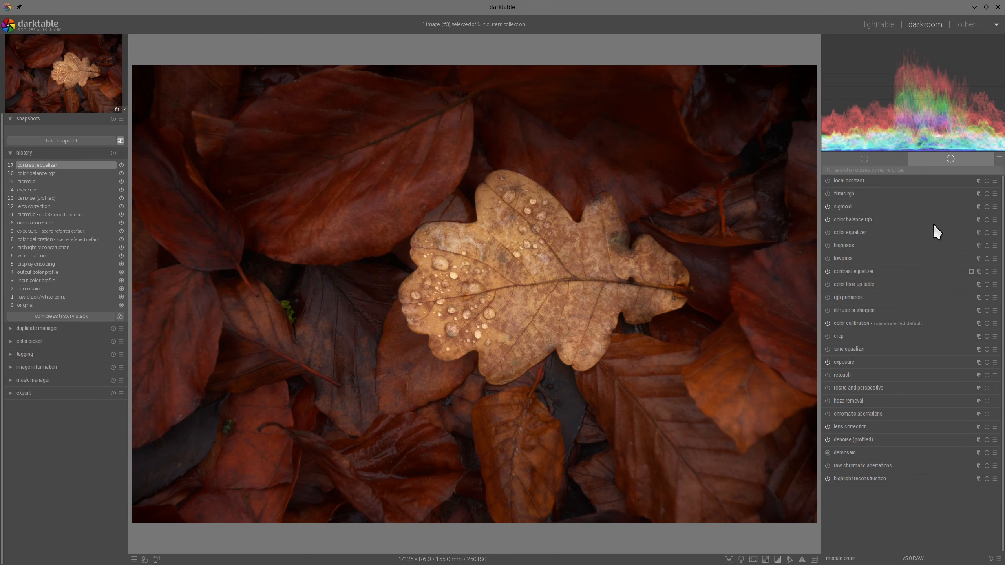
- Add a second color balance rgb instance and give it the contrast equalizer's raster mask
{"action": "right_click", "coordinate": [977, 219]}
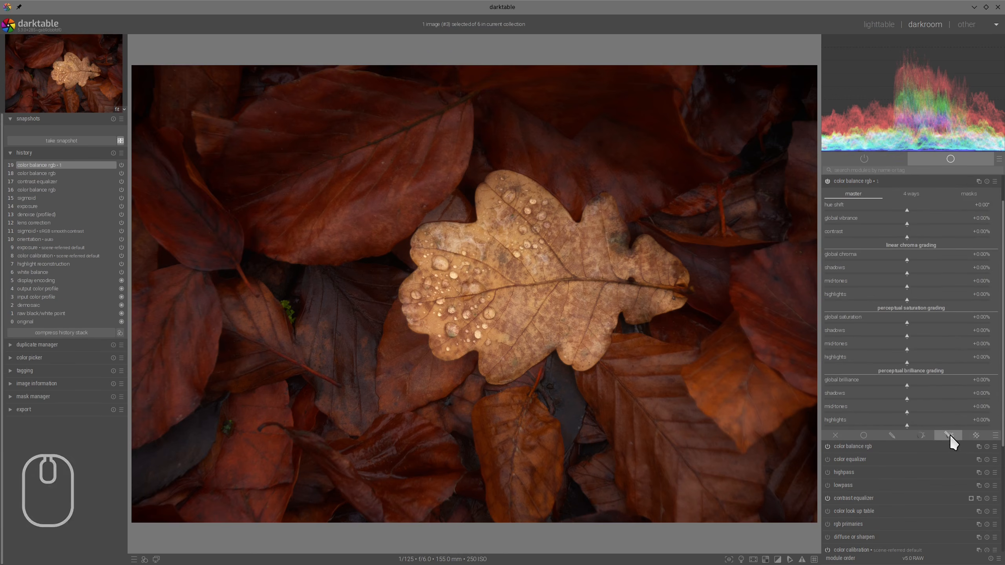
{"action": "left_click", "coordinate": [977, 436]}
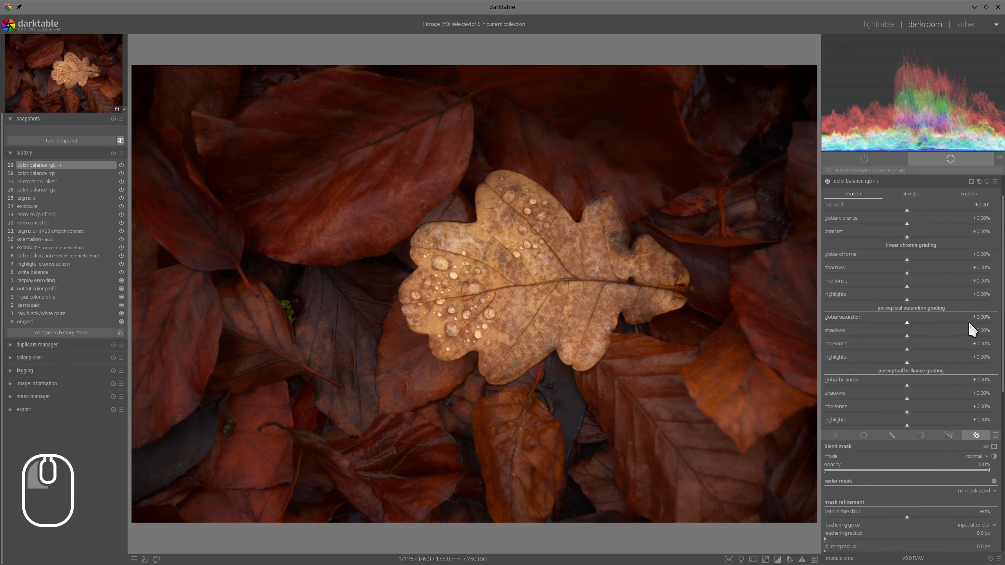
{"action": "left_click", "coordinate": [976, 493]}
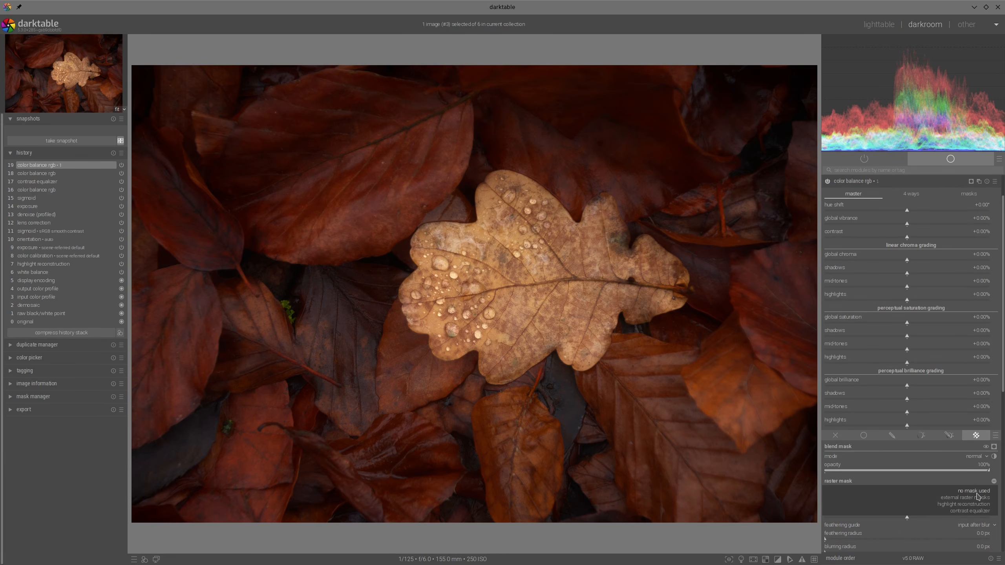
{"action": "left_click", "coordinate": [976, 514]}
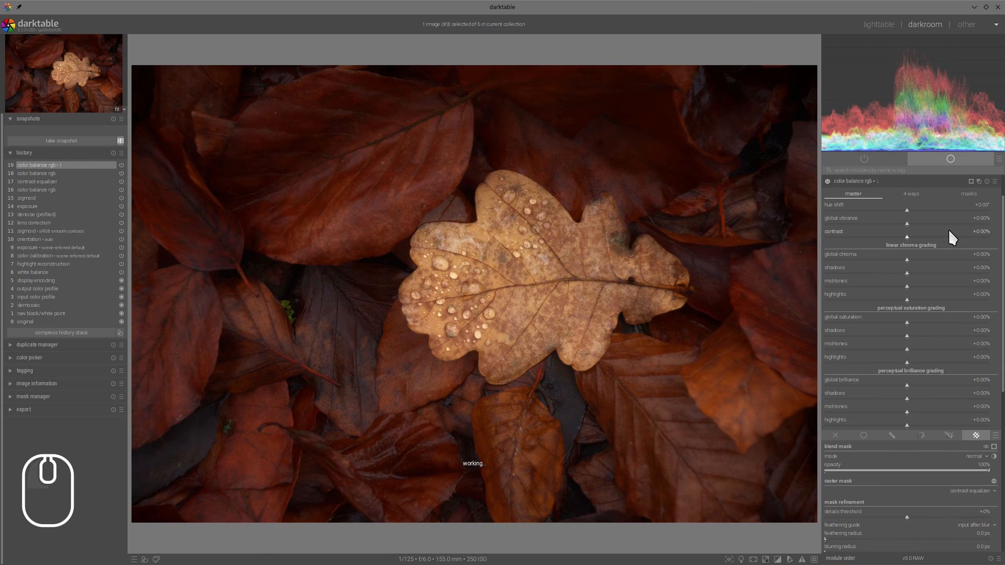
- Set the new instance's perceptual brilliance to about -16.39% global and +1.19% highlights, and check the leaf up close
{"action": "left_click", "coordinate": [894, 386]}
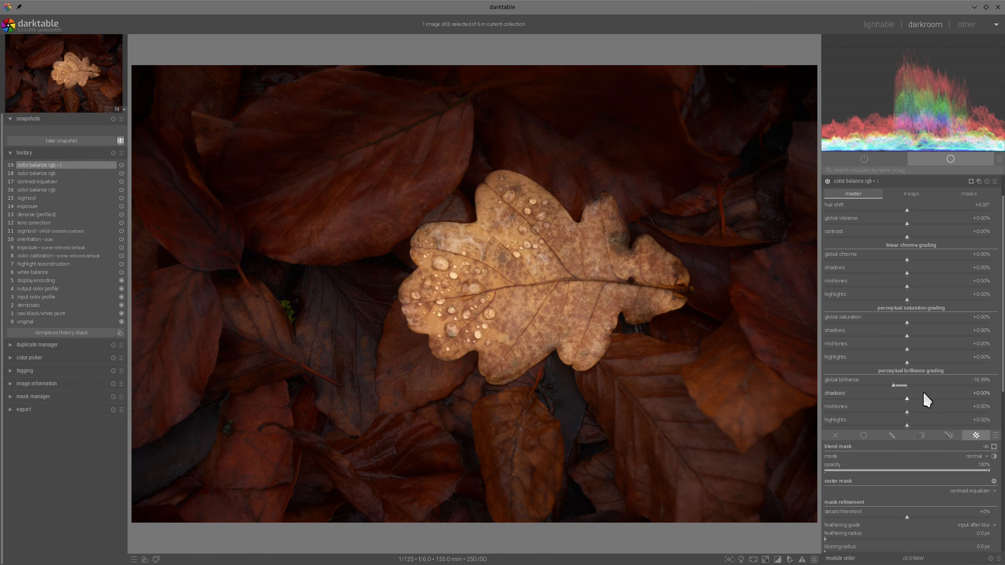
{"action": "left_click", "coordinate": [912, 424]}
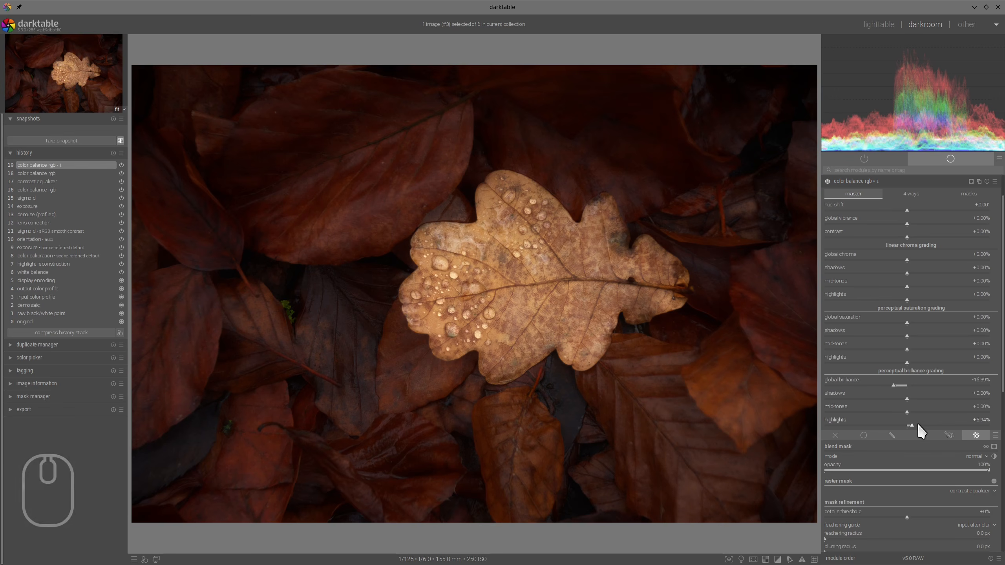
{"action": "left_click", "coordinate": [908, 423]}
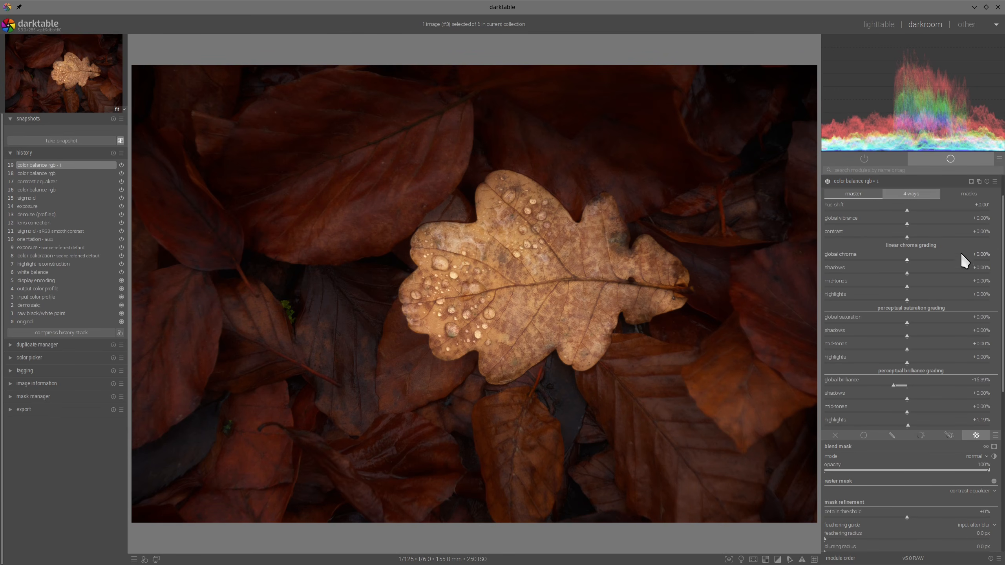
{"action": "left_click", "coordinate": [870, 182]}
{"action": "scroll", "coordinate": [542, 284], "scroll_direction": "up", "scroll_amount": 2}
{"action": "scroll", "coordinate": [546, 292], "scroll_direction": "up", "scroll_amount": 1}
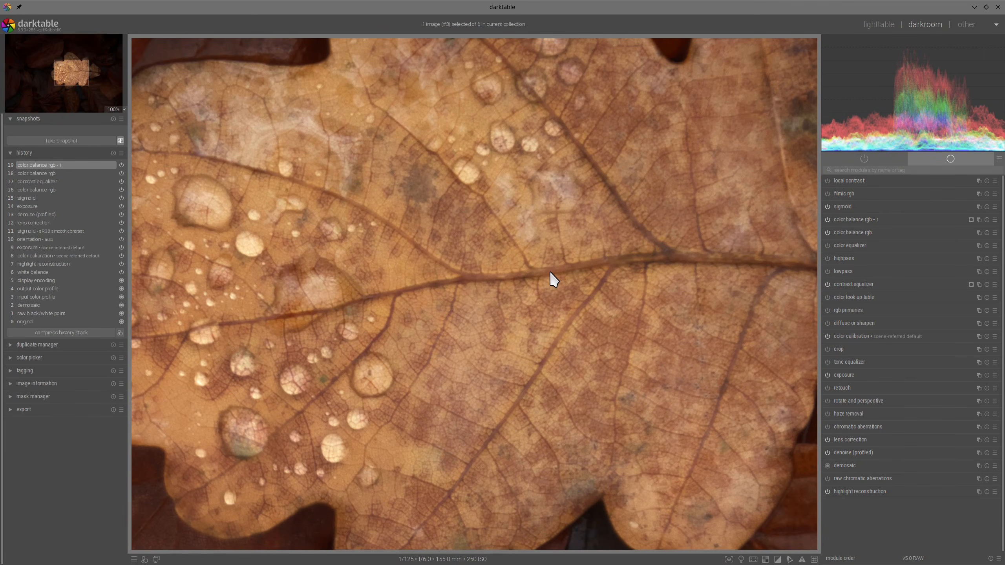
{"action": "scroll", "coordinate": [550, 271], "scroll_direction": "down", "scroll_amount": 3}
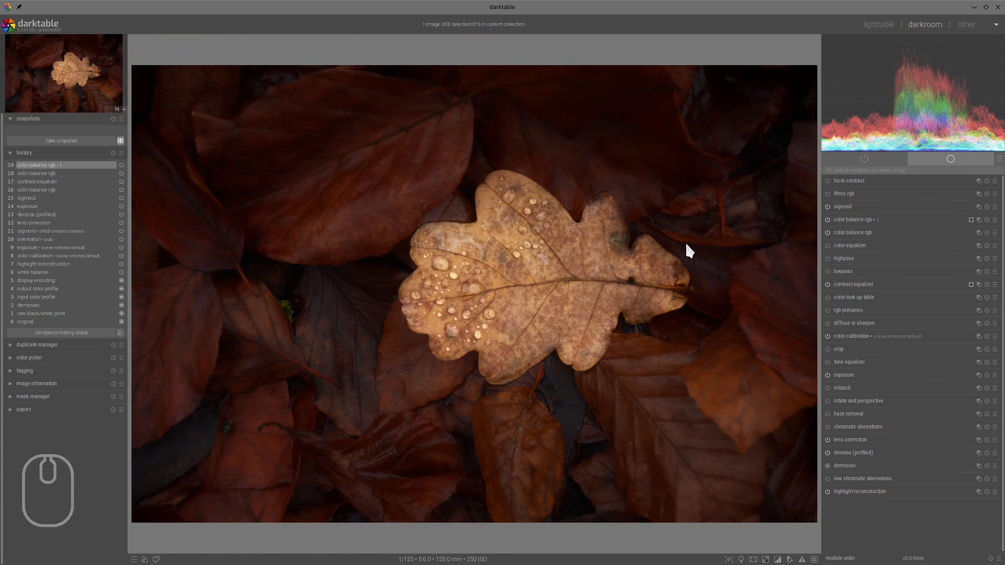
- Enable capture sharpen in demosaic with sharpen 15 and contrast sensitivity 0.25, using the sharpened-areas preview, and check the leaf detail
{"action": "left_click", "coordinate": [848, 465]}
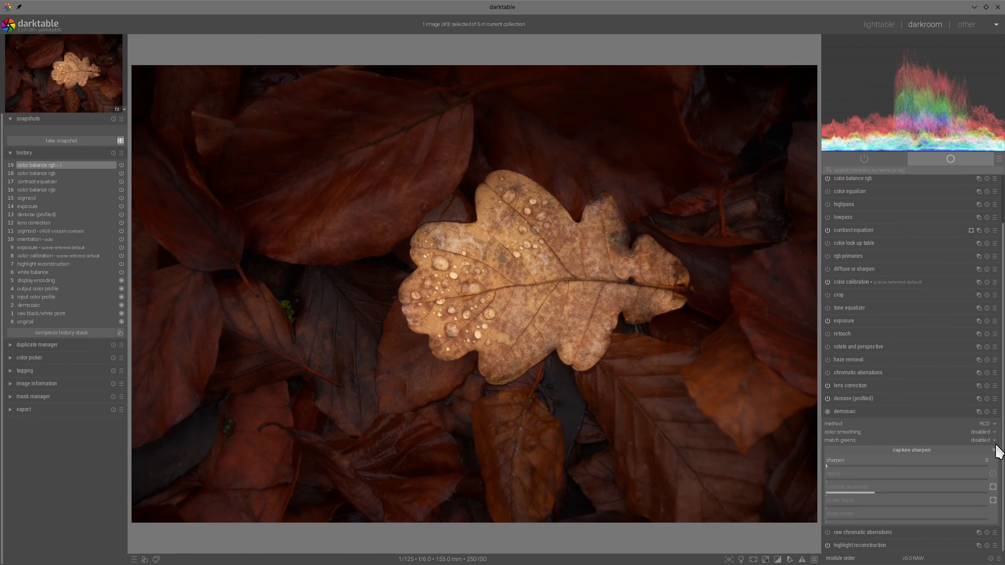
{"action": "left_click", "coordinate": [924, 465]}
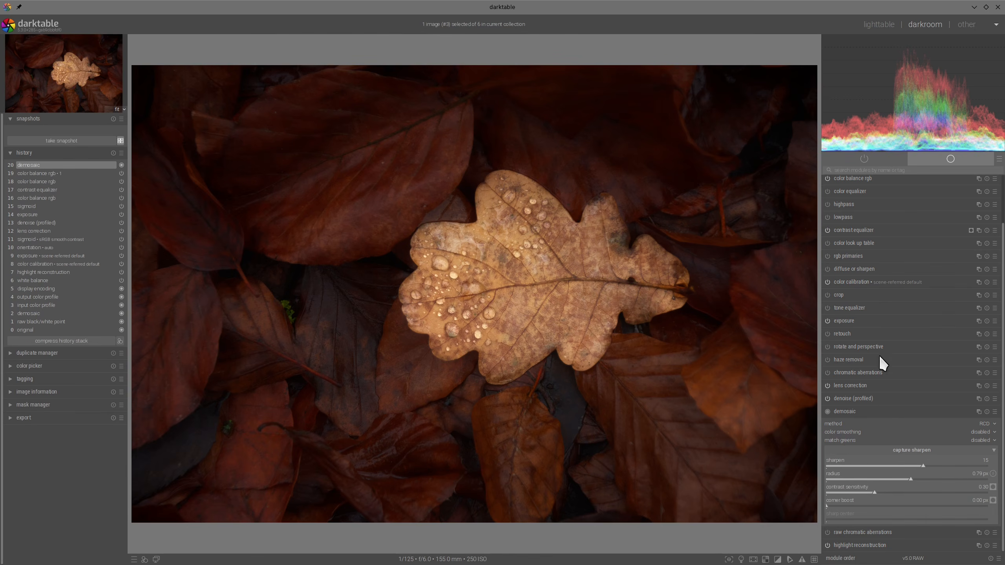
{"action": "left_click", "coordinate": [993, 487]}
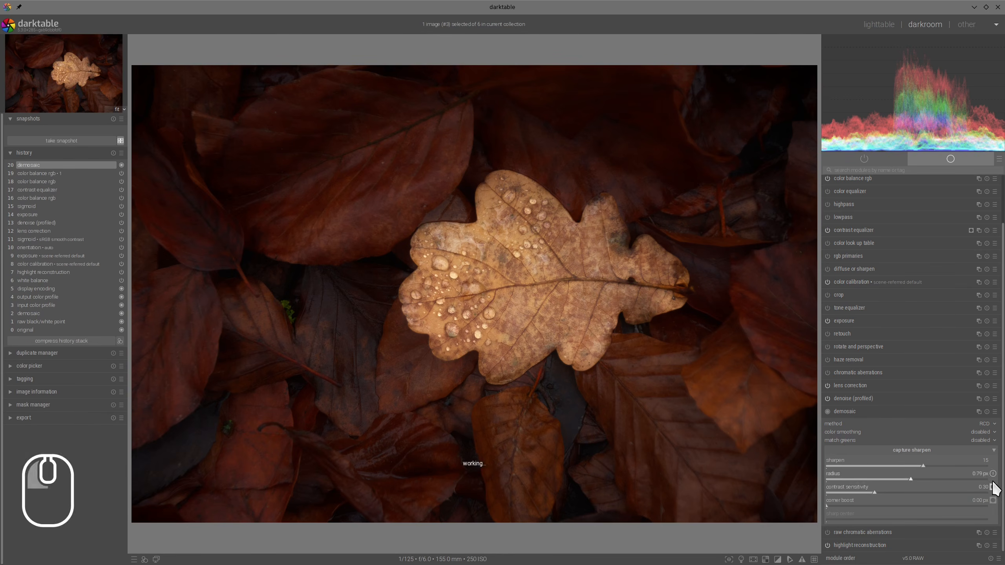
{"action": "left_click", "coordinate": [865, 492]}
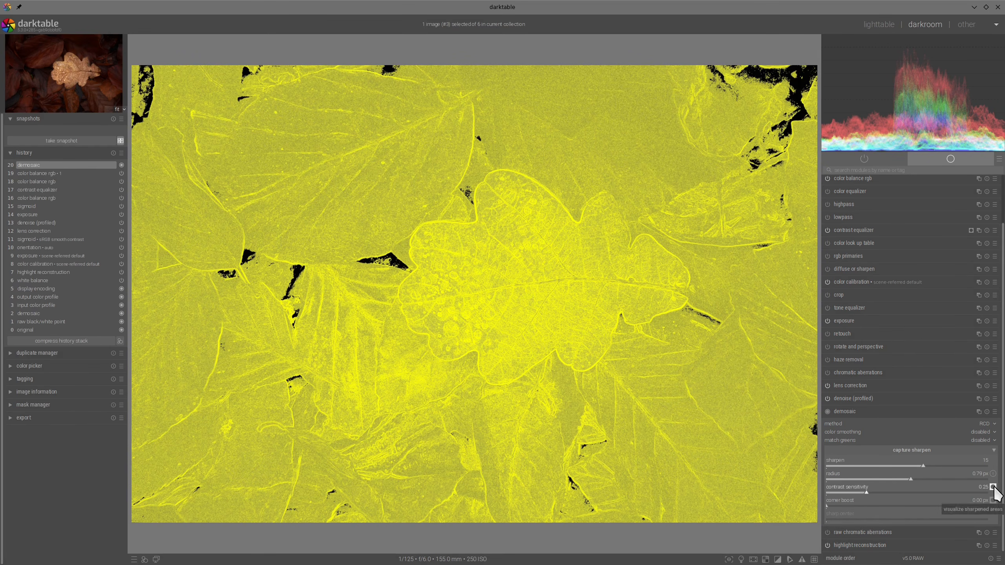
{"action": "left_click", "coordinate": [993, 487]}
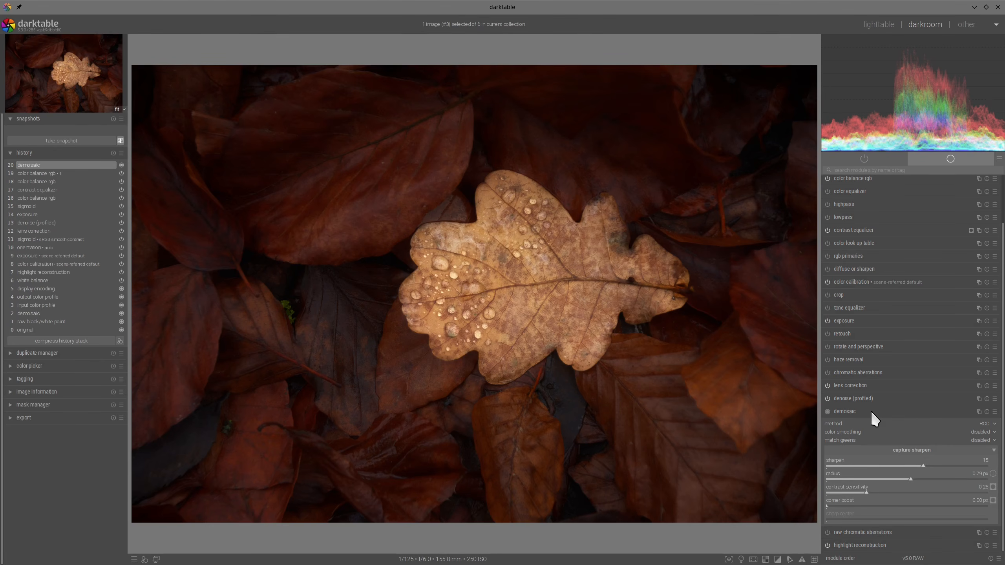
{"action": "left_click", "coordinate": [871, 411]}
{"action": "scroll", "coordinate": [547, 257], "scroll_direction": "up", "scroll_amount": 2}
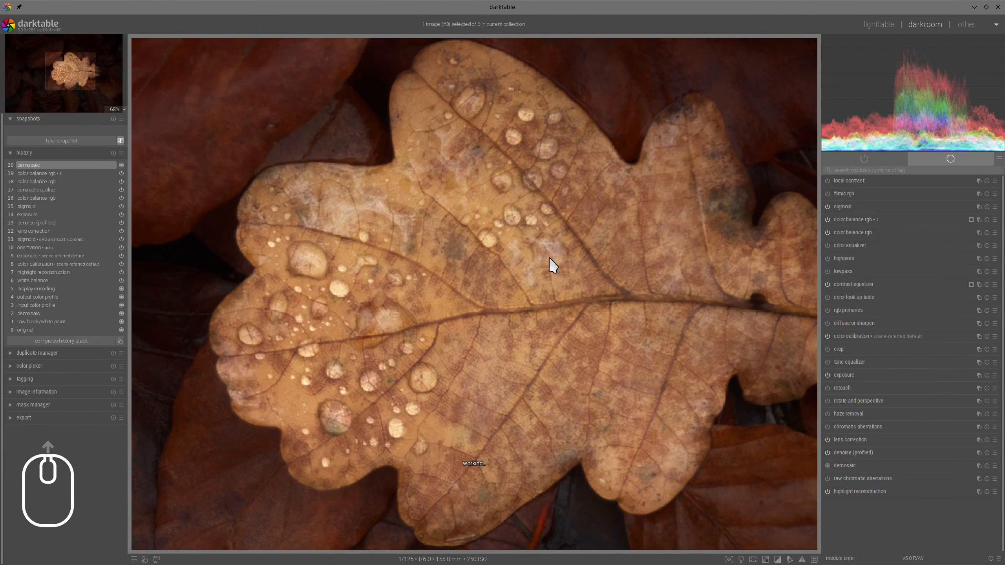
{"action": "scroll", "coordinate": [420, 269], "scroll_direction": "up", "scroll_amount": 2}
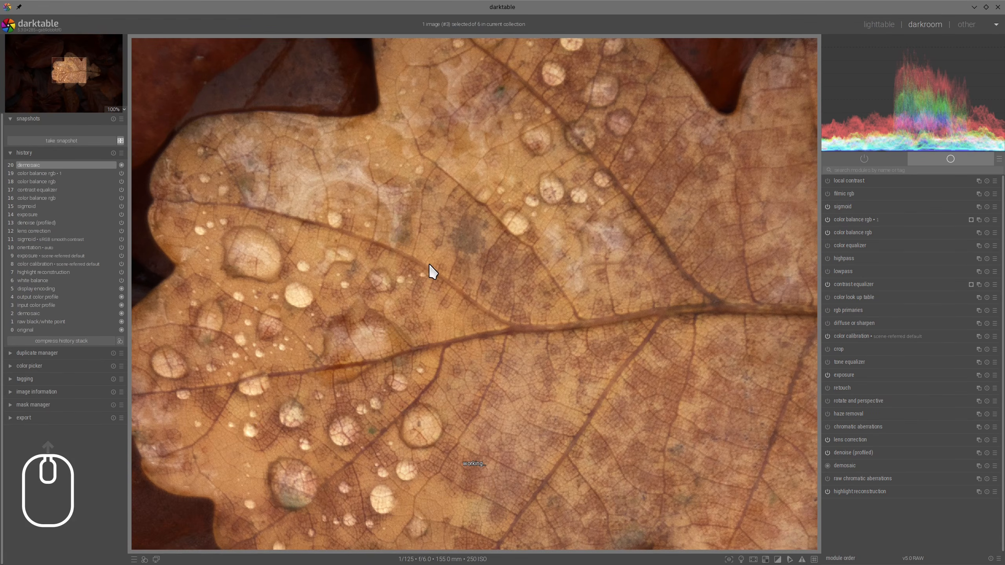
{"action": "scroll", "coordinate": [428, 263], "scroll_direction": "down", "scroll_amount": 2}
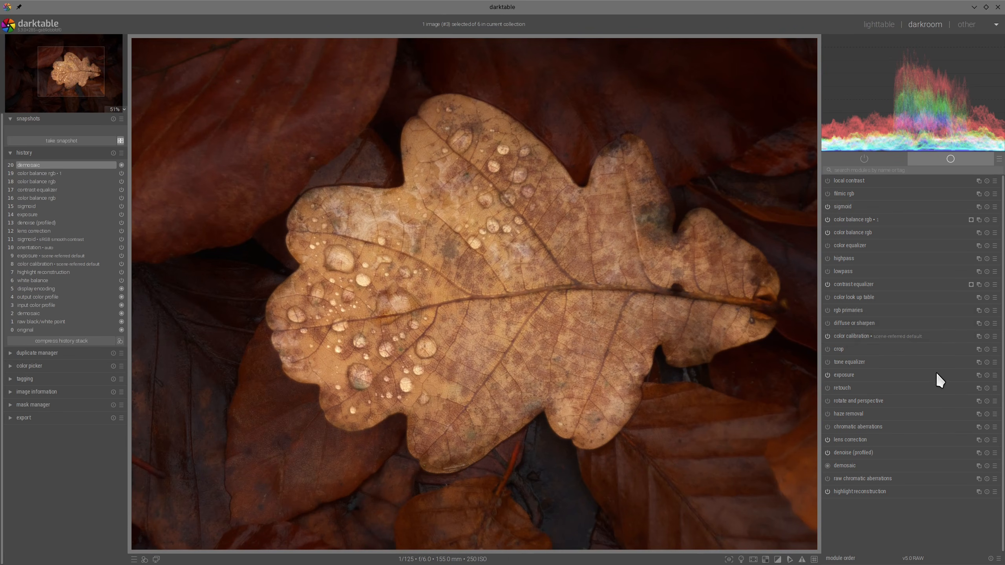
- Apply diffuse or sharpen with the sharpen demosaicing AA filter preset and check the water drops up close
{"action": "left_click", "coordinate": [995, 323]}
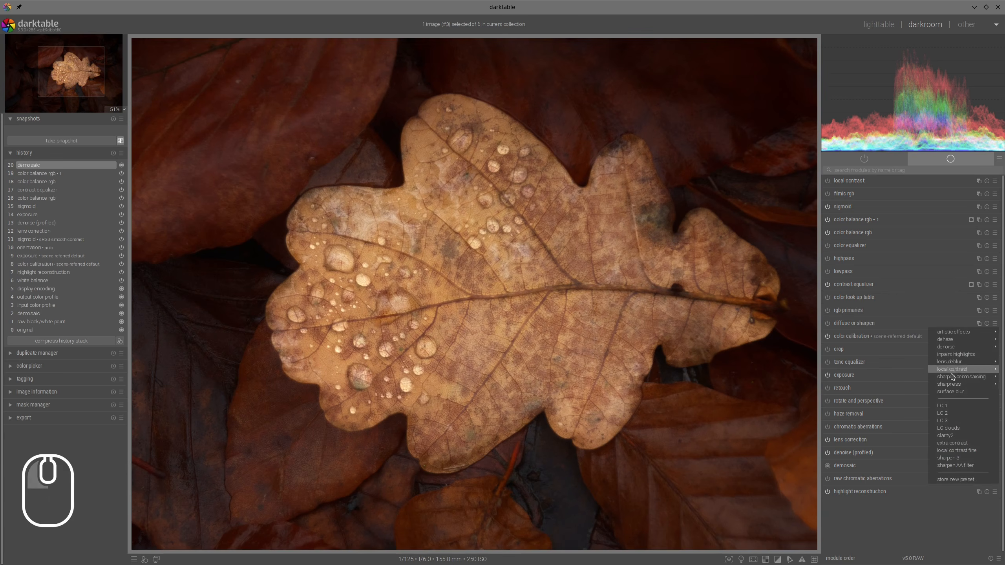
{"action": "mouse_move", "coordinate": [953, 380]}
{"action": "left_click", "coordinate": [904, 377]}
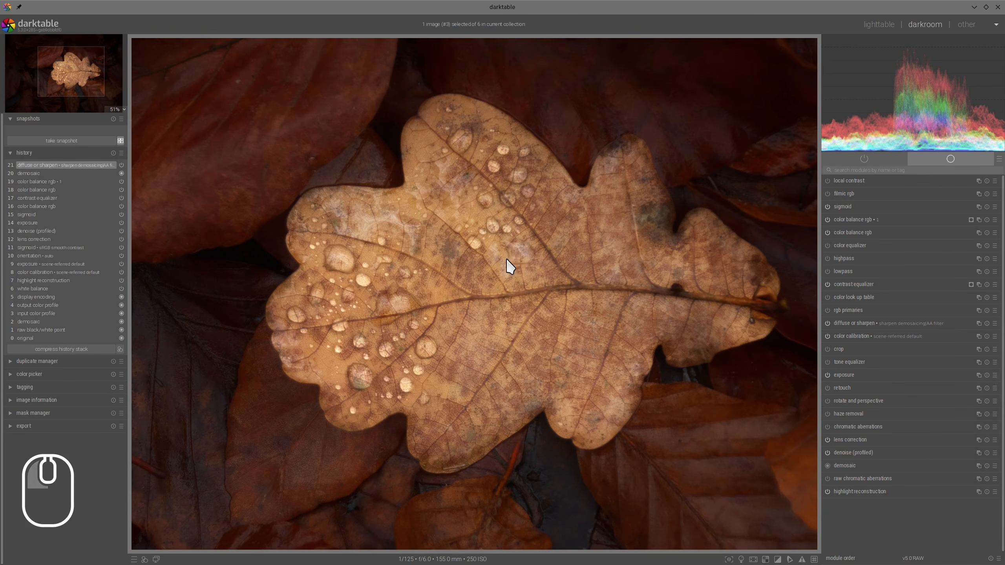
{"action": "scroll", "coordinate": [399, 301], "scroll_direction": "up", "scroll_amount": 2}
{"action": "scroll", "coordinate": [401, 301], "scroll_direction": "up", "scroll_amount": 1}
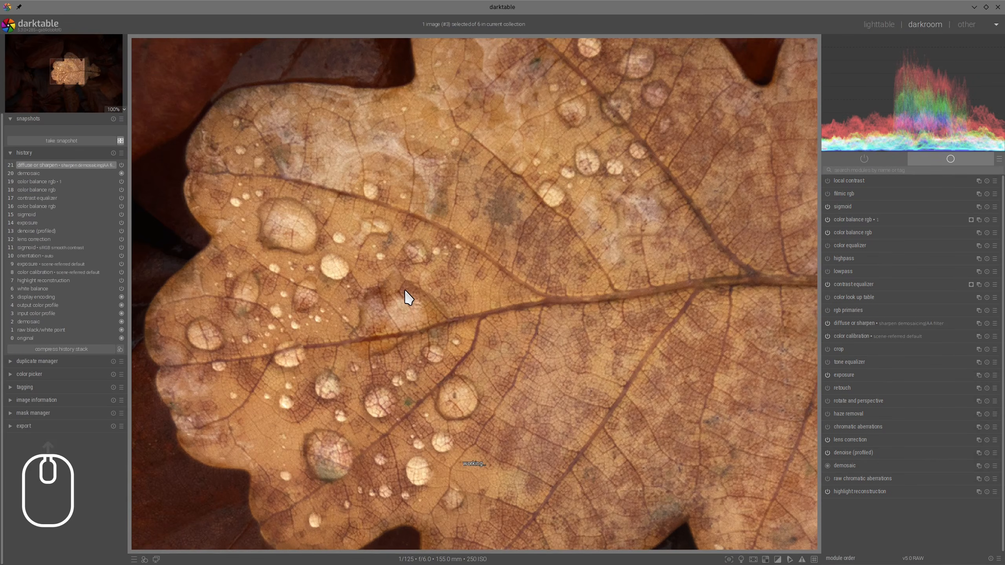
{"action": "scroll", "coordinate": [422, 274], "scroll_direction": "down", "scroll_amount": 3}
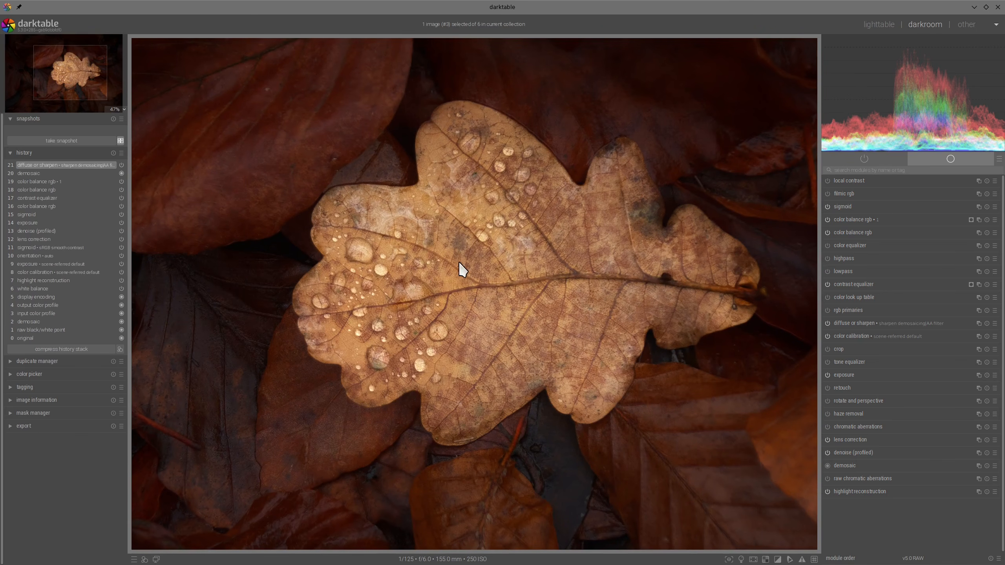
{"action": "scroll", "coordinate": [468, 264], "scroll_direction": "down", "scroll_amount": 2}
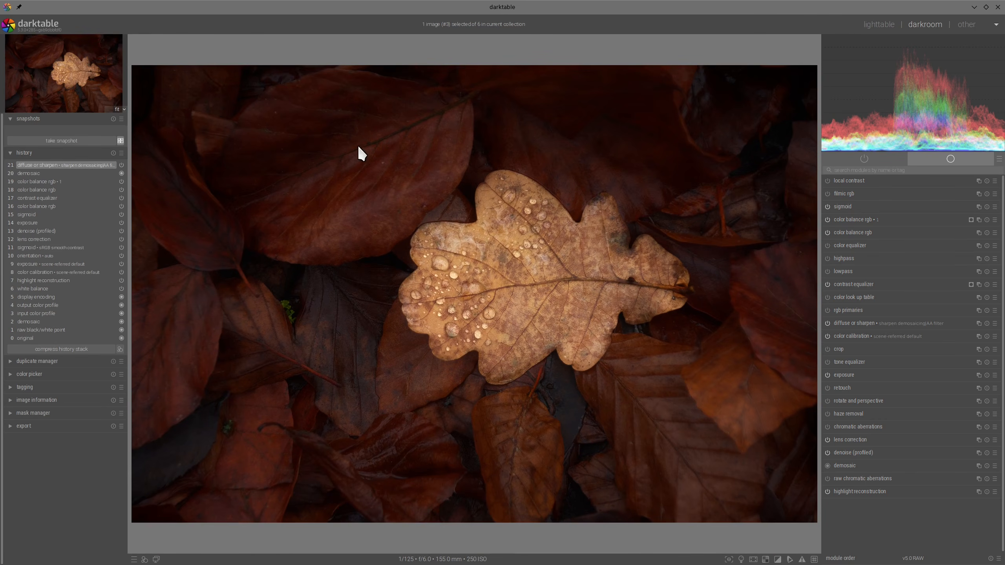
- Take a snapshot of the lens correction state and compare it side by side with the finished edit, with the panels hidden
{"action": "left_click", "coordinate": [29, 239]}
{"action": "left_click", "coordinate": [60, 140]}
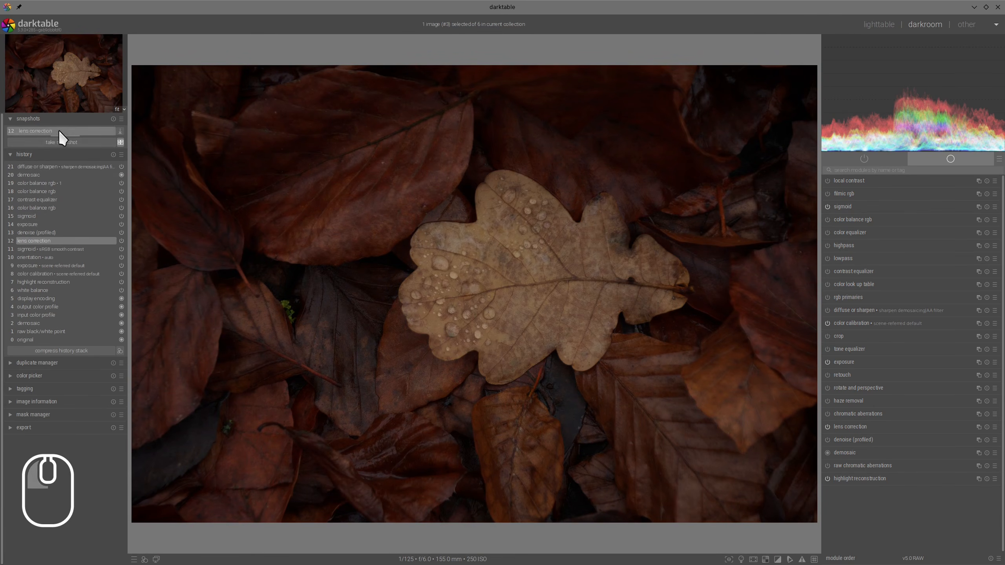
{"action": "left_click", "coordinate": [58, 131]}
{"action": "left_click", "coordinate": [48, 167]}
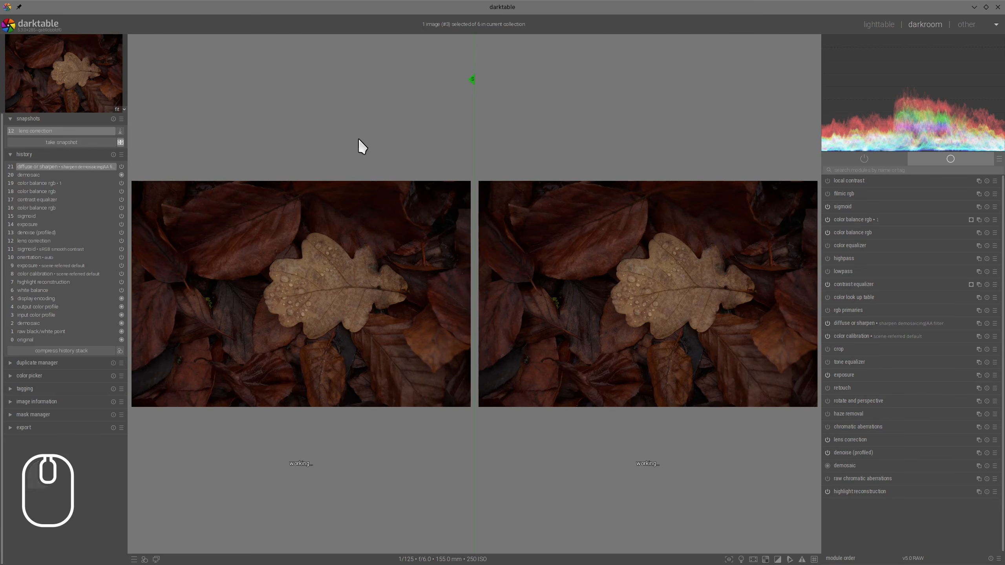
{"action": "key", "text": "Tab"}
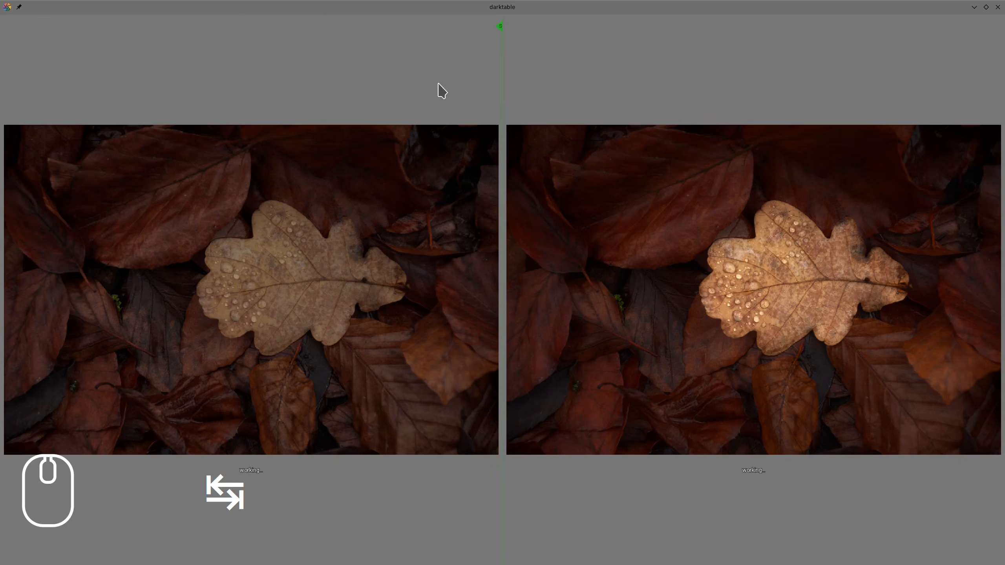
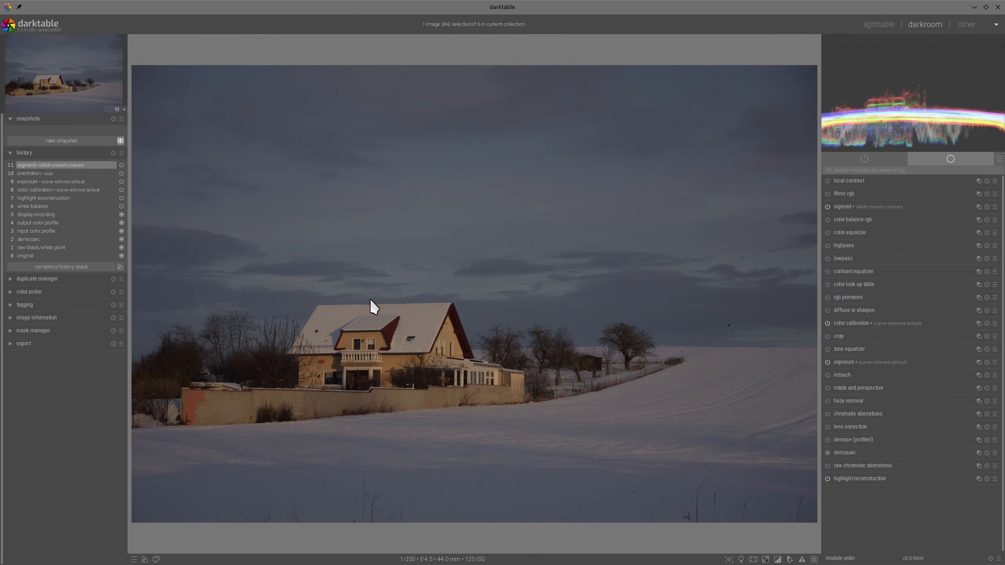
{"action": "mouse_move", "coordinate": [371, 299]}
{"action": "left_mouse_down"}
{"action": "mouse_move", "coordinate": [297, 304]}
{"action": "mouse_move", "coordinate": [291, 353]}
{"action": "mouse_move", "coordinate": [217, 370]}
{"action": "left_mouse_up"}
{"action": "mouse_move", "coordinate": [351, 455]}
{"action": "left_mouse_down"}
{"action": "mouse_move", "coordinate": [451, 312]}
{"action": "mouse_move", "coordinate": [329, 301]}
{"action": "left_mouse_up"}
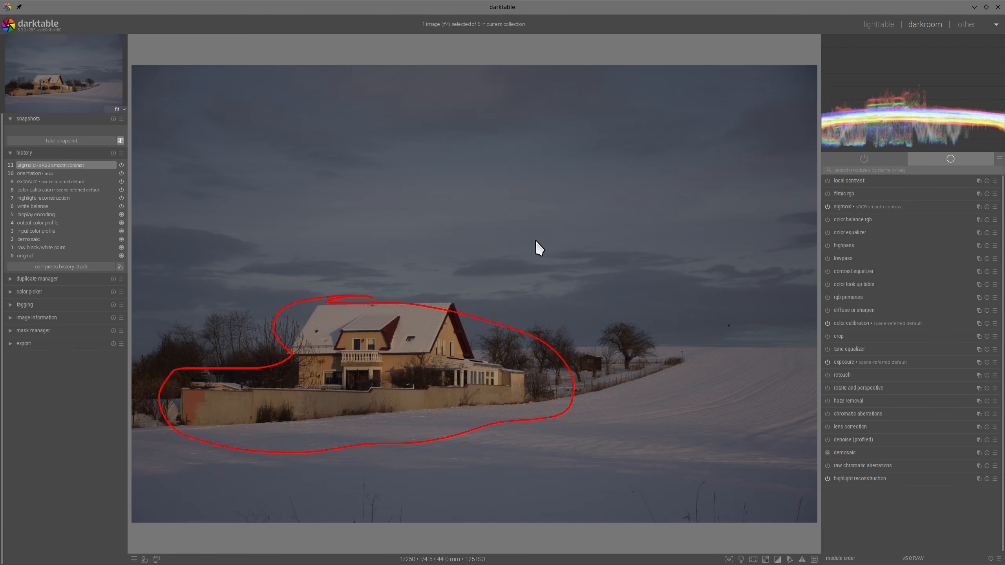
{"action": "key", "text": "alt+F11"}
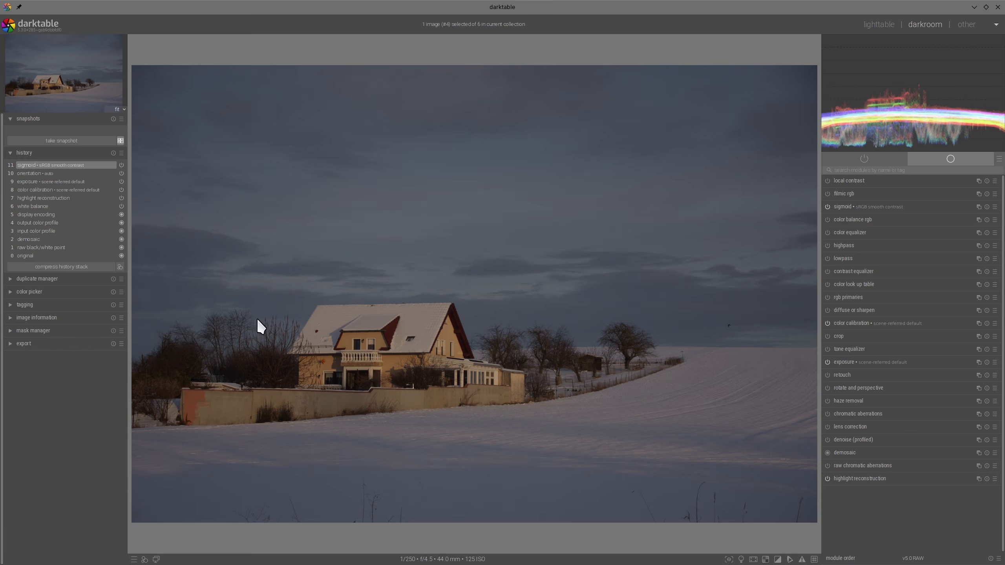
{"action": "mouse_move", "coordinate": [258, 319]}
{"action": "left_mouse_down"}
{"action": "mouse_move", "coordinate": [493, 304]}
{"action": "mouse_move", "coordinate": [585, 403]}
{"action": "mouse_move", "coordinate": [352, 456]}
{"action": "mouse_move", "coordinate": [209, 339]}
{"action": "left_mouse_up"}
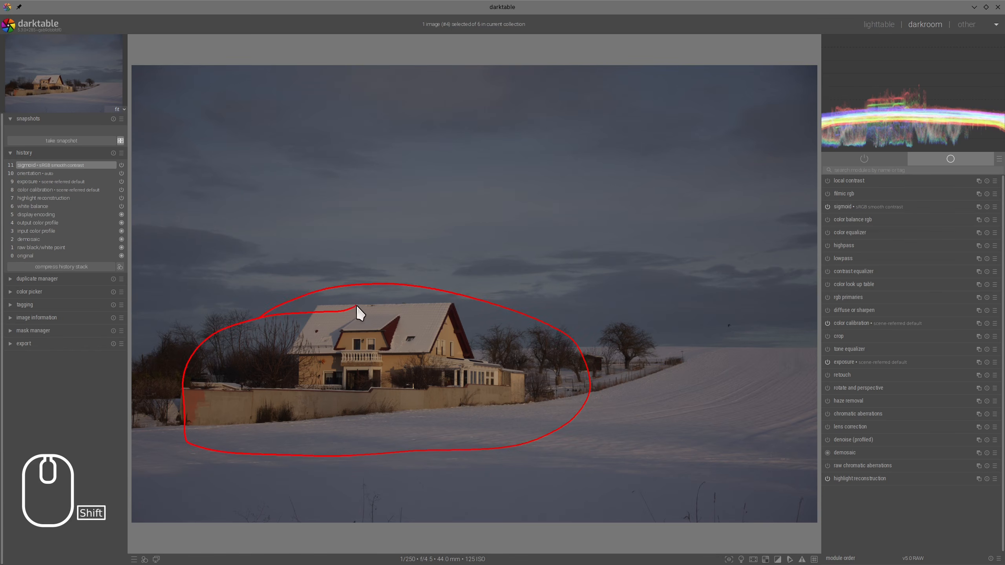
{"action": "left_click_drag", "start_coordinate": [357, 305], "coordinate": [393, 288]}
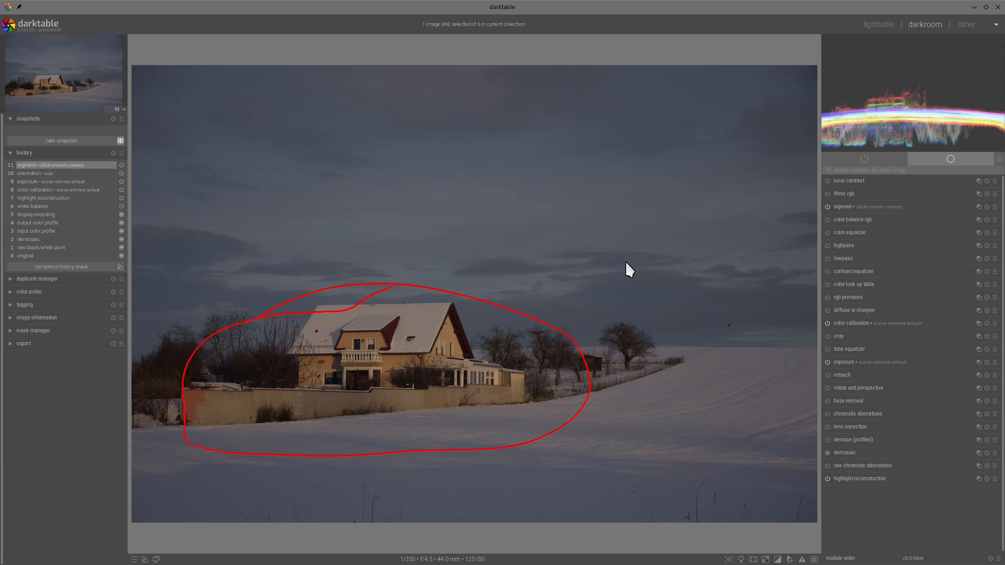
{"action": "key", "text": "alt+F11"}
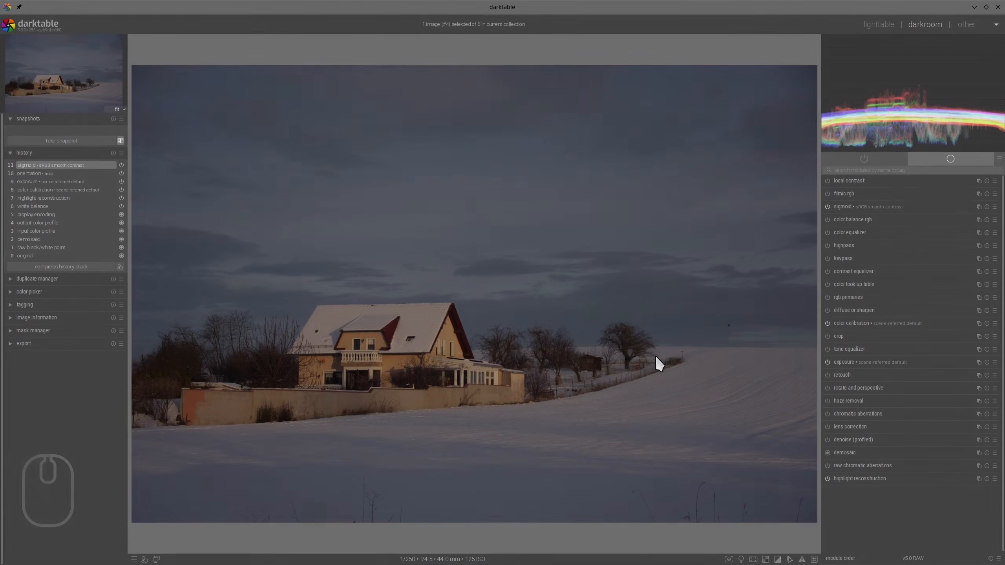
- Enable lens correction and profiled denoise on the snowy house photo, leaving their default settings
{"action": "left_click", "coordinate": [828, 427]}
{"action": "left_click", "coordinate": [827, 440]}
{"action": "left_click", "coordinate": [847, 441]}
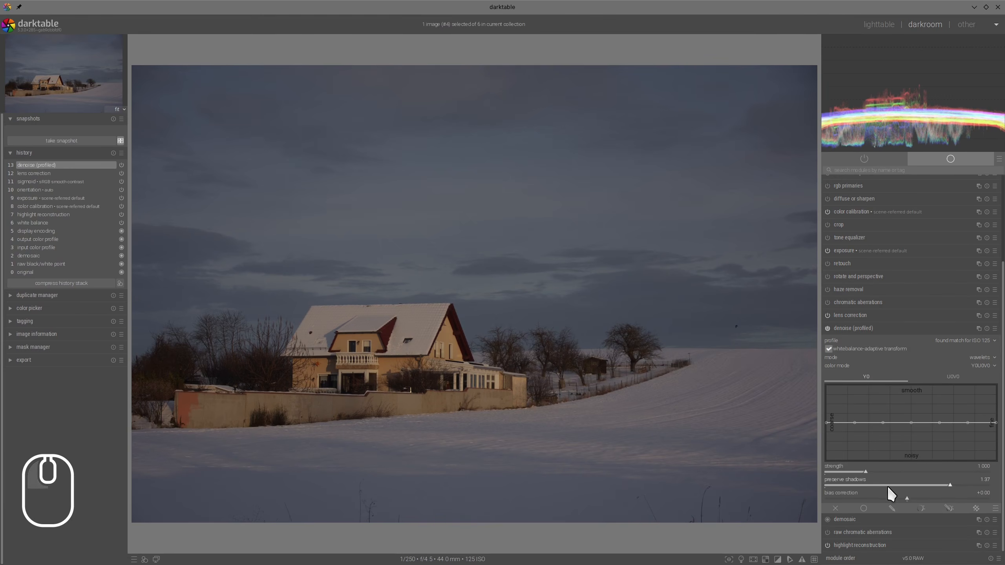
{"action": "left_click", "coordinate": [907, 330]}
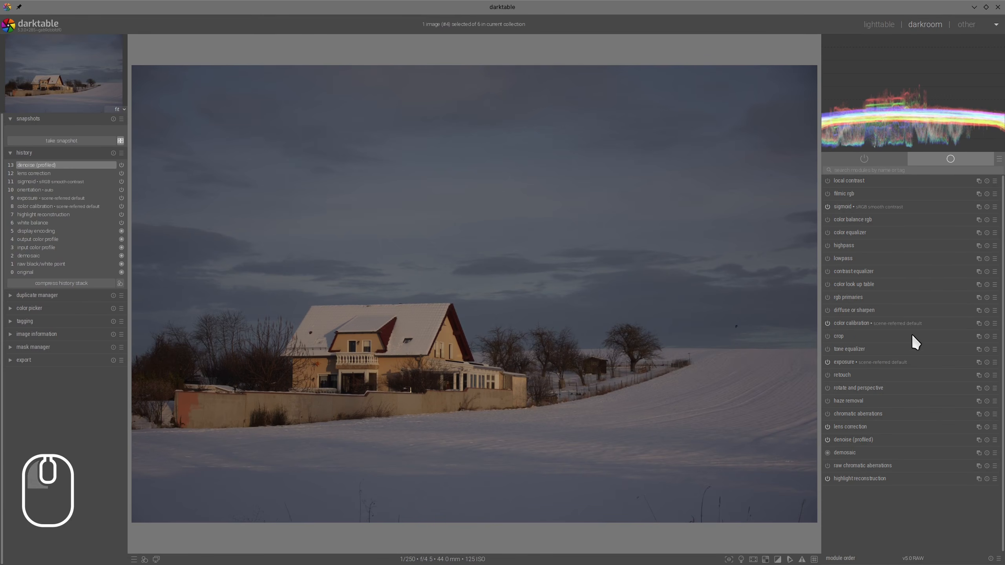
- Set the exposure to about +1.173 EV to brighten the snowy house photo
{"action": "left_click", "coordinate": [849, 362]}
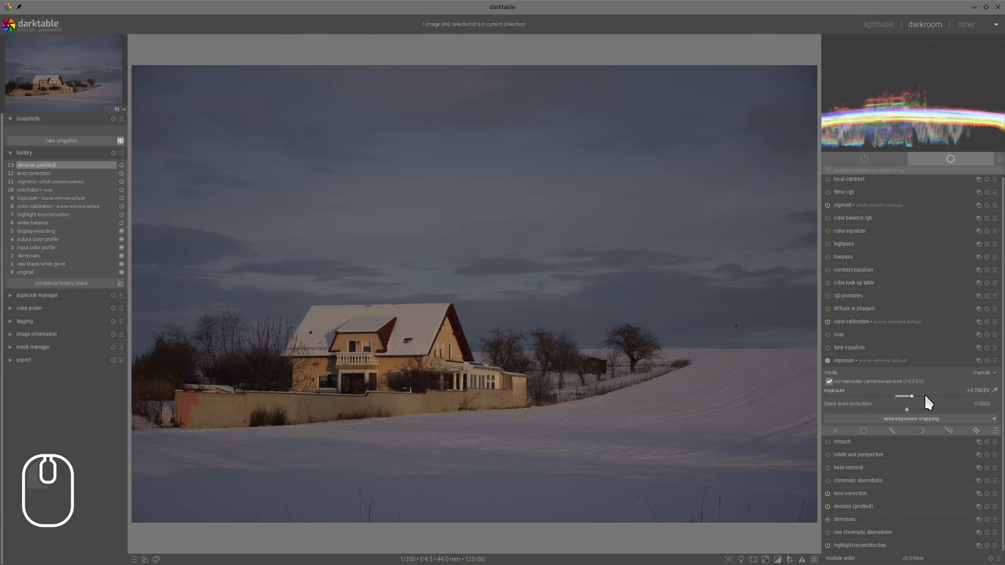
{"action": "left_click", "coordinate": [923, 395]}
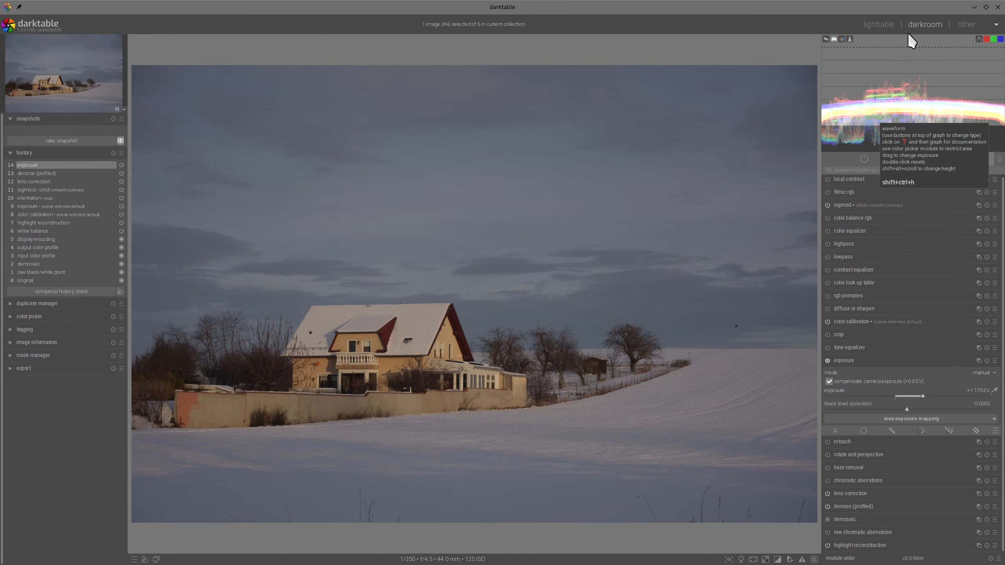
{"action": "left_click", "coordinate": [852, 362]}
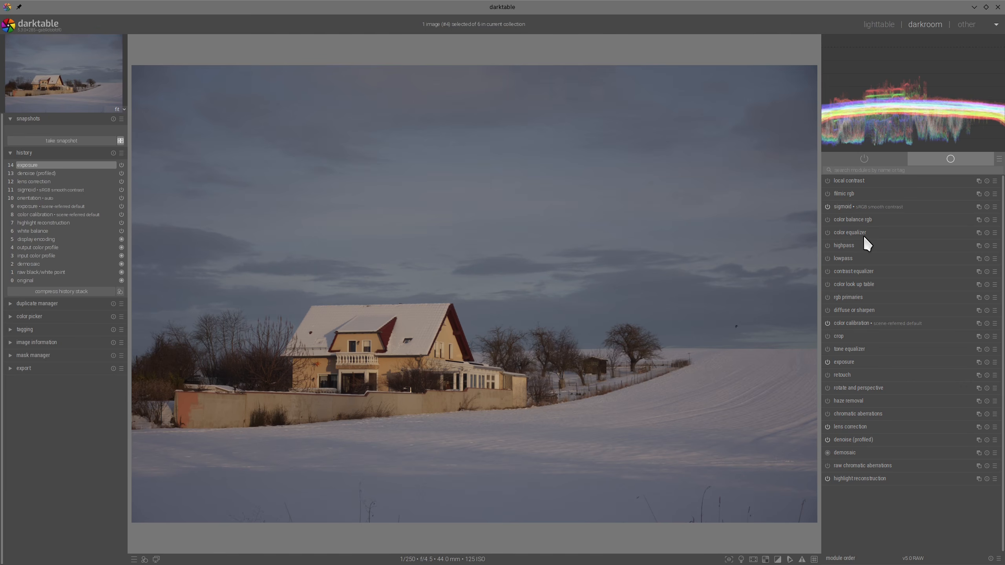
- Set sigmoid contrast to about 1.87 and skew to +0.57, and raise the target white above 100%
{"action": "left_click", "coordinate": [845, 205]}
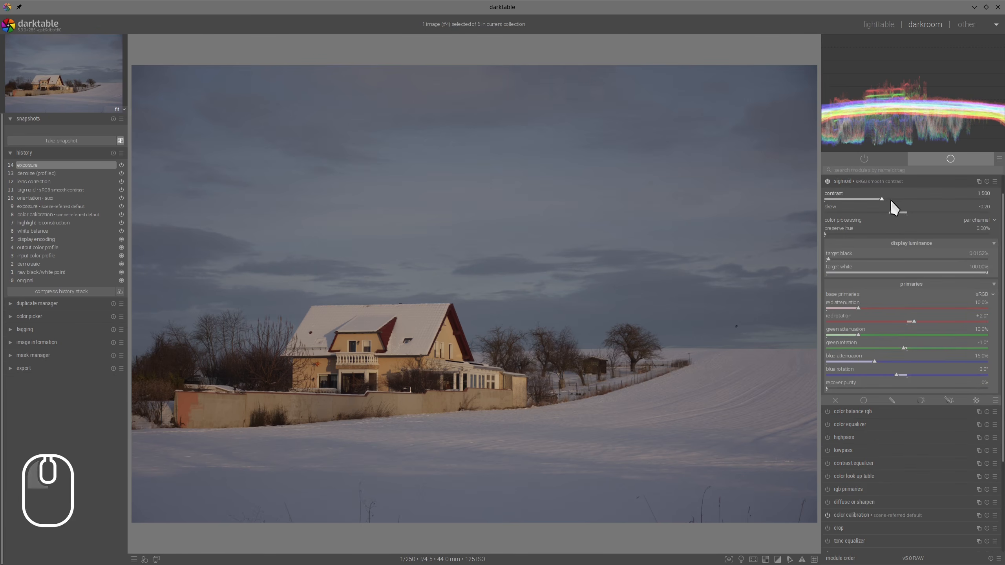
{"action": "left_click_drag", "start_coordinate": [891, 199], "coordinate": [948, 207]}
{"action": "left_click", "coordinate": [908, 198]}
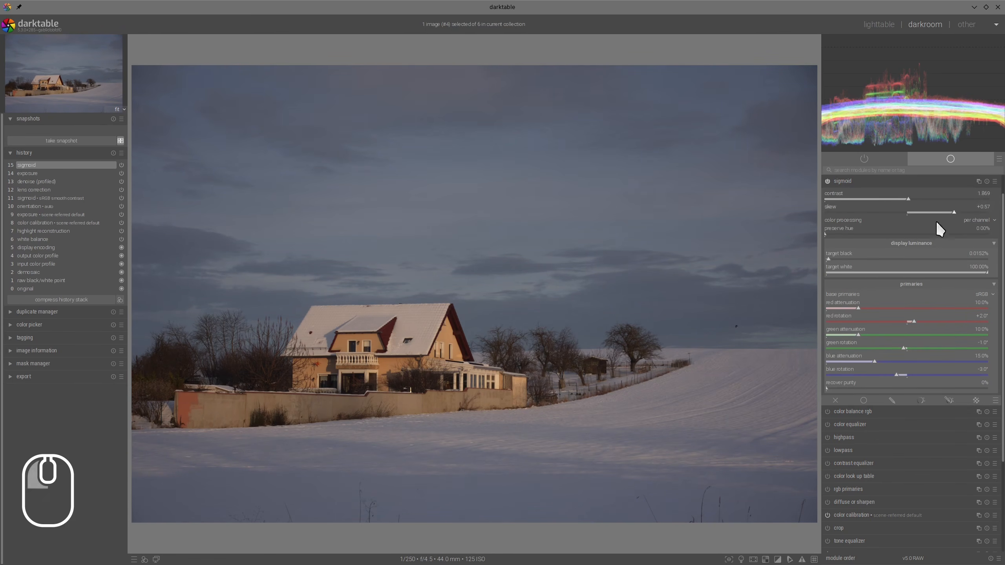
{"action": "left_click", "coordinate": [989, 273], "text": "ctrl+shift"}
{"action": "mouse_move", "coordinate": [989, 273]}
{"action": "left_mouse_down"}
{"action": "mouse_move", "coordinate": [1001, 276]}
{"action": "mouse_move", "coordinate": [976, 258]}
{"action": "left_mouse_up"}
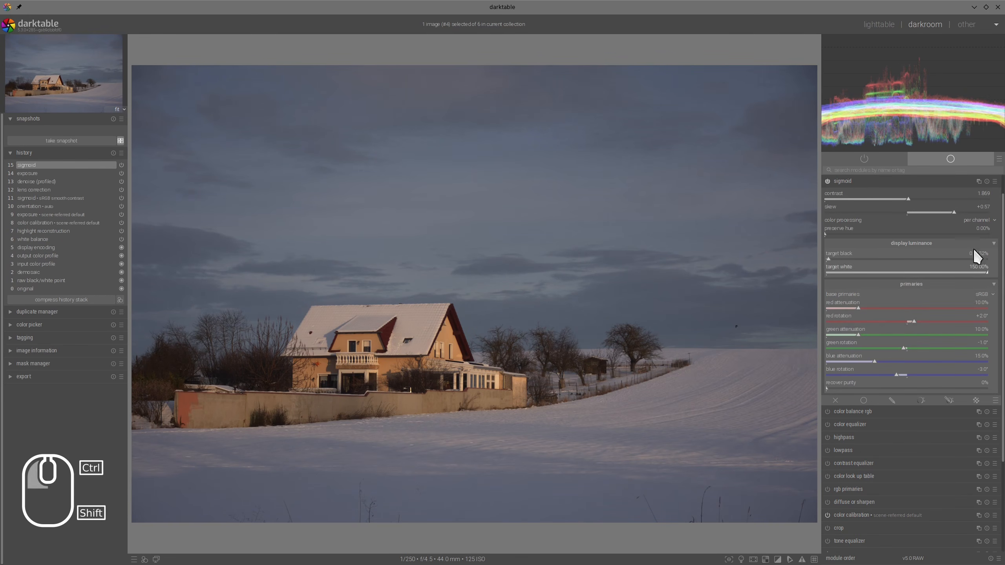
{"action": "left_click", "coordinate": [864, 181]}
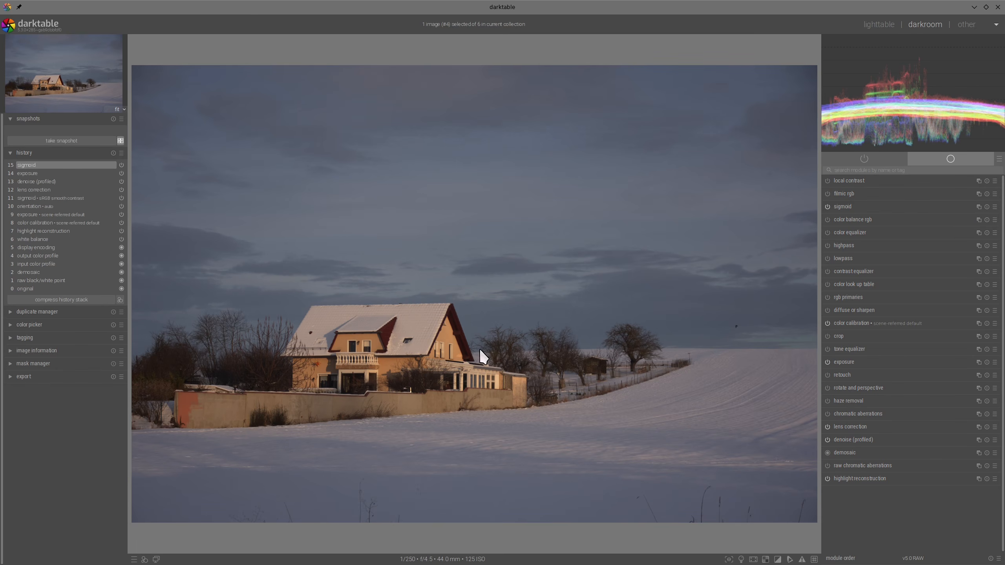
- Add a color calibration instance with red output inputs R +1.249, G -0.128 and B -0.108, and compare it on and off
{"action": "mouse_move", "coordinate": [965, 328]}
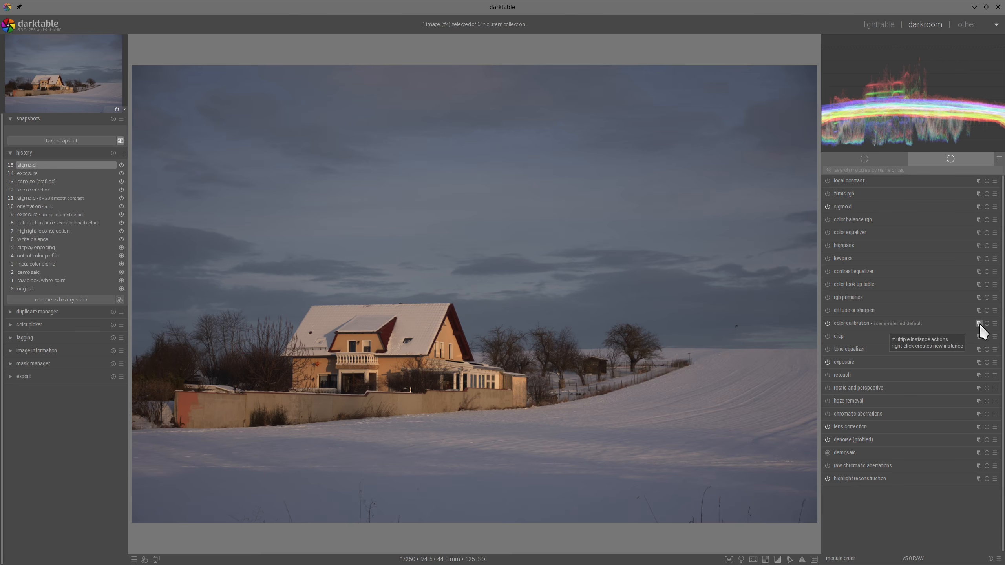
{"action": "right_click", "coordinate": [979, 324]}
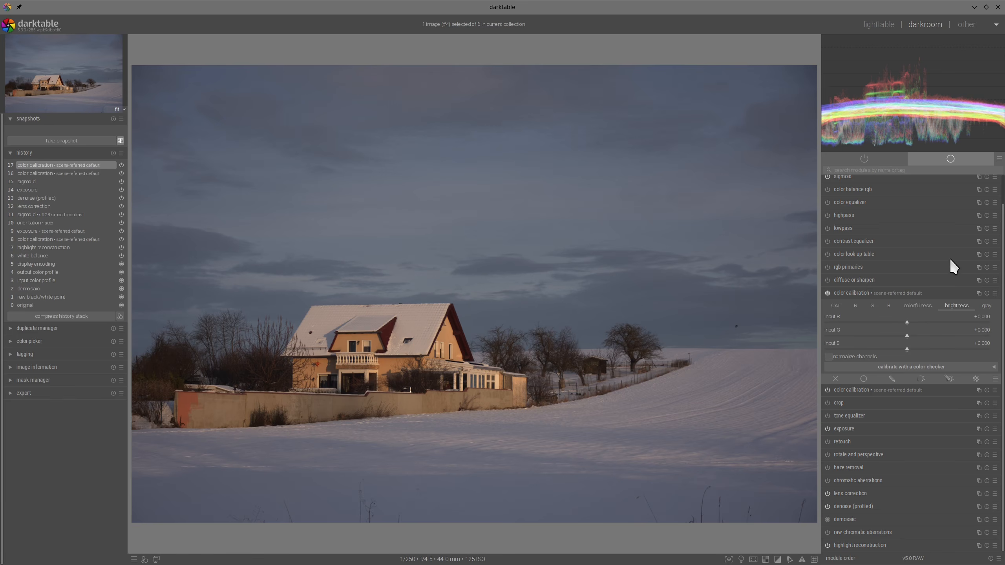
{"action": "left_click", "coordinate": [856, 308]}
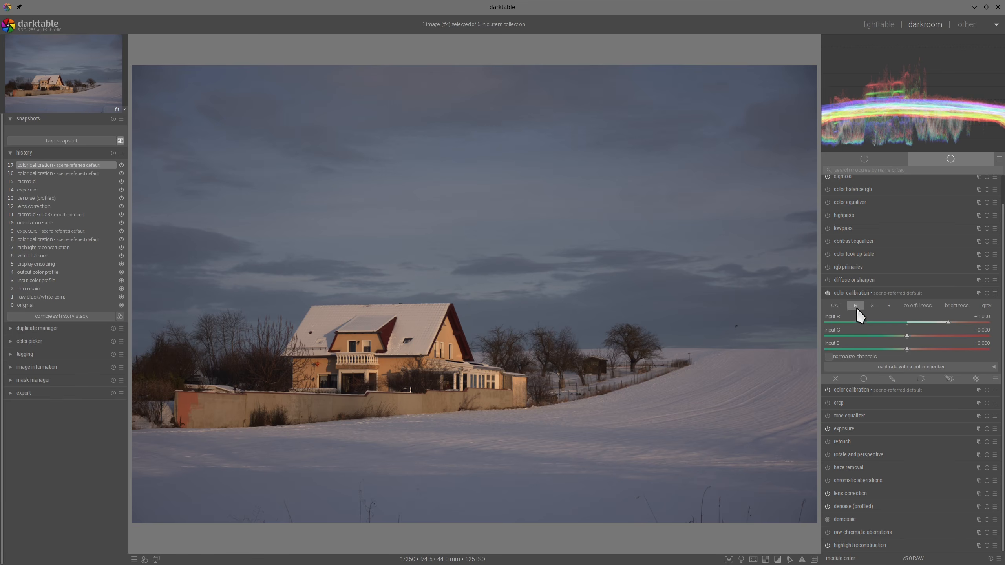
{"action": "left_click", "coordinate": [902, 334]}
{"action": "left_click", "coordinate": [902, 348]}
{"action": "left_click", "coordinate": [954, 321]}
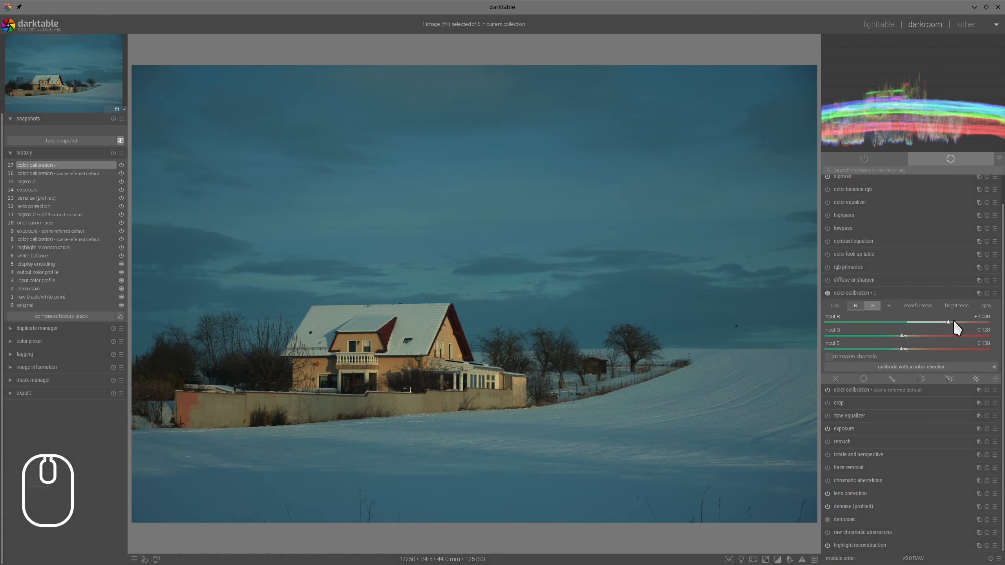
{"action": "left_click", "coordinate": [960, 320]}
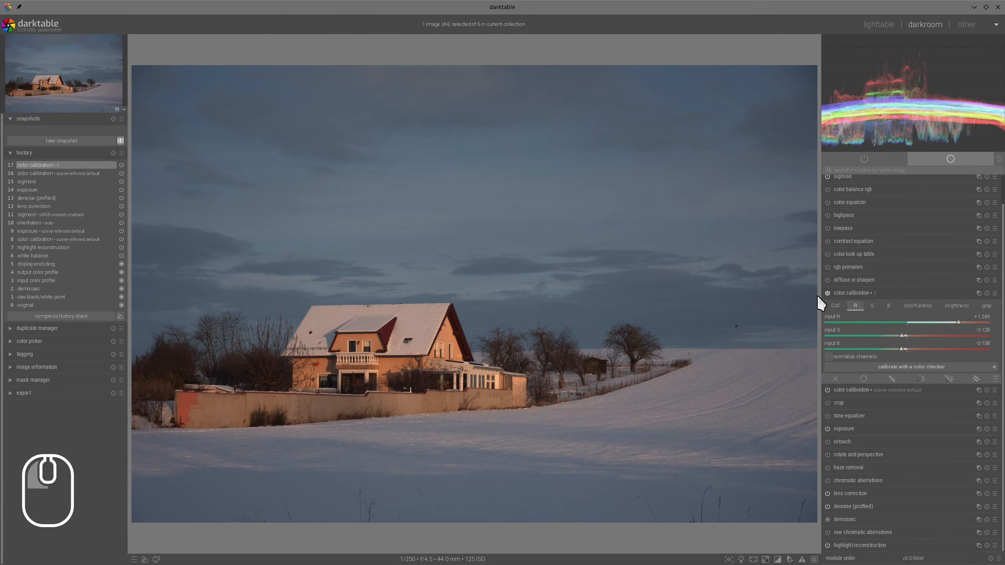
{"action": "left_click", "coordinate": [828, 293]}
{"action": "left_click", "coordinate": [828, 293]}
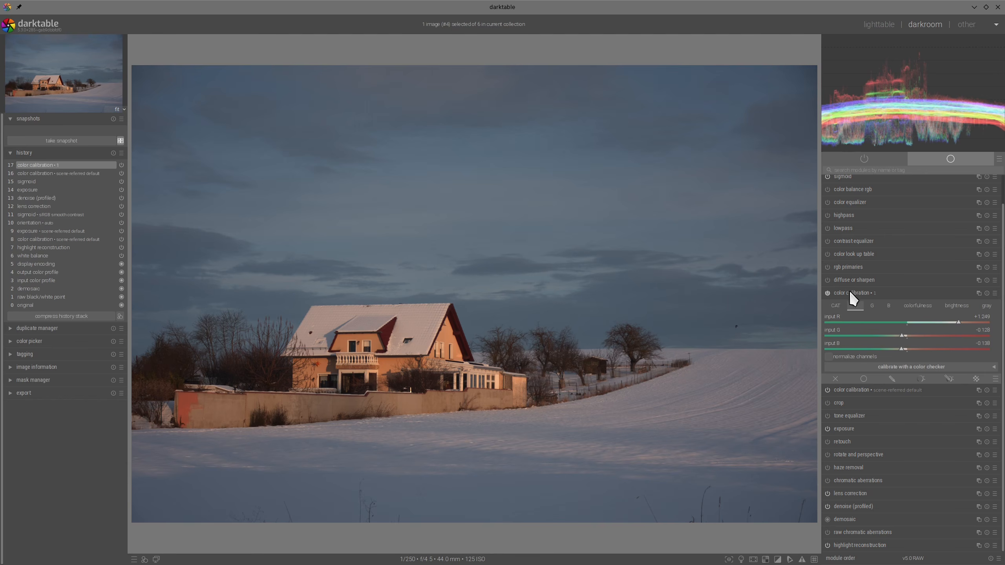
{"action": "left_click", "coordinate": [886, 294]}
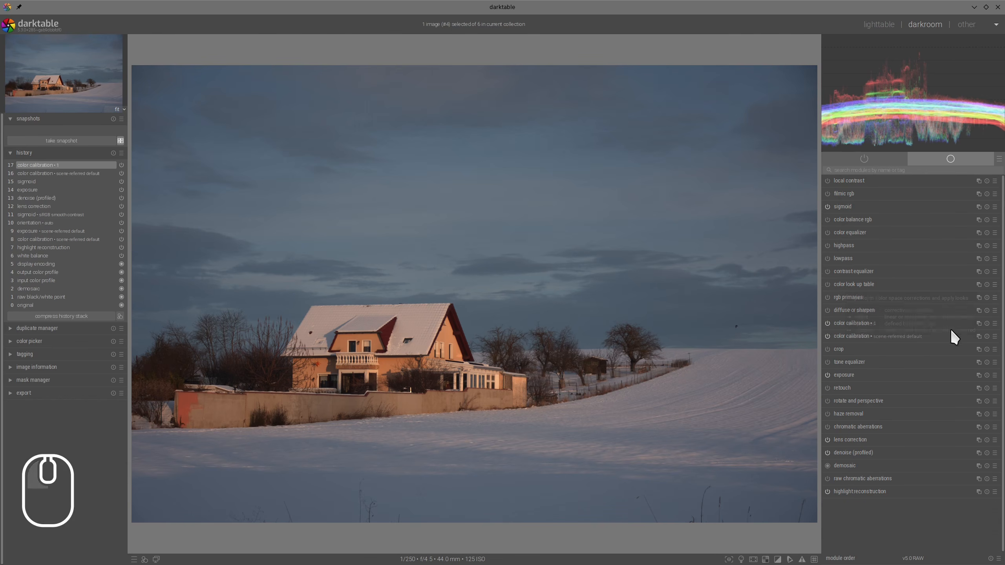
- Add another color calibration instance with brightness input R about +0.259 and input B -0.463, and compare it on and off
{"action": "right_click", "coordinate": [980, 323]}
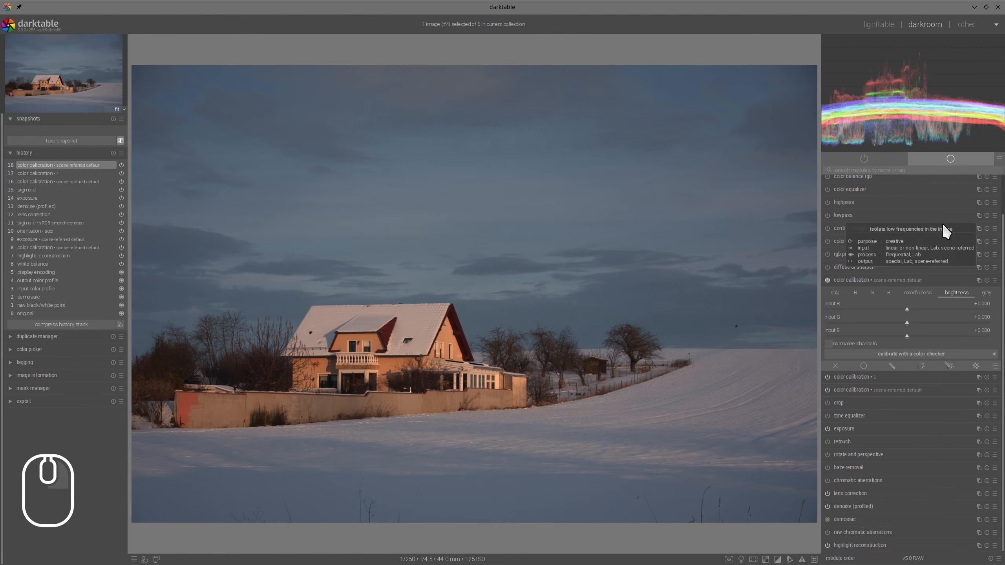
{"action": "left_click", "coordinate": [953, 292]}
{"action": "left_click", "coordinate": [869, 334]}
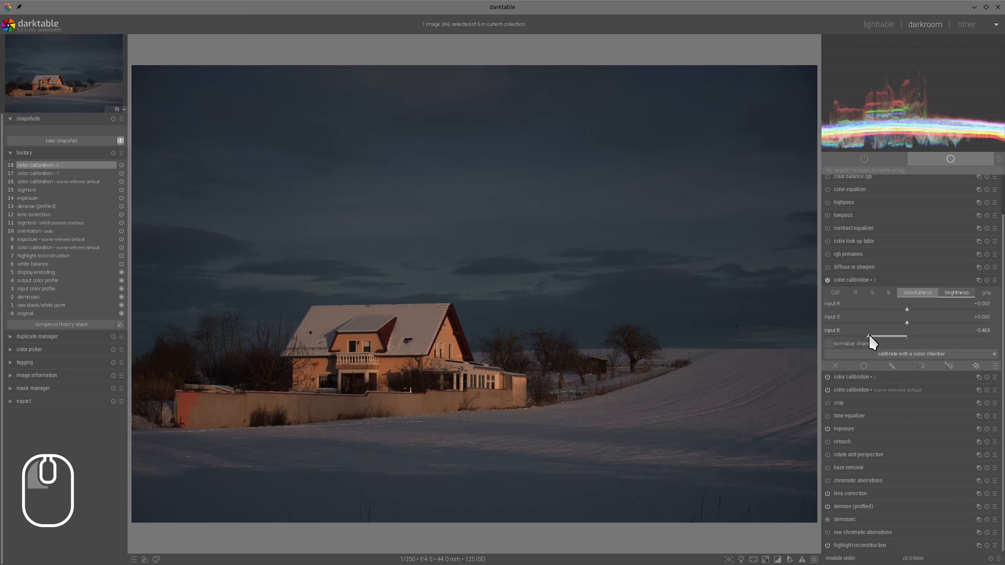
{"action": "left_click_drag", "start_coordinate": [905, 315], "coordinate": [933, 308]}
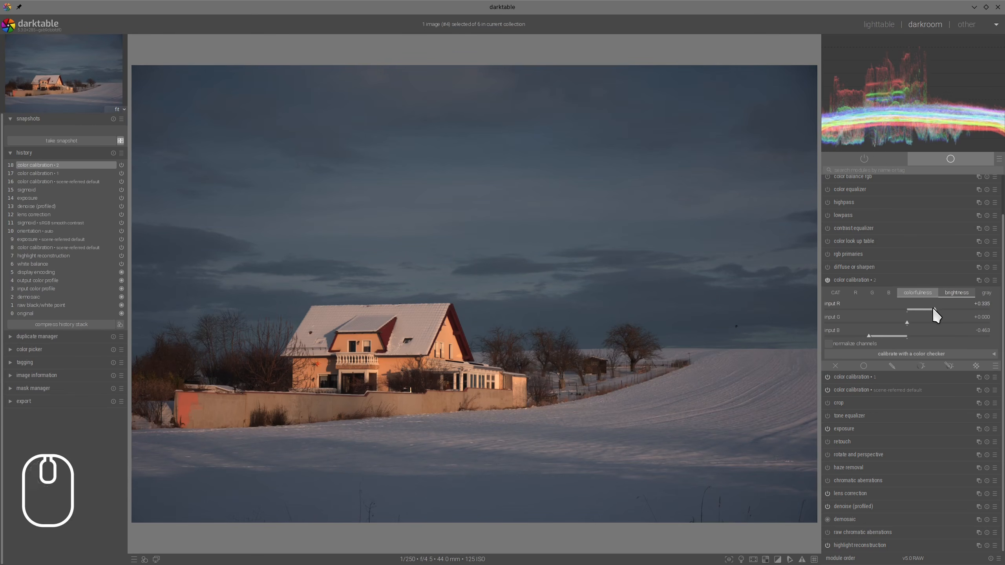
{"action": "left_click", "coordinate": [928, 309]}
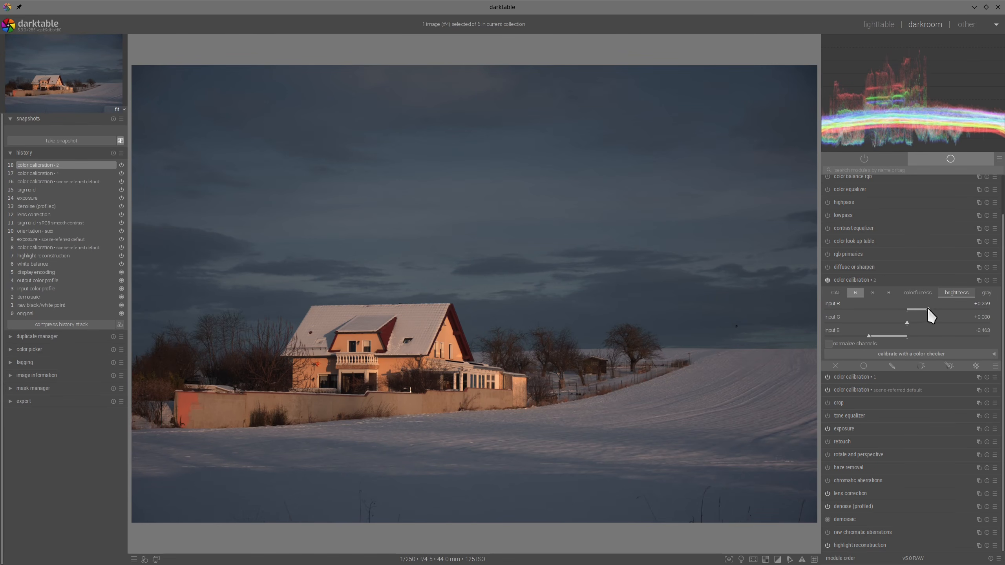
{"action": "left_click", "coordinate": [827, 280]}
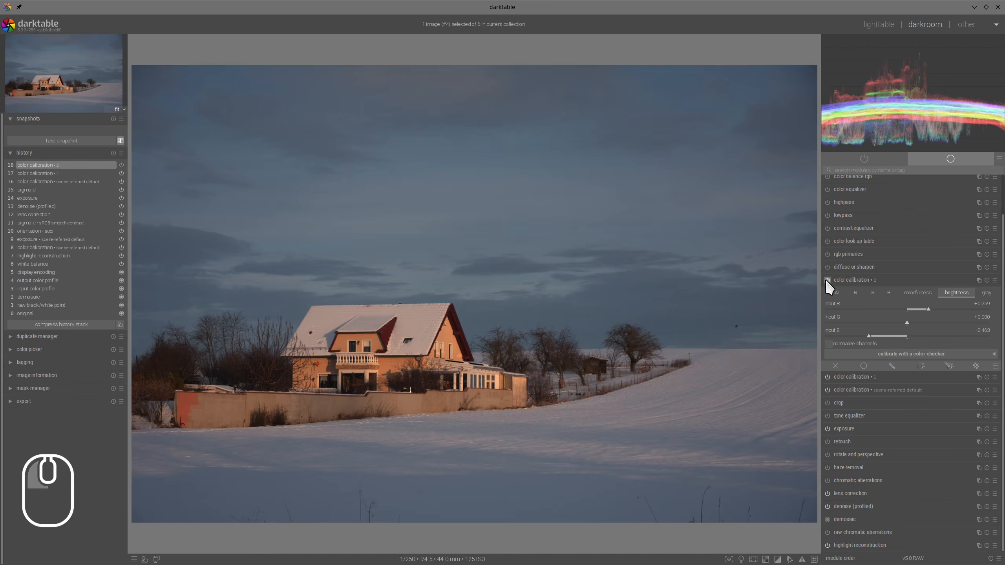
{"action": "left_click", "coordinate": [827, 280]}
{"action": "left_click", "coordinate": [827, 279]}
{"action": "left_click", "coordinate": [827, 280]}
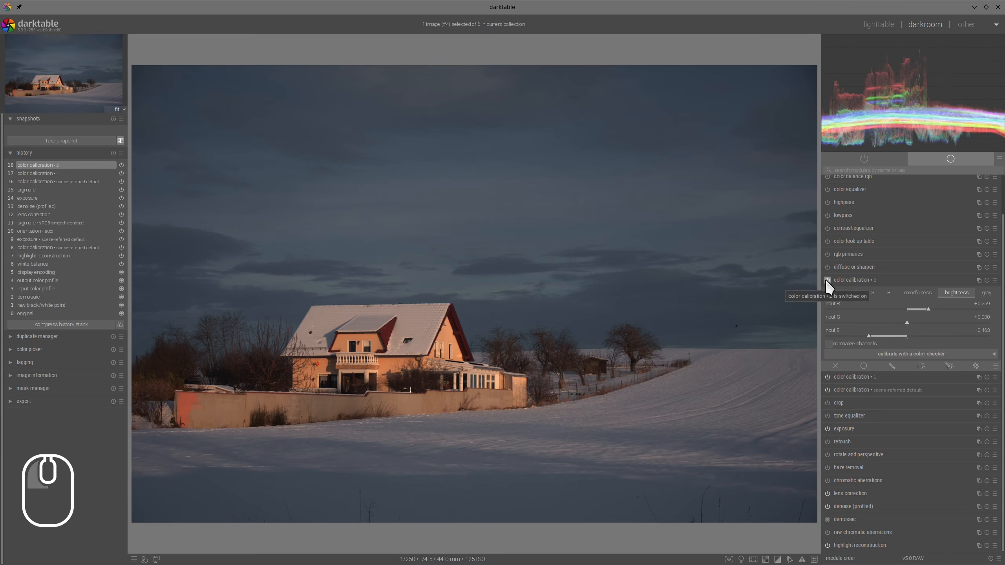
{"action": "left_click", "coordinate": [849, 277]}
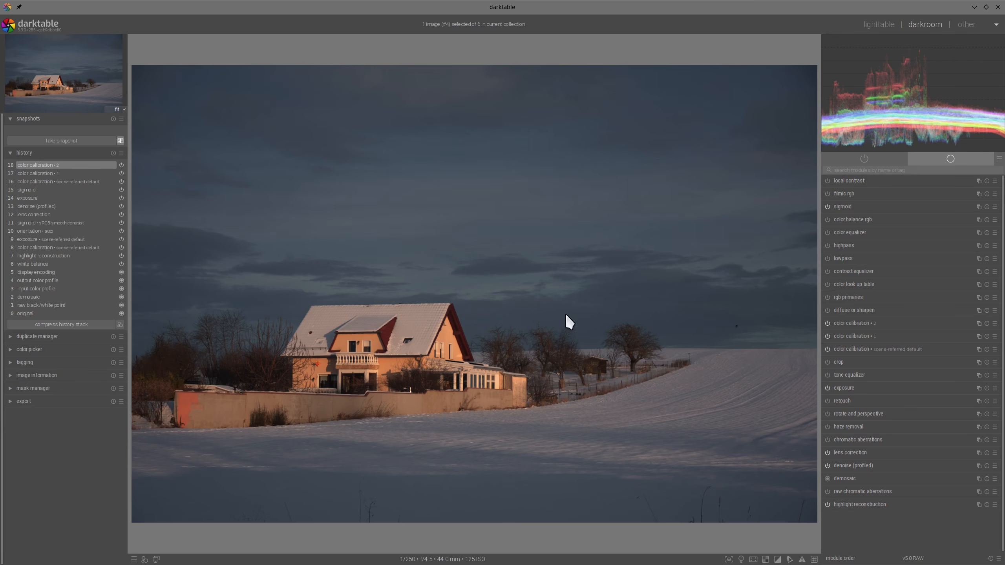
- In color look up table, assign the sampled dark sky colour to patch #22 with lightness -3.09 and saturation +2.74
{"action": "left_click", "coordinate": [843, 284]}
{"action": "left_click", "coordinate": [996, 311]}
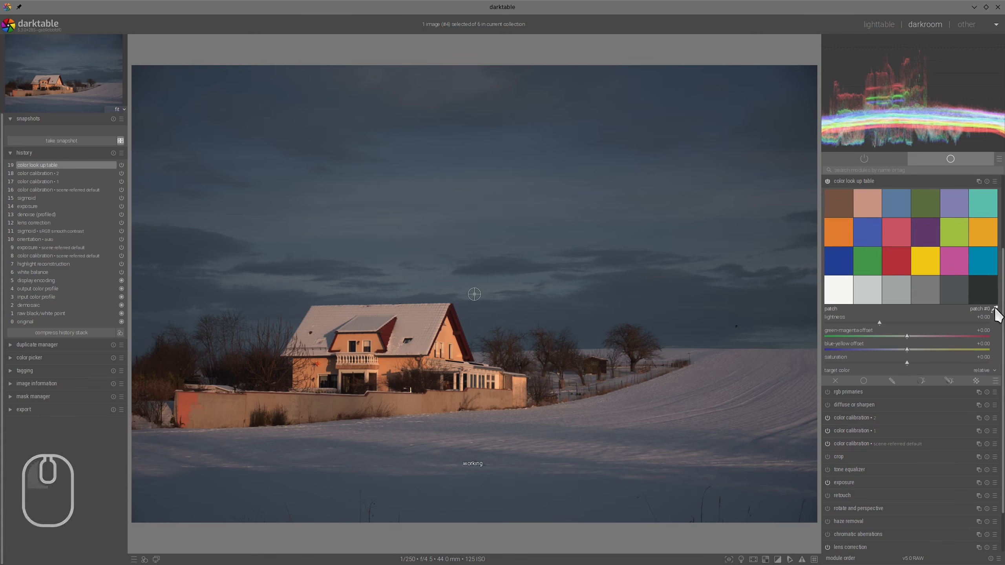
{"action": "left_click", "coordinate": [618, 312]}
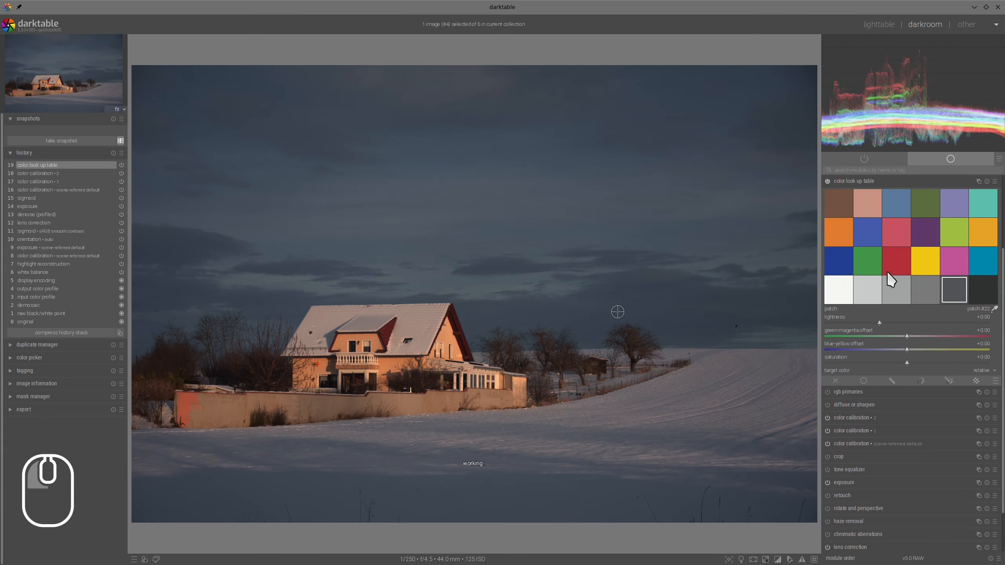
{"action": "left_click", "coordinate": [954, 295], "text": "shift"}
{"action": "left_click", "coordinate": [877, 323]}
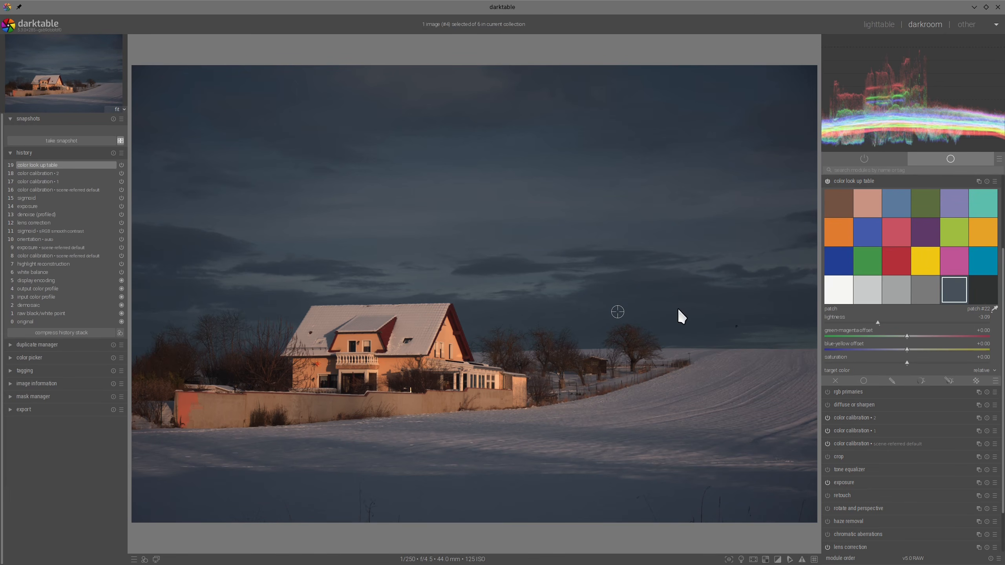
{"action": "left_click", "coordinate": [910, 362]}
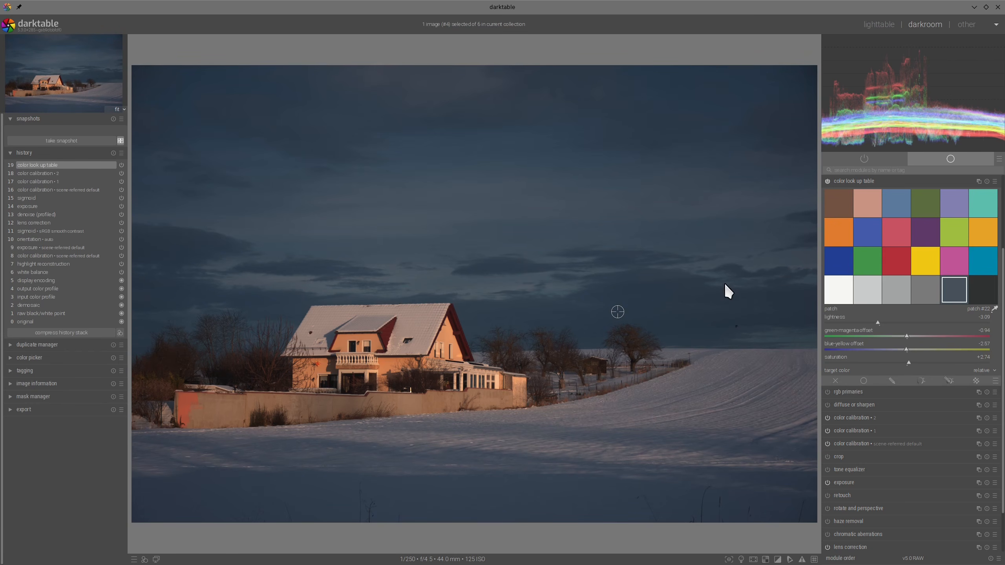
- Assign the sampled snow field colour to patch #21 of the color look up table and set its lightness to about +5.46
{"action": "scroll", "coordinate": [748, 384], "scroll_direction": "up", "scroll_amount": 3}
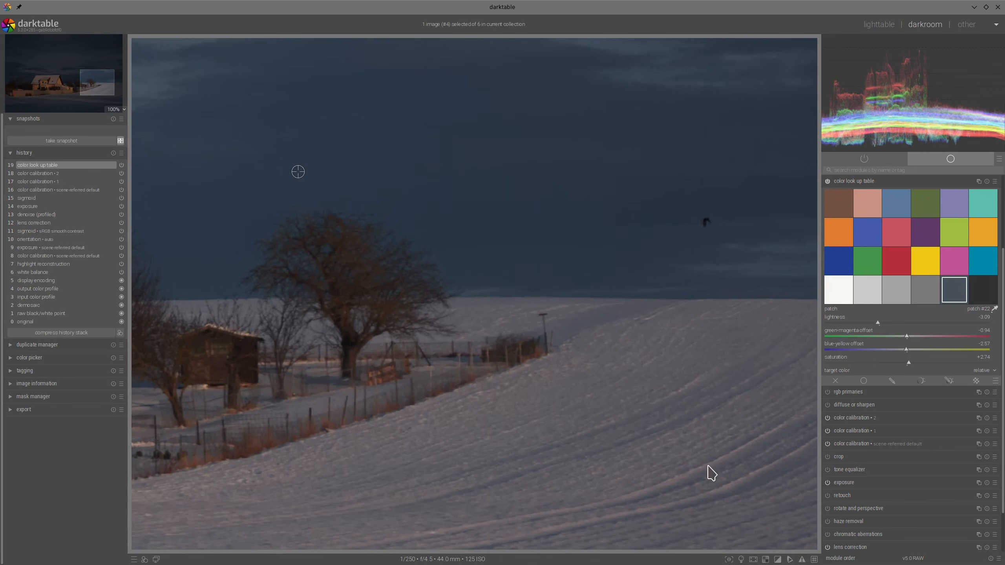
{"action": "left_click", "coordinate": [685, 473]}
{"action": "left_click", "coordinate": [924, 292], "text": "shift"}
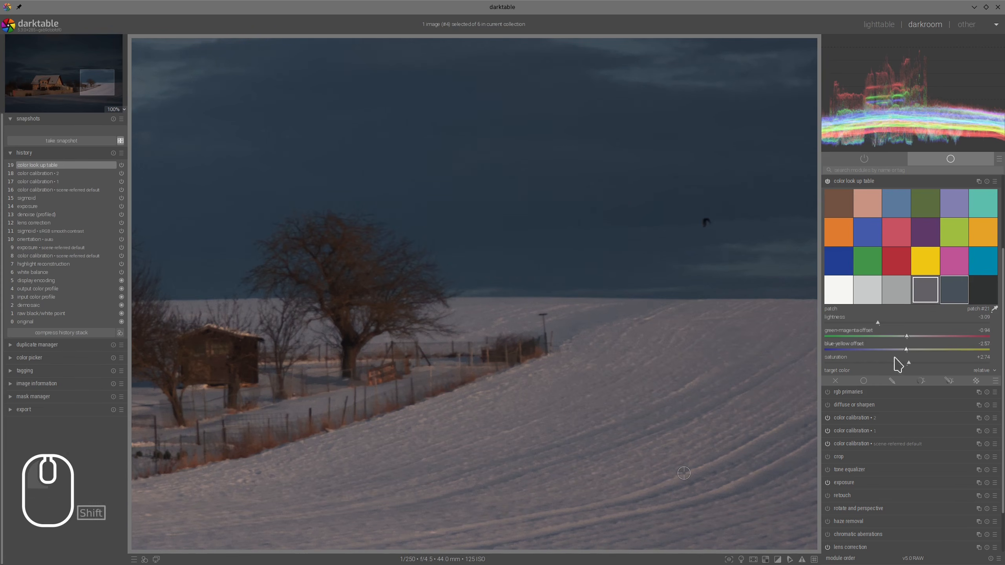
{"action": "double_click", "coordinate": [925, 292]}
{"action": "left_click", "coordinate": [882, 324]}
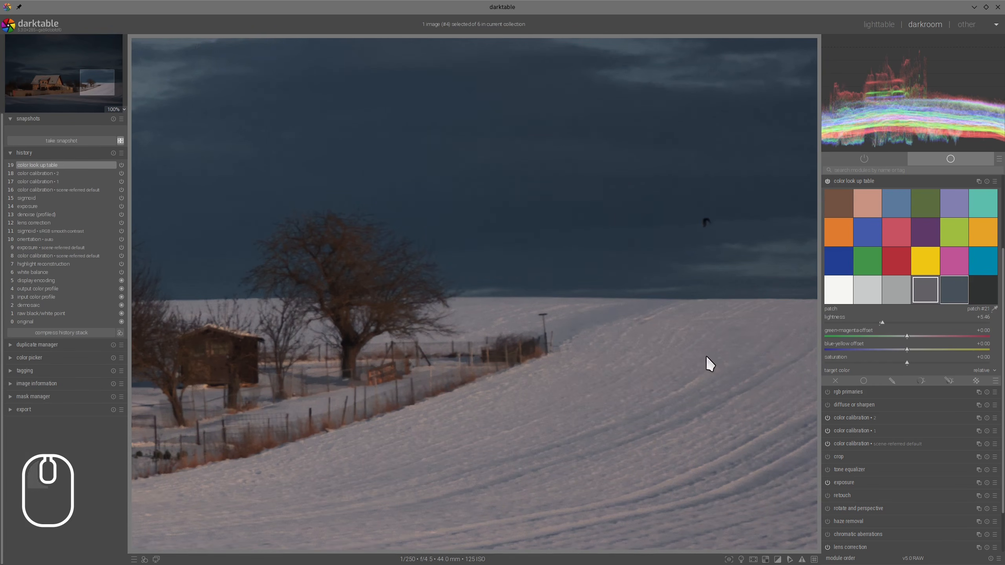
- Compare the whole snowy house photo with color look up table off and on, and collapse the module
{"action": "scroll", "coordinate": [709, 358], "scroll_direction": "down", "scroll_amount": 2}
{"action": "scroll", "coordinate": [710, 354], "scroll_direction": "down", "scroll_amount": 1}
{"action": "scroll", "coordinate": [833, 324], "scroll_direction": "up", "scroll_amount": 5}
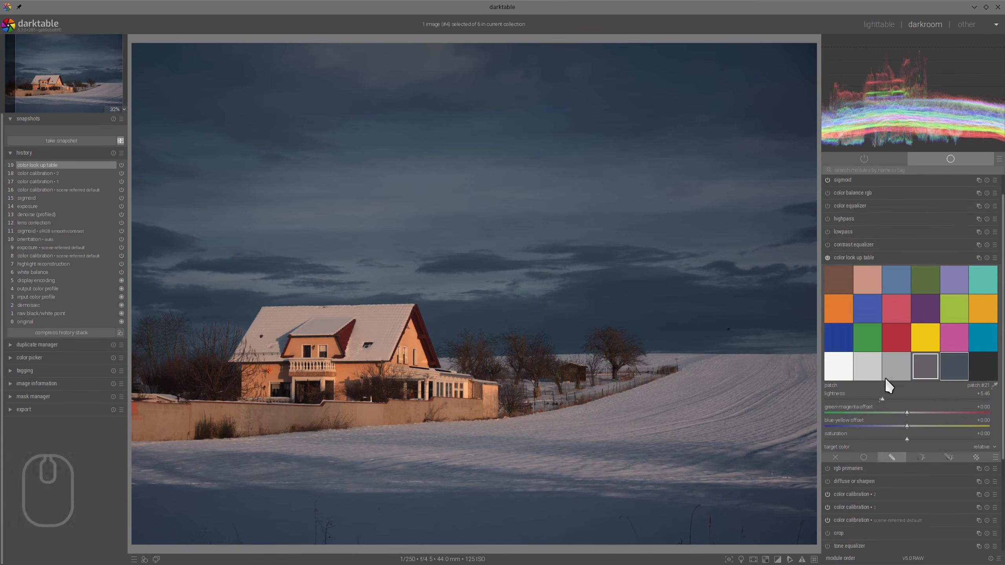
{"action": "left_click", "coordinate": [828, 283]}
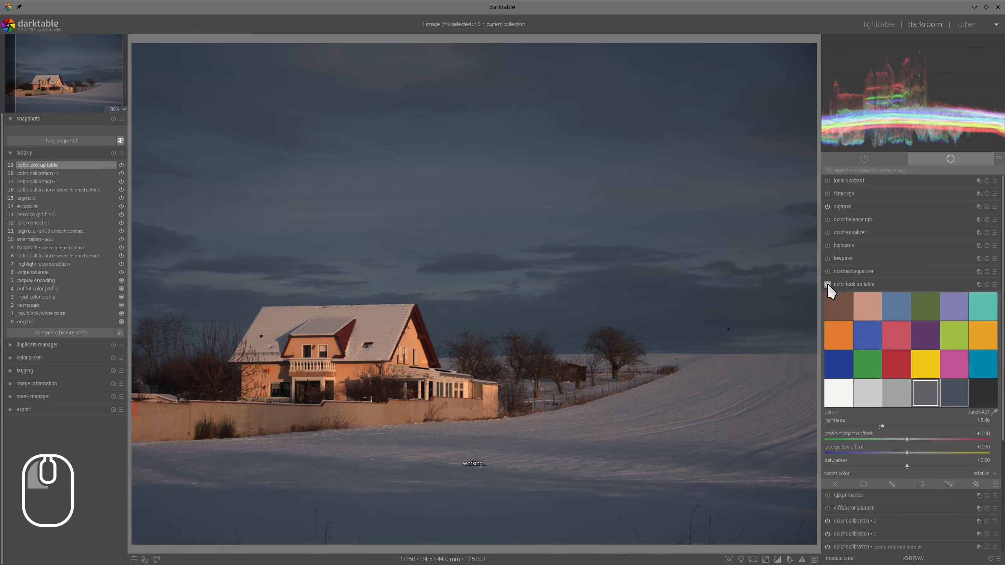
{"action": "left_click", "coordinate": [827, 283]}
{"action": "left_click", "coordinate": [850, 283]}
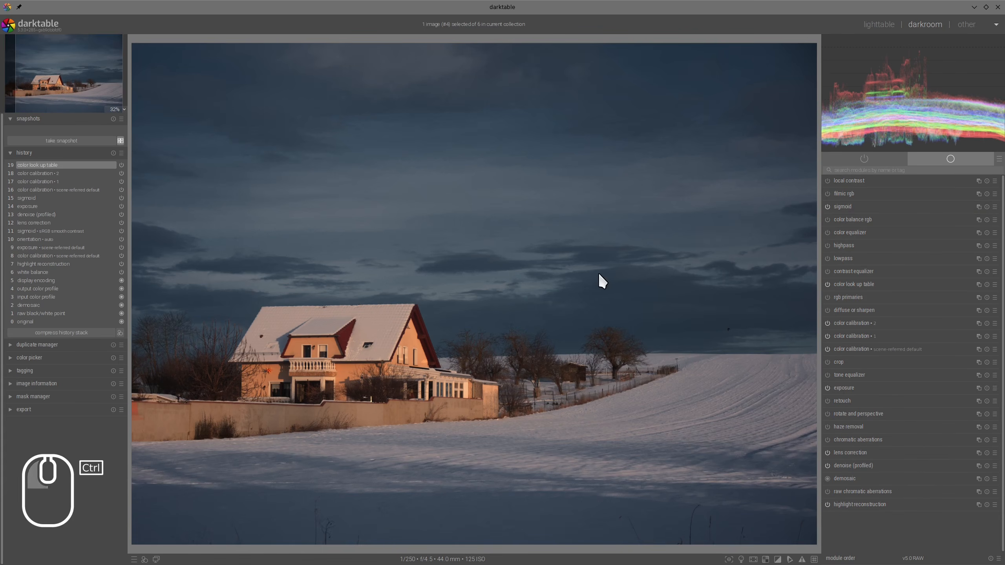
- In color balance rgb, set perceptual saturation shadows to about +35.4% and mid-tones to about +18.8%, and global vibrance to about +18.2%
{"action": "scroll", "coordinate": [599, 272], "scroll_direction": "down", "scroll_amount": 1, "text": "ctrl"}
{"action": "scroll", "coordinate": [600, 273], "scroll_direction": "up", "scroll_amount": 2, "text": "ctrl"}
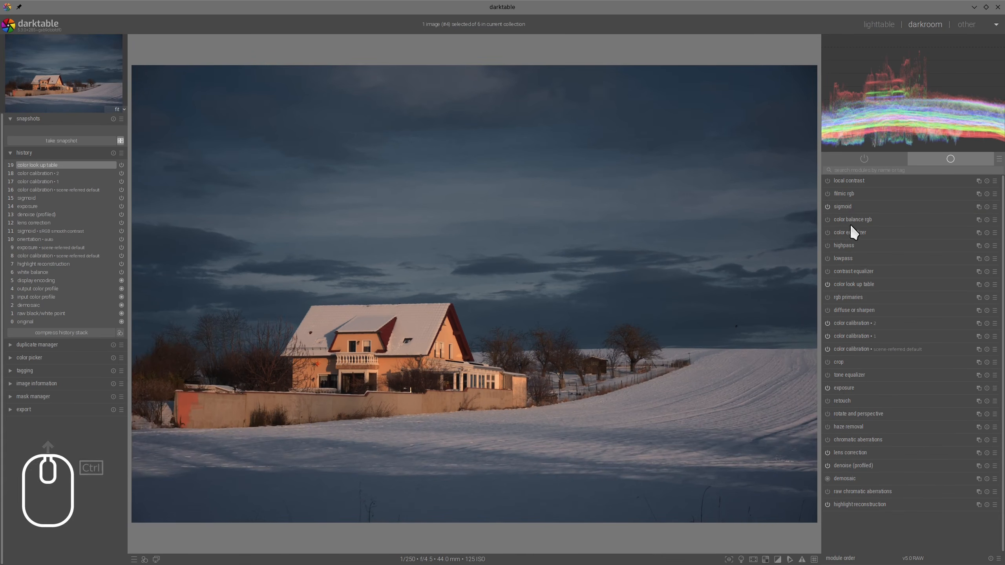
{"action": "left_click", "coordinate": [853, 221]}
{"action": "left_click", "coordinate": [936, 336]}
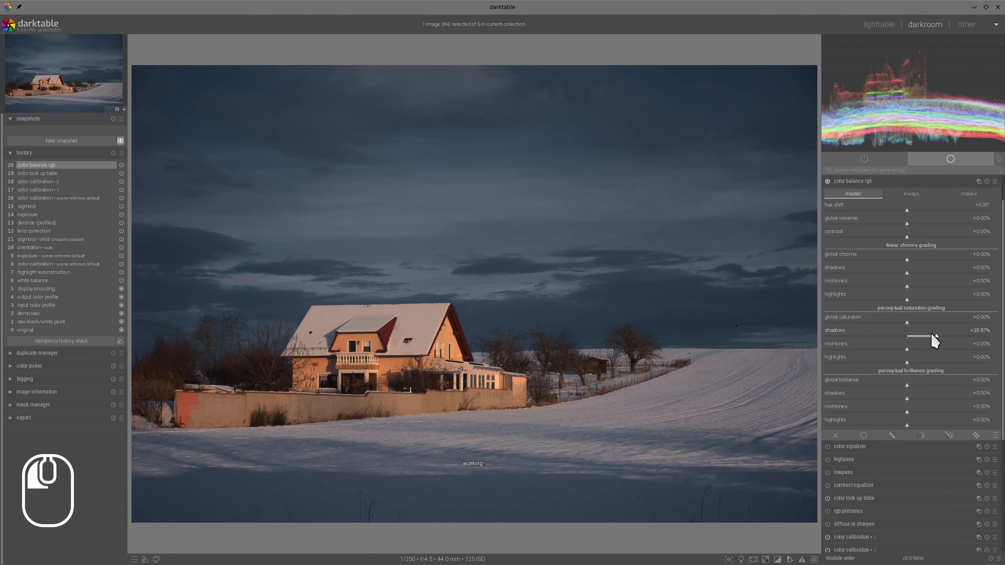
{"action": "left_click", "coordinate": [922, 349]}
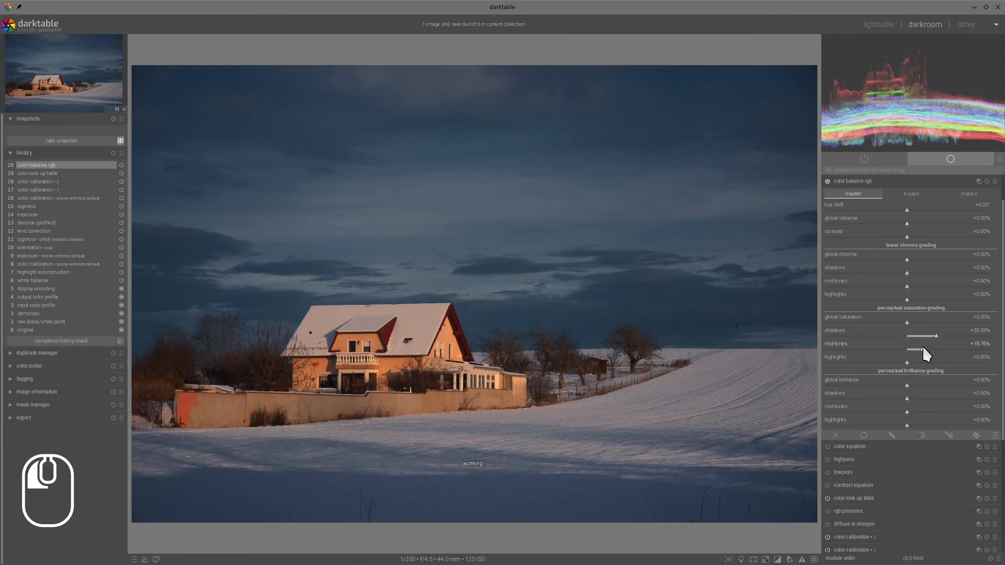
{"action": "left_click", "coordinate": [938, 223]}
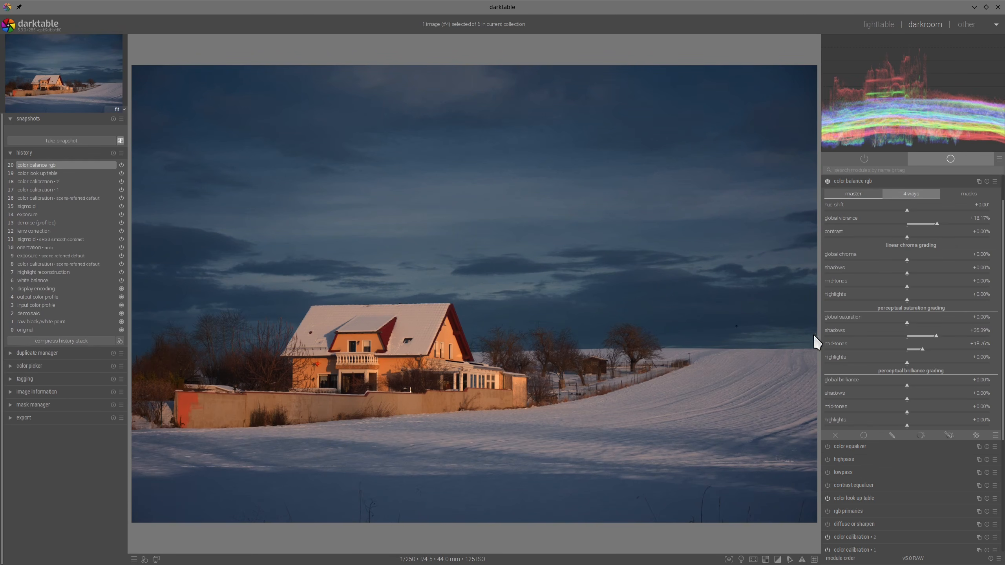
{"action": "scroll", "coordinate": [653, 336], "scroll_direction": "down", "scroll_amount": 1}
{"action": "scroll", "coordinate": [653, 337], "scroll_direction": "up", "scroll_amount": 1}
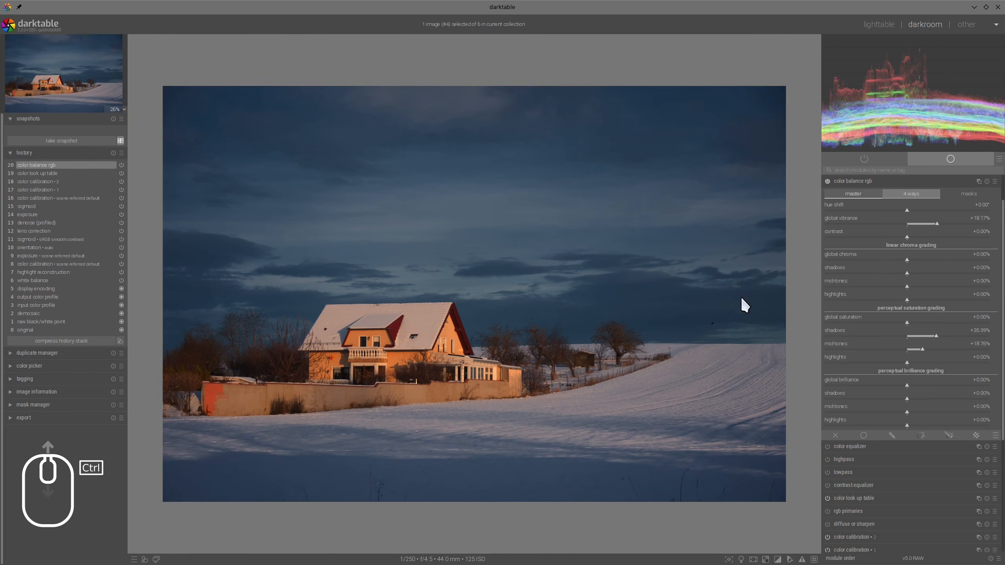
{"action": "left_click", "coordinate": [864, 183]}
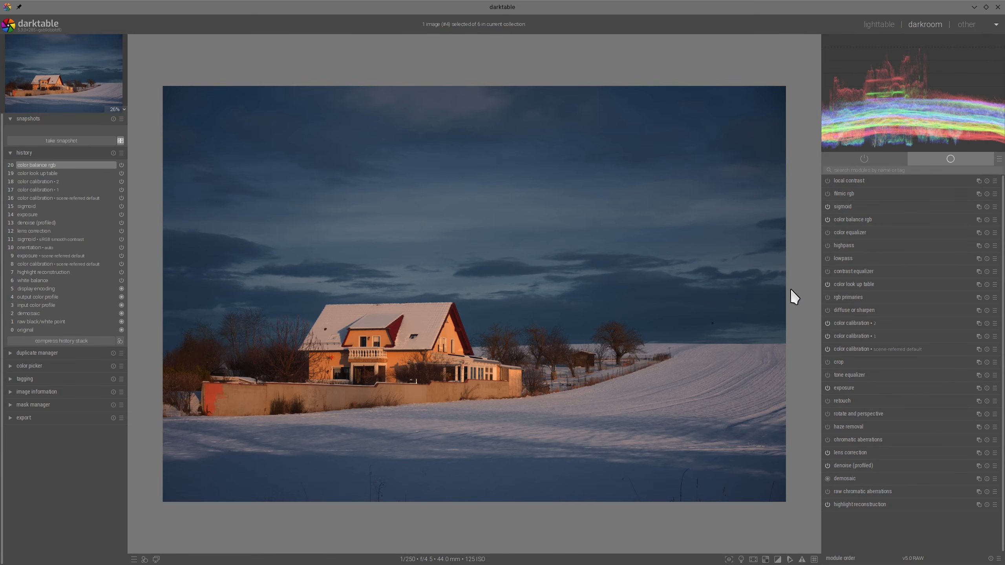
{"action": "mouse_move", "coordinate": [189, 291]}
{"action": "left_mouse_down"}
{"action": "mouse_move", "coordinate": [300, 277]}
{"action": "mouse_move", "coordinate": [725, 292]}
{"action": "mouse_move", "coordinate": [804, 331]}
{"action": "mouse_move", "coordinate": [775, 478]}
{"action": "mouse_move", "coordinate": [249, 449]}
{"action": "mouse_move", "coordinate": [149, 422]}
{"action": "mouse_move", "coordinate": [195, 269]}
{"action": "left_mouse_up"}
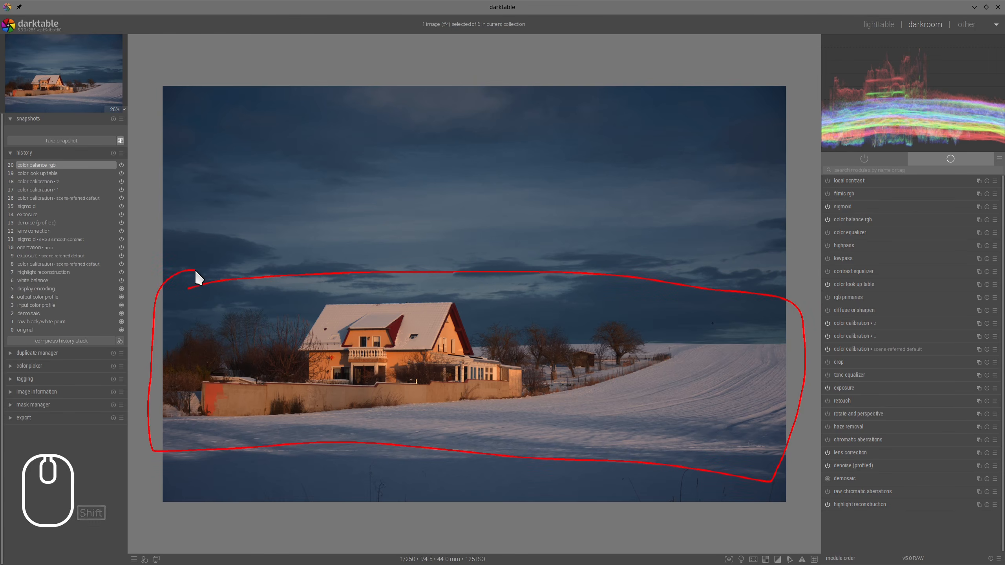
{"action": "key", "text": "alt+F11"}
- Add a second color balance rgb instance with a drawn and parametric mask, and draw a four-node path around the house and sunlit snow
{"action": "left_click", "coordinate": [976, 220]}
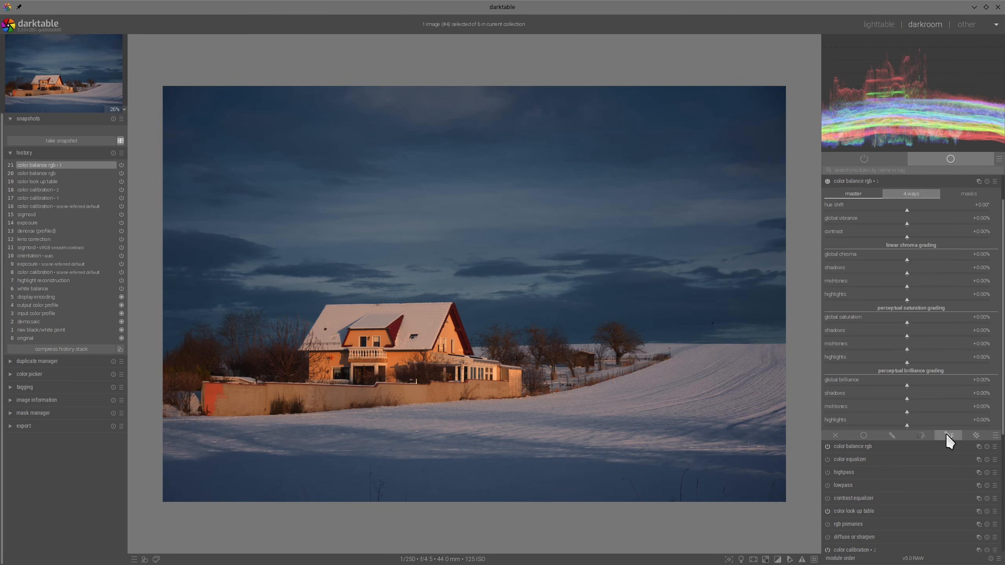
{"action": "left_click", "coordinate": [950, 437]}
{"action": "scroll", "coordinate": [958, 295], "scroll_direction": "down", "scroll_amount": 5}
{"action": "left_click", "coordinate": [970, 378]}
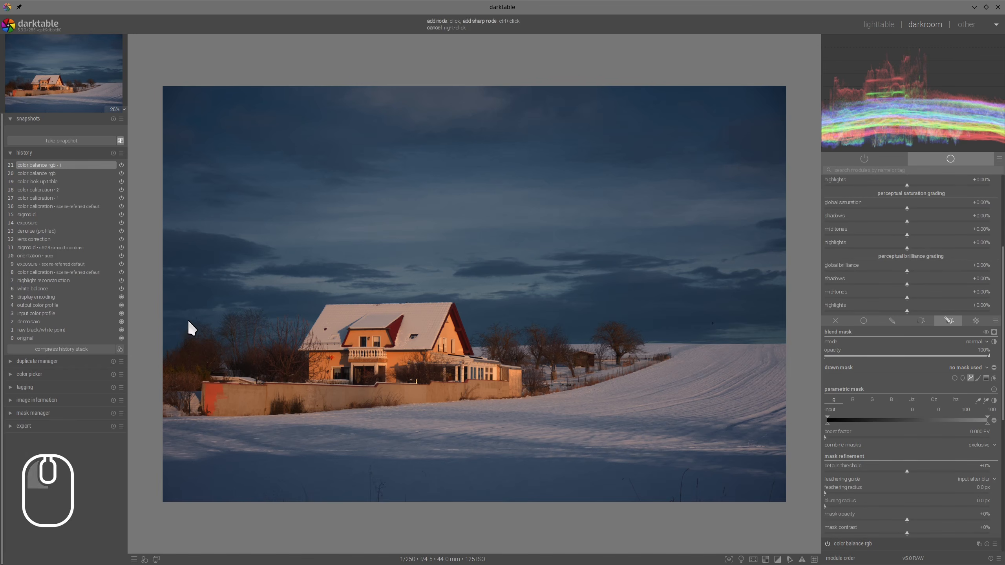
{"action": "left_click", "coordinate": [170, 319]}
{"action": "left_click", "coordinate": [787, 321]}
{"action": "left_click", "coordinate": [775, 411]}
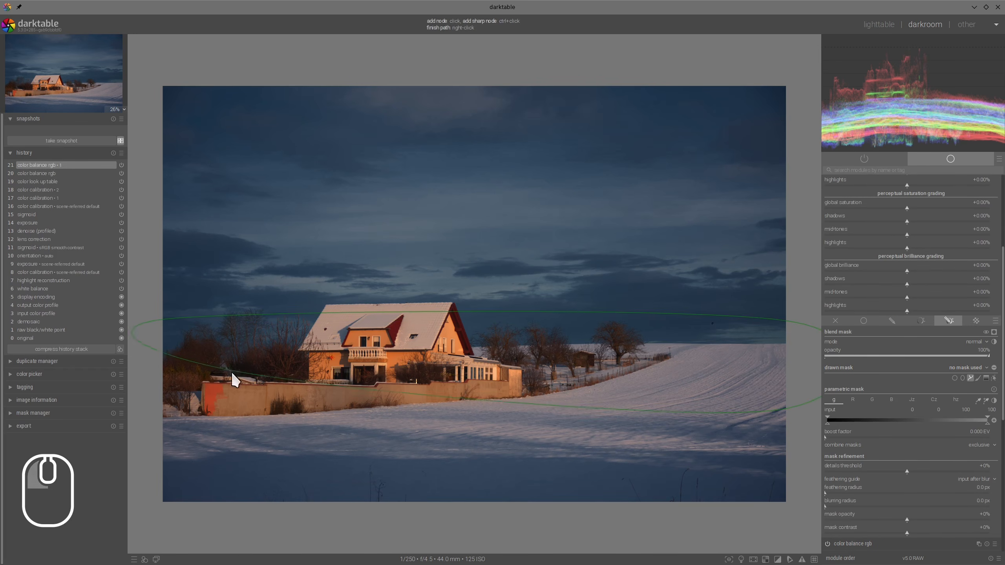
{"action": "left_click", "coordinate": [167, 387]}
{"action": "right_click", "coordinate": [167, 387]}
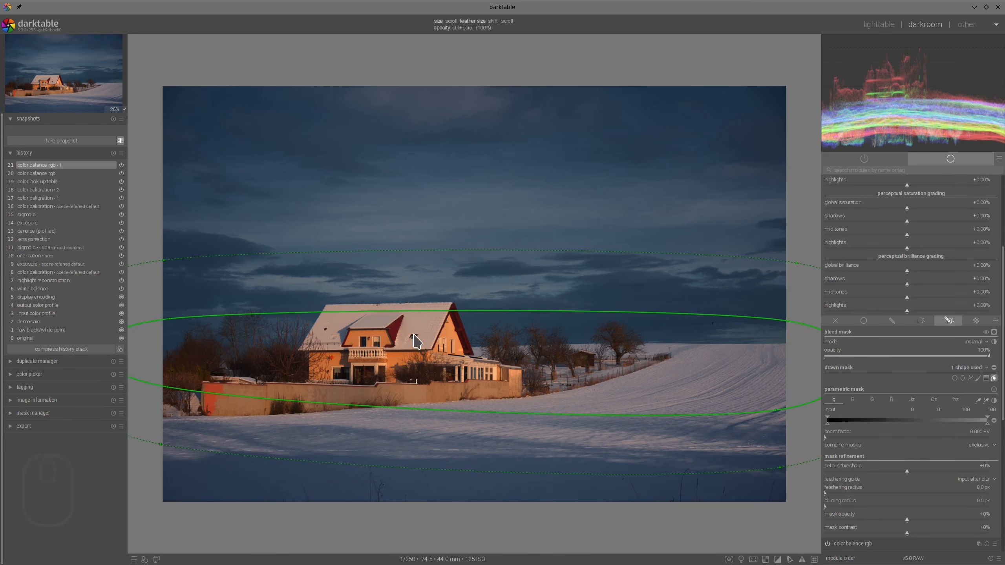
- Adjust the path's position and its node on the snow field, invert the drawn mask's polarity, and preview the mask
{"action": "left_click_drag", "start_coordinate": [419, 340], "coordinate": [415, 342]}
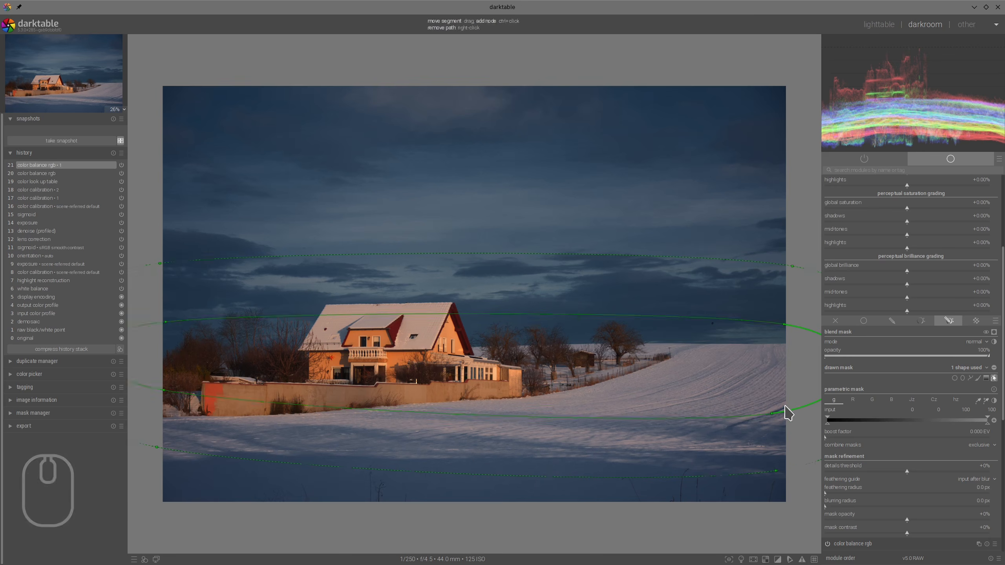
{"action": "left_click", "coordinate": [784, 323]}
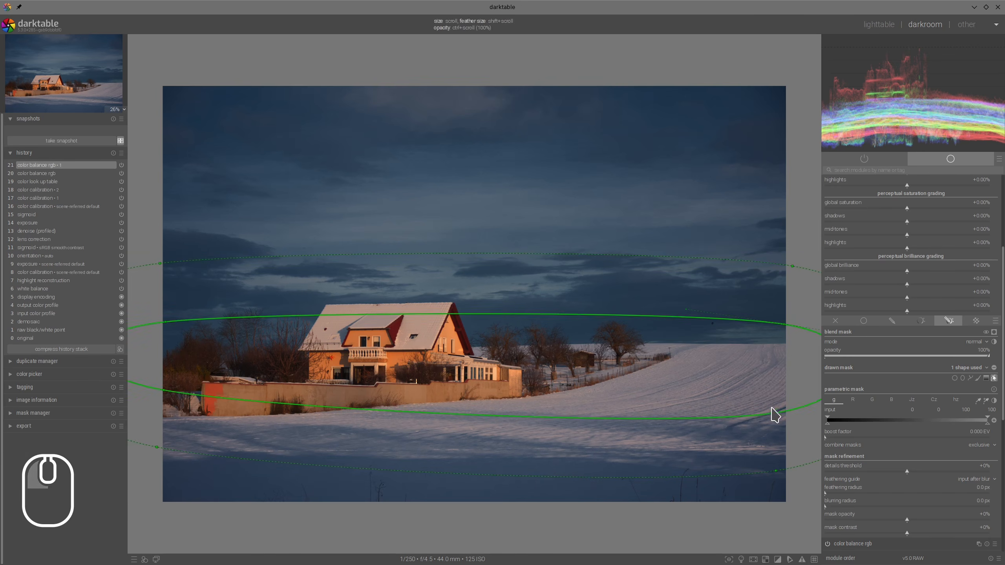
{"action": "left_click_drag", "start_coordinate": [771, 413], "coordinate": [778, 405]}
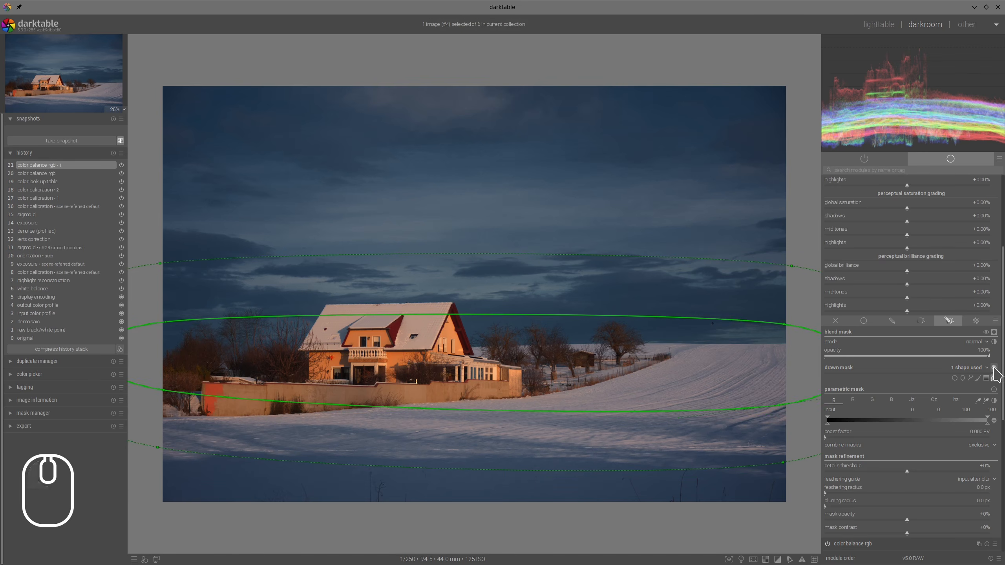
{"action": "left_click", "coordinate": [994, 368]}
{"action": "left_click", "coordinate": [994, 332]}
{"action": "left_click", "coordinate": [994, 332]}
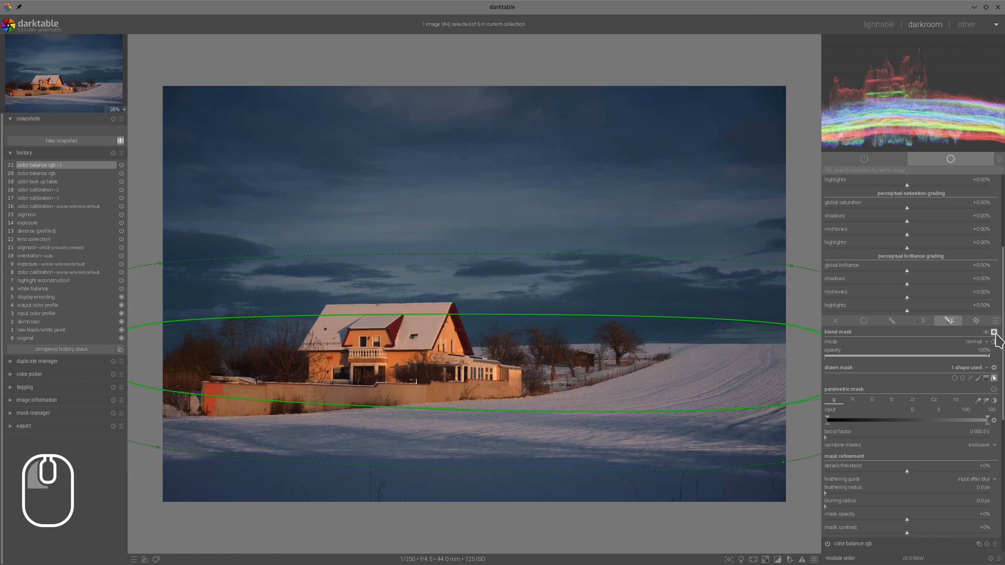
- Set the mask's feathering radius to 101 px and the second color balance rgb instance's global brilliance to about -15.4%
{"action": "mouse_move", "coordinate": [864, 498]}
{"action": "left_mouse_down"}
{"action": "mouse_move", "coordinate": [898, 498]}
{"action": "mouse_move", "coordinate": [942, 363]}
{"action": "mouse_move", "coordinate": [931, 282]}
{"action": "mouse_move", "coordinate": [897, 273]}
{"action": "left_mouse_up"}
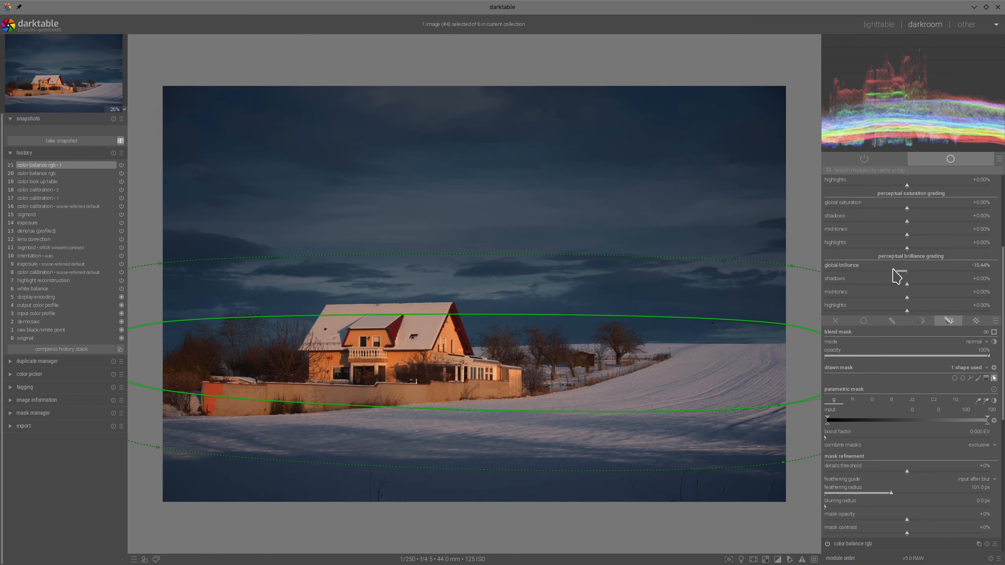
{"action": "scroll", "coordinate": [907, 277], "scroll_direction": "up", "scroll_amount": 4}
{"action": "left_click", "coordinate": [883, 219]}
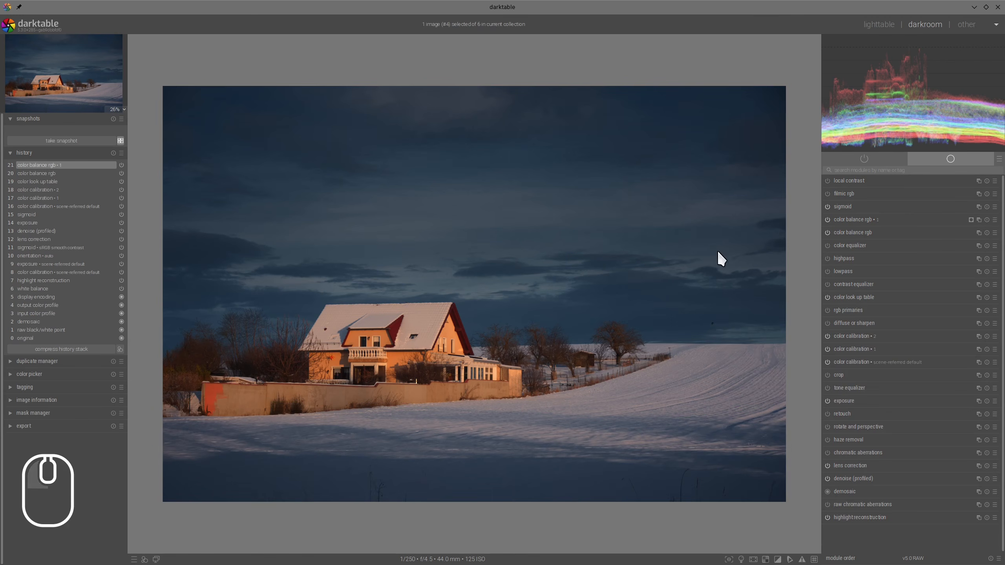
- In color look up table, assign the sampled orange house wall colour to patch #1 and set its lightness to +4.75
{"action": "left_click", "coordinate": [846, 297]}
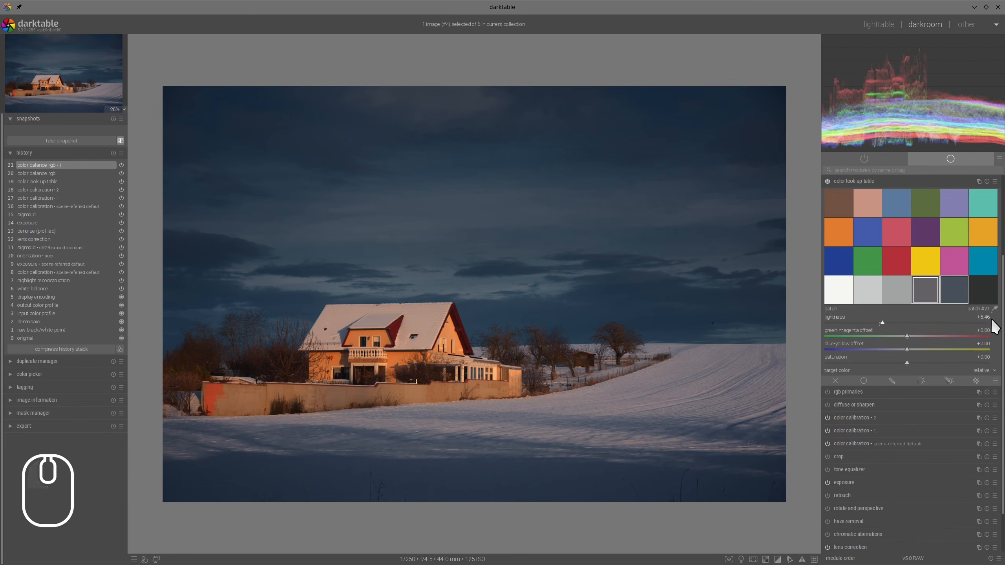
{"action": "scroll", "coordinate": [410, 363], "scroll_direction": "up", "scroll_amount": 3}
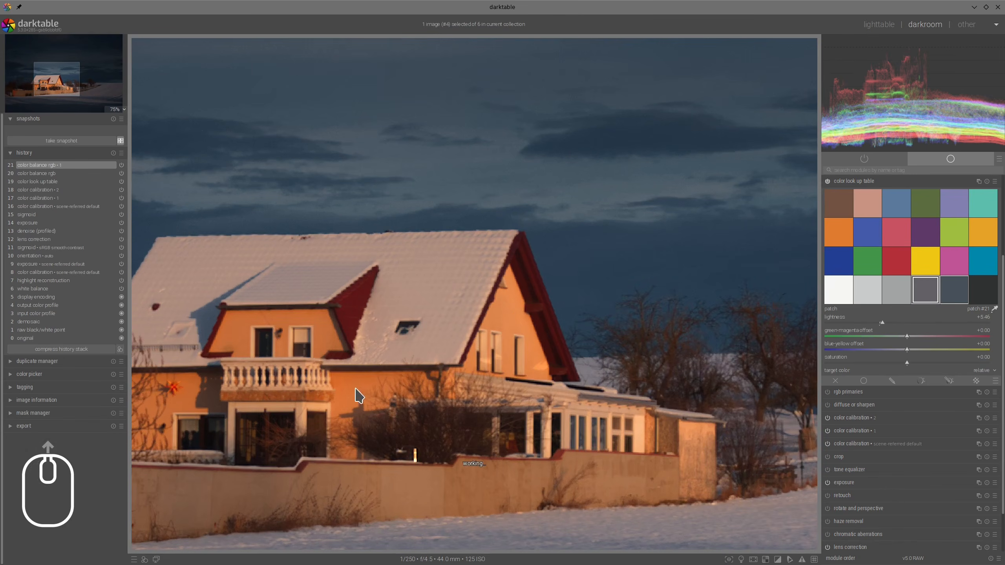
{"action": "left_click", "coordinate": [512, 314]}
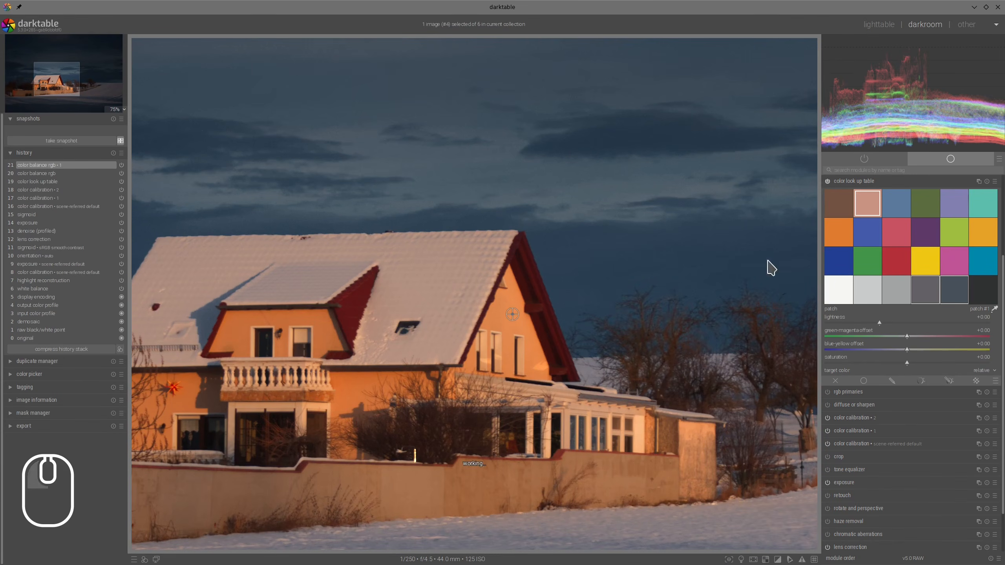
{"action": "left_click", "coordinate": [868, 214]}
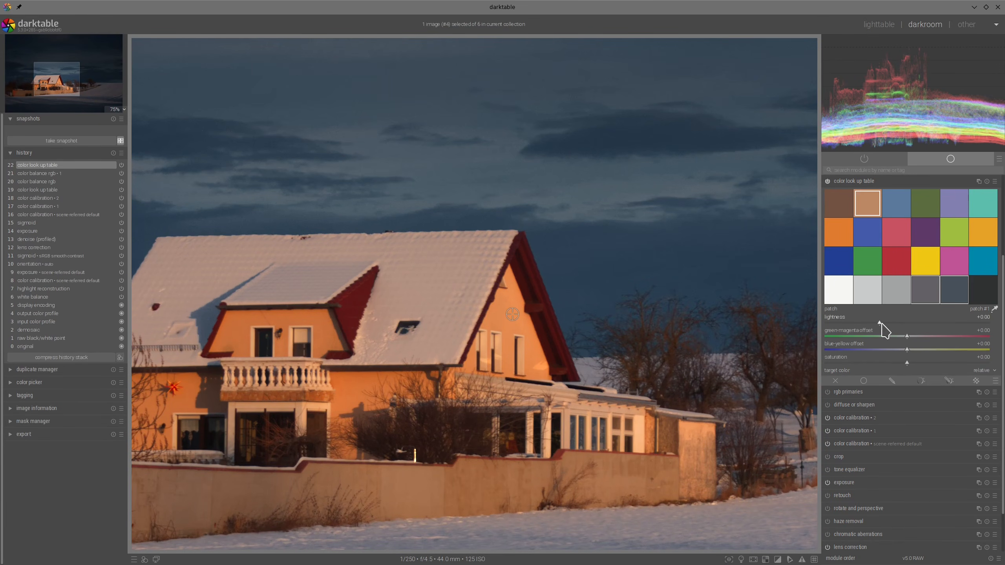
{"action": "left_click", "coordinate": [881, 323]}
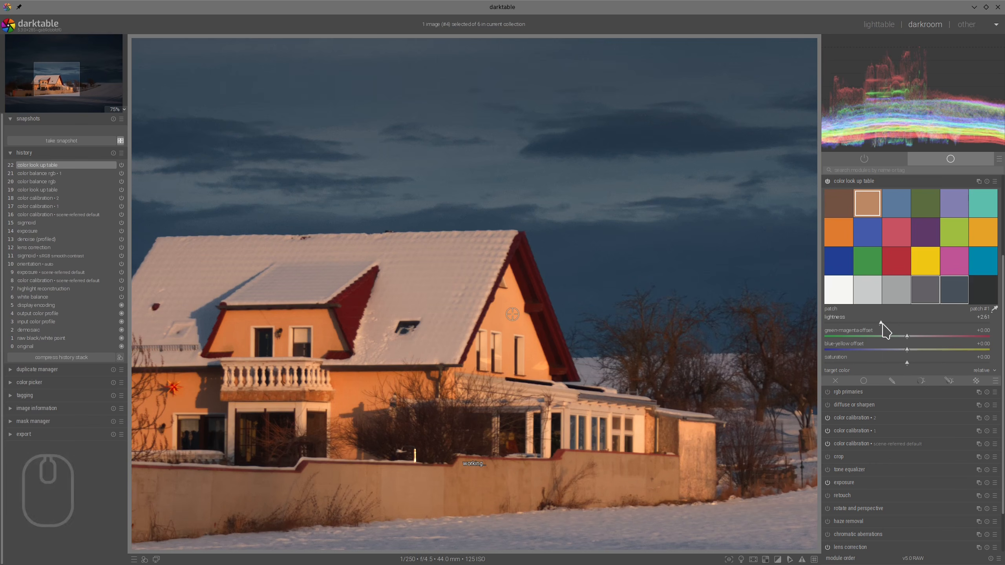
{"action": "scroll", "coordinate": [882, 323], "scroll_direction": "up", "scroll_amount": 4}
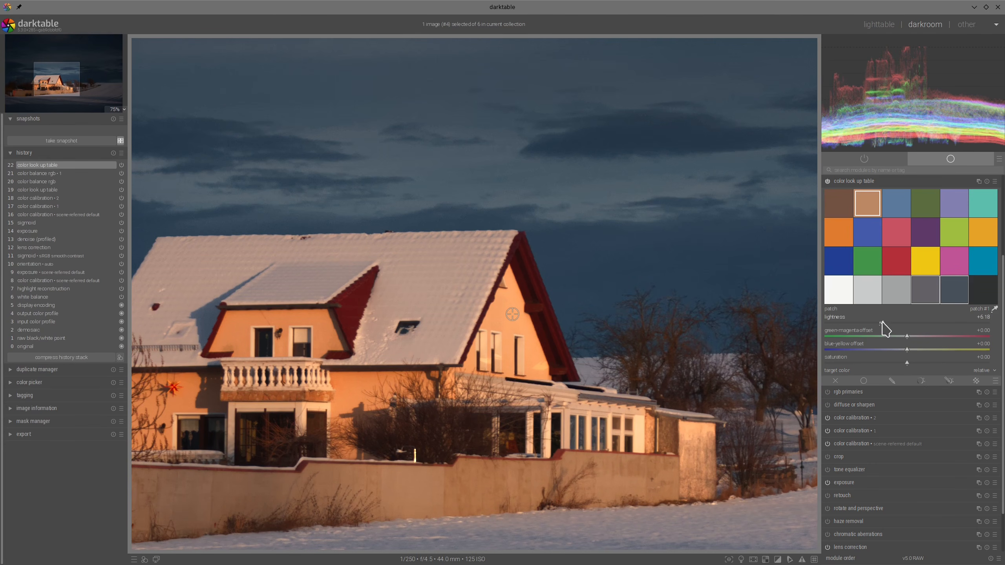
{"action": "scroll", "coordinate": [882, 323], "scroll_direction": "down", "scroll_amount": 3}
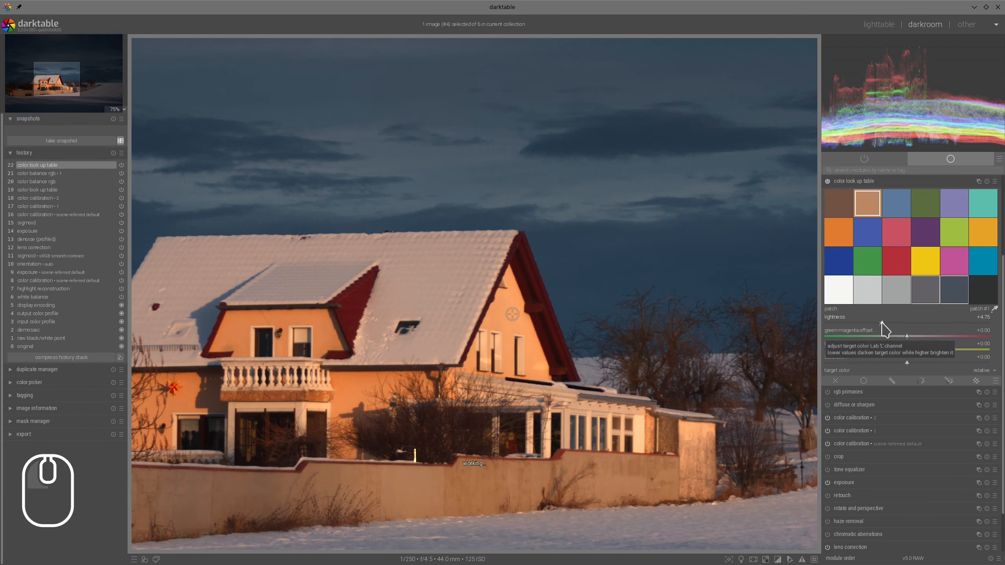
{"action": "scroll", "coordinate": [732, 320], "scroll_direction": "down", "scroll_amount": 6}
{"action": "scroll", "coordinate": [911, 253], "scroll_direction": "up", "scroll_amount": 5}
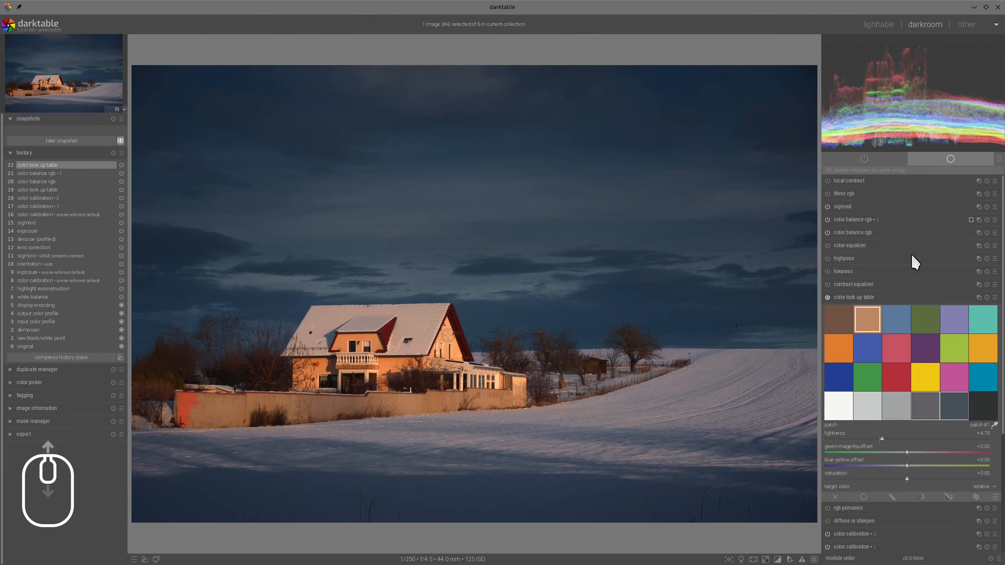
{"action": "left_click", "coordinate": [884, 297]}
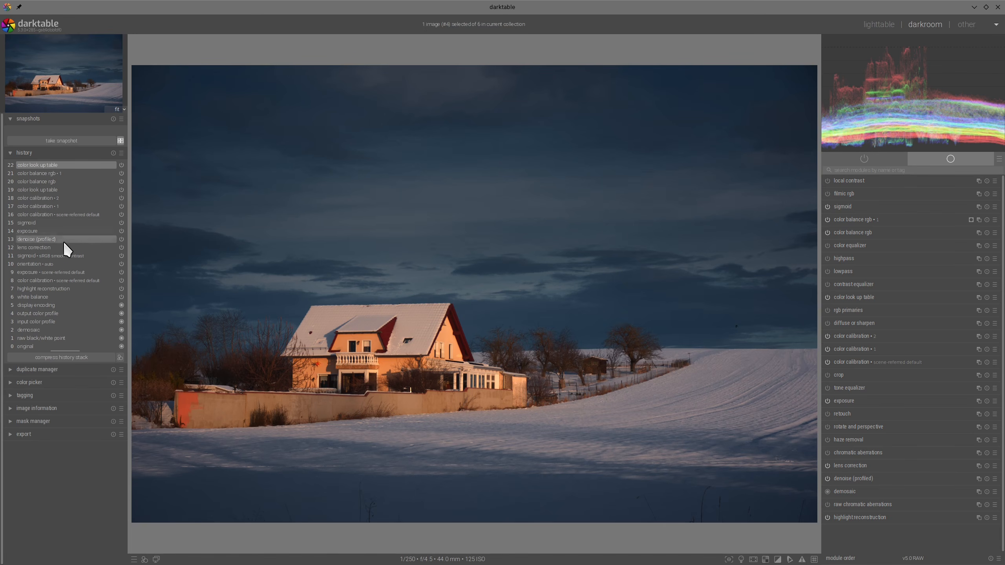
- Take a snapshot of the lens correction history stage, restore the latest color look up table stage, and compare both versions side by side
{"action": "left_click", "coordinate": [37, 248]}
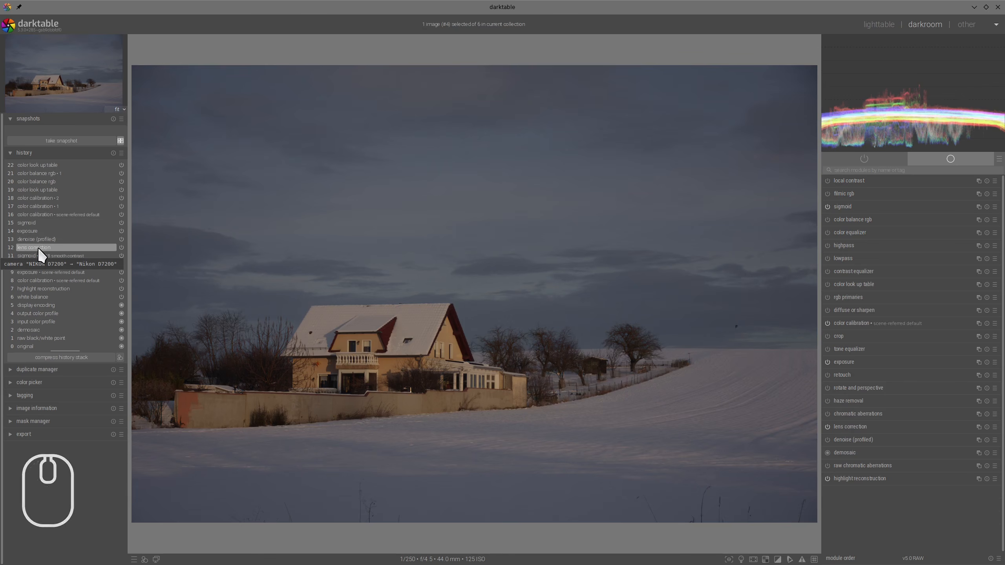
{"action": "left_click", "coordinate": [60, 139]}
{"action": "left_click", "coordinate": [65, 167]}
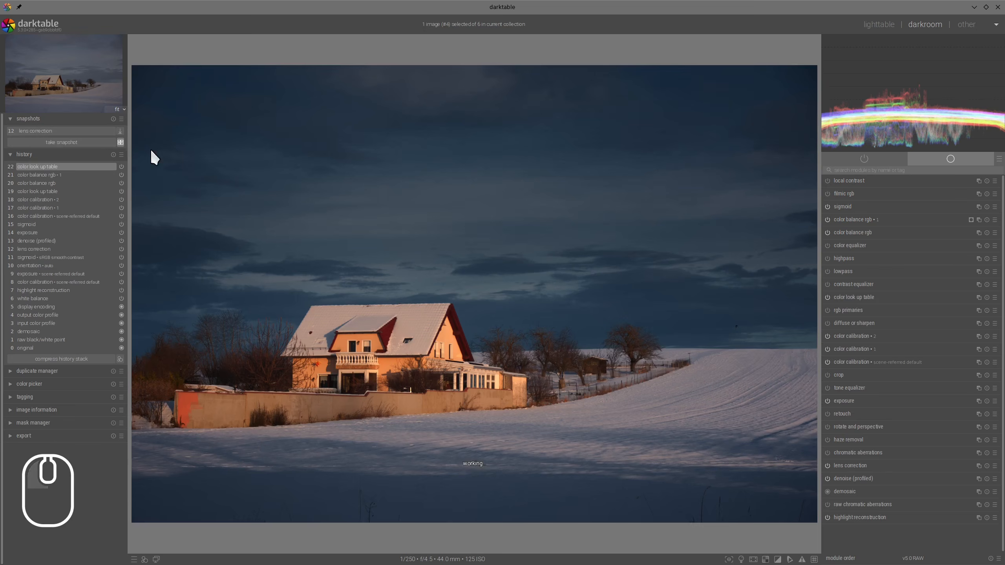
{"action": "left_click", "coordinate": [64, 131]}
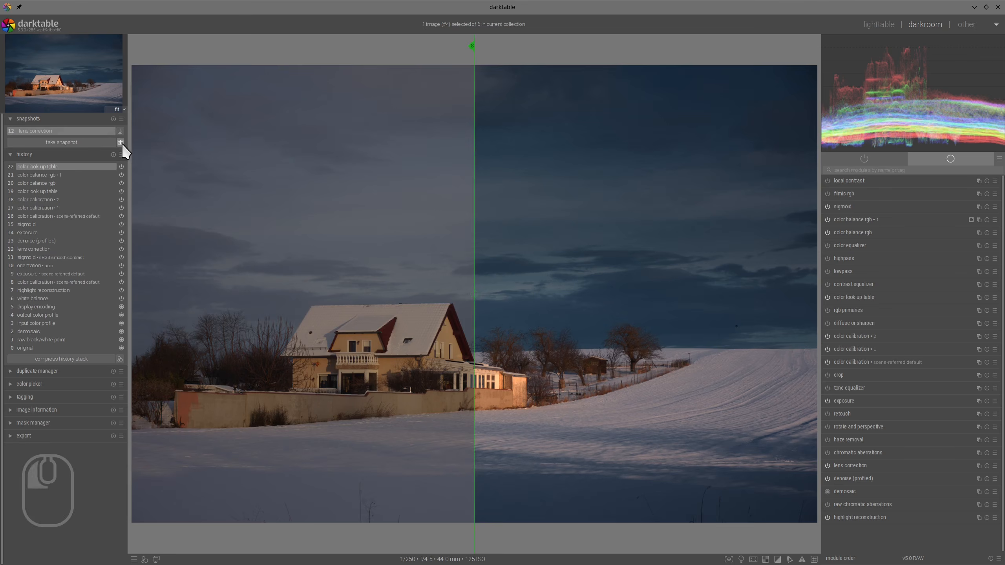
{"action": "left_click", "coordinate": [121, 143]}
{"action": "key", "text": "Tab"}
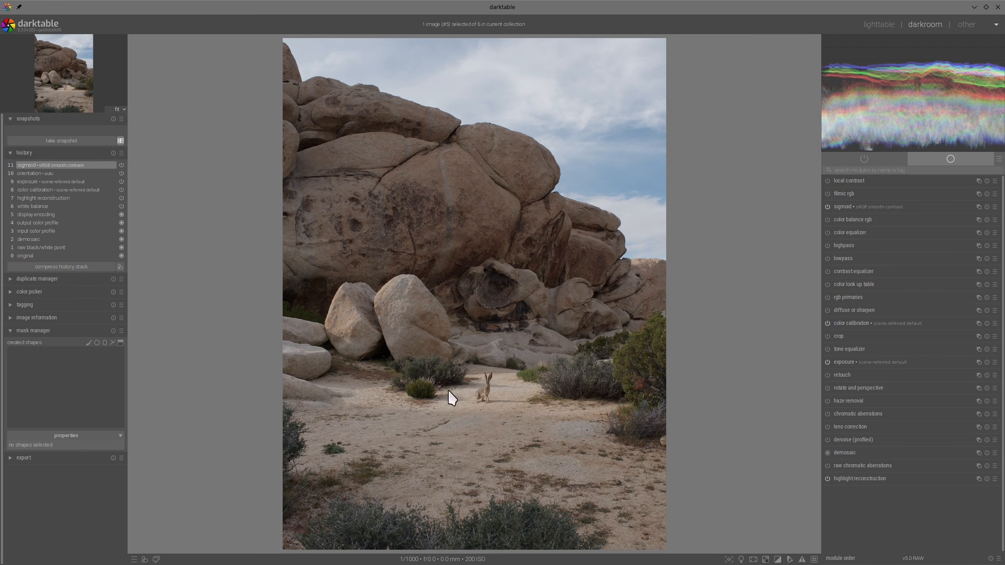
{"action": "mouse_move", "coordinate": [509, 363]}
{"action": "left_mouse_down"}
{"action": "mouse_move", "coordinate": [485, 356]}
{"action": "mouse_move", "coordinate": [502, 413]}
{"action": "mouse_move", "coordinate": [440, 351]}
{"action": "left_mouse_up"}
{"action": "key", "text": "alt+F11"}
- Enable lens correction and denoise (profiled) for the desert boulder photo, and open the lens correction settings
{"action": "left_click", "coordinate": [828, 427]}
{"action": "left_click", "coordinate": [828, 440]}
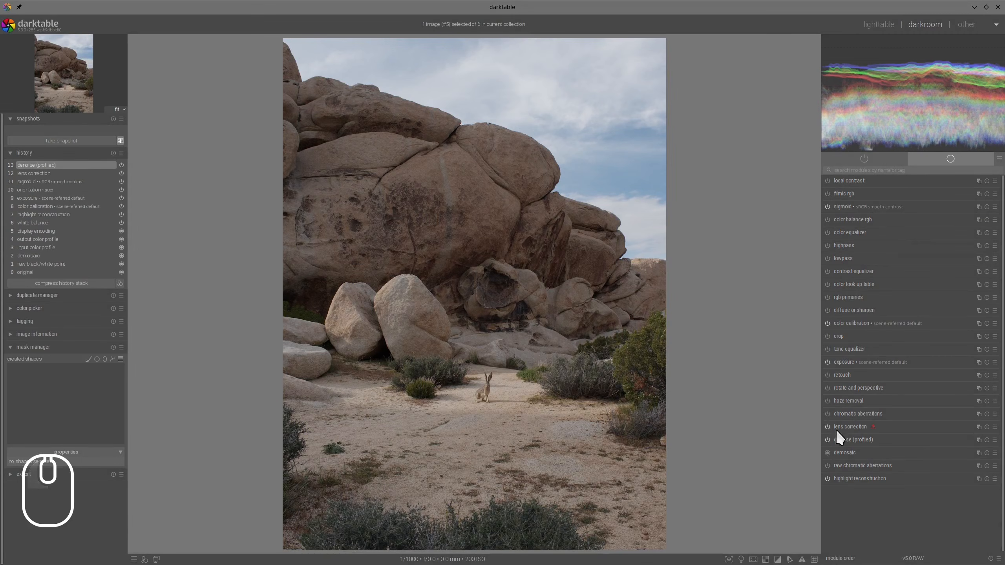
{"action": "left_click", "coordinate": [851, 426]}
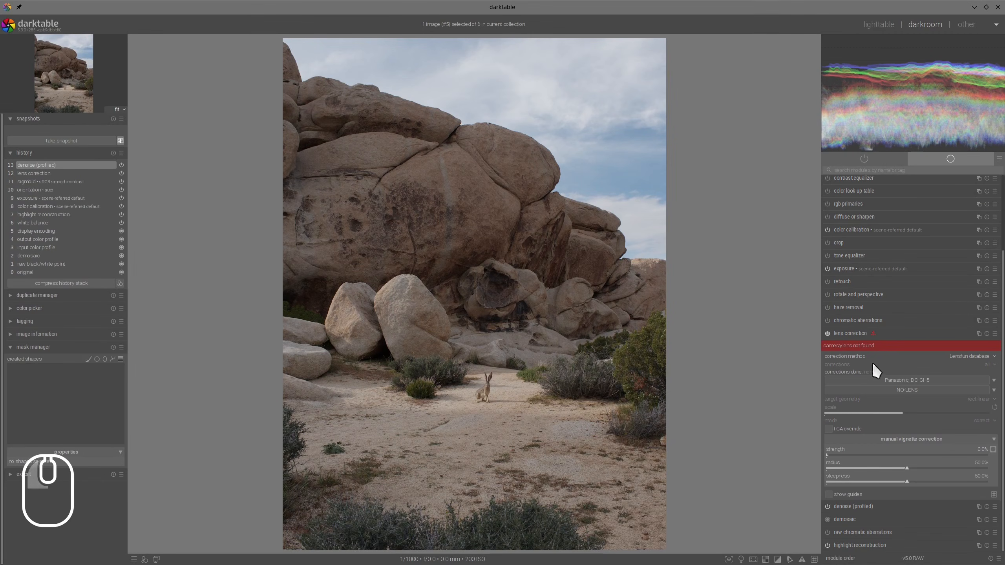
- Collapse the lens correction settings and turn lens correction off for the desert boulder photo
{"action": "left_click", "coordinate": [853, 332]}
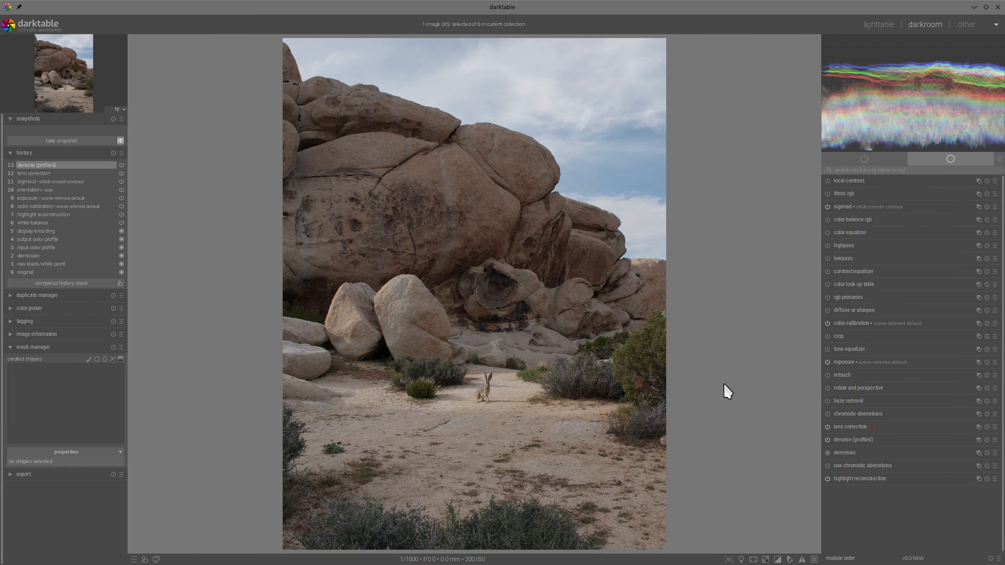
{"action": "left_click", "coordinate": [827, 427]}
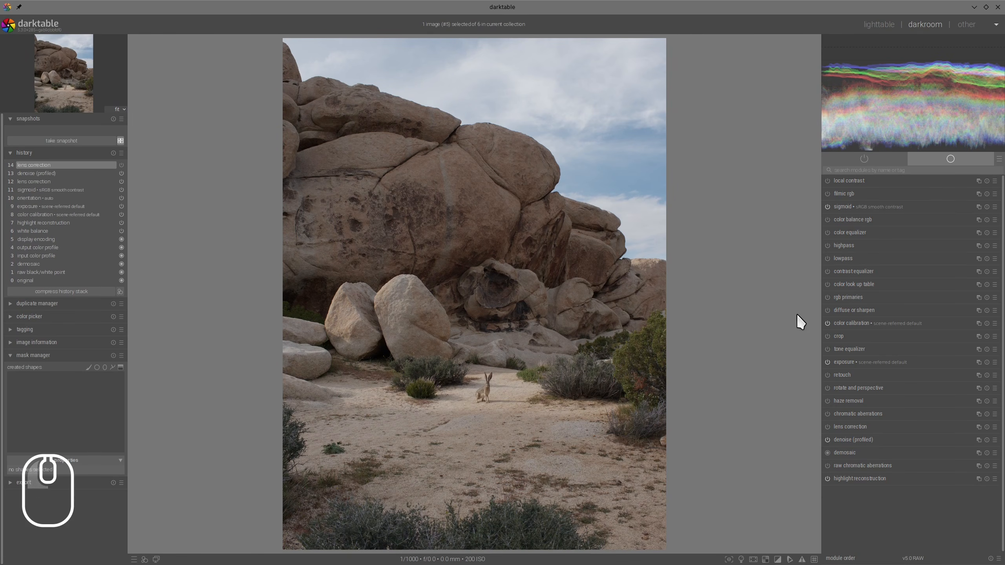
{"action": "scroll", "coordinate": [492, 400], "scroll_direction": "up", "scroll_amount": 2}
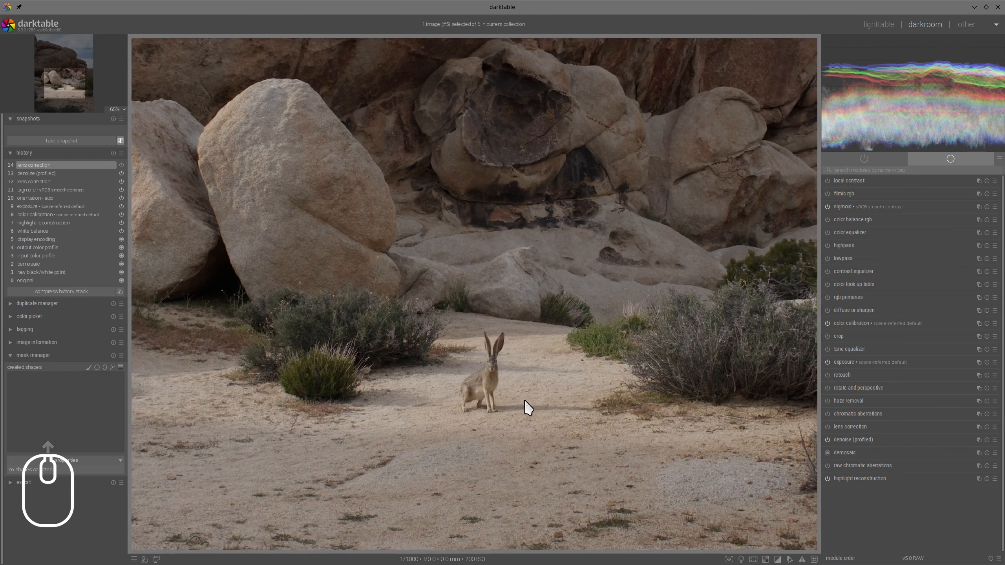
{"action": "scroll", "coordinate": [527, 408], "scroll_direction": "down", "scroll_amount": 2}
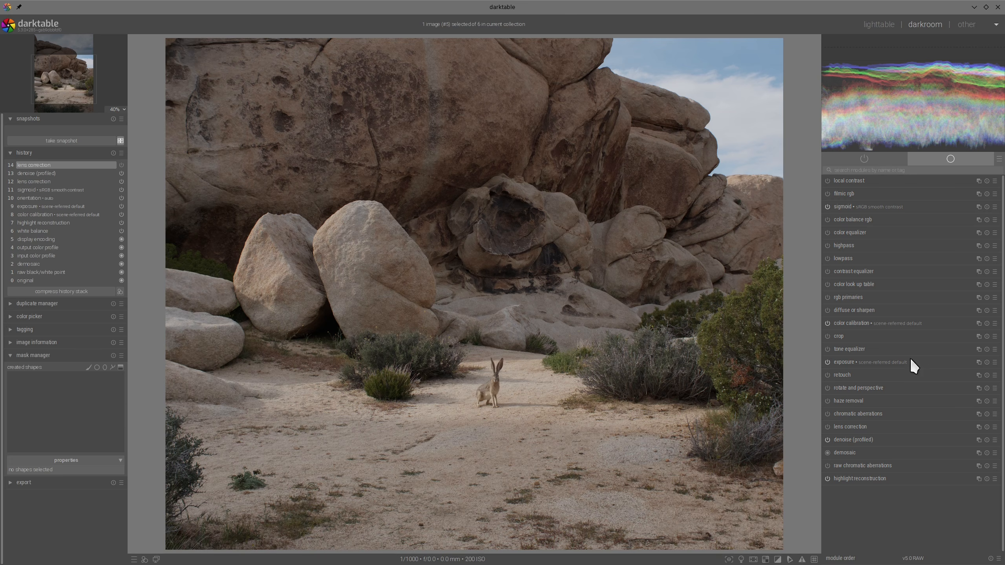
- Add a second exposure instance with a drawn and parametric mask, sampling the g range from sunlit sand beside the rabbit and raising its upper limits to 100
{"action": "left_click", "coordinate": [979, 362]}
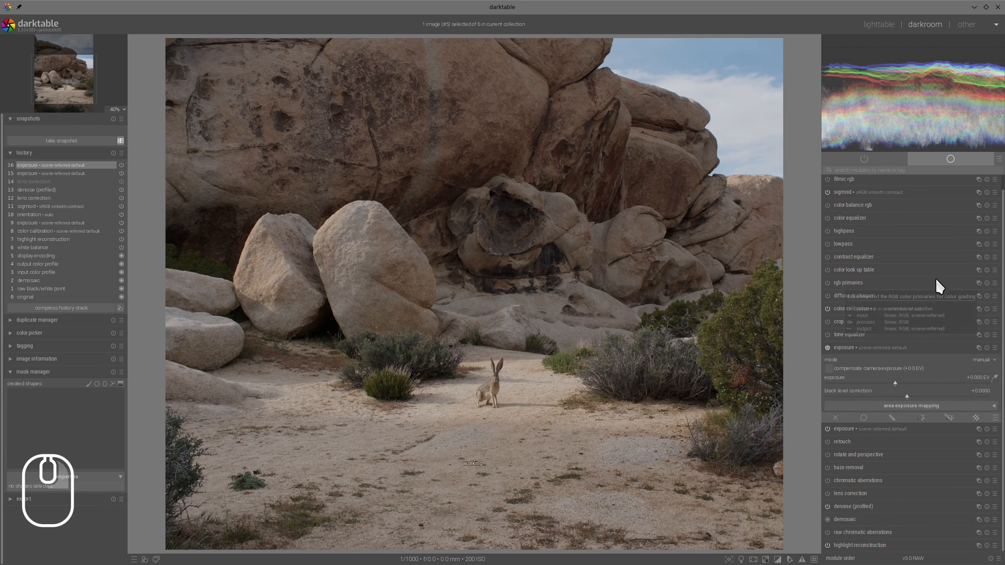
{"action": "left_click", "coordinate": [952, 418]}
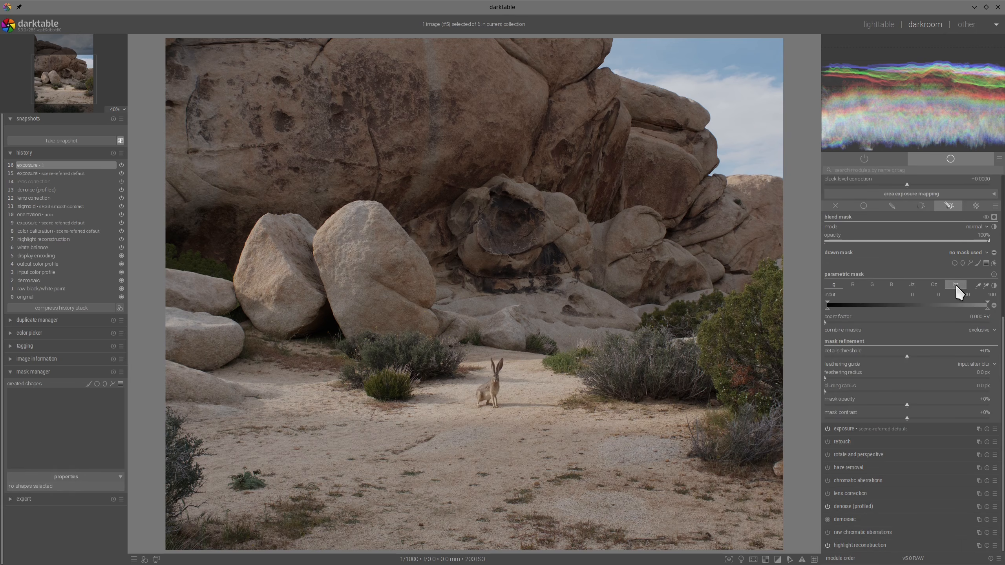
{"action": "left_click", "coordinate": [986, 285]}
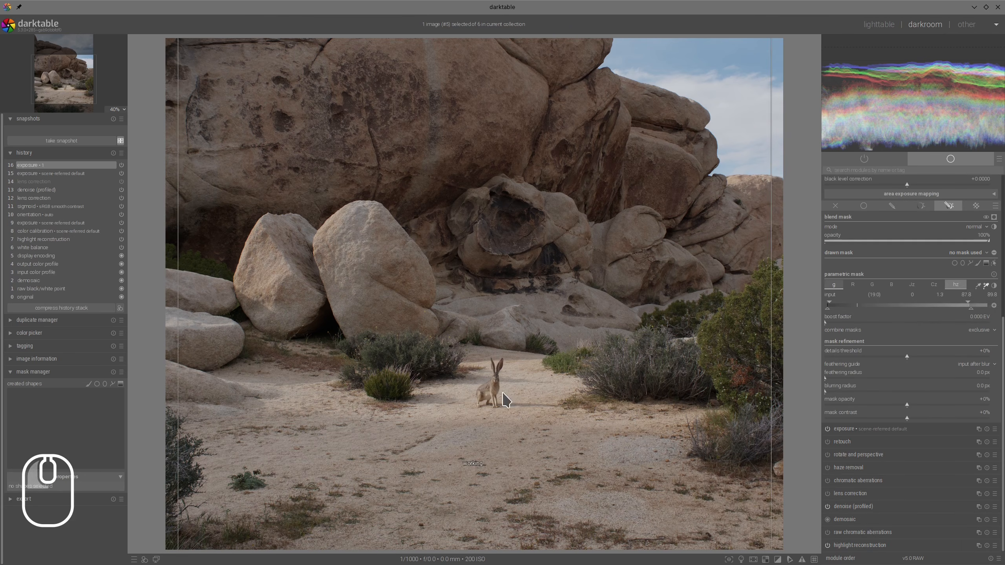
{"action": "scroll", "coordinate": [522, 404], "scroll_direction": "up", "scroll_amount": 2}
{"action": "left_click_drag", "start_coordinate": [528, 370], "coordinate": [555, 396]}
{"action": "left_click_drag", "start_coordinate": [891, 310], "coordinate": [1004, 308]}
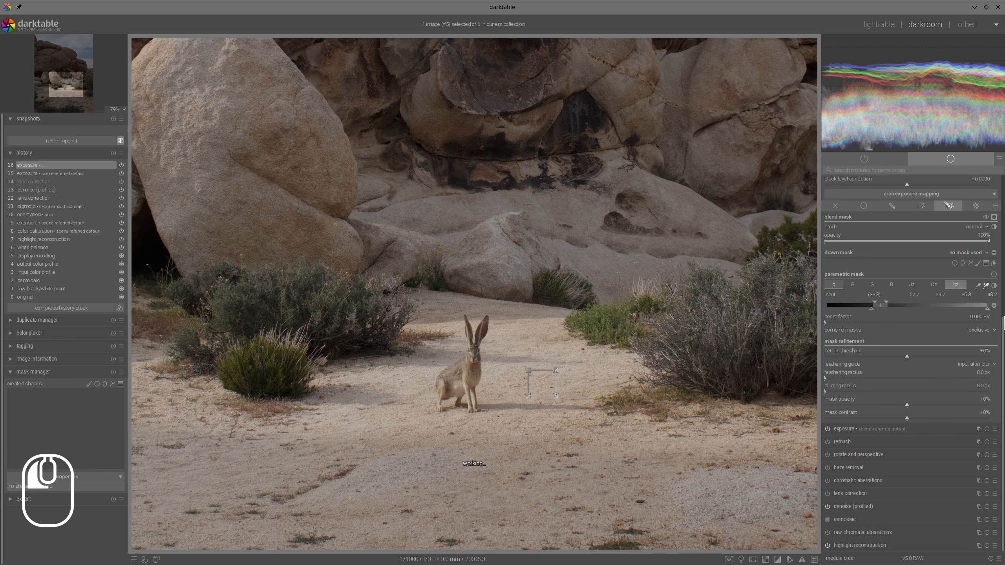
{"action": "left_click_drag", "start_coordinate": [889, 303], "coordinate": [1004, 302]}
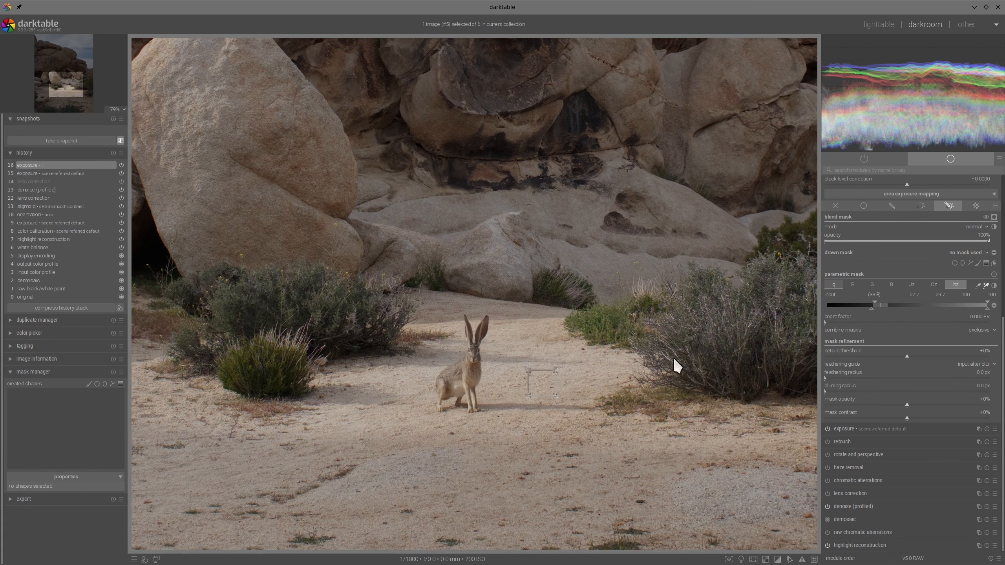
{"action": "scroll", "coordinate": [649, 370], "scroll_direction": "down", "scroll_amount": 2}
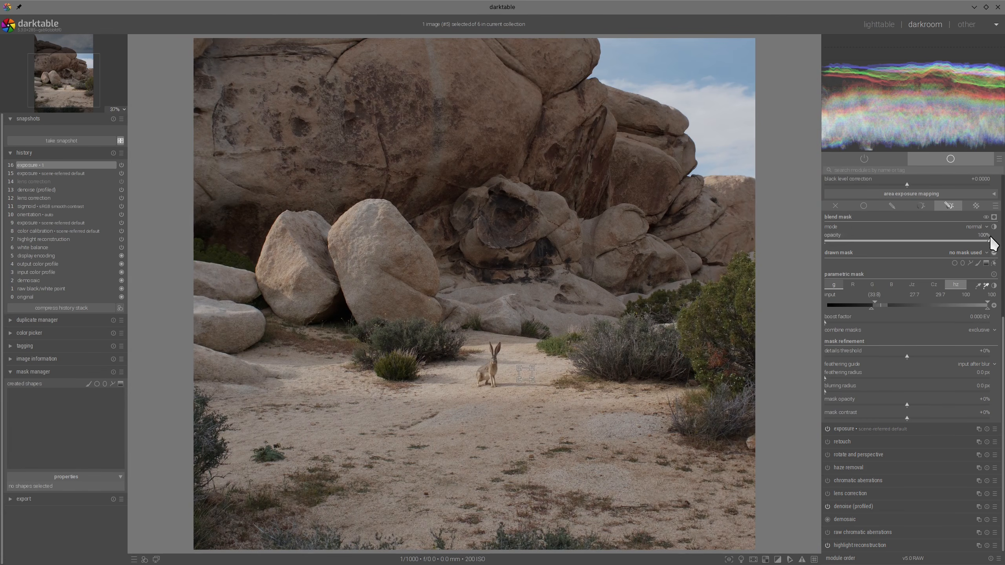
- Display the exposure mask, set its feathering radius to 28.5 px, and invert all parametric channel polarities
{"action": "left_click", "coordinate": [994, 218]}
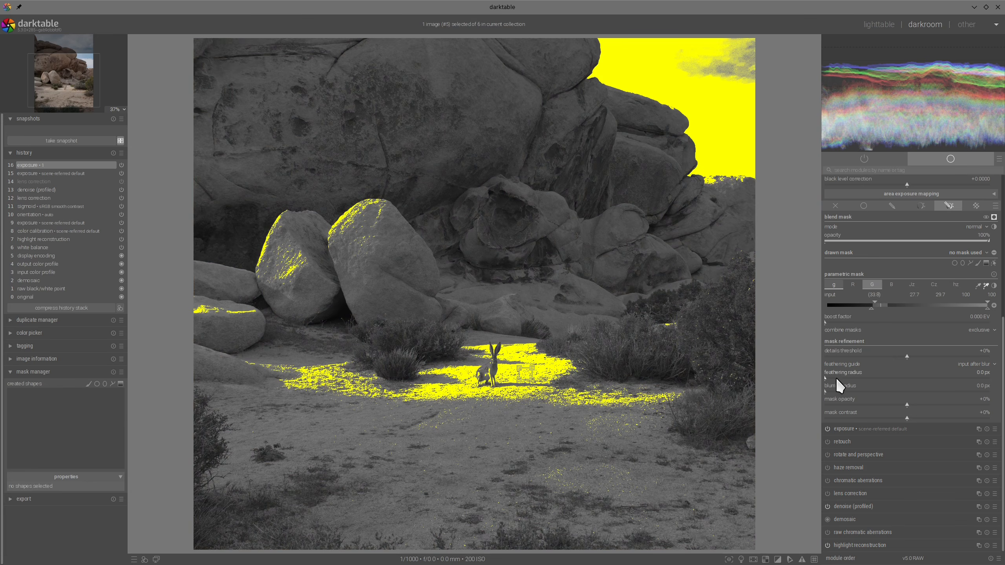
{"action": "left_click_drag", "start_coordinate": [838, 379], "coordinate": [844, 379]}
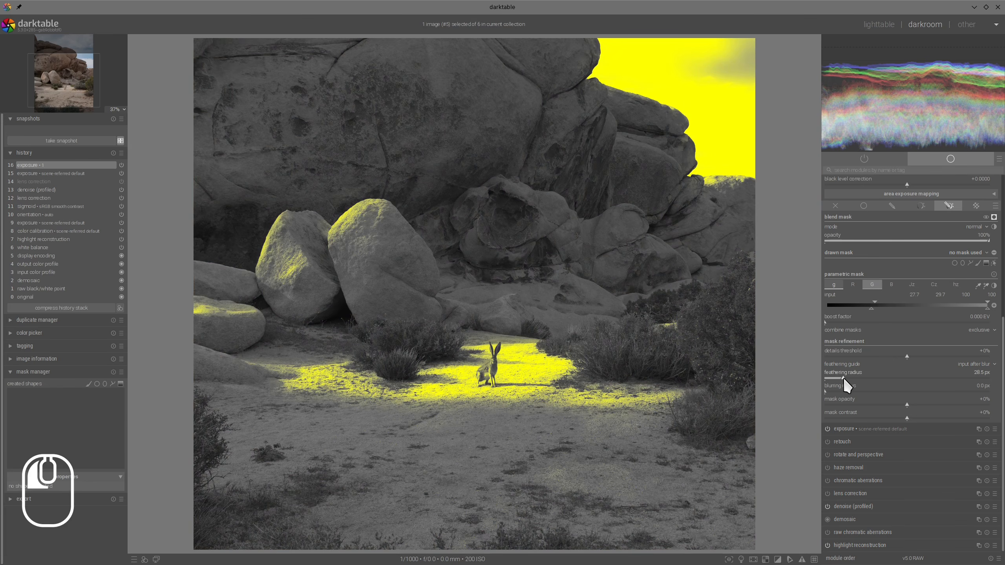
{"action": "scroll", "coordinate": [656, 376], "scroll_direction": "down", "scroll_amount": 1}
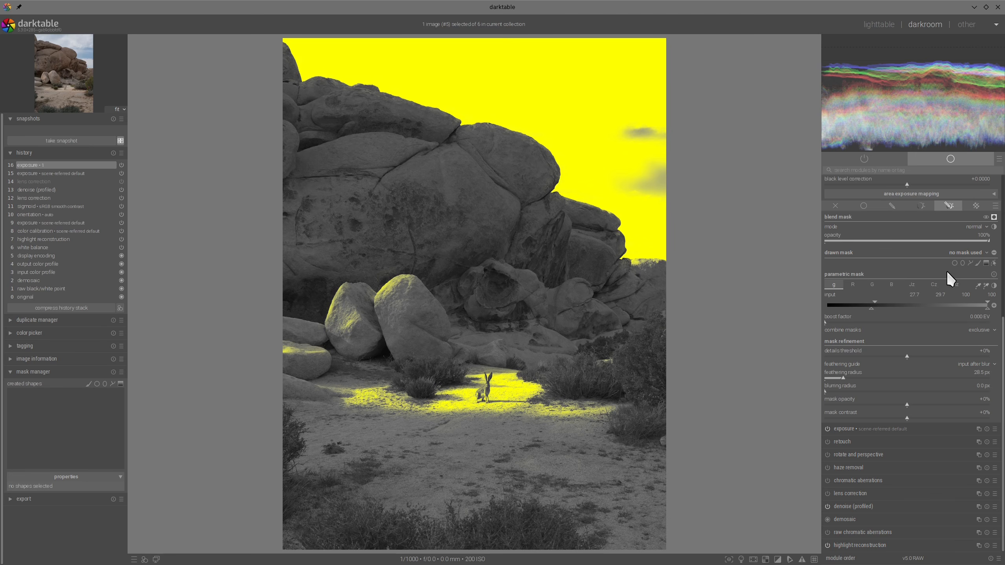
{"action": "left_click", "coordinate": [994, 285]}
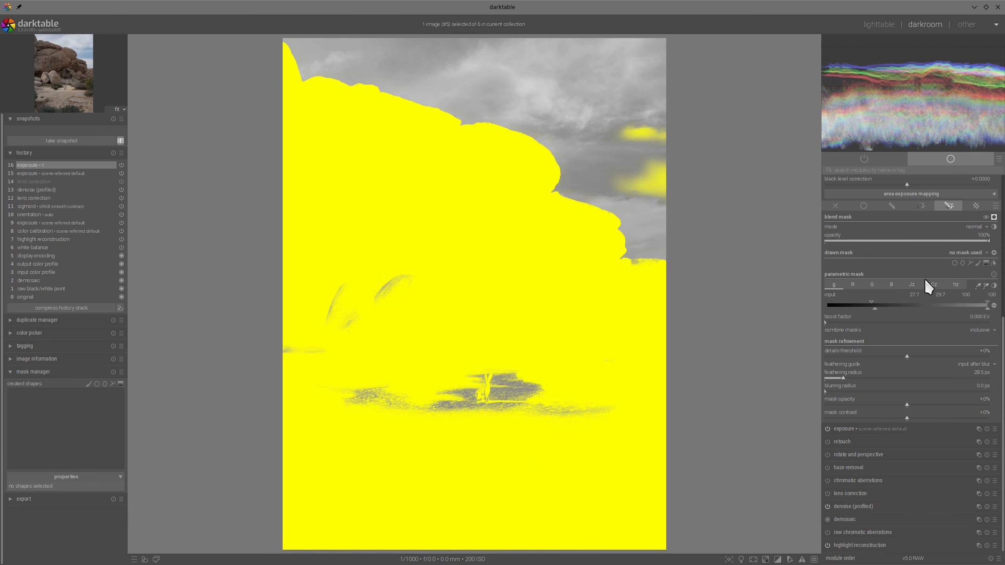
- Draw a path mask enclosing the whole sky and the upper edge of the boulders, extending beyond the photo's borders
{"action": "left_click", "coordinate": [970, 262]}
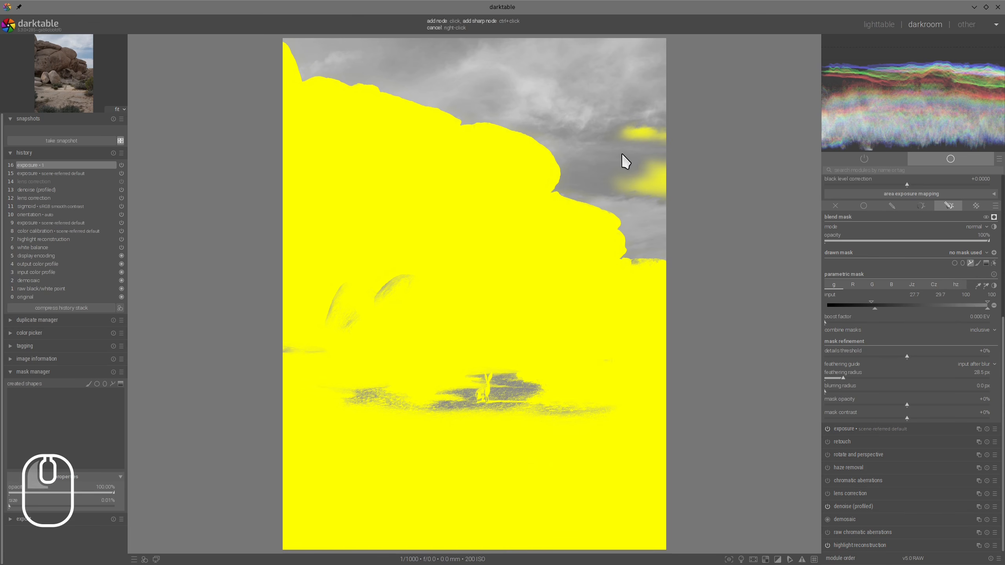
{"action": "left_click", "coordinate": [270, 37]}
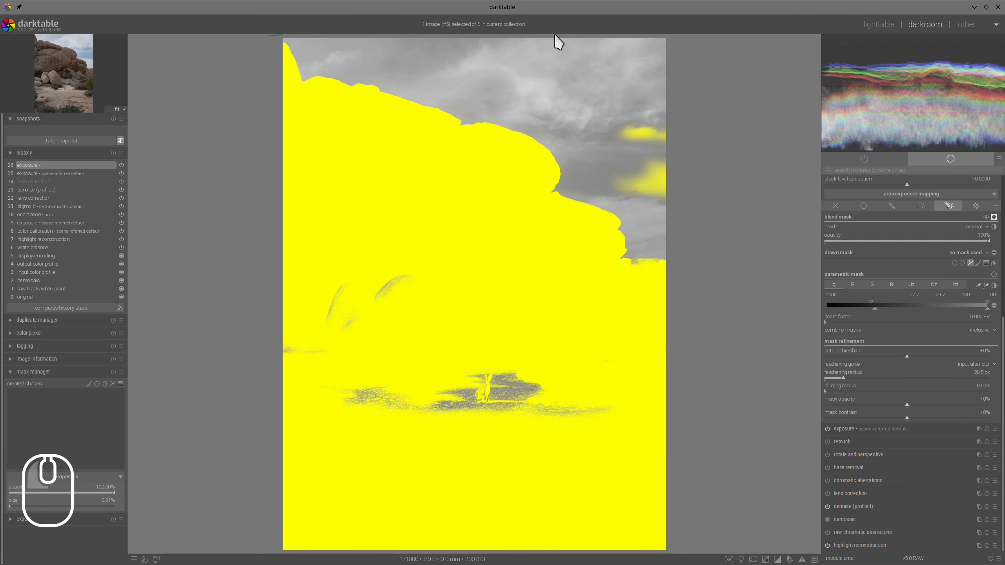
{"action": "left_click", "coordinate": [680, 42]}
{"action": "left_click", "coordinate": [703, 298]}
{"action": "left_click", "coordinate": [631, 275]}
{"action": "left_click", "coordinate": [462, 139]}
{"action": "left_click", "coordinate": [305, 106]}
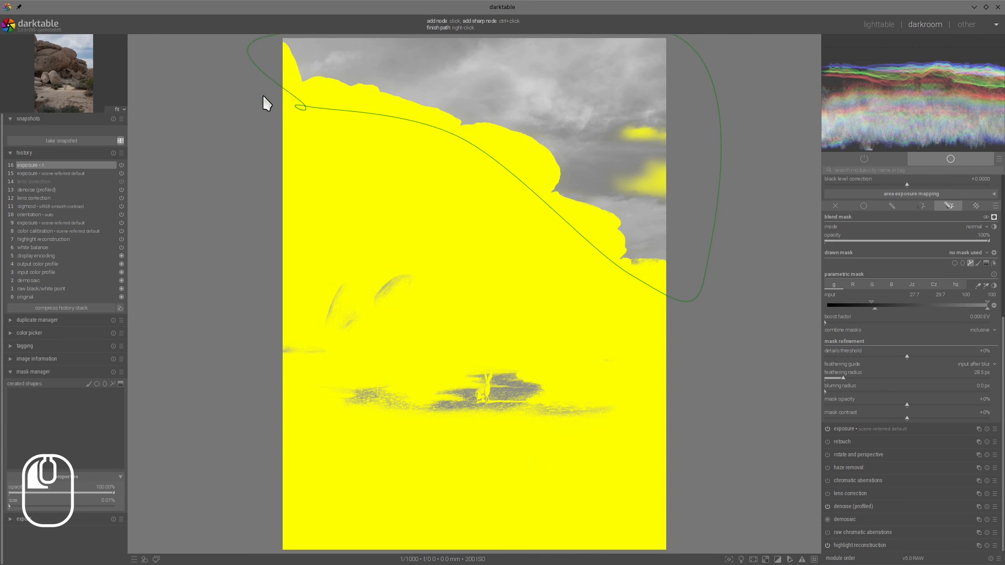
{"action": "left_click", "coordinate": [257, 93]}
{"action": "right_click", "coordinate": [259, 96]}
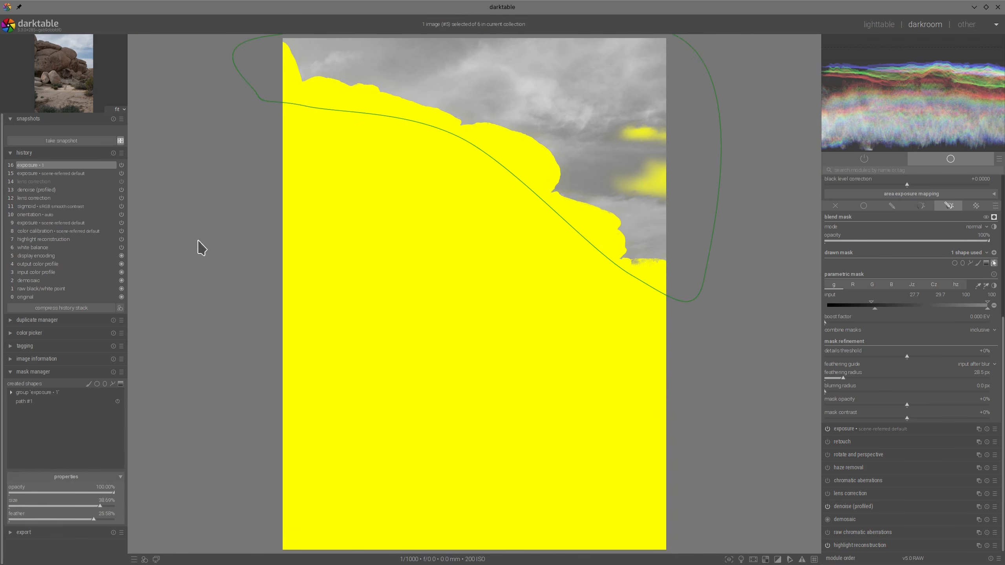
- Use the sky path as an inverted shape in the exposure mask group and hide the mask display
{"action": "left_click", "coordinate": [11, 392]}
{"action": "right_click", "coordinate": [30, 401]}
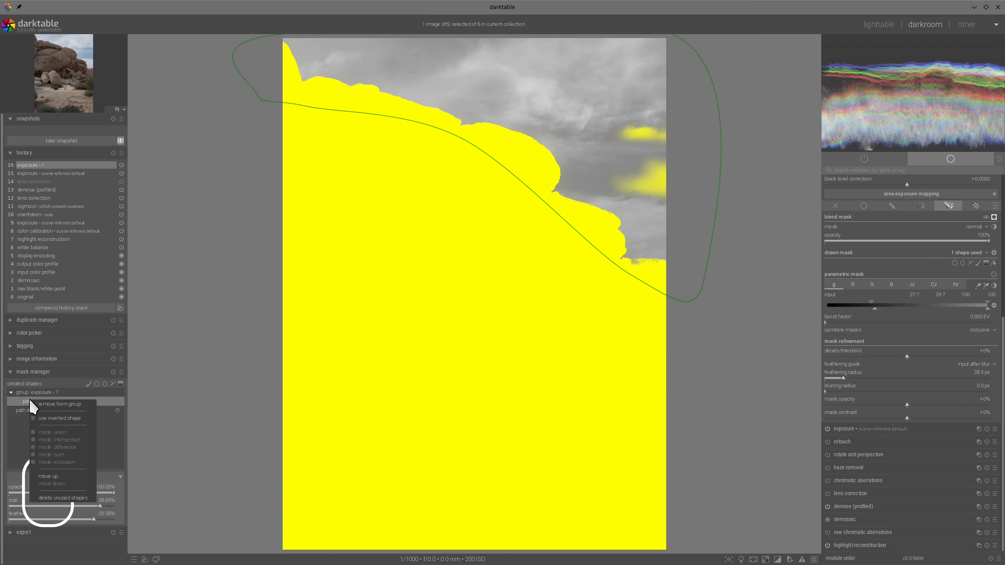
{"action": "left_click", "coordinate": [59, 418]}
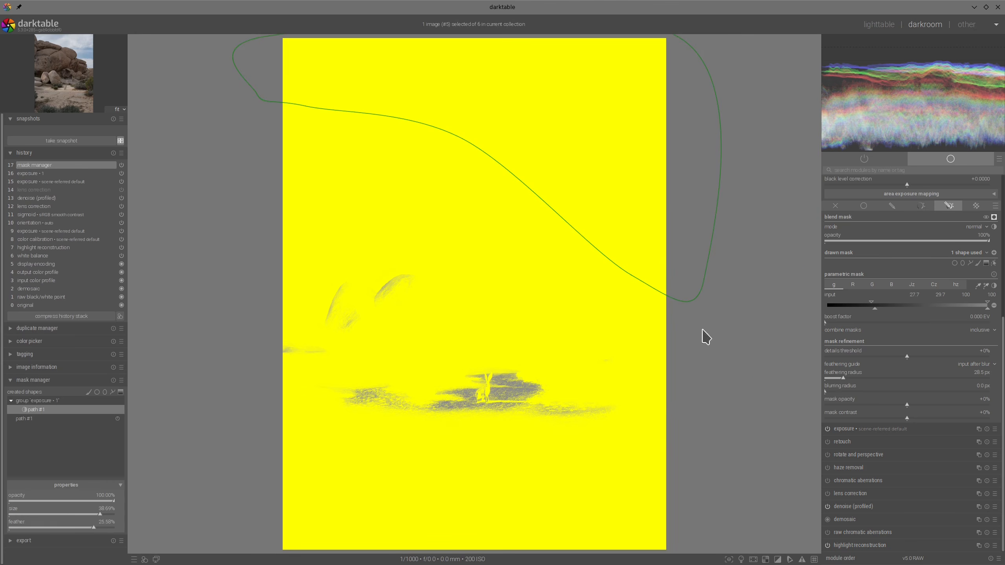
{"action": "left_click", "coordinate": [993, 217]}
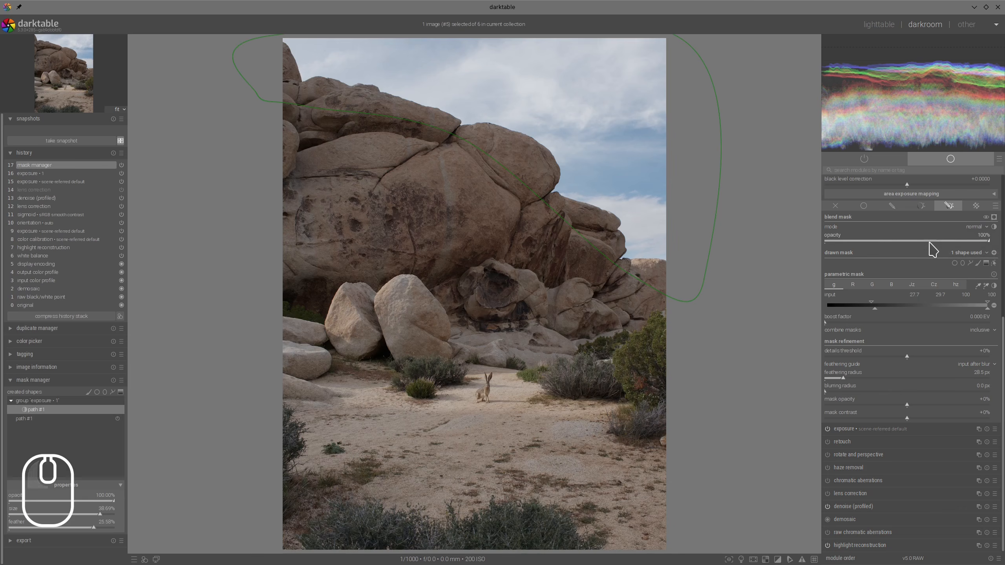
- Set the masked exposure instance to -0.872 EV, collapse it, and check the rabbit area up close
{"action": "scroll", "coordinate": [945, 257], "scroll_direction": "up", "scroll_amount": 5}
{"action": "left_click", "coordinate": [875, 324]}
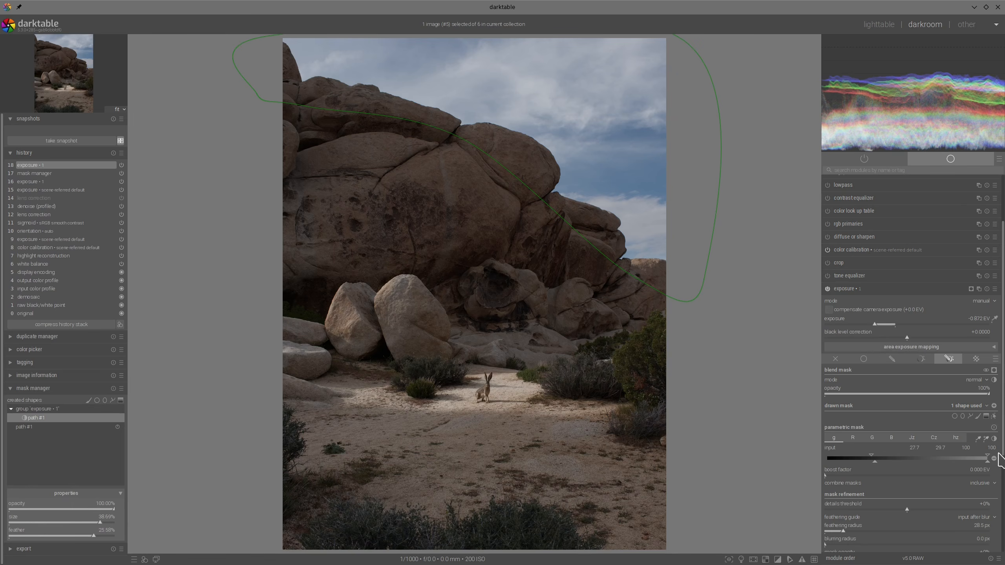
{"action": "scroll", "coordinate": [998, 444], "scroll_direction": "down", "scroll_amount": 3}
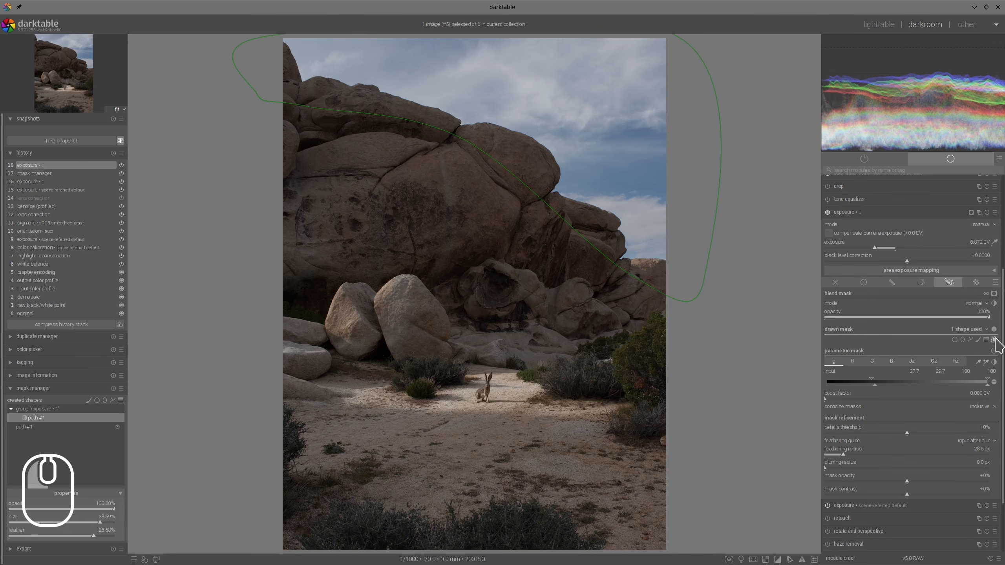
{"action": "scroll", "coordinate": [992, 343], "scroll_direction": "up", "scroll_amount": 6}
{"action": "left_click", "coordinate": [860, 363]}
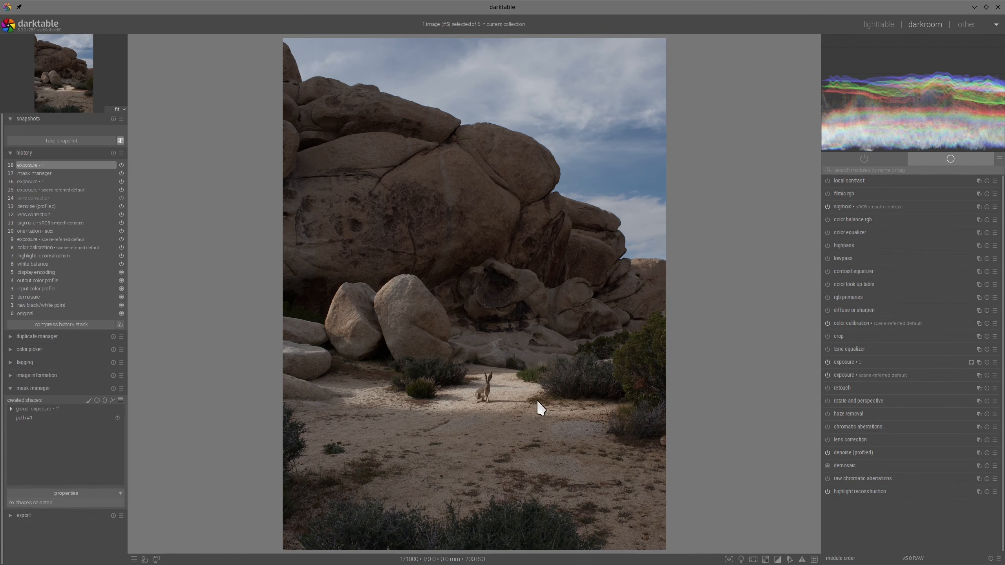
{"action": "scroll", "coordinate": [537, 400], "scroll_direction": "up", "scroll_amount": 3}
{"action": "scroll", "coordinate": [538, 400], "scroll_direction": "down", "scroll_amount": 3}
- In sigmoid, set the contrast to 1.765 and the skew to +0.40, and check the rabbit area
{"action": "left_click", "coordinate": [853, 207]}
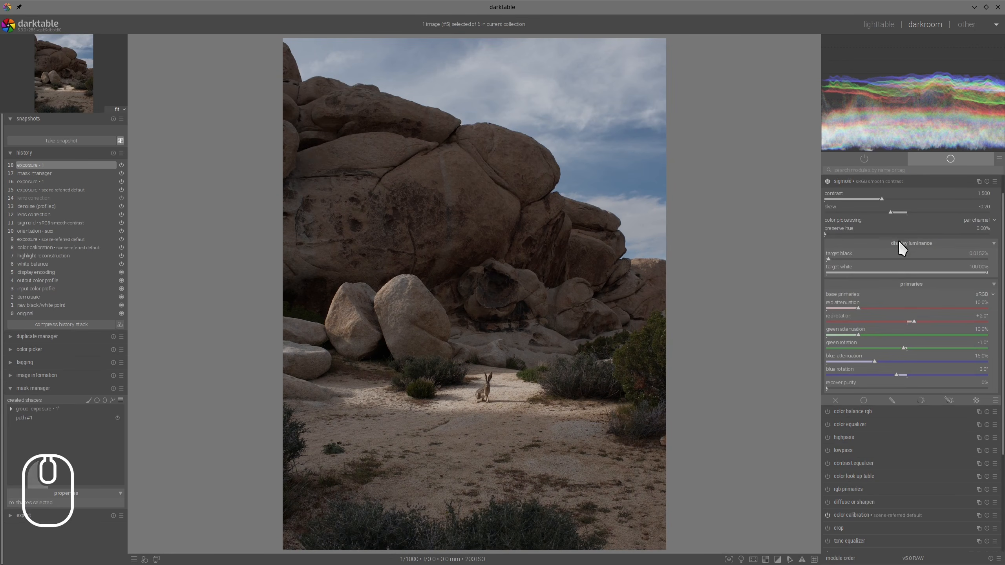
{"action": "left_click", "coordinate": [895, 197]}
{"action": "left_click_drag", "start_coordinate": [925, 204], "coordinate": [939, 205]}
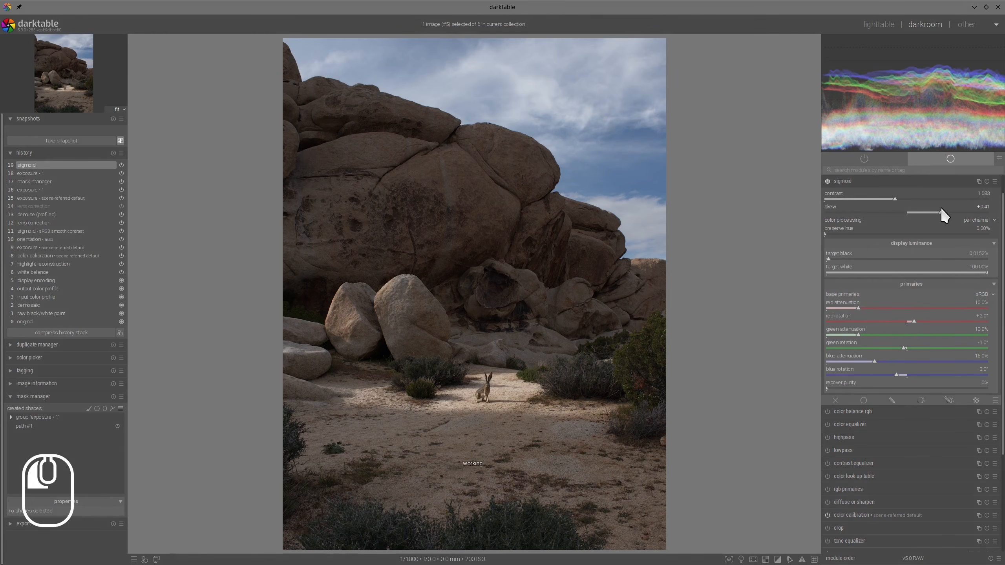
{"action": "left_click", "coordinate": [900, 198]}
{"action": "scroll", "coordinate": [503, 416], "scroll_direction": "up", "scroll_amount": 4}
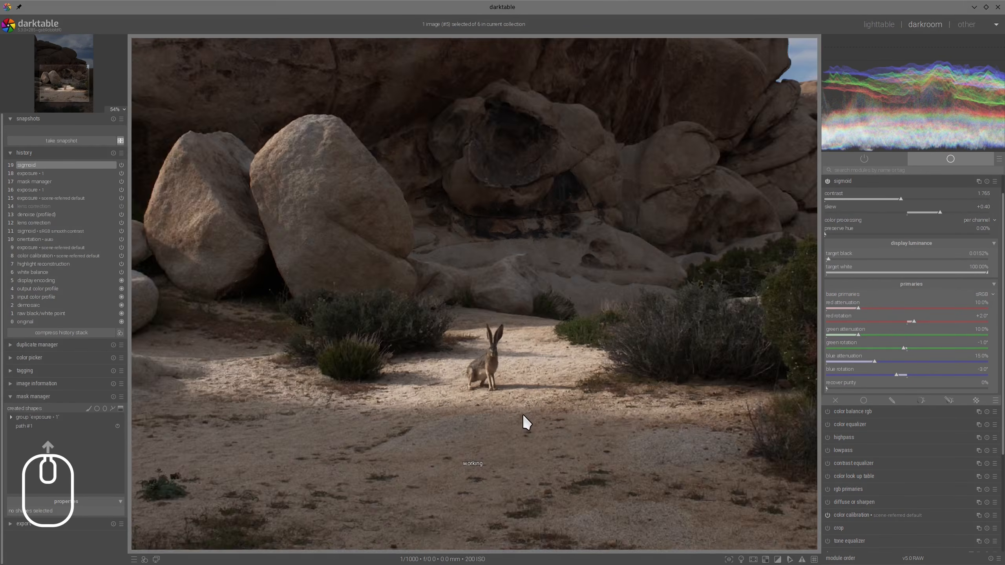
{"action": "scroll", "coordinate": [535, 397], "scroll_direction": "down", "scroll_amount": 4}
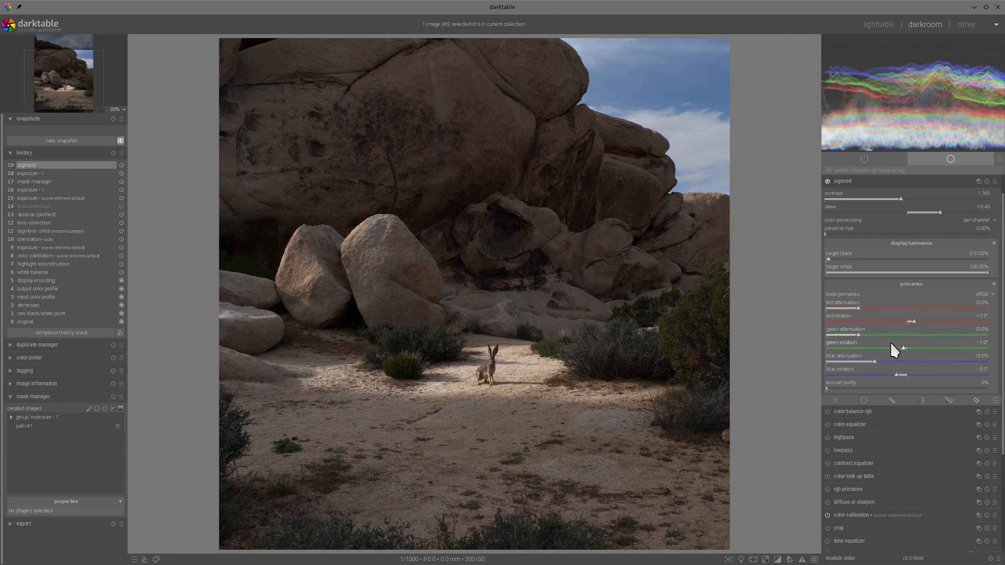
- Raise sigmoid's target white to 120% and collapse the module
{"action": "scroll", "coordinate": [892, 343], "scroll_direction": "up", "scroll_amount": 1}
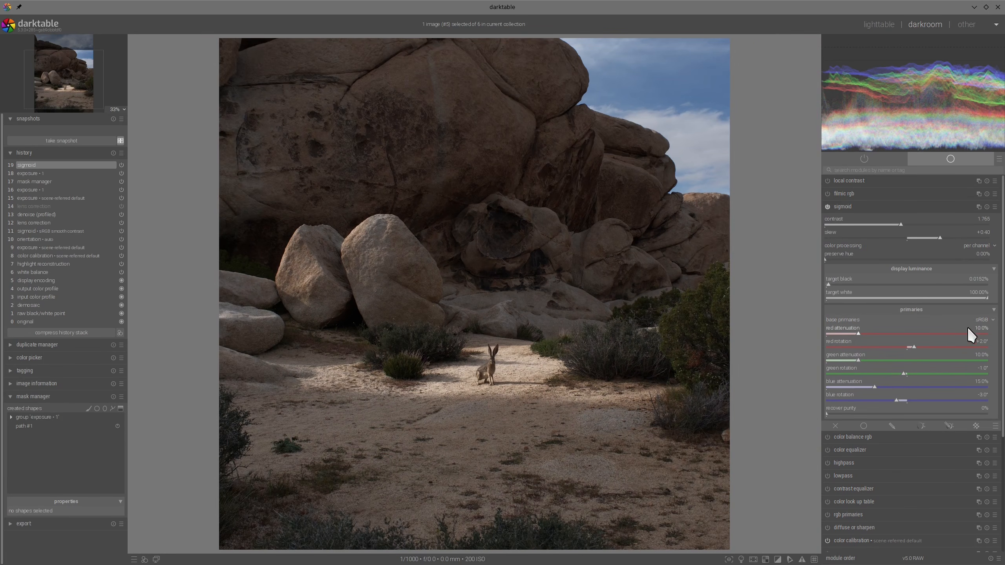
{"action": "left_click", "coordinate": [990, 299], "text": "ctrl+shift"}
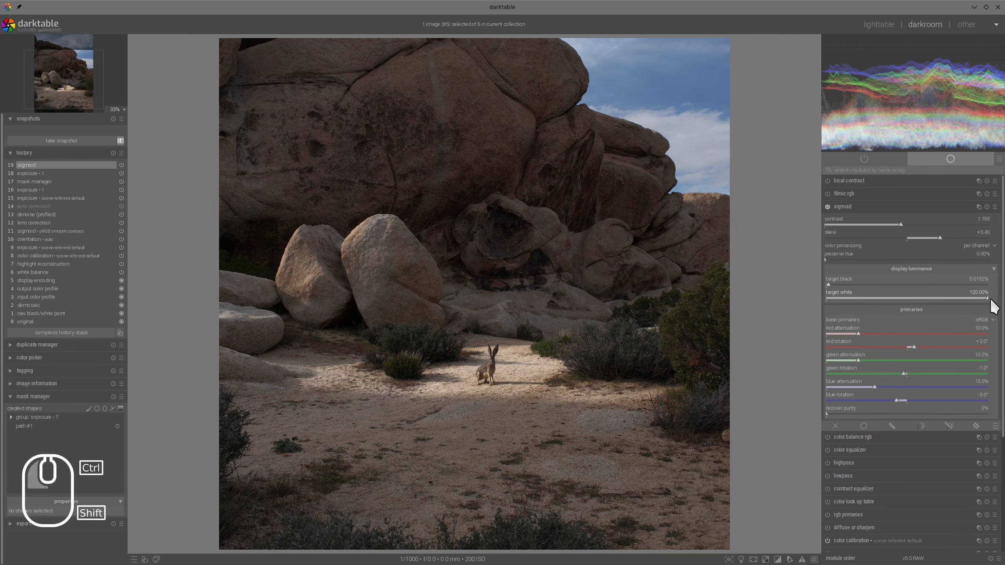
{"action": "left_click", "coordinate": [856, 207]}
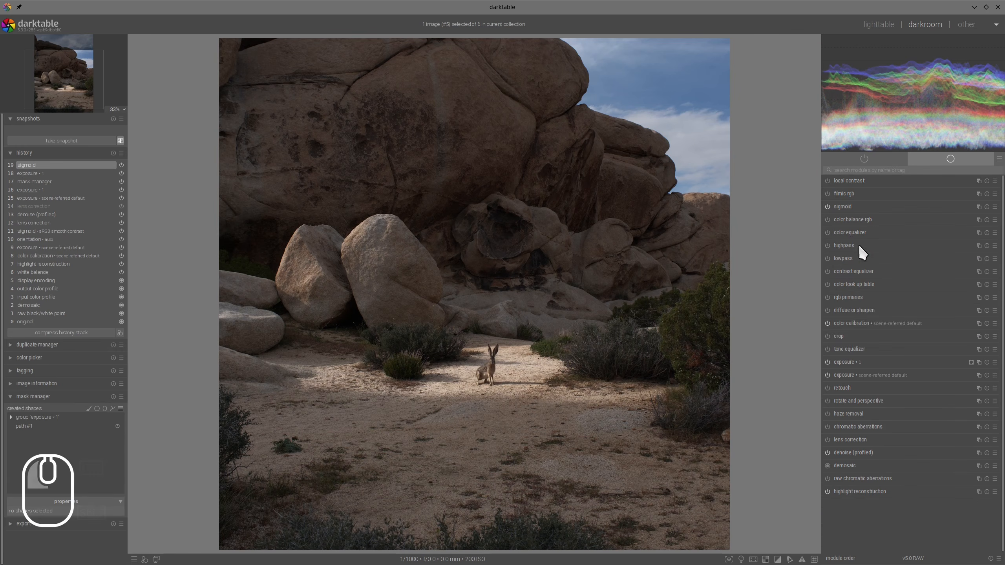
- In color balance rgb, set highlights brilliance to +14.95% and raise saturation to +33.97% in the shadows and +17.34% in the mid-tones
{"action": "scroll", "coordinate": [607, 267], "scroll_direction": "down", "scroll_amount": 1}
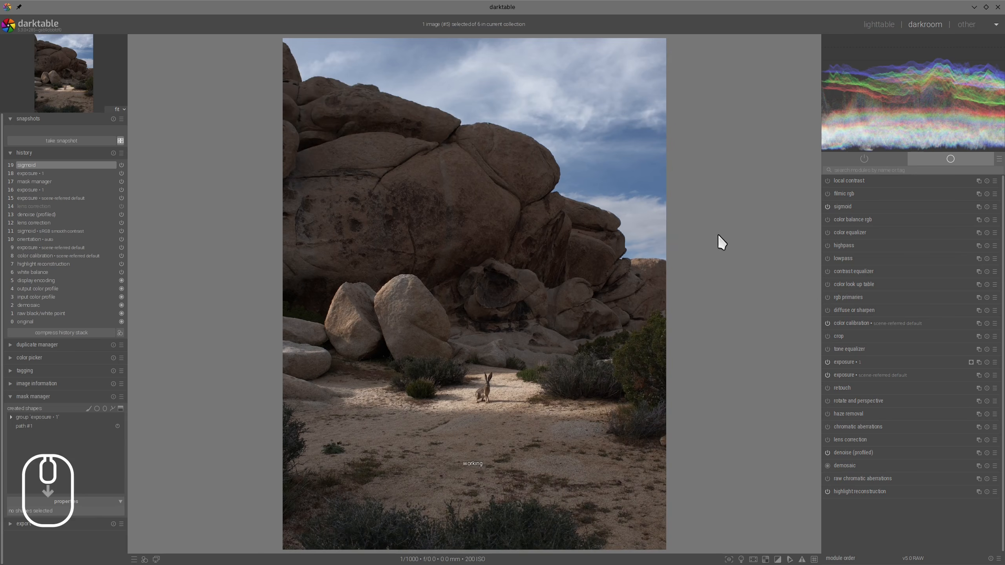
{"action": "left_click", "coordinate": [855, 221]}
{"action": "left_click", "coordinate": [916, 423]}
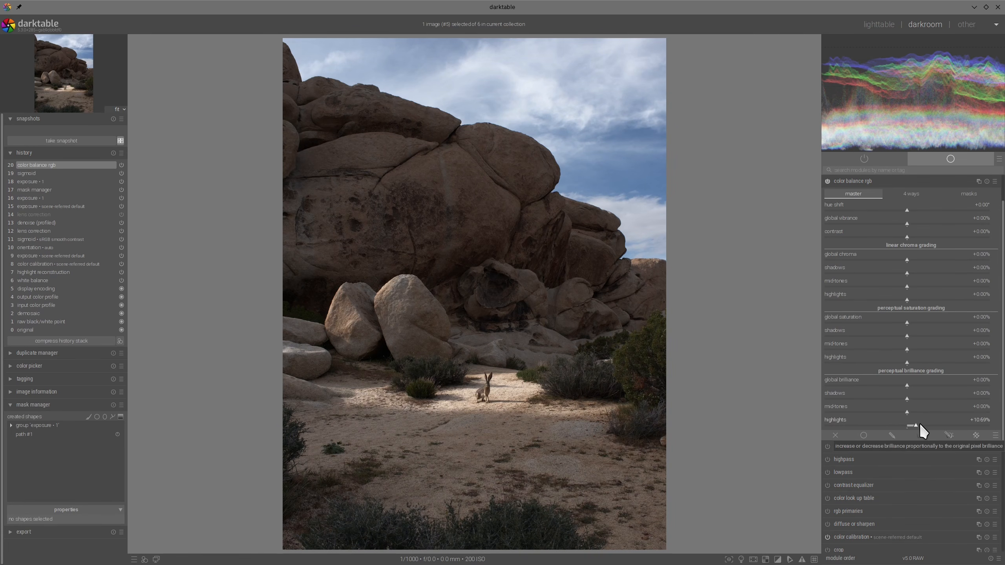
{"action": "left_click", "coordinate": [920, 423]}
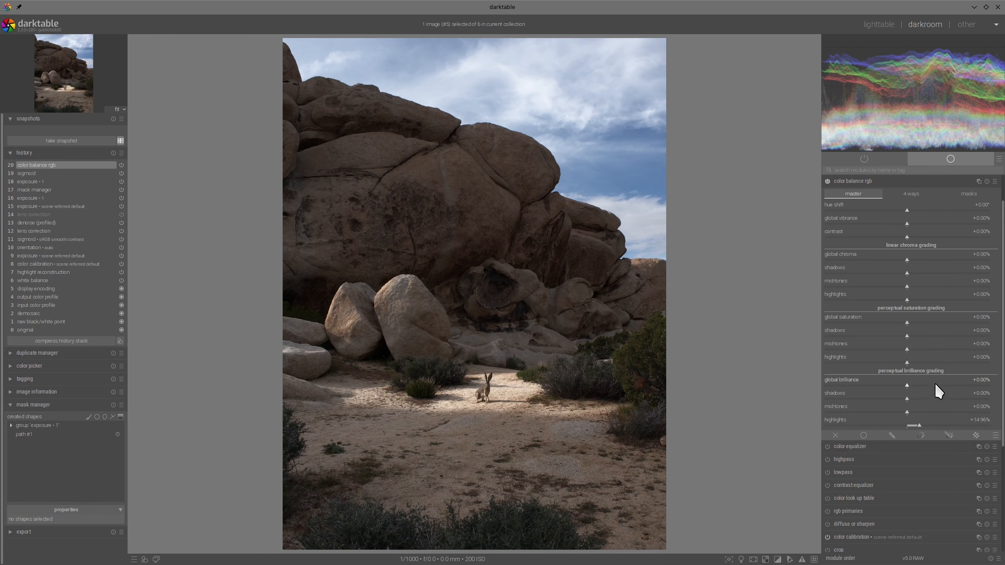
{"action": "left_click", "coordinate": [935, 336]}
{"action": "left_click", "coordinate": [922, 348]}
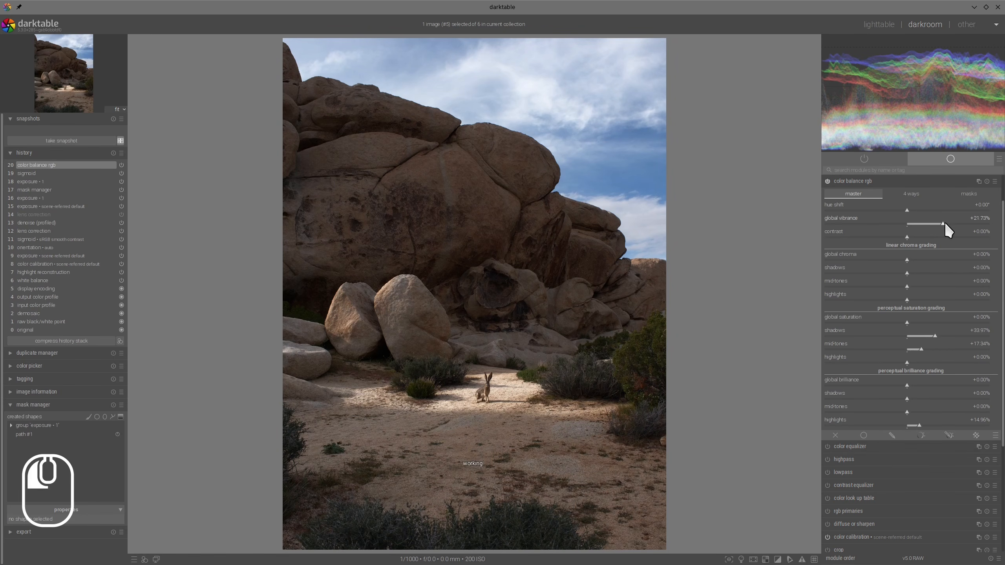
- Collapse color balance rgb, add a new color calibration instance, and set its brightness input R to +0.173 and input B to -0.406
{"action": "left_click", "coordinate": [861, 180]}
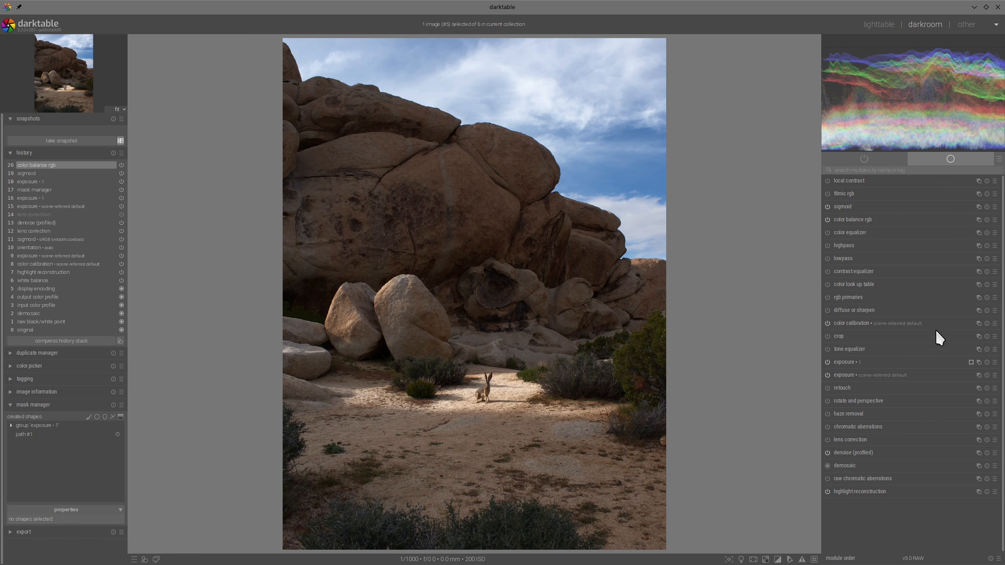
{"action": "left_click", "coordinate": [978, 324]}
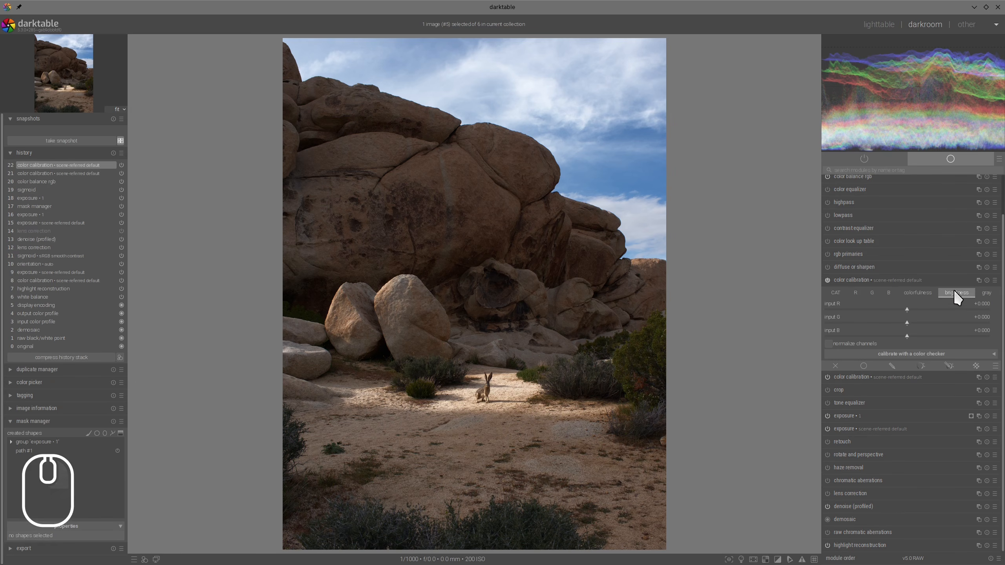
{"action": "left_click", "coordinate": [956, 292]}
{"action": "left_click", "coordinate": [878, 336]}
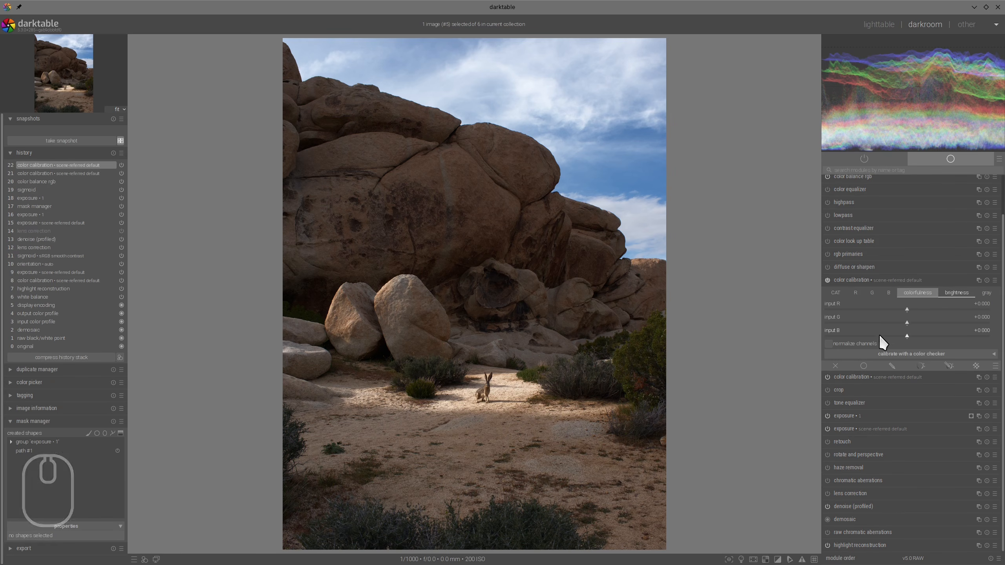
{"action": "left_click", "coordinate": [935, 308]}
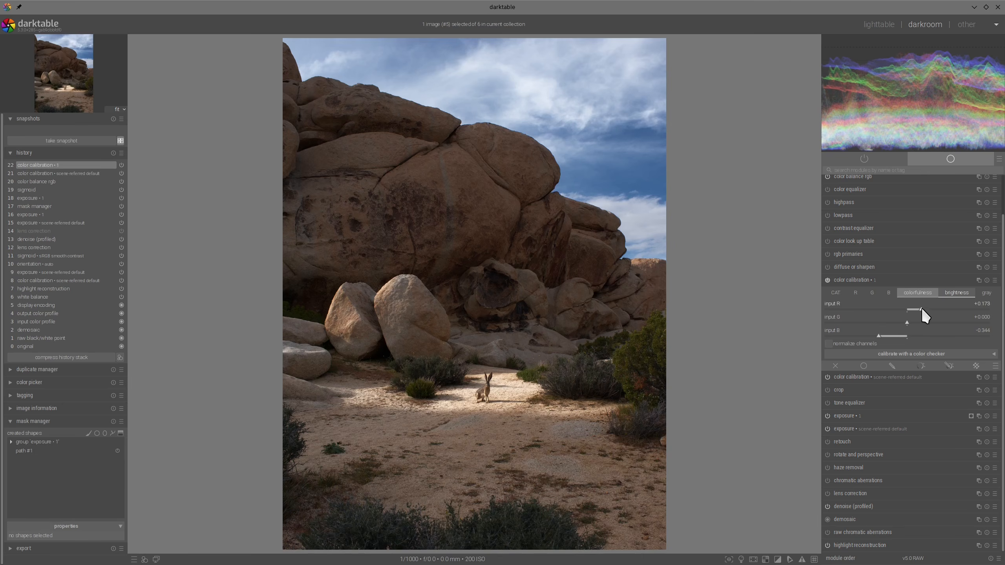
{"action": "left_click", "coordinate": [922, 309]}
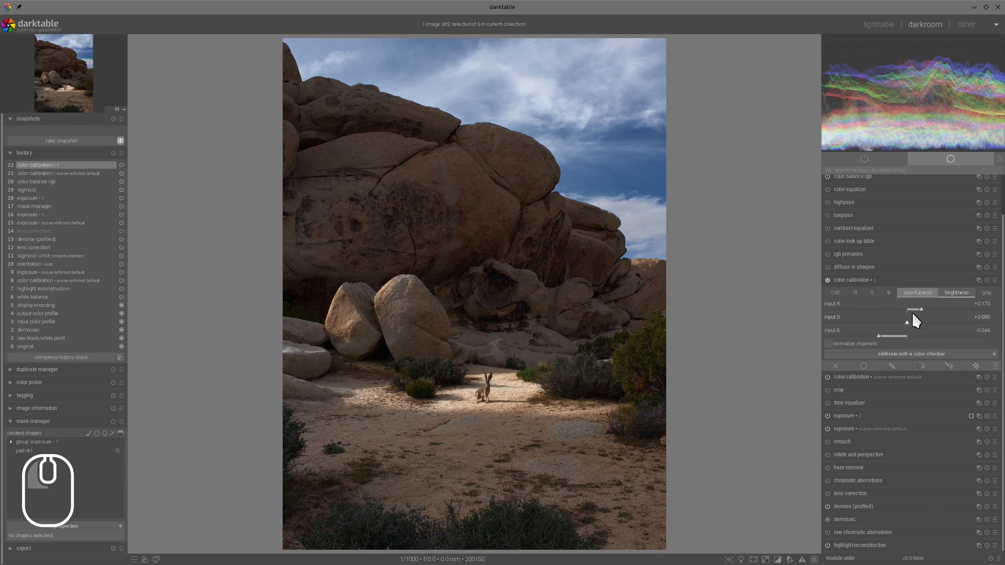
{"action": "left_click", "coordinate": [875, 337]}
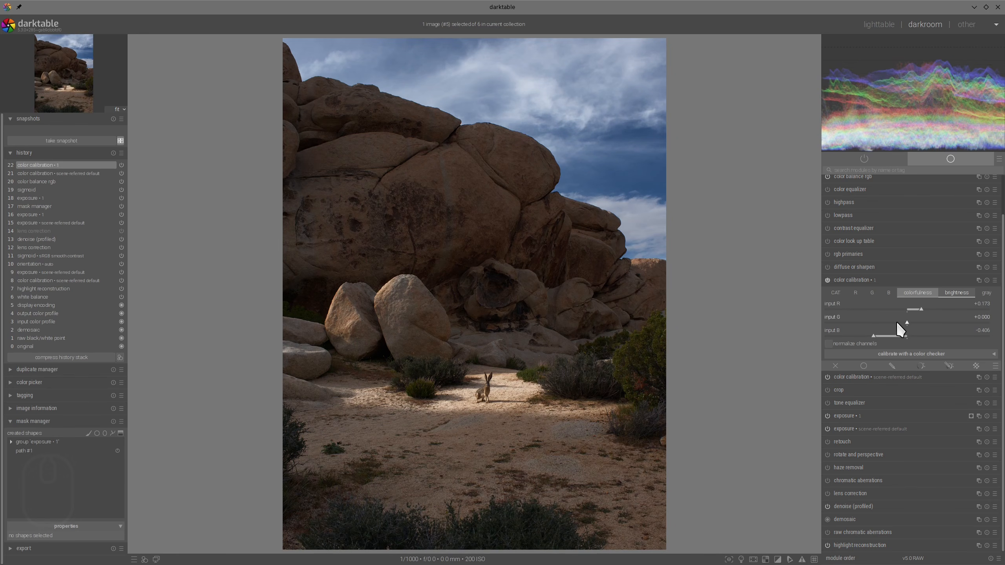
- Set the new color calibration instance's brightness input G to -0.131 and input R to +0.287, and collapse the module
{"action": "left_click", "coordinate": [897, 322]}
{"action": "left_click", "coordinate": [928, 310]}
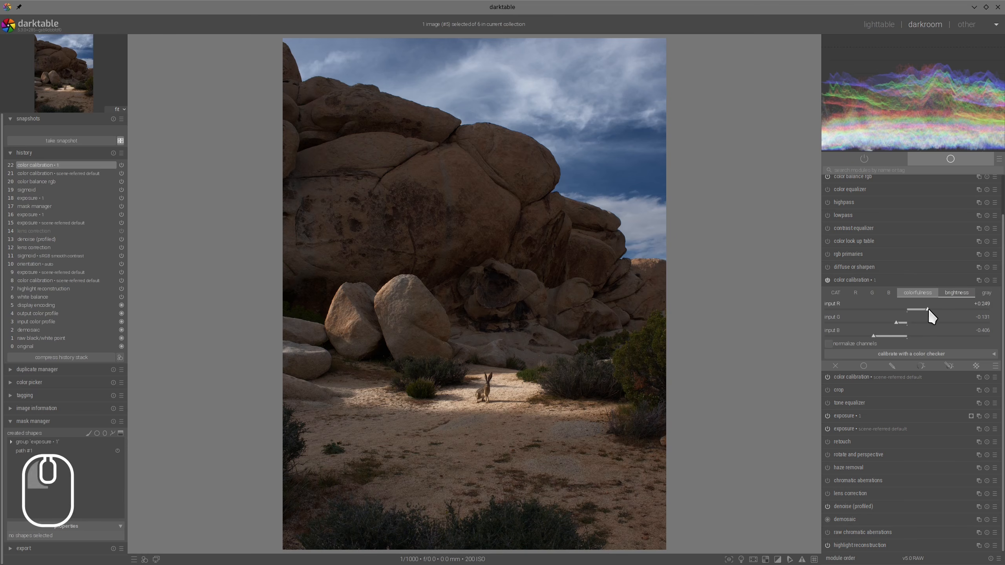
{"action": "left_click", "coordinate": [930, 309]}
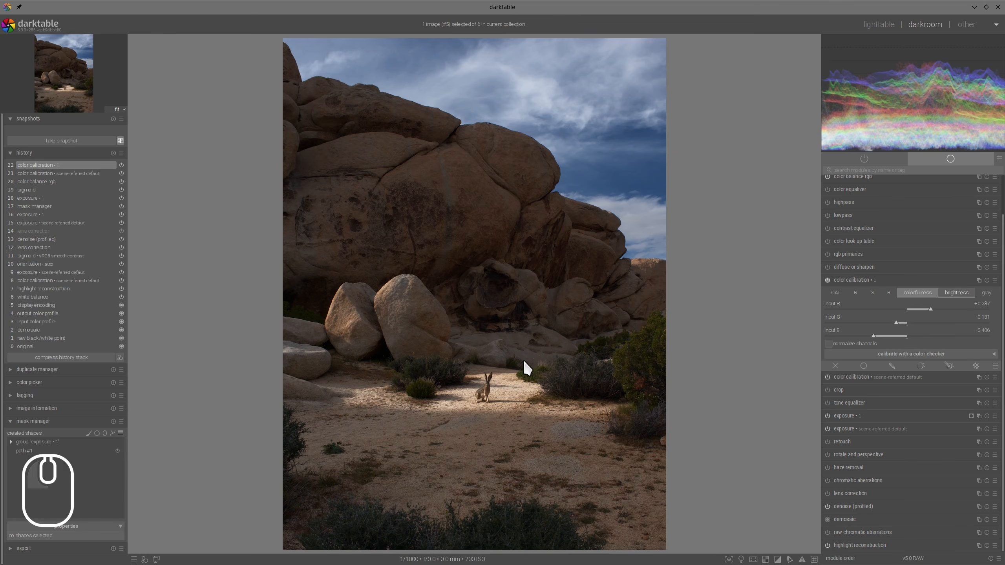
{"action": "mouse_move", "coordinate": [523, 360]}
{"action": "left_mouse_down"}
{"action": "mouse_move", "coordinate": [497, 359]}
{"action": "mouse_move", "coordinate": [553, 458]}
{"action": "mouse_move", "coordinate": [449, 360]}
{"action": "left_mouse_up"}
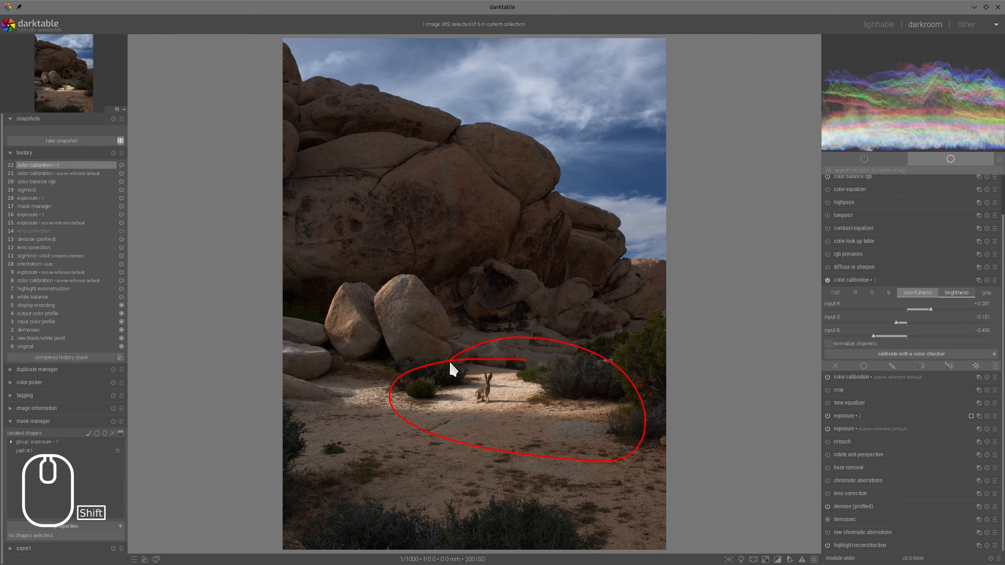
{"action": "key", "text": "alt+F11"}
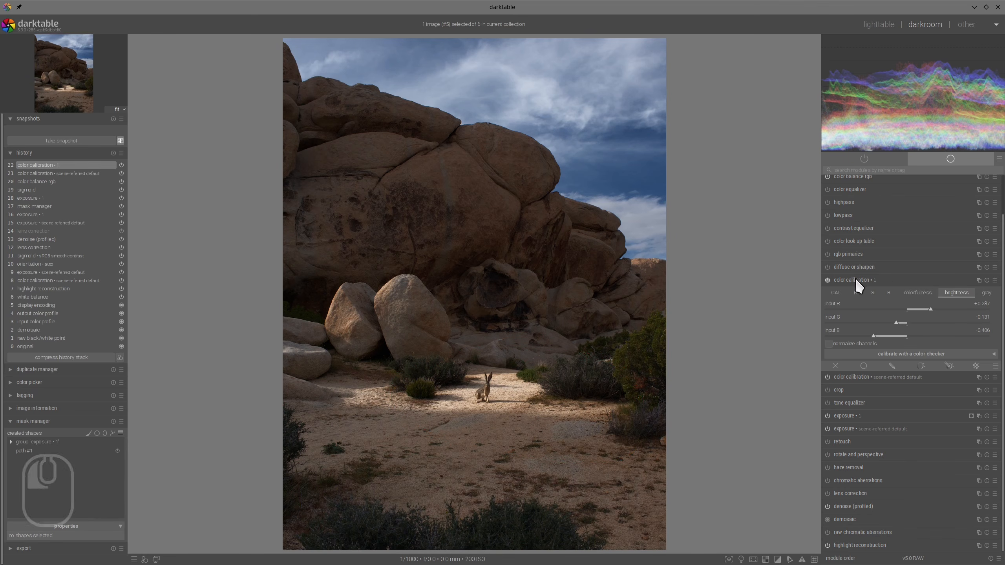
{"action": "left_click", "coordinate": [856, 280]}
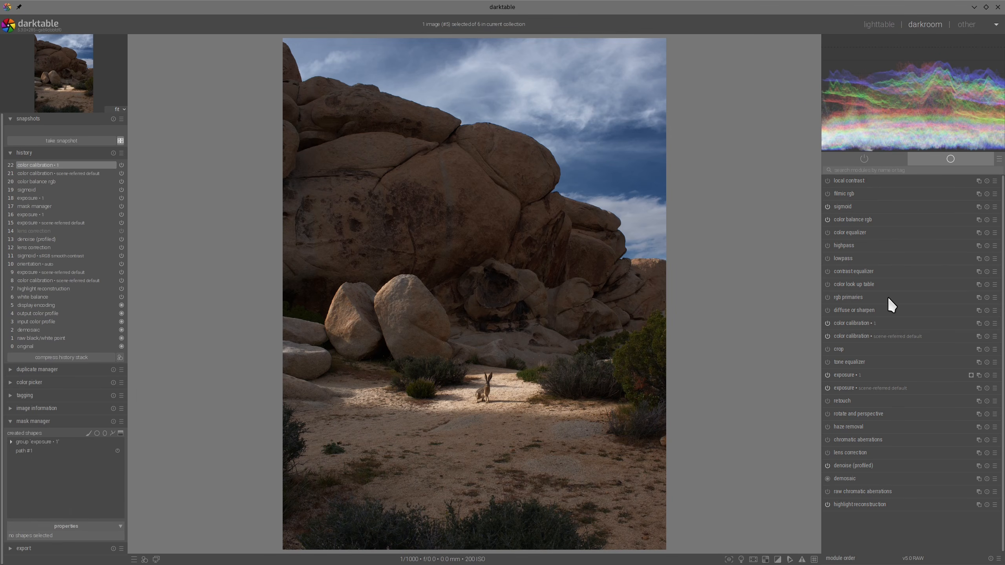
- In color look up table, sample the clouds near the photo's upper edge into patch #21 and set its lightness to -10.21
{"action": "left_click", "coordinate": [858, 284]}
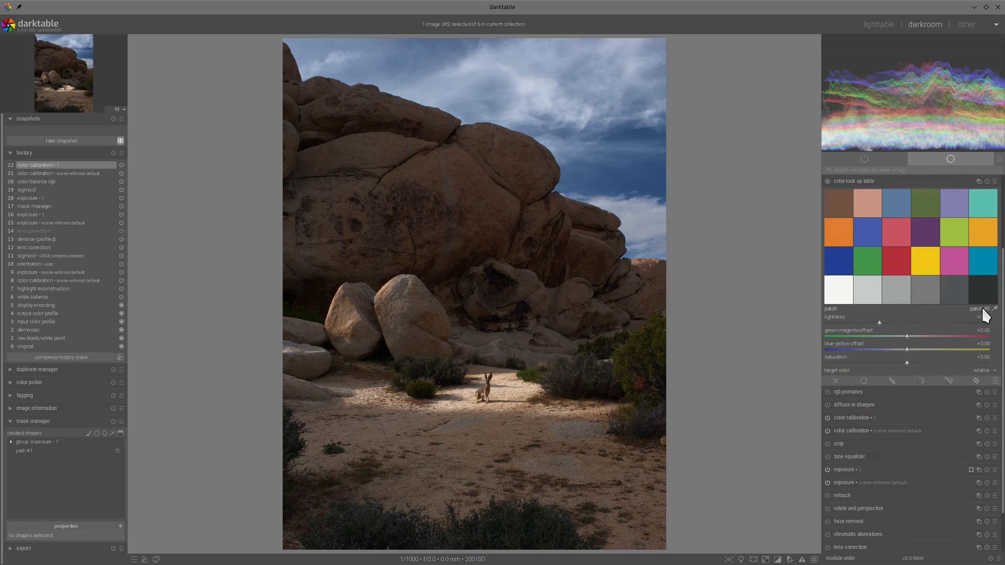
{"action": "left_click", "coordinate": [996, 309]}
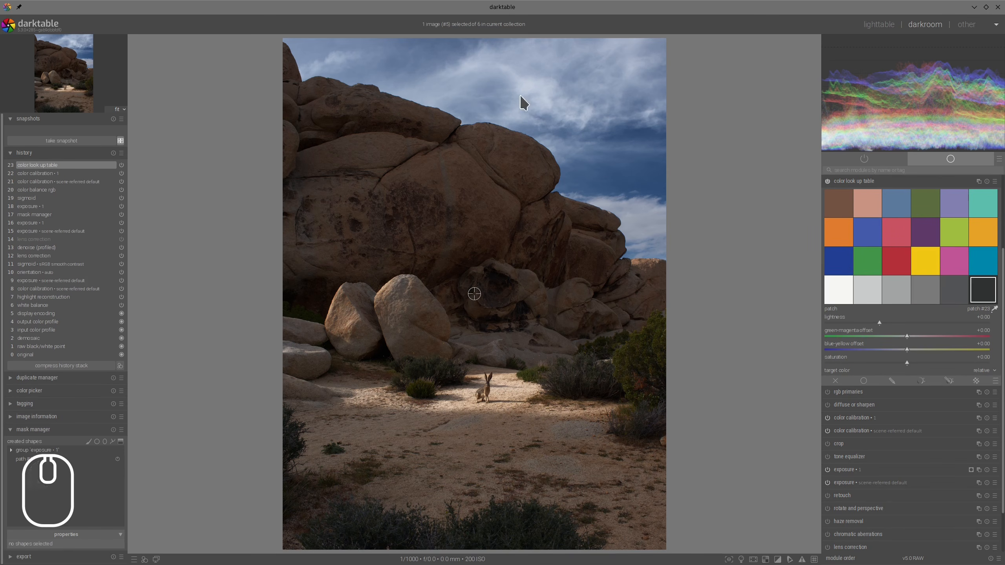
{"action": "left_click", "coordinate": [534, 56]}
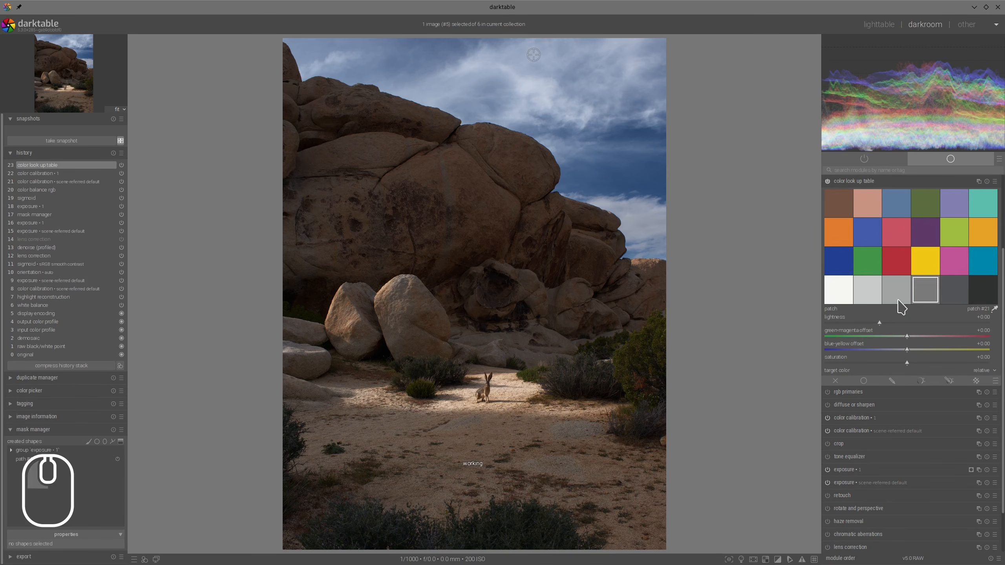
{"action": "left_click", "coordinate": [926, 294], "text": "shift"}
{"action": "left_click", "coordinate": [871, 324]}
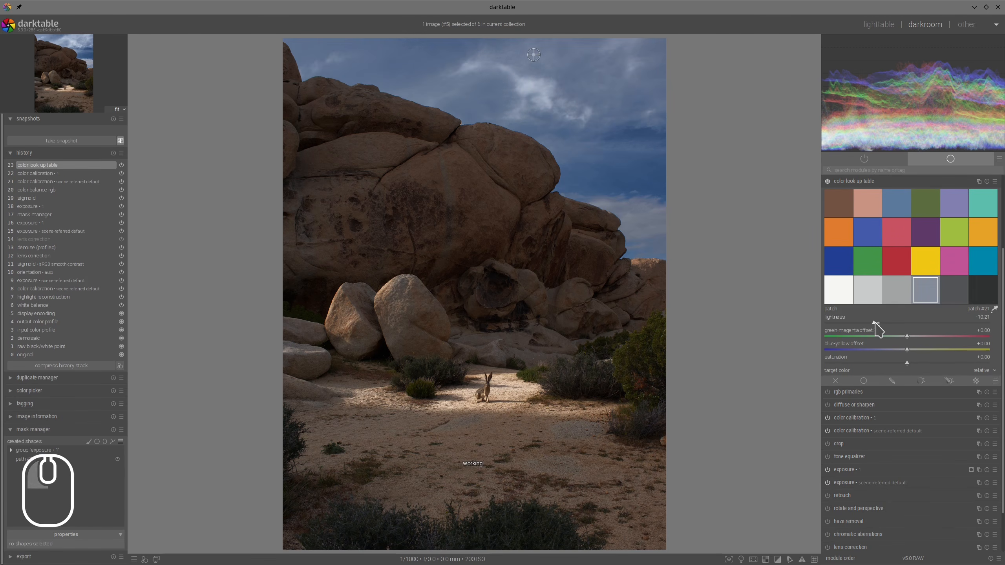
- Sample the bright cloud slightly lower in the sky into patch #20, set its lightness to -11.64, and collapse color look up table
{"action": "left_click", "coordinate": [529, 85]}
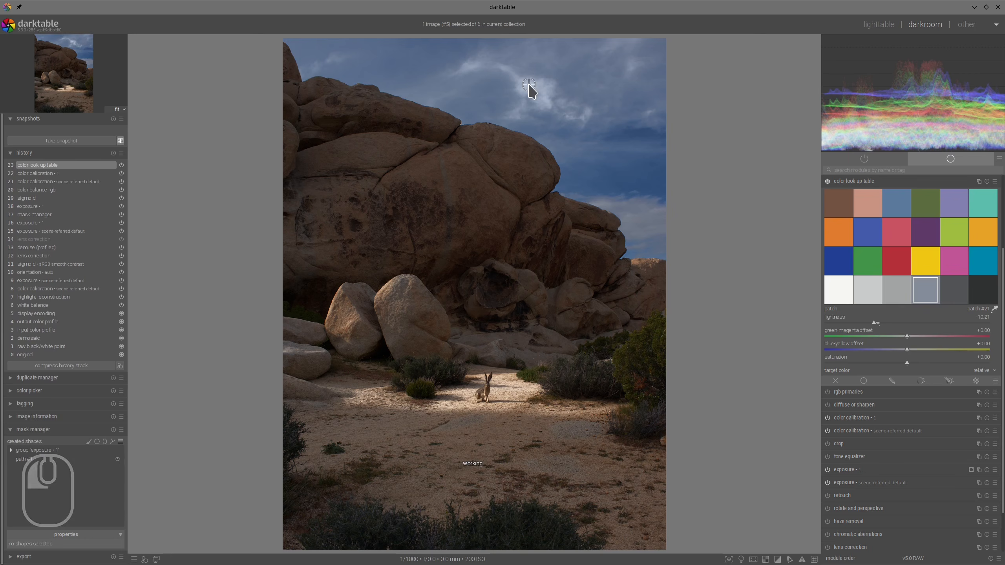
{"action": "left_click", "coordinate": [902, 292], "text": "shift"}
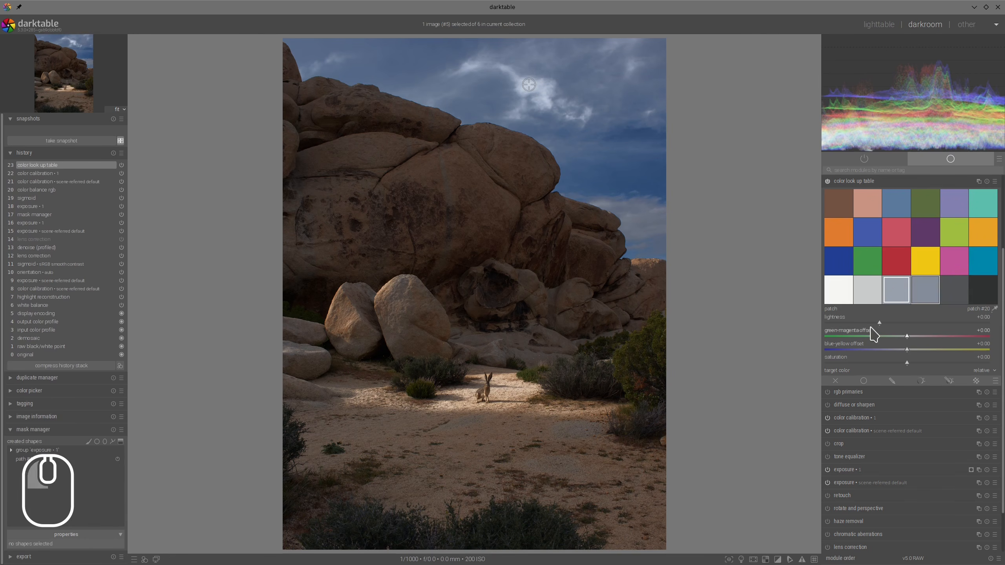
{"action": "left_click_drag", "start_coordinate": [879, 328], "coordinate": [874, 324]}
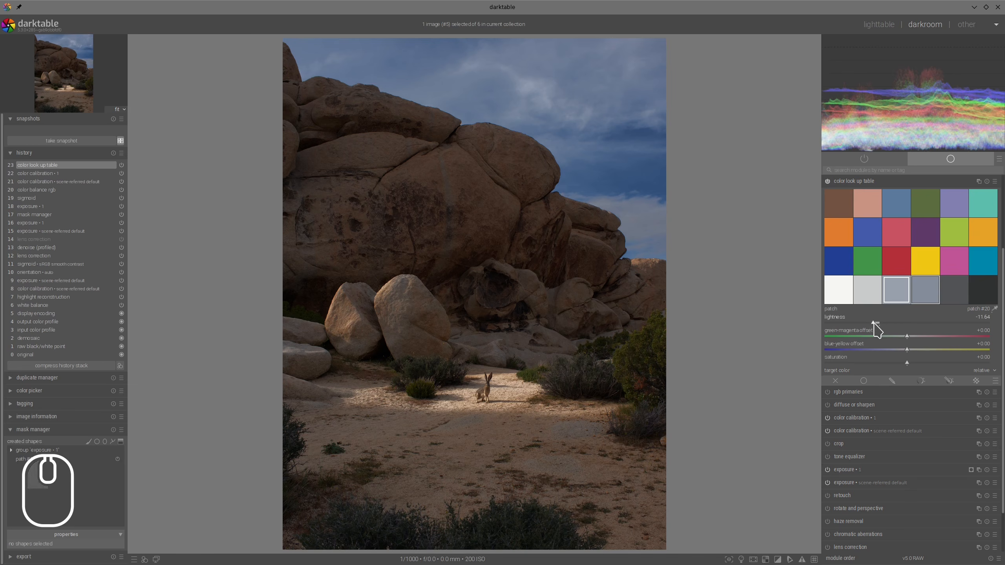
{"action": "left_click", "coordinate": [884, 182]}
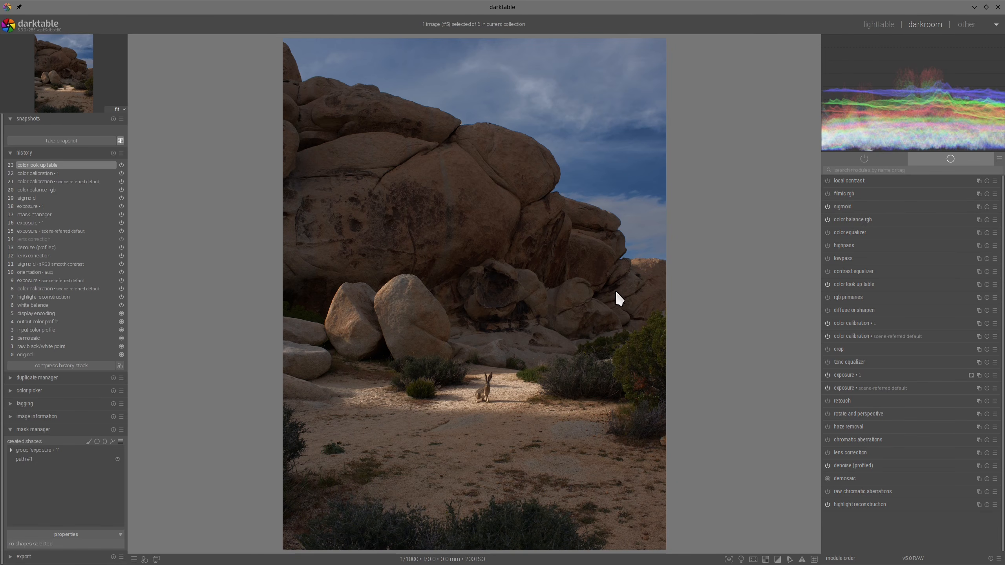
- Restrict color look up table with a gradient mask across the boulders, tilted along the ridge's slope with 4.40% compression, and collapse the module
{"action": "left_click", "coordinate": [866, 284]}
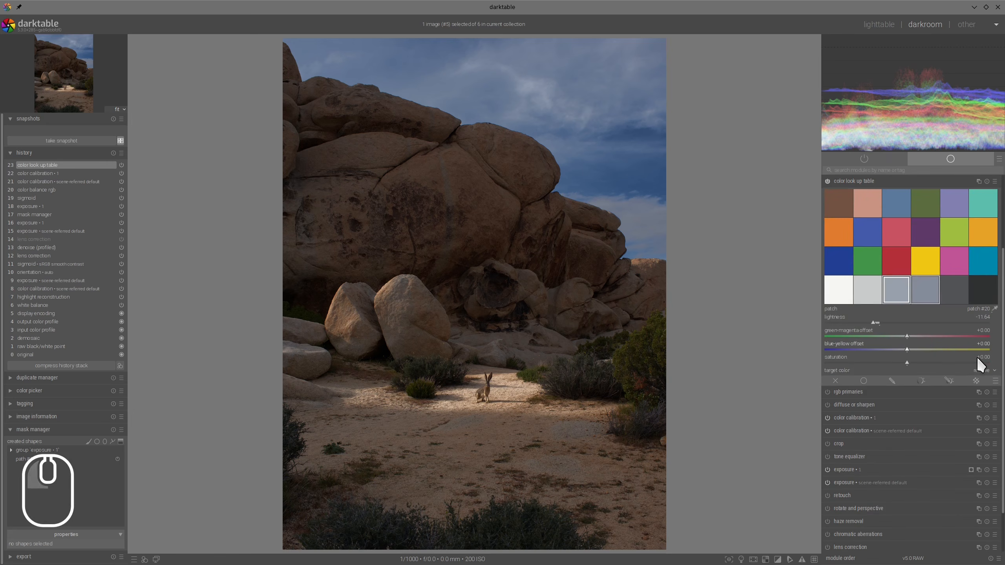
{"action": "left_click", "coordinate": [950, 382]}
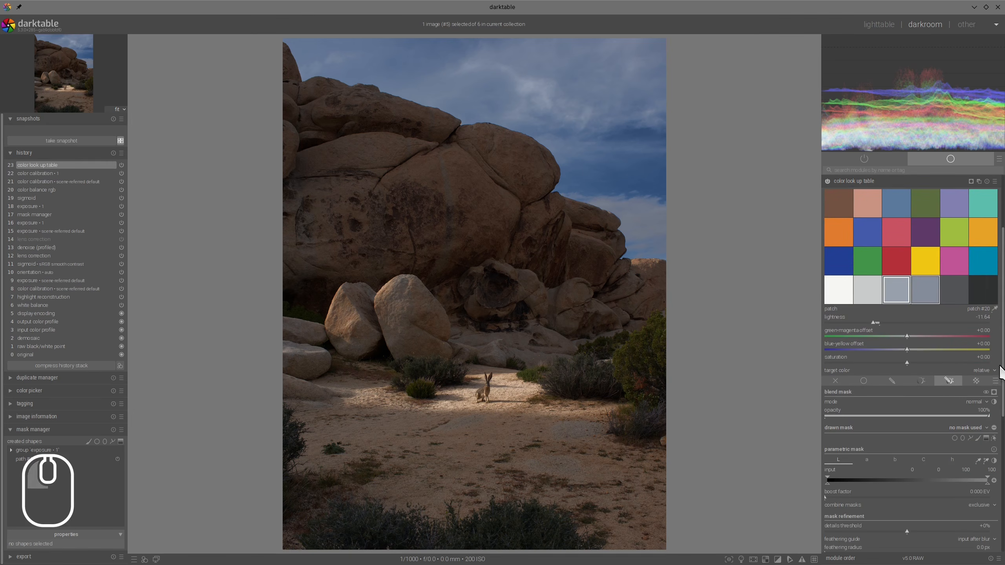
{"action": "left_click", "coordinate": [986, 438]}
{"action": "left_click", "coordinate": [558, 282]}
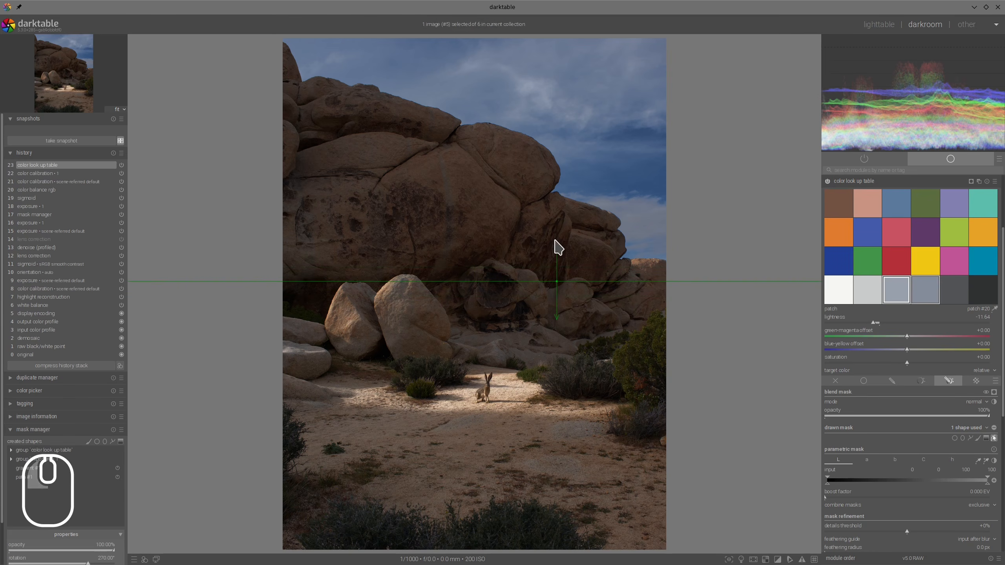
{"action": "left_click_drag", "start_coordinate": [557, 246], "coordinate": [573, 246]}
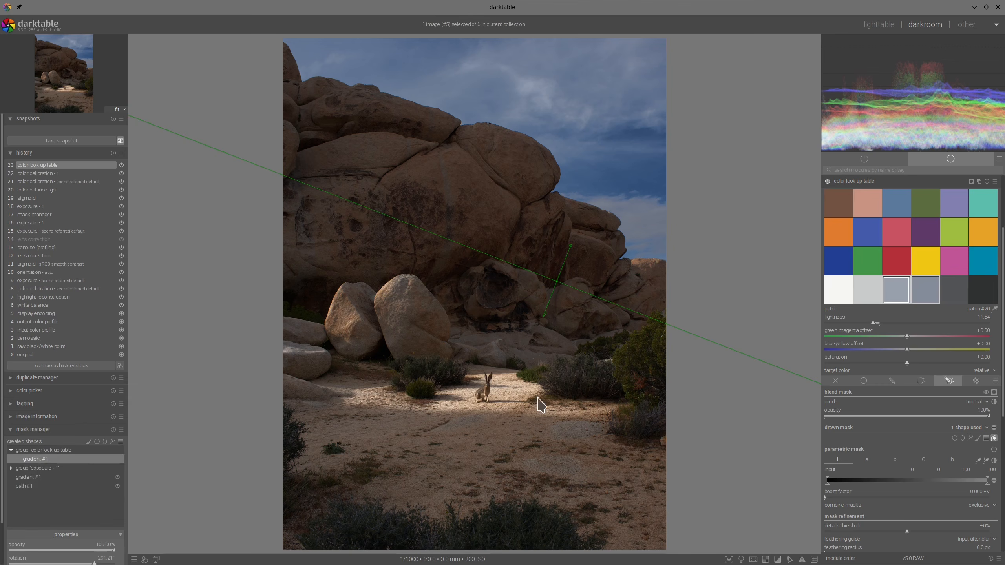
{"action": "scroll", "coordinate": [560, 287], "scroll_direction": "up", "scroll_amount": 1, "text": "shift"}
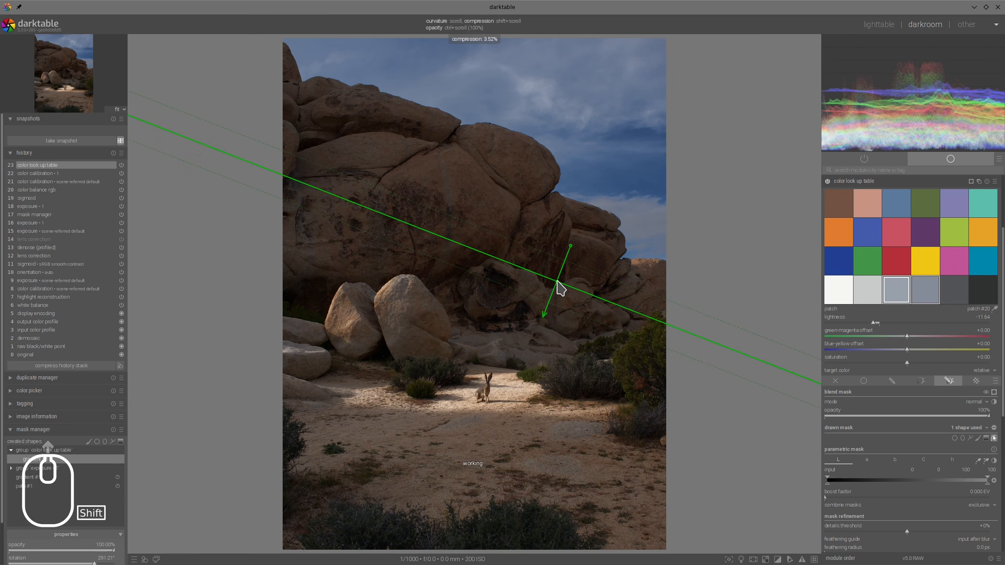
{"action": "scroll", "coordinate": [560, 287], "scroll_direction": "up", "scroll_amount": 1, "text": "shift"}
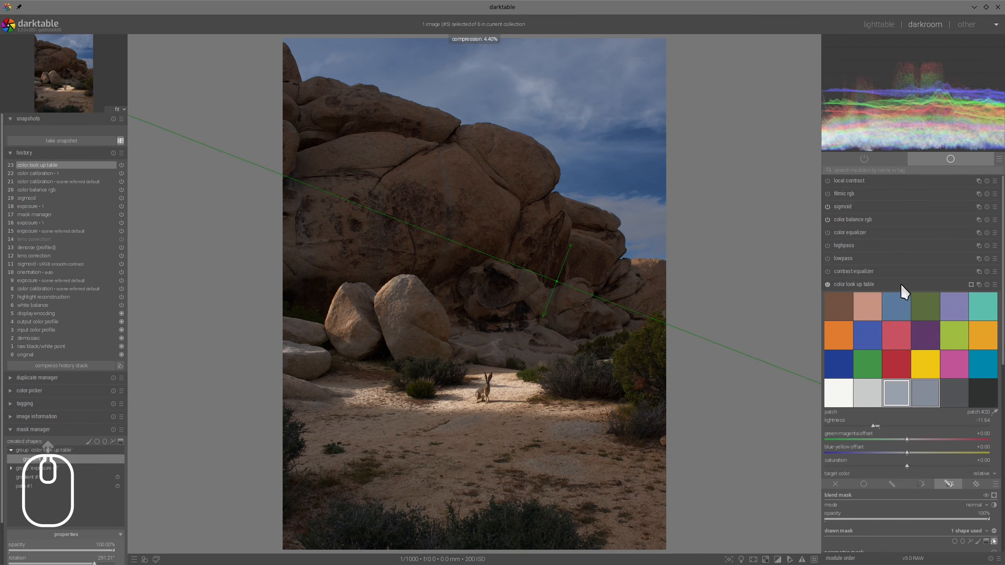
{"action": "left_click", "coordinate": [900, 283]}
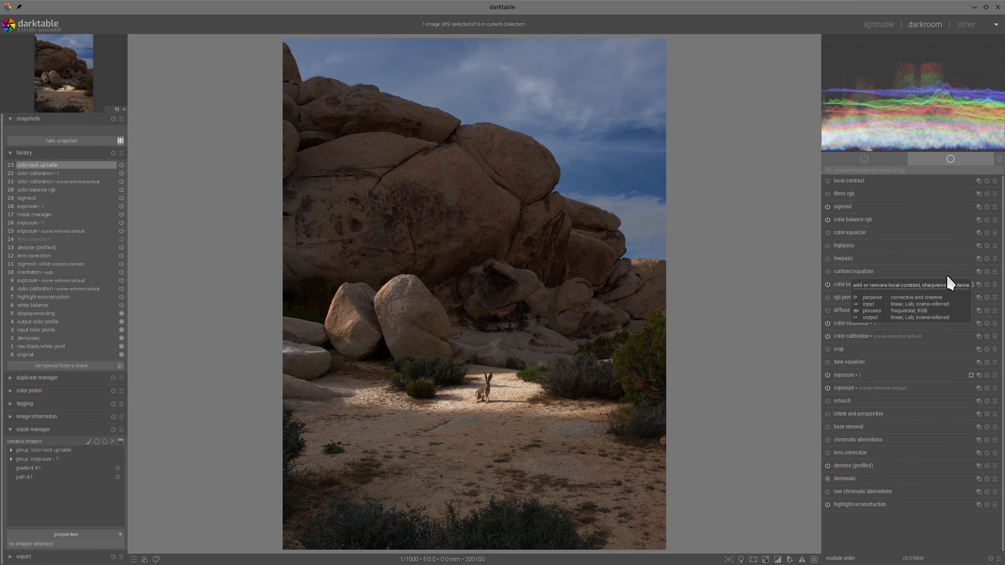
- In the original color balance rgb, set global brilliance to +6.41% and highlights brilliance to +24.47%, and collapse the module
{"action": "left_click", "coordinate": [855, 220]}
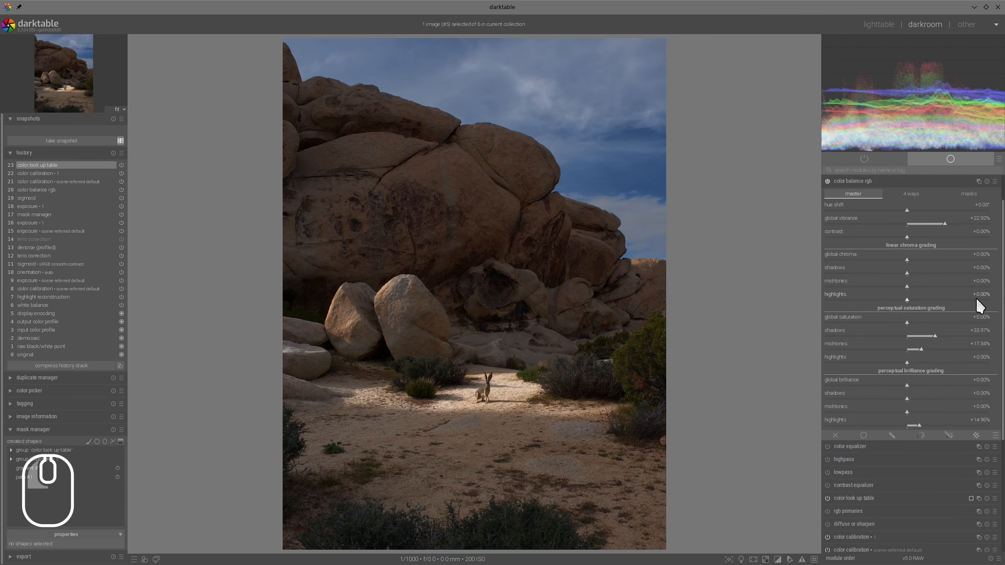
{"action": "left_click", "coordinate": [912, 386]}
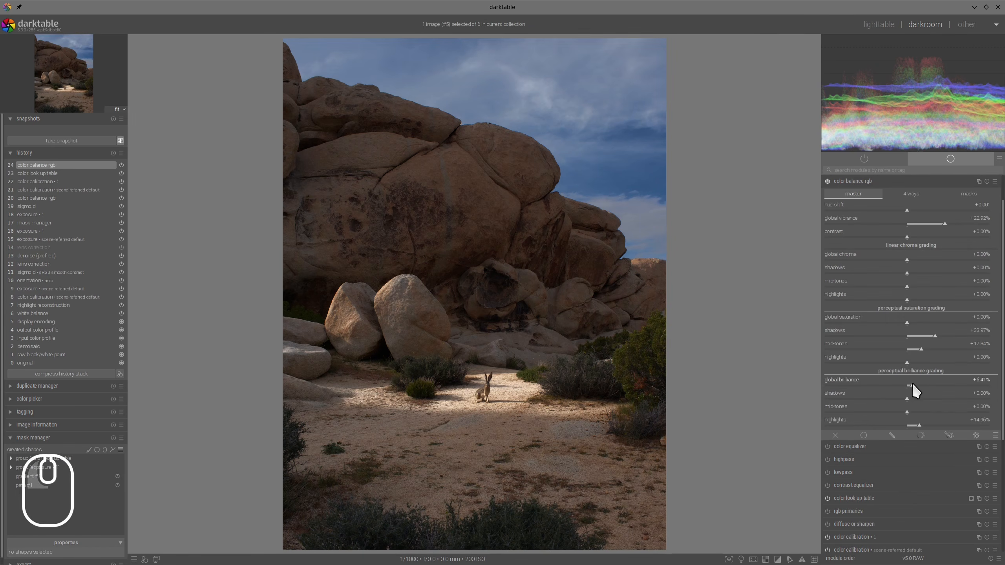
{"action": "left_click", "coordinate": [927, 424]}
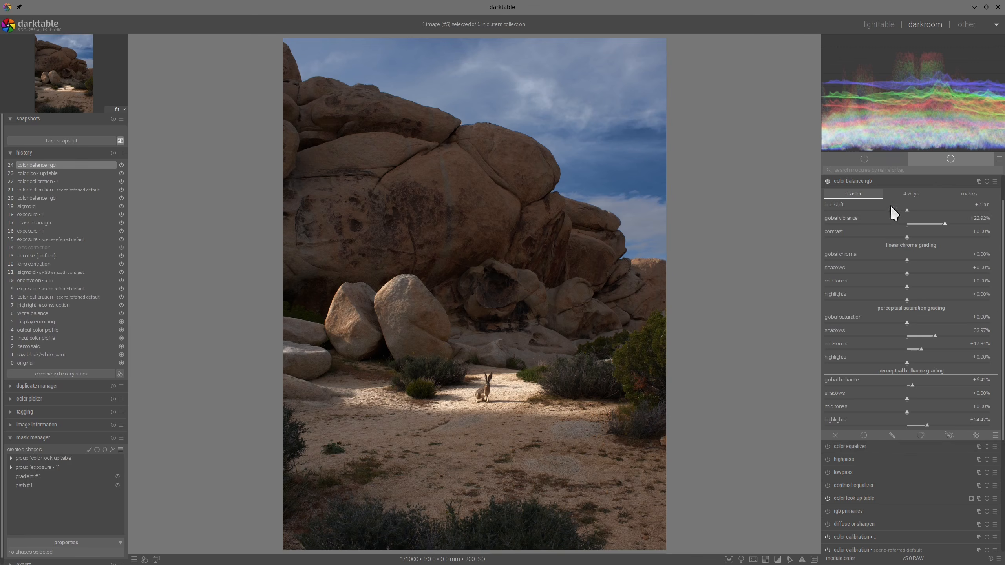
{"action": "left_click", "coordinate": [854, 183]}
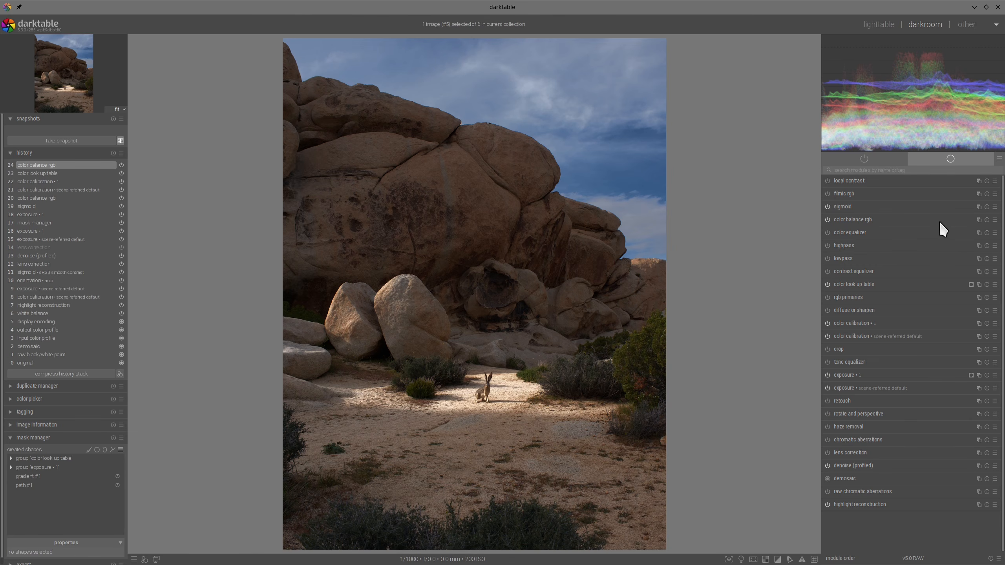
- Add a new color balance rgb instance with drawn and parametric masking, and draw a path mask around the sky, fitted along the boulder ridge
{"action": "right_click", "coordinate": [979, 220]}
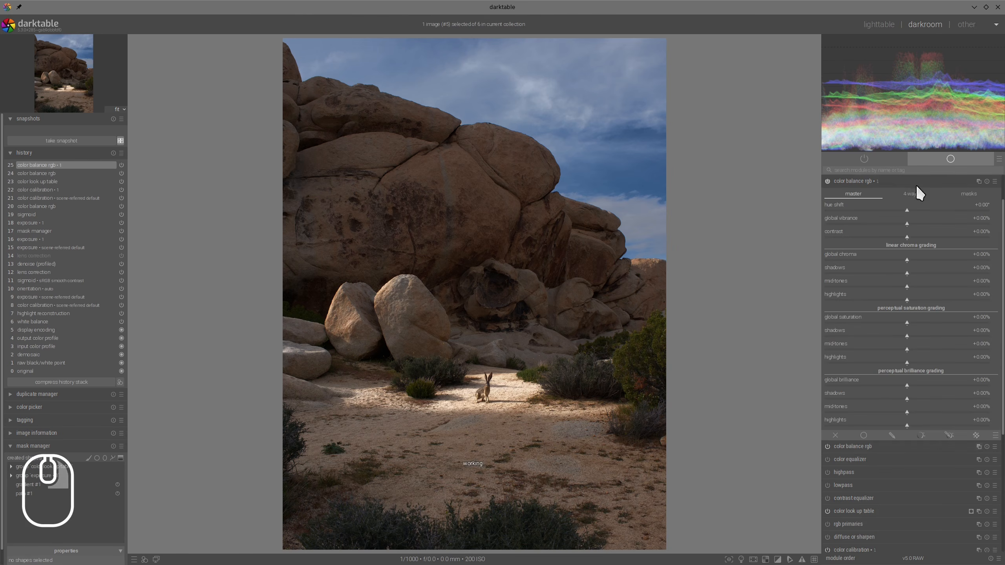
{"action": "left_click", "coordinate": [949, 435]}
{"action": "scroll", "coordinate": [987, 301], "scroll_direction": "down", "scroll_amount": 3}
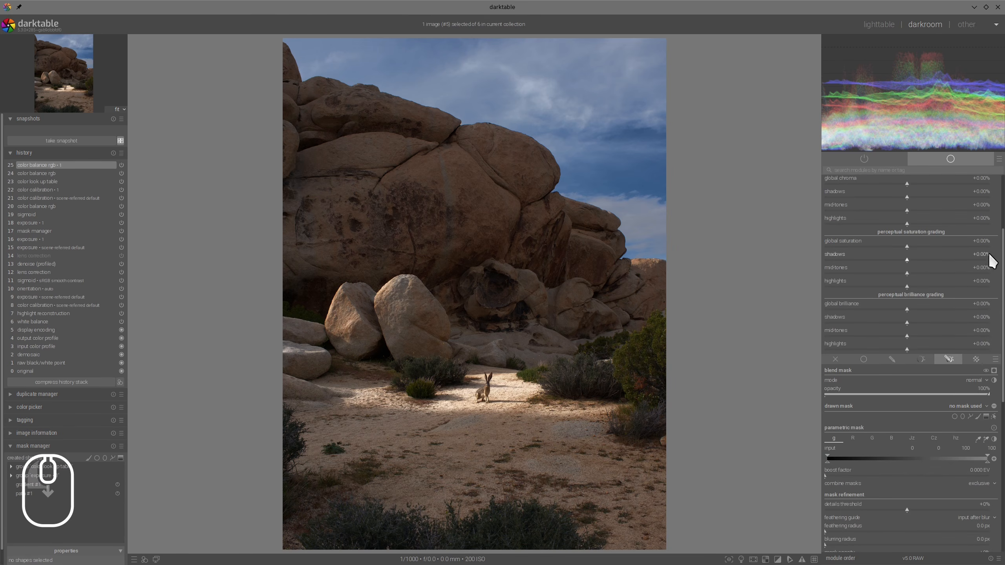
{"action": "left_click", "coordinate": [970, 416]}
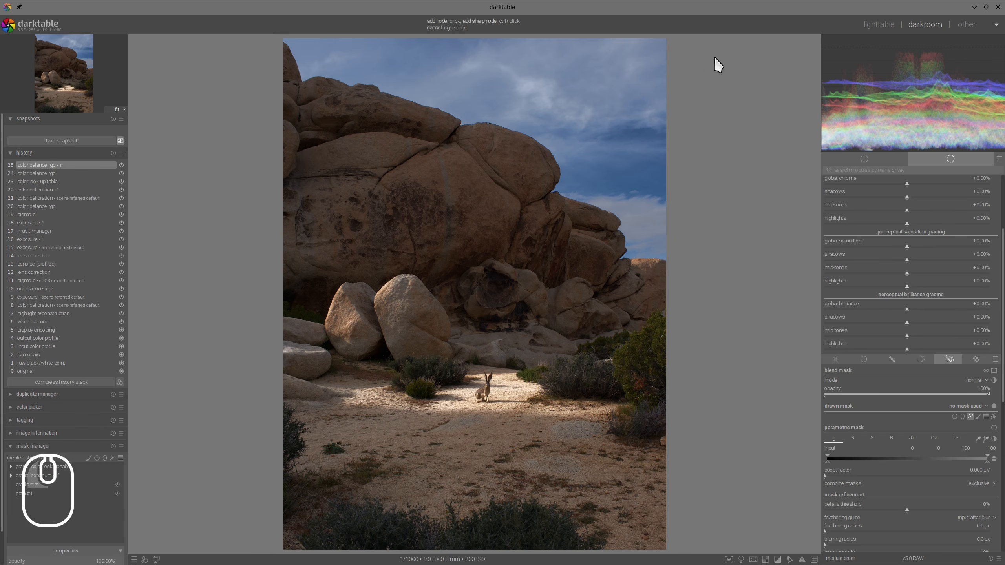
{"action": "left_click", "coordinate": [683, 39]}
{"action": "left_click", "coordinate": [677, 284]}
{"action": "right_click", "coordinate": [264, 35]}
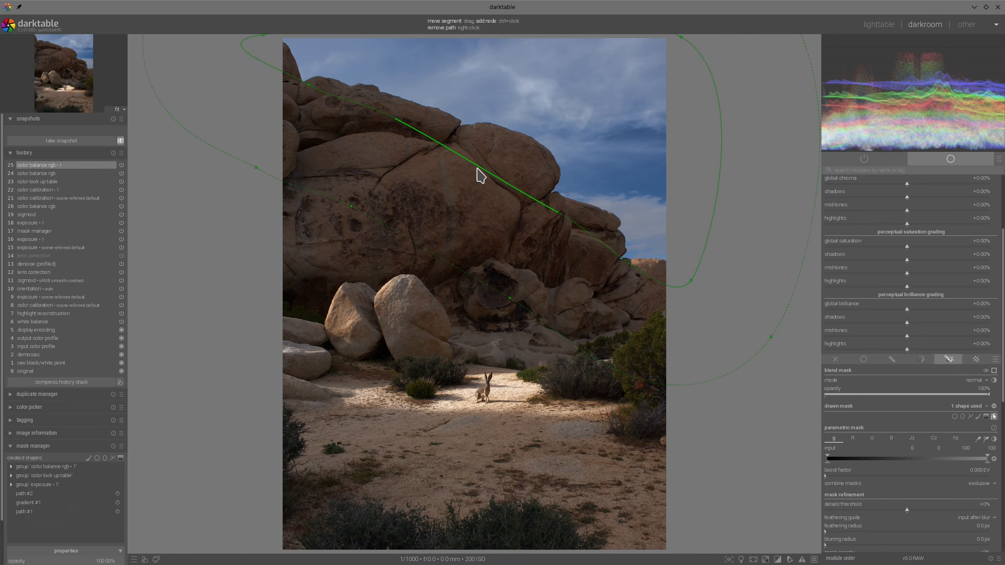
{"action": "left_click_drag", "start_coordinate": [481, 175], "coordinate": [498, 157]}
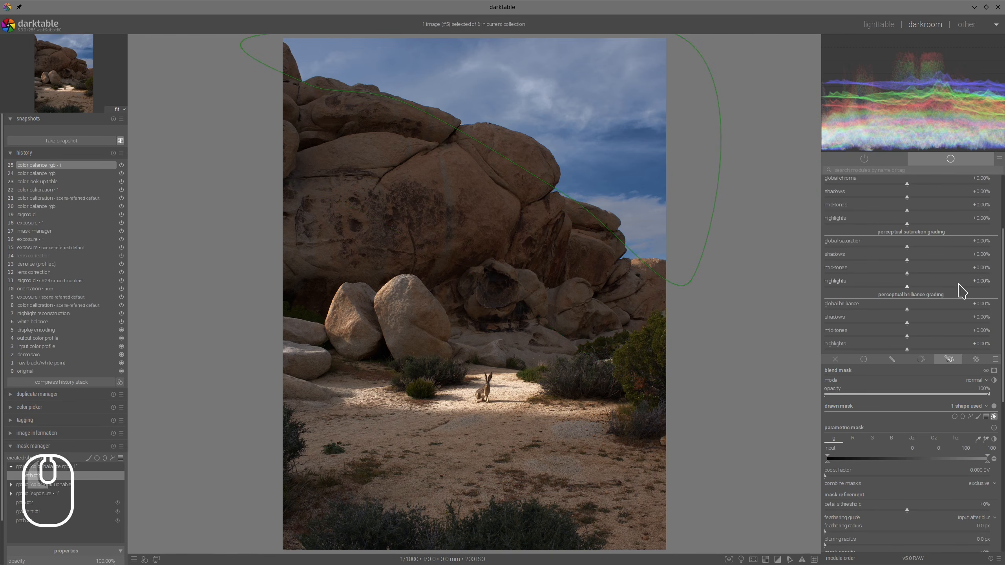
- Darken the masked sky with global brilliance at -37.77%, set the mask's feathering radius to 77.8 px, and collapse the module
{"action": "left_click", "coordinate": [883, 311]}
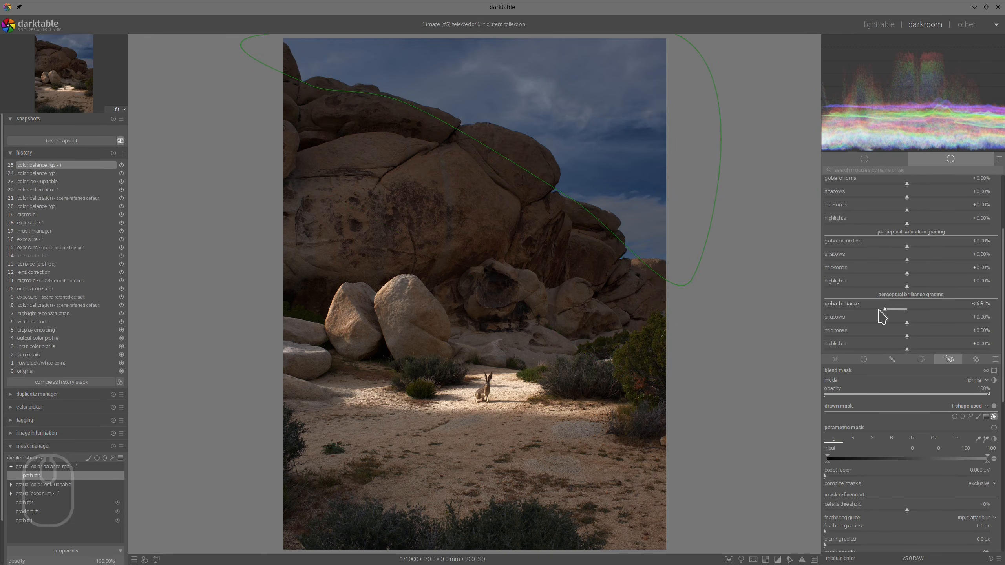
{"action": "left_click_drag", "start_coordinate": [881, 310], "coordinate": [875, 309]}
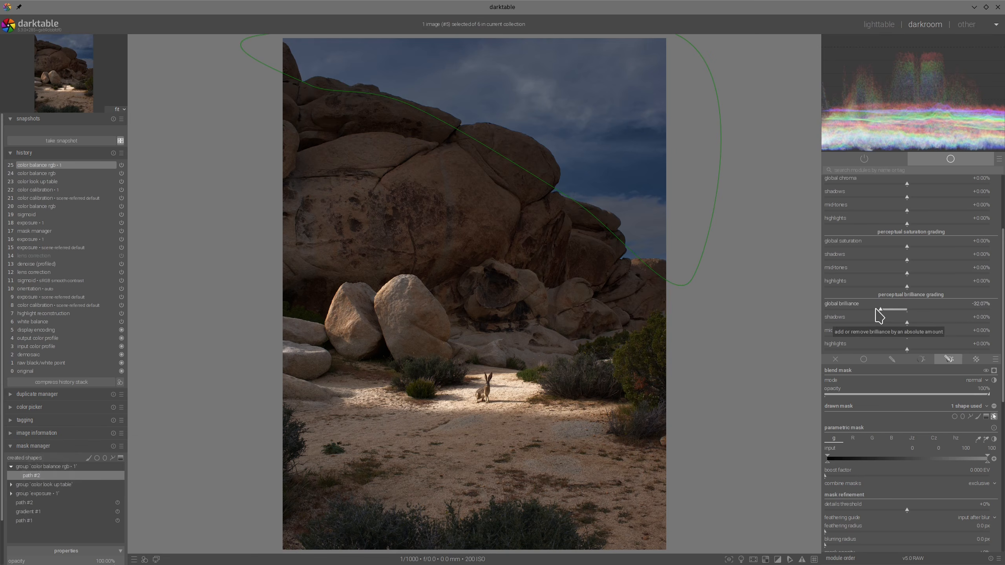
{"action": "scroll", "coordinate": [881, 311], "scroll_direction": "down", "scroll_amount": 3}
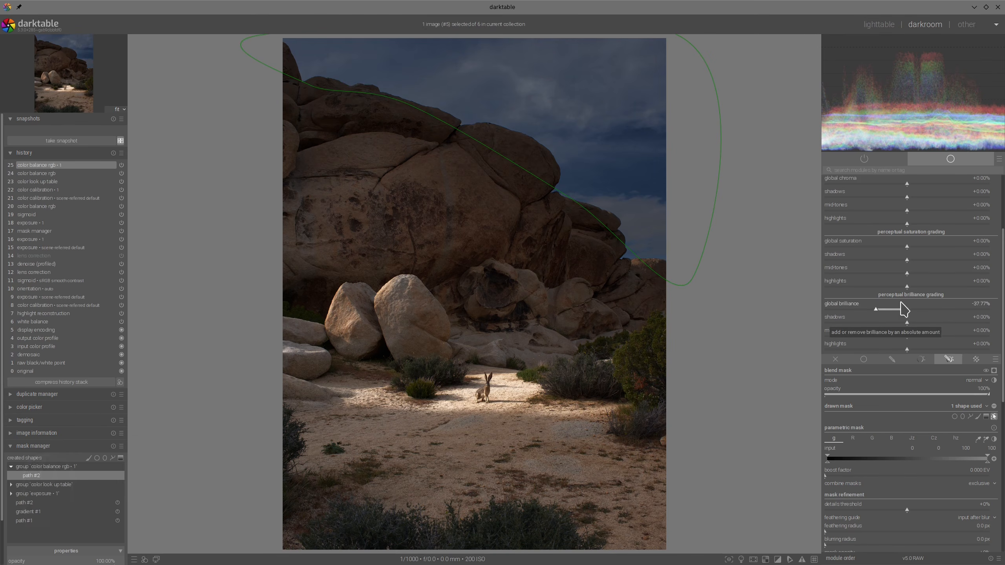
{"action": "scroll", "coordinate": [859, 503], "scroll_direction": "down", "scroll_amount": 2}
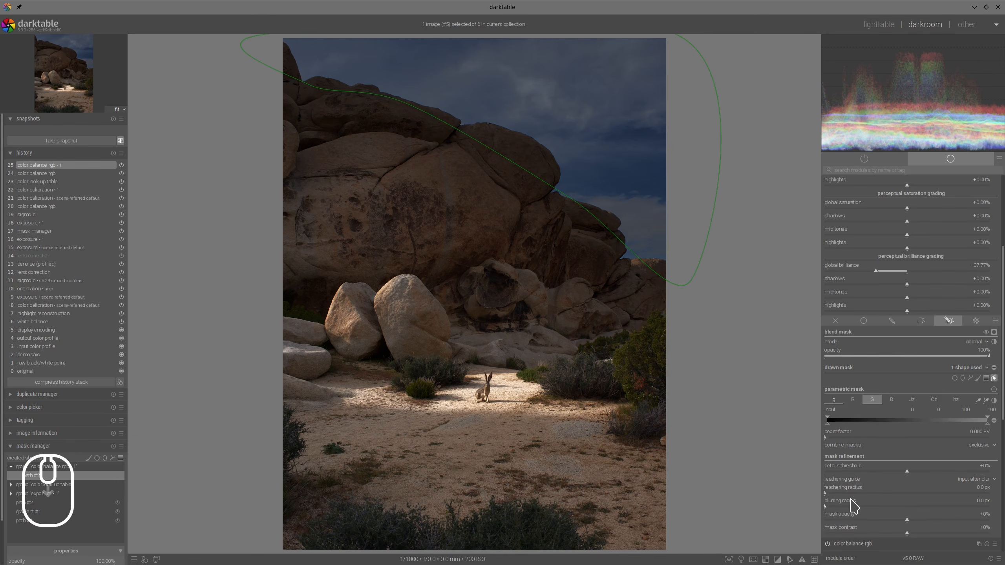
{"action": "left_click_drag", "start_coordinate": [858, 493], "coordinate": [875, 492]}
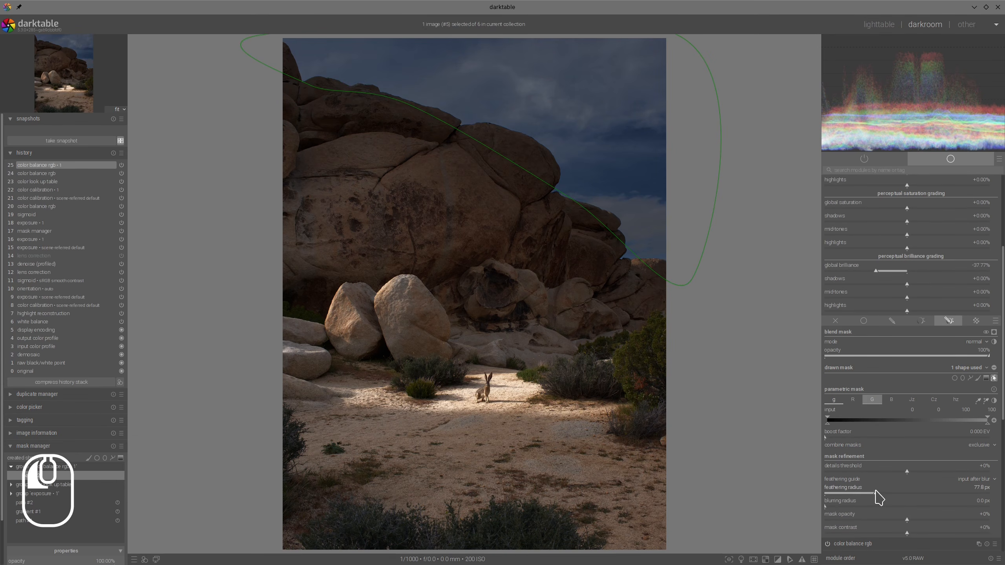
{"action": "scroll", "coordinate": [946, 416], "scroll_direction": "up", "scroll_amount": 8}
{"action": "left_click", "coordinate": [886, 220]}
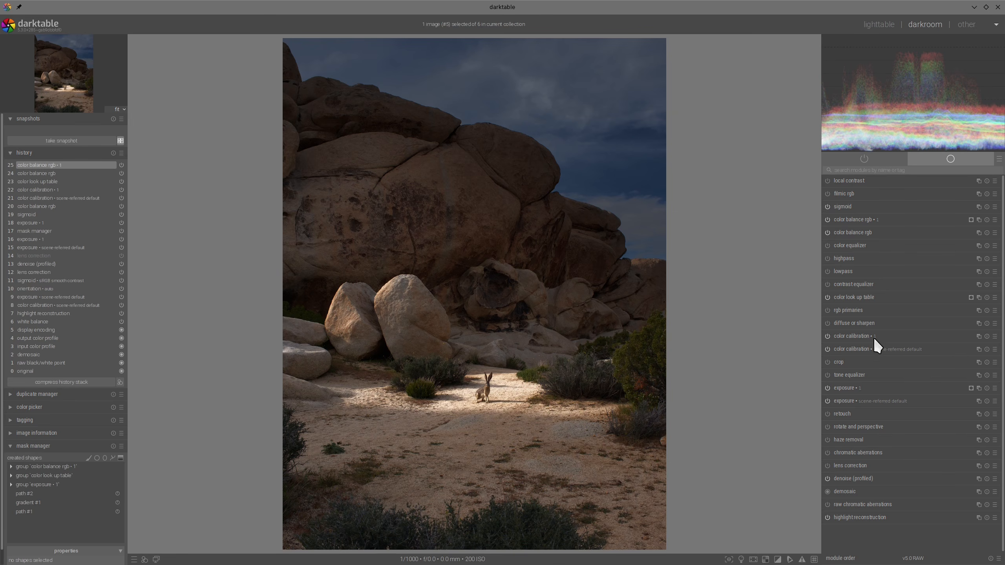
- In contrast equalizer, soften the image by lowering the luma curve slightly across the detail scales
{"action": "left_click", "coordinate": [849, 284]}
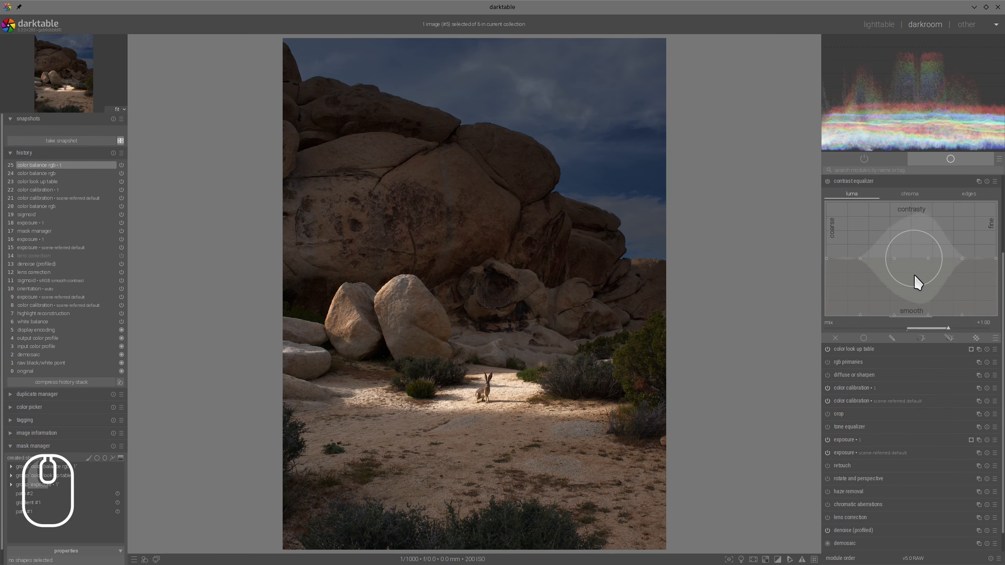
{"action": "scroll", "coordinate": [915, 227], "scroll_direction": "down", "scroll_amount": 2, "text": "ctrl+shift"}
{"action": "mouse_move", "coordinate": [917, 226]}
{"action": "left_mouse_down"}
{"action": "mouse_move", "coordinate": [918, 237]}
{"action": "mouse_move", "coordinate": [889, 235]}
{"action": "left_mouse_up"}
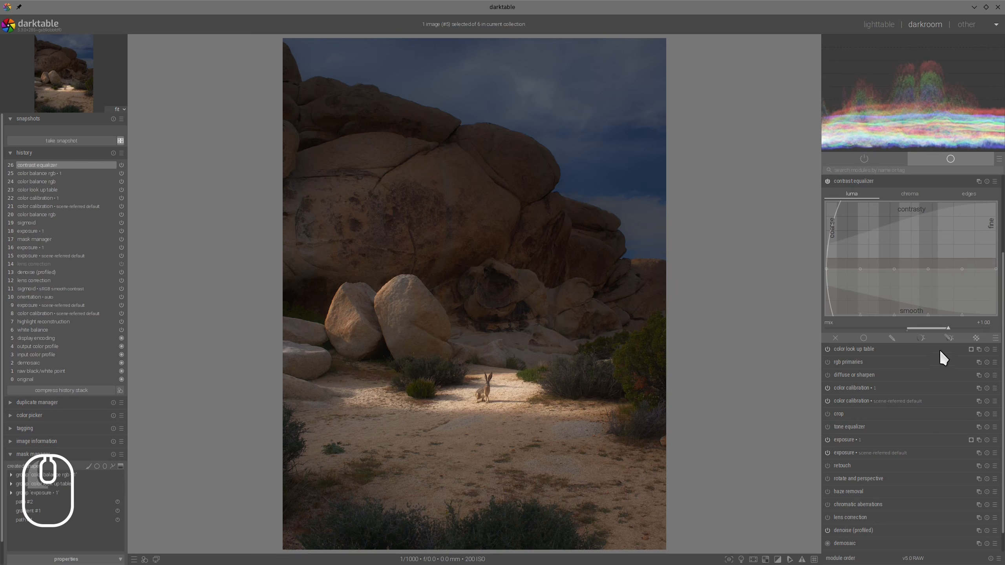
- Give contrast equalizer drawn and parametric masking with the darken blend mode, check its effect, and collapse the module
{"action": "left_click", "coordinate": [949, 338]}
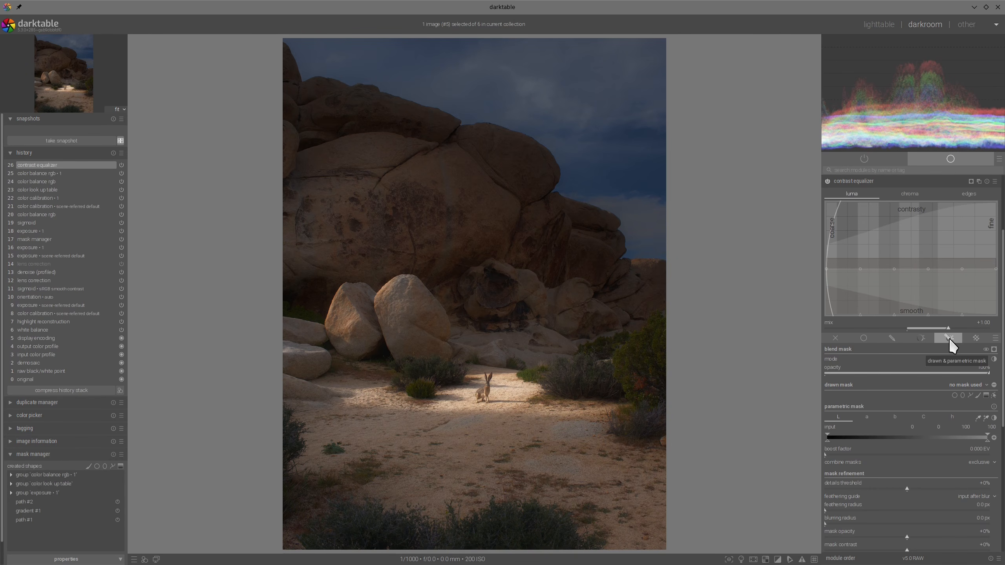
{"action": "left_click", "coordinate": [974, 358]}
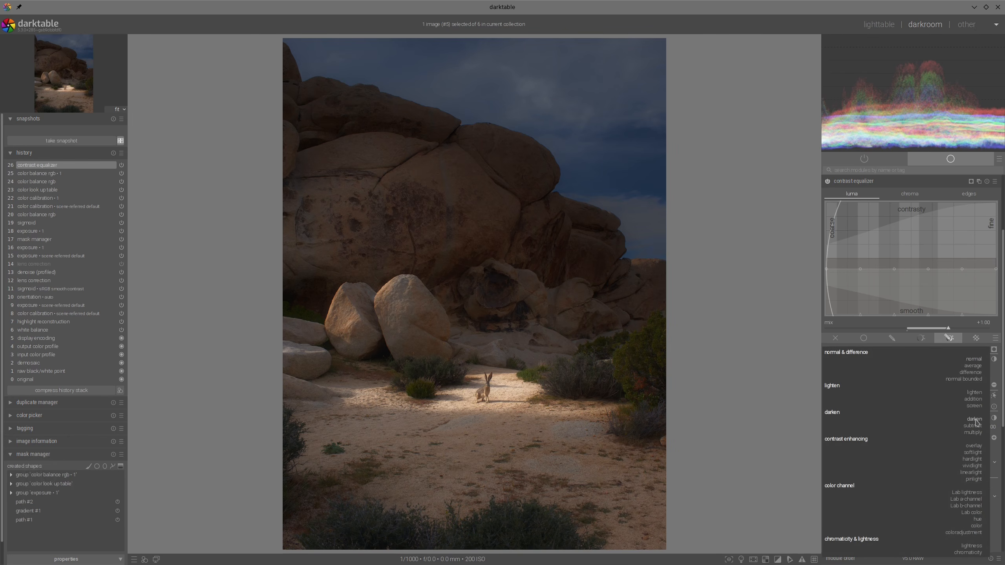
{"action": "left_click", "coordinate": [975, 419]}
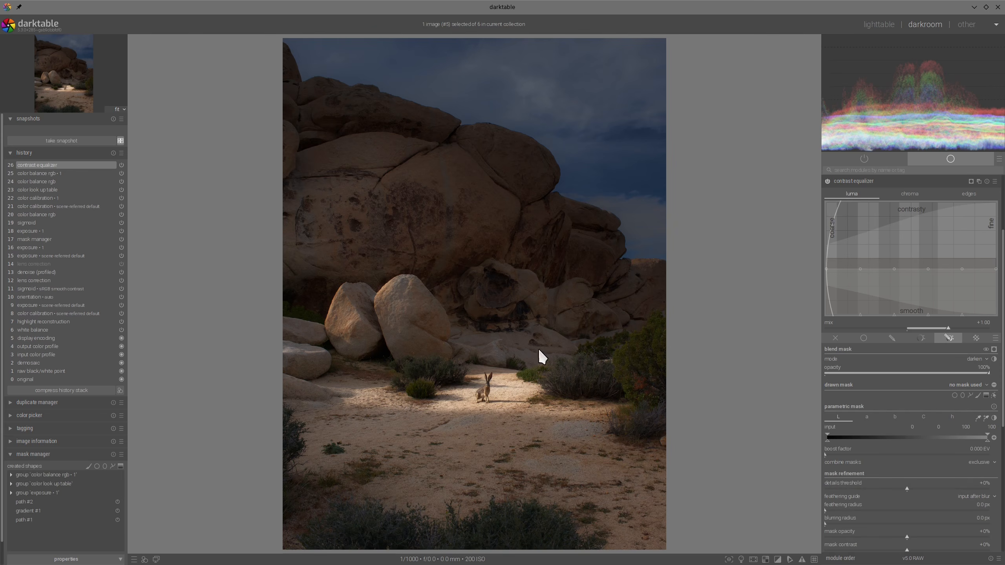
{"action": "left_click", "coordinate": [827, 181]}
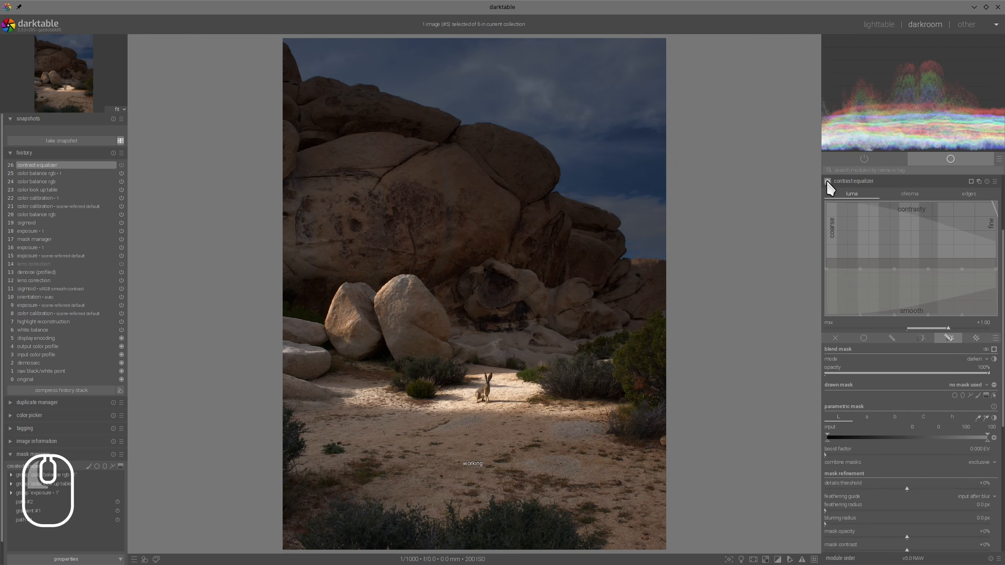
{"action": "left_click", "coordinate": [856, 181]}
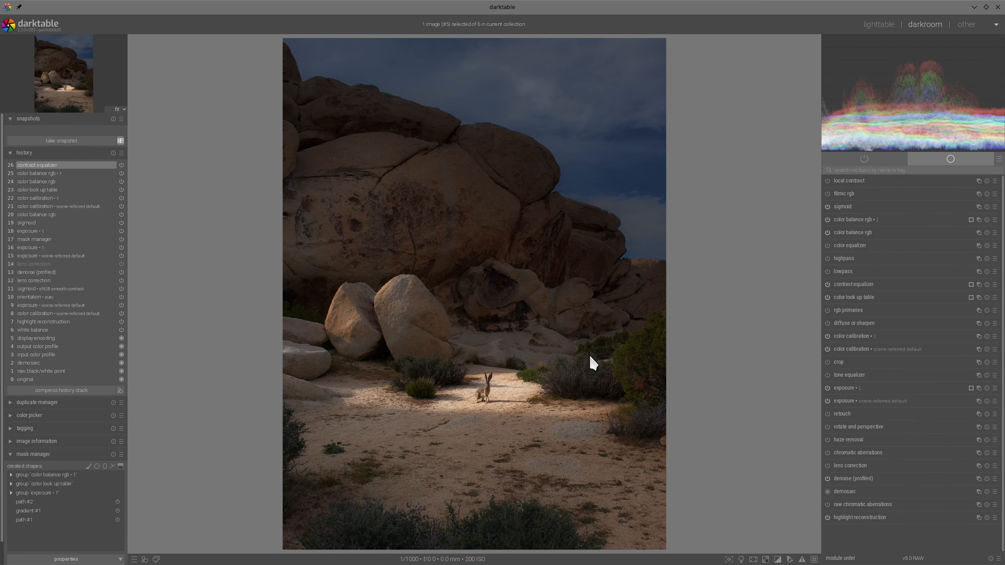
- In the original color balance rgb, set midtones brilliance to +7.84% and highlights brilliance to +36.34%, and collapse the module
{"action": "scroll", "coordinate": [552, 395], "scroll_direction": "up", "scroll_amount": 3}
{"action": "scroll", "coordinate": [552, 396], "scroll_direction": "down", "scroll_amount": 4}
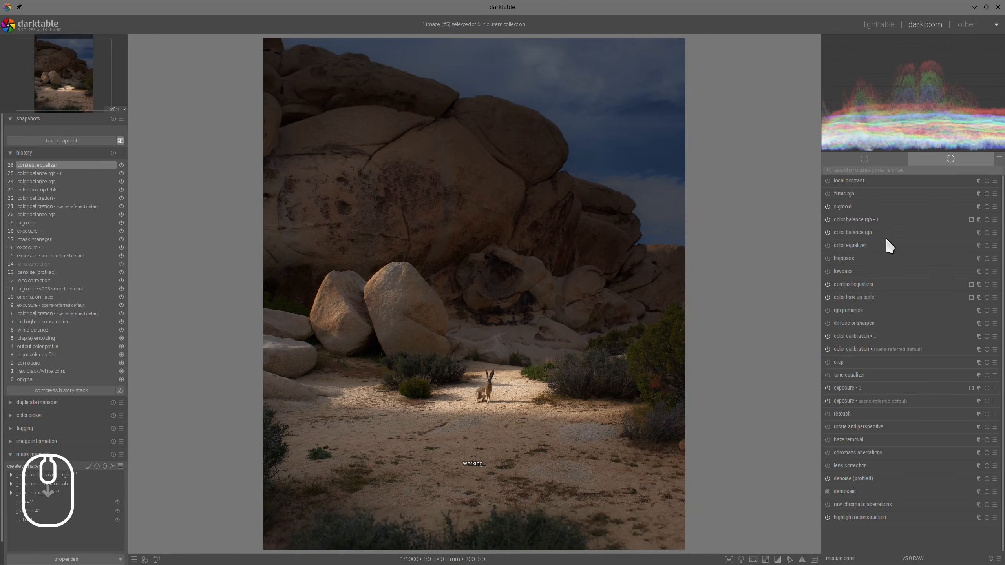
{"action": "left_click", "coordinate": [869, 231]}
{"action": "left_click", "coordinate": [914, 411]}
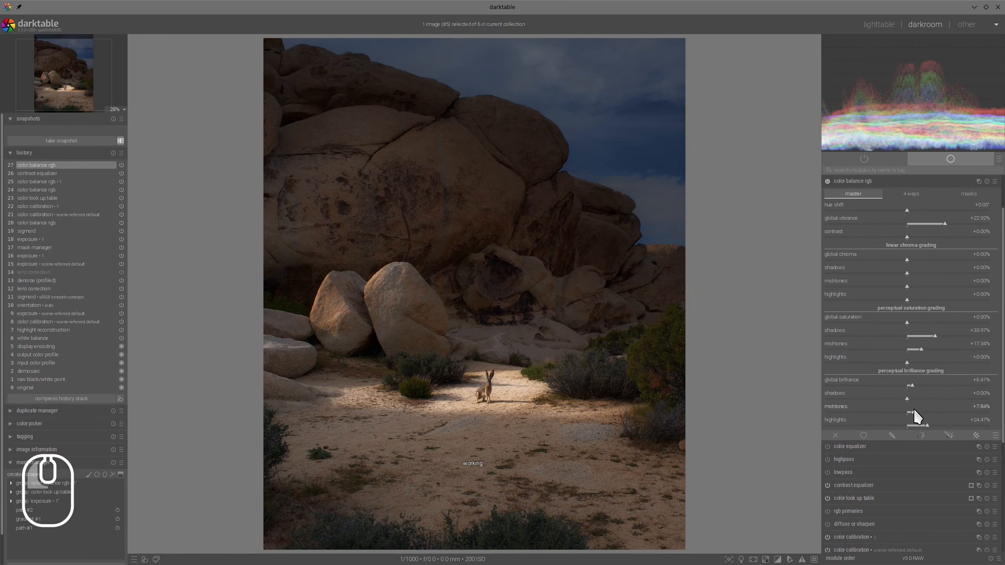
{"action": "left_click", "coordinate": [940, 426]}
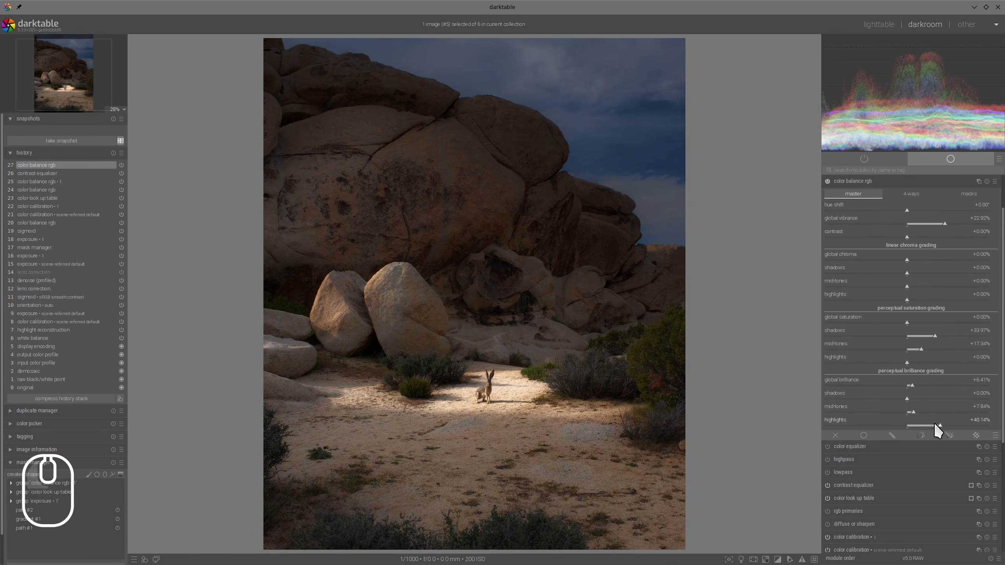
{"action": "left_click", "coordinate": [933, 425]}
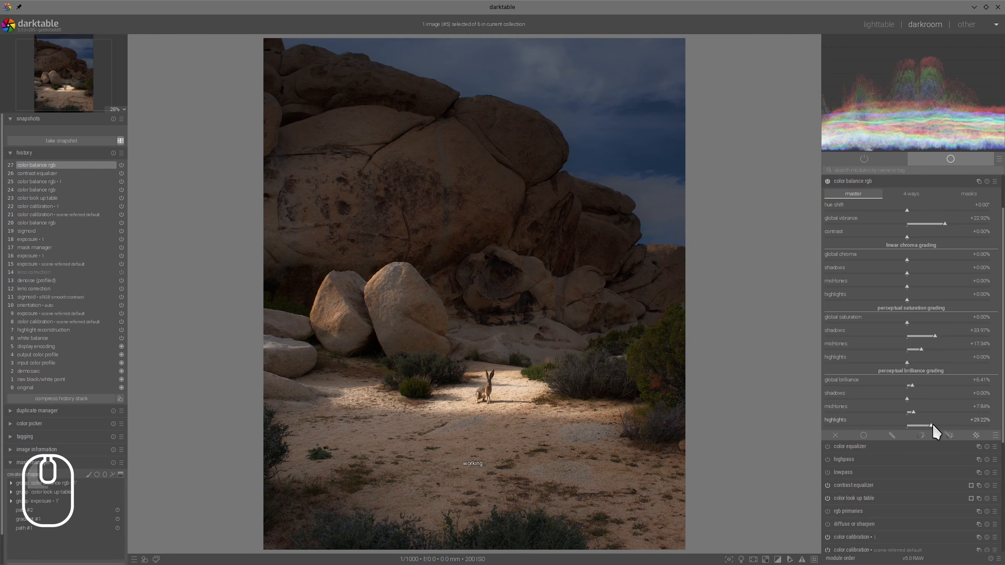
{"action": "left_click", "coordinate": [934, 424]}
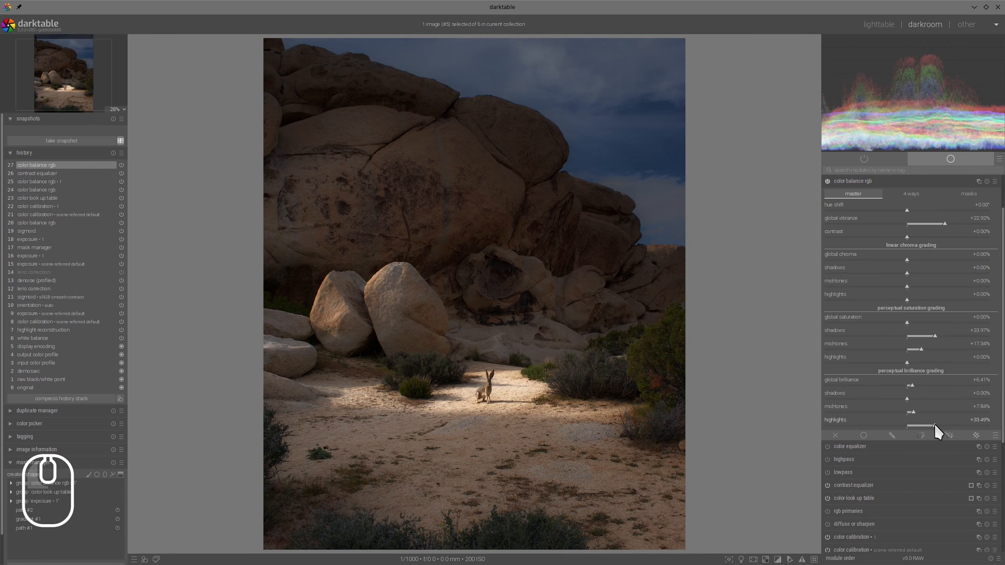
{"action": "left_click", "coordinate": [937, 424]}
{"action": "scroll", "coordinate": [919, 317], "scroll_direction": "up", "scroll_amount": 2}
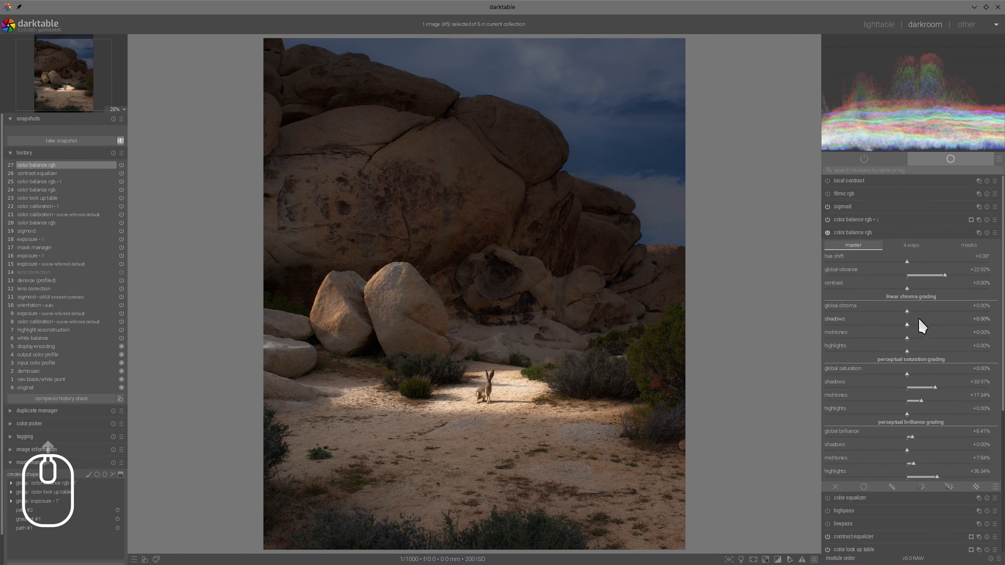
{"action": "left_click", "coordinate": [882, 233]}
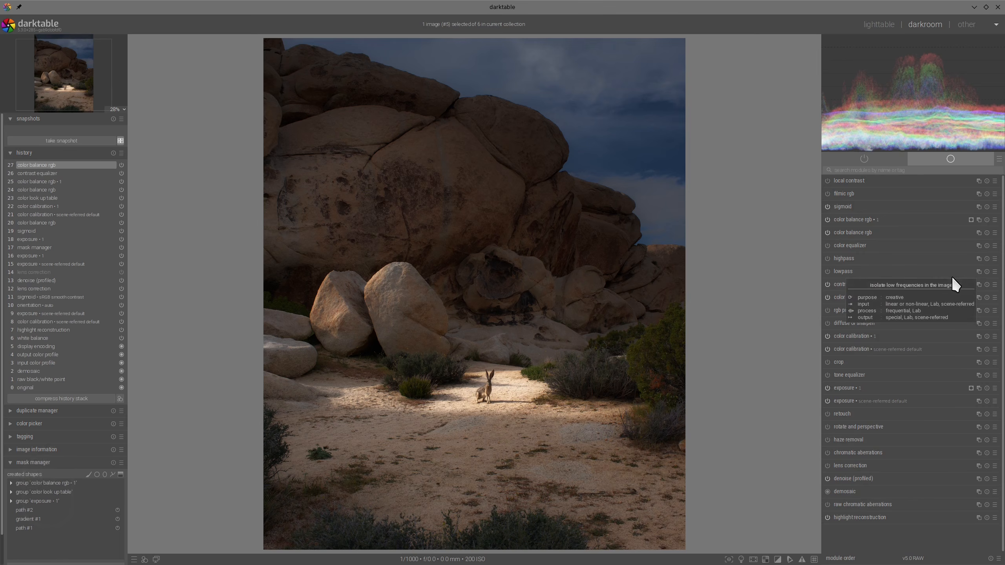
{"action": "scroll", "coordinate": [600, 327], "scroll_direction": "down", "scroll_amount": 1}
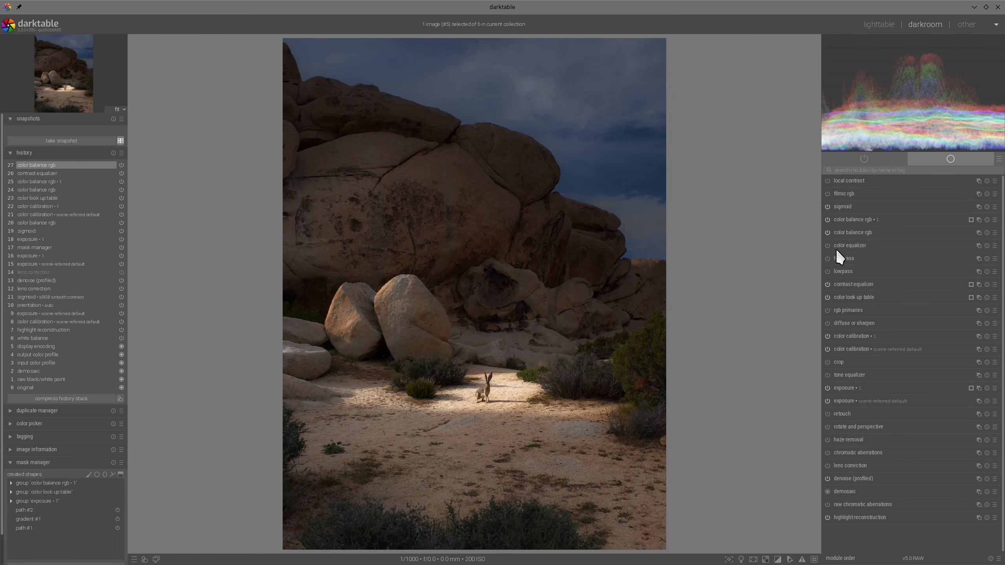
- Add a new color balance rgb instance and tint its shadows lift with hue 41.90° and chroma 4.51%
{"action": "left_click", "coordinate": [979, 221]}
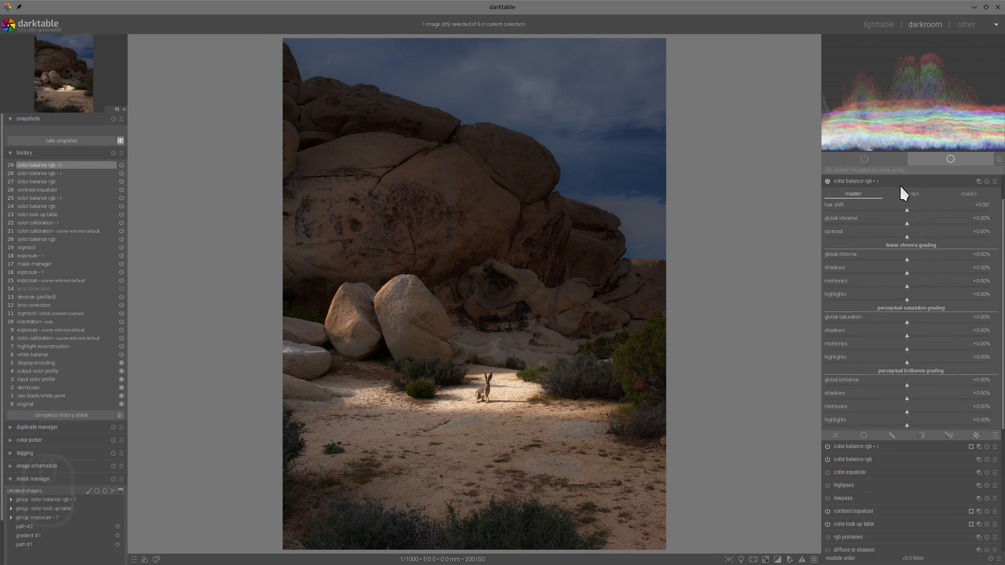
{"action": "left_click", "coordinate": [912, 195]}
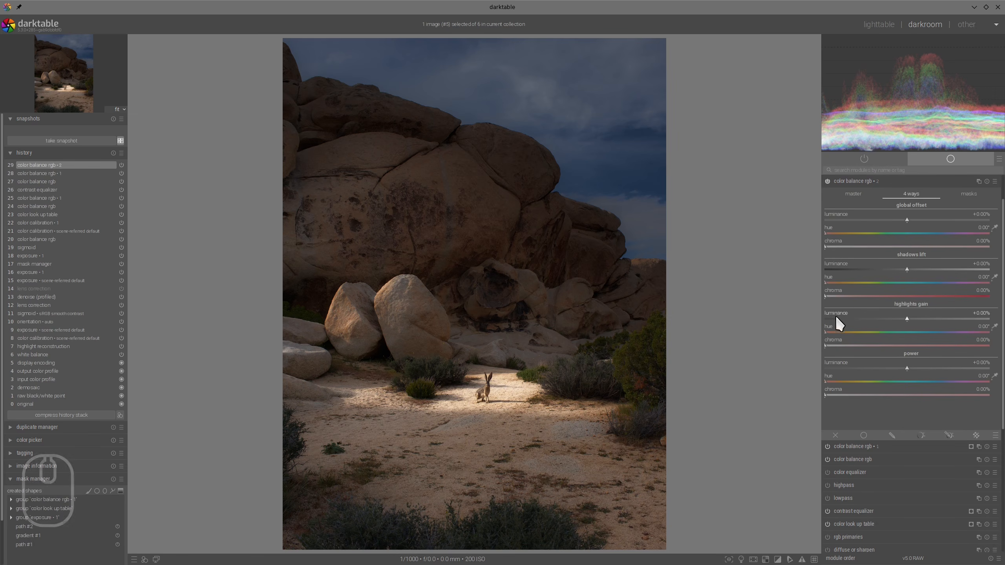
{"action": "left_click", "coordinate": [838, 282]}
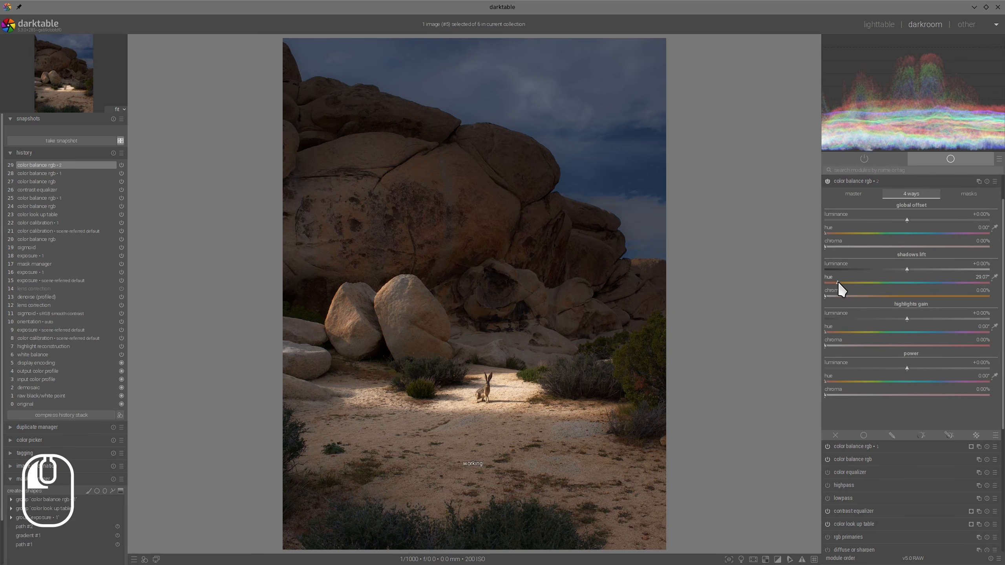
{"action": "left_click", "coordinate": [841, 295]}
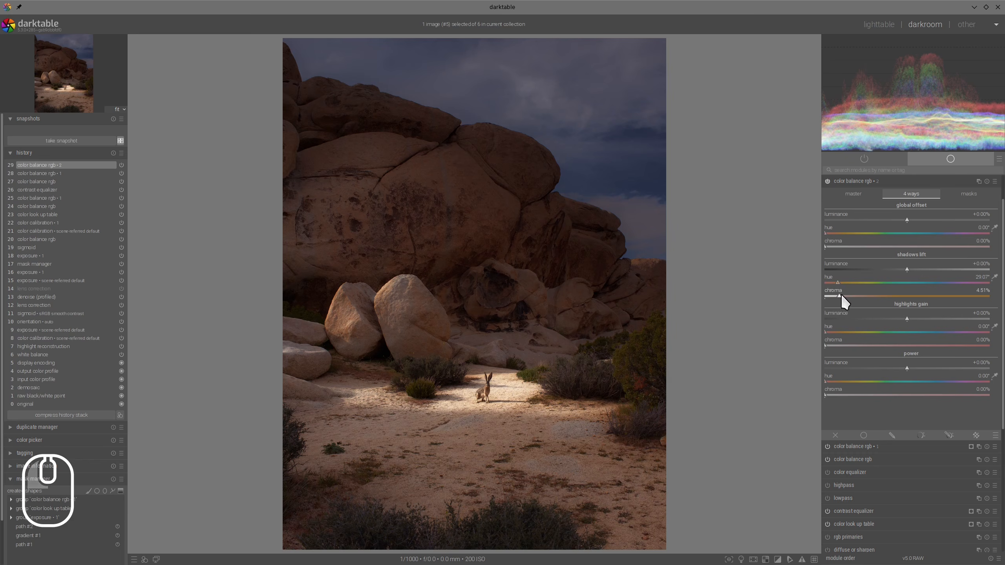
{"action": "left_click_drag", "start_coordinate": [839, 282], "coordinate": [844, 284]}
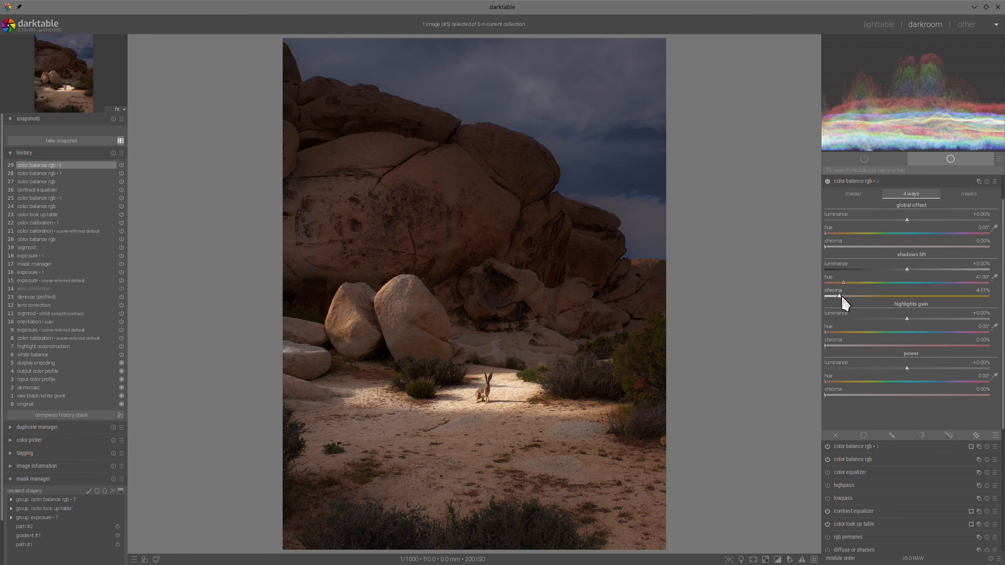
- Set the same instance's power hue to 65.84° and chroma to 1.07%, compare the grade off and on, and collapse the module
{"action": "left_click", "coordinate": [851, 381]}
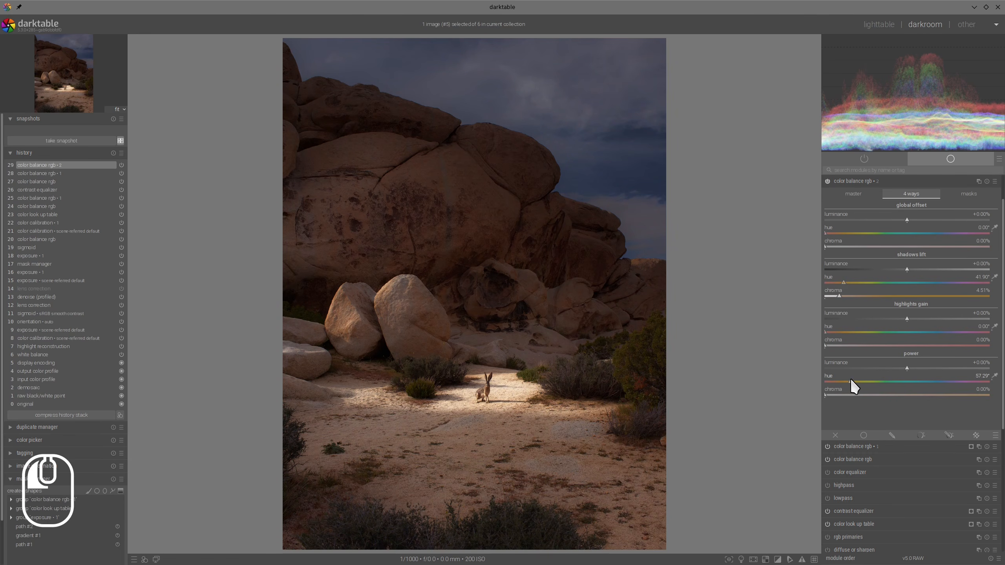
{"action": "left_click", "coordinate": [844, 394]}
{"action": "left_click", "coordinate": [850, 381]}
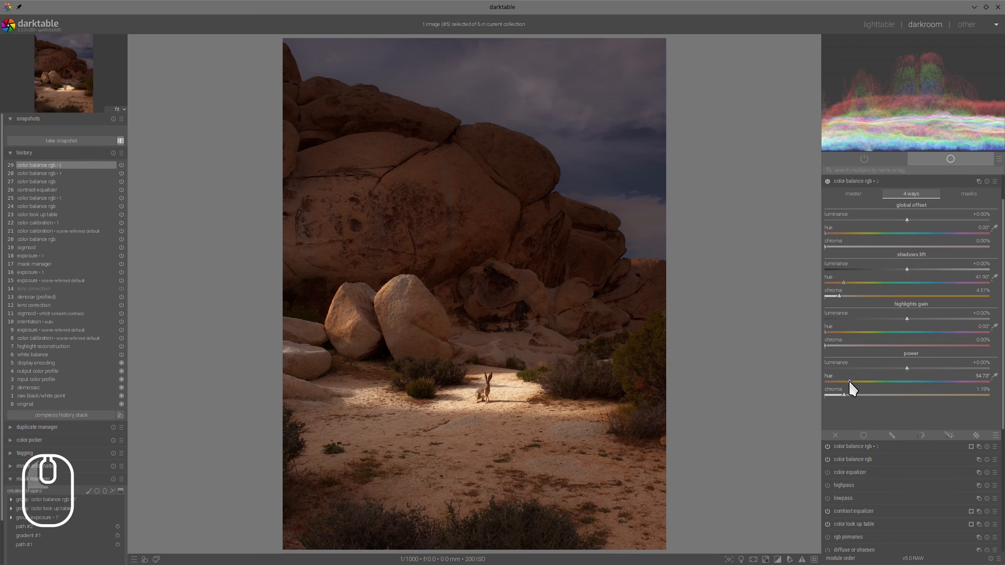
{"action": "left_click_drag", "start_coordinate": [849, 381], "coordinate": [855, 381]}
{"action": "scroll", "coordinate": [852, 343], "scroll_direction": "up", "scroll_amount": 1}
{"action": "left_click", "coordinate": [827, 219]}
{"action": "left_click", "coordinate": [828, 219]}
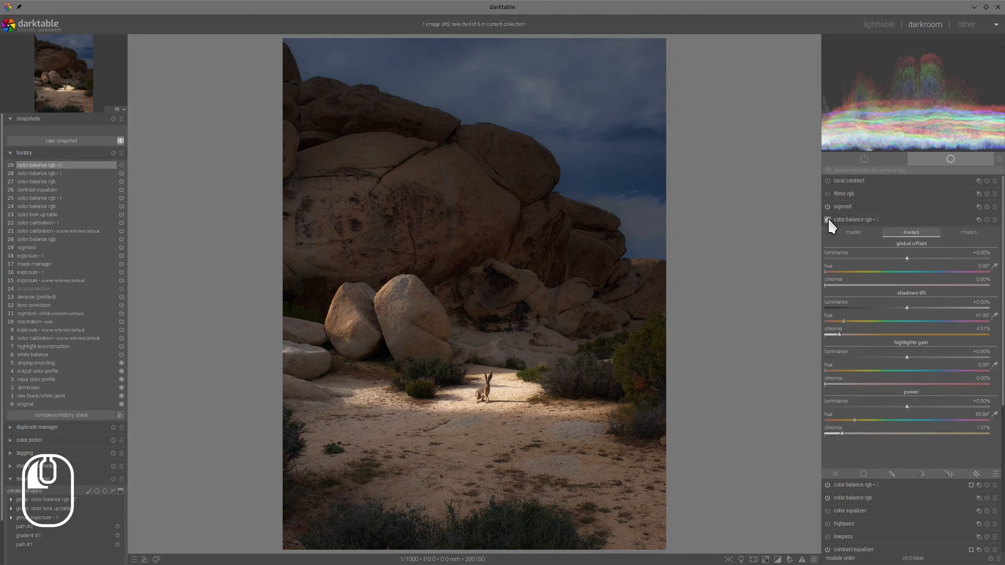
{"action": "left_click", "coordinate": [853, 219]}
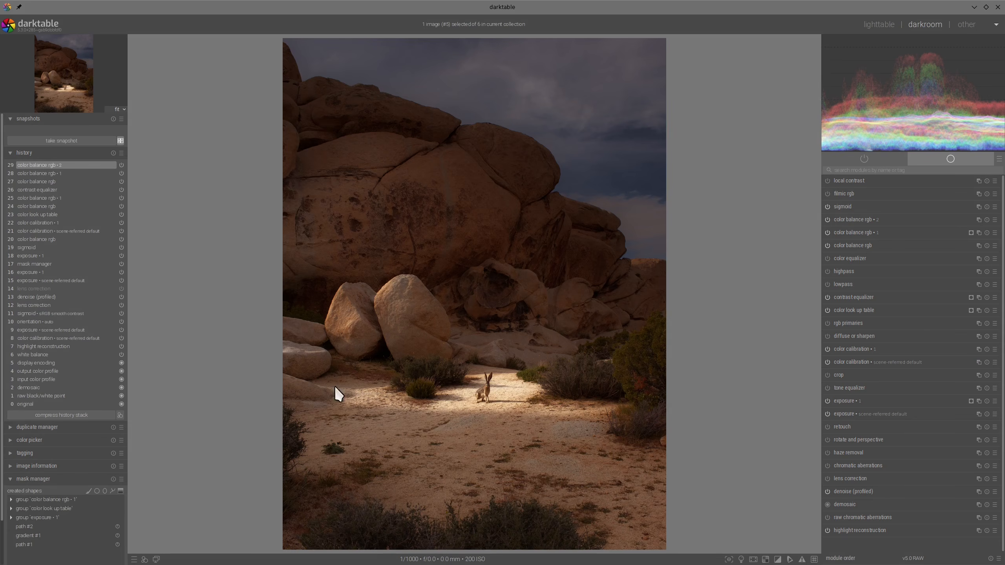
- Add another color balance rgb instance with drawn and parametric masking, and draw a path mask around the rabbit's sunlit strip with 19.46% feather size
{"action": "right_click", "coordinate": [980, 219]}
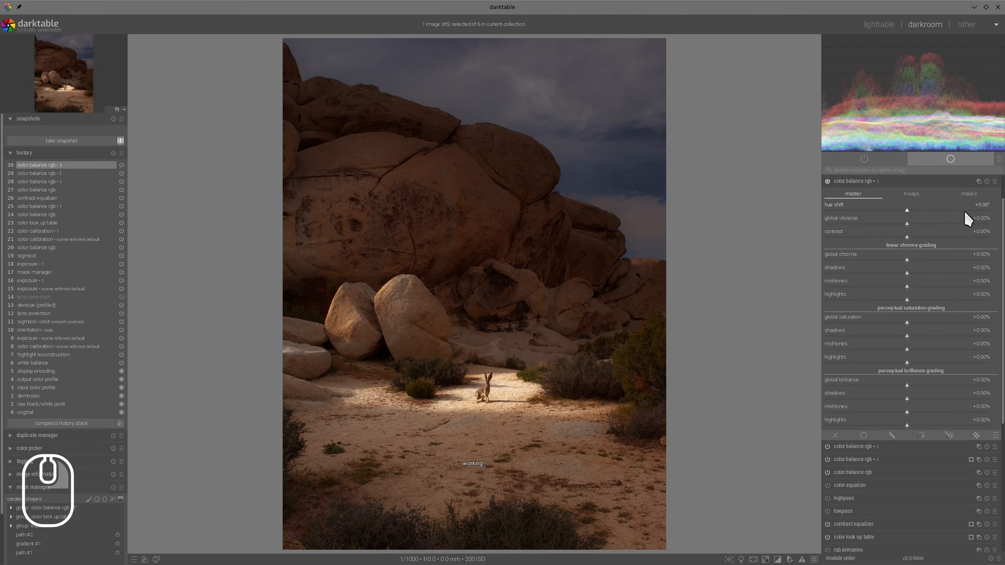
{"action": "left_click", "coordinate": [949, 435]}
{"action": "scroll", "coordinate": [963, 276], "scroll_direction": "down", "scroll_amount": 3}
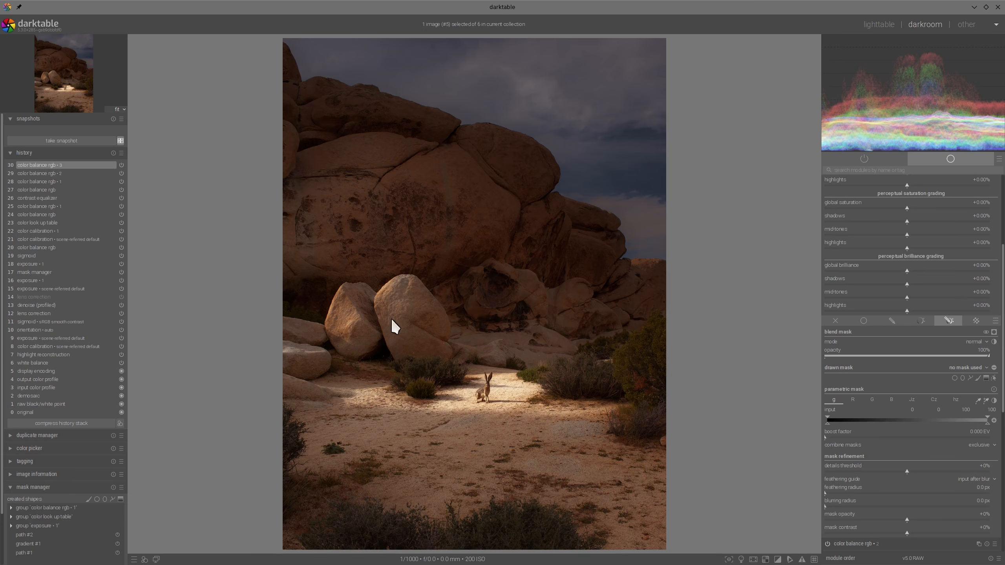
{"action": "left_click", "coordinate": [971, 377]}
{"action": "left_click", "coordinate": [287, 324]}
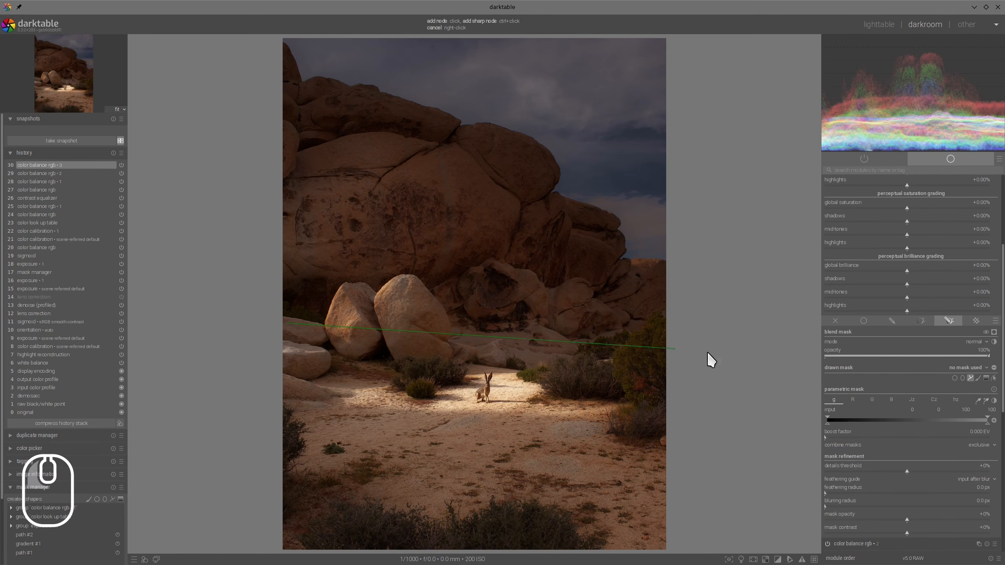
{"action": "left_click", "coordinate": [709, 360]}
{"action": "right_click", "coordinate": [290, 428]}
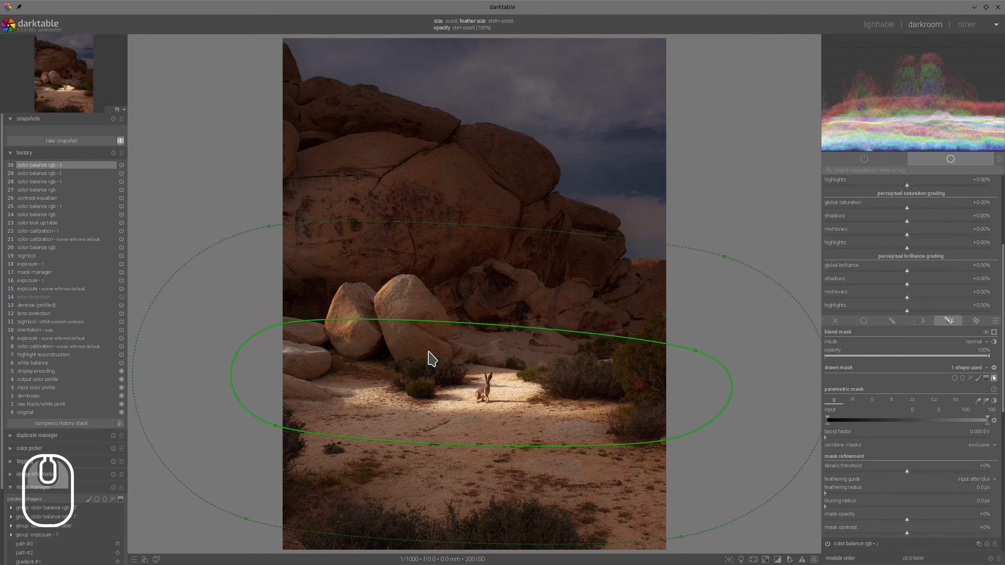
{"action": "scroll", "coordinate": [485, 300], "scroll_direction": "down", "scroll_amount": 3}
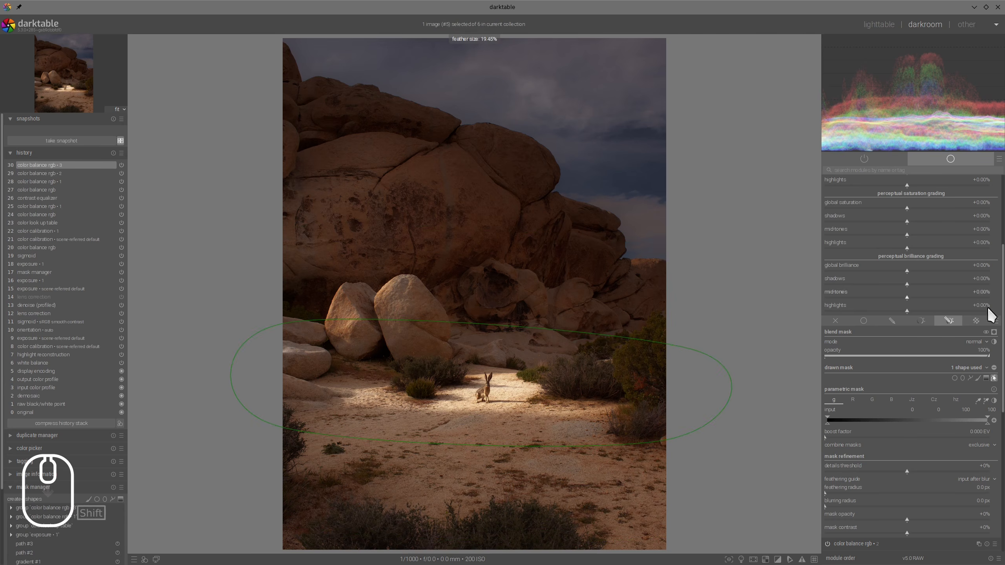
- Invert the drawn mask around the rabbit, set the instance's global brilliance to -28.74%, and collapse the module
{"action": "left_click", "coordinate": [994, 368]}
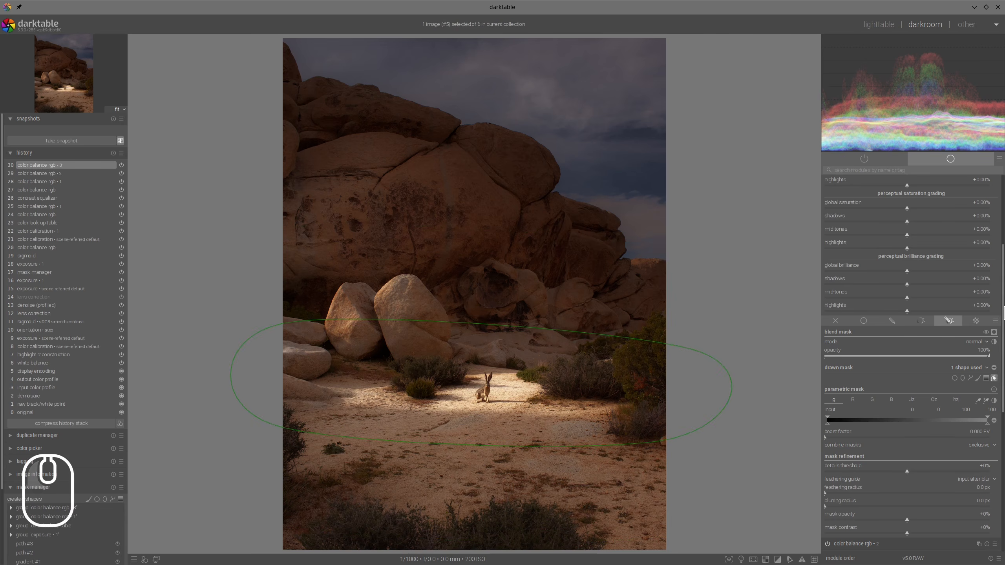
{"action": "scroll", "coordinate": [911, 332], "scroll_direction": "up", "scroll_amount": 3}
{"action": "left_click_drag", "start_coordinate": [898, 327], "coordinate": [883, 325]}
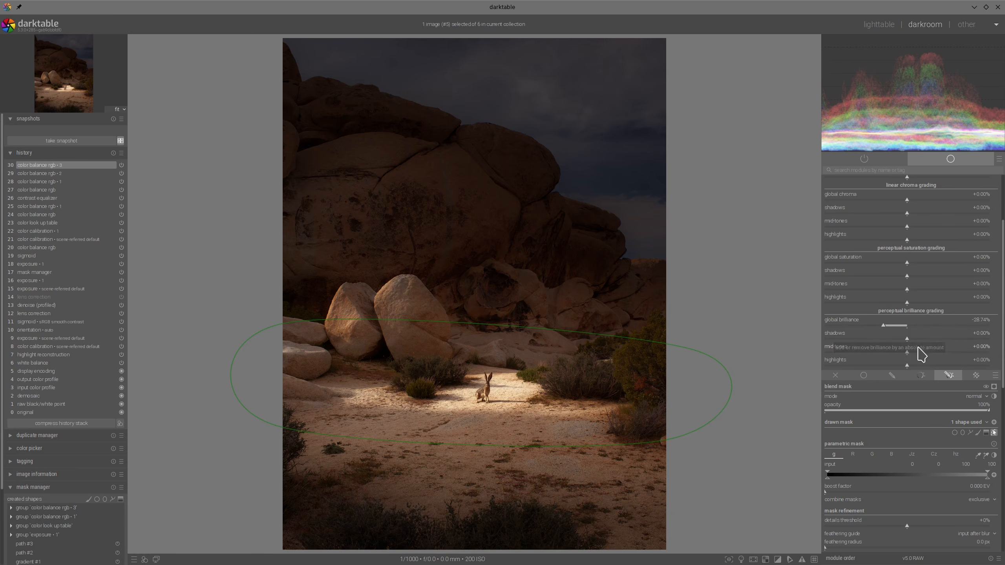
{"action": "scroll", "coordinate": [920, 352], "scroll_direction": "up", "scroll_amount": 3}
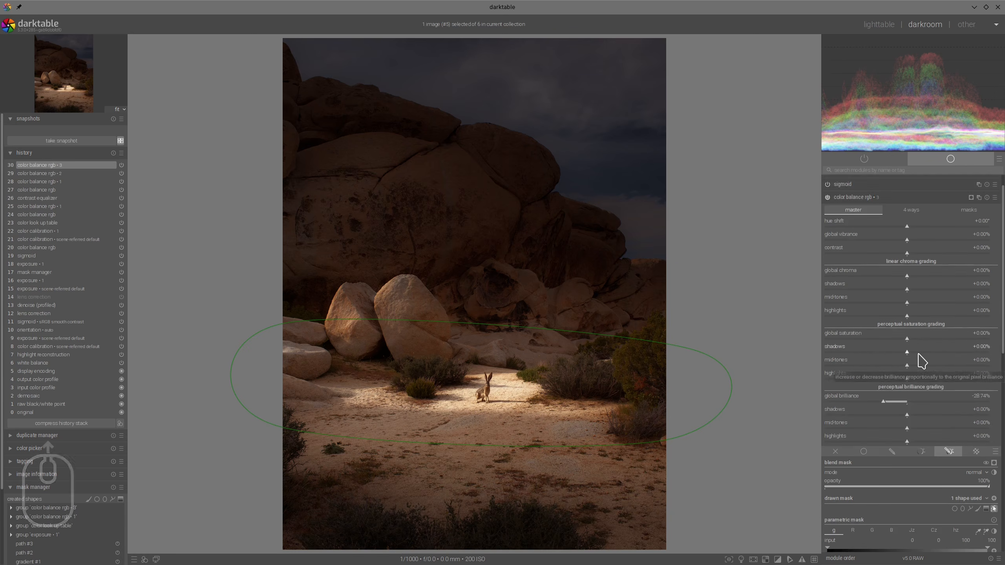
{"action": "left_click", "coordinate": [858, 198]}
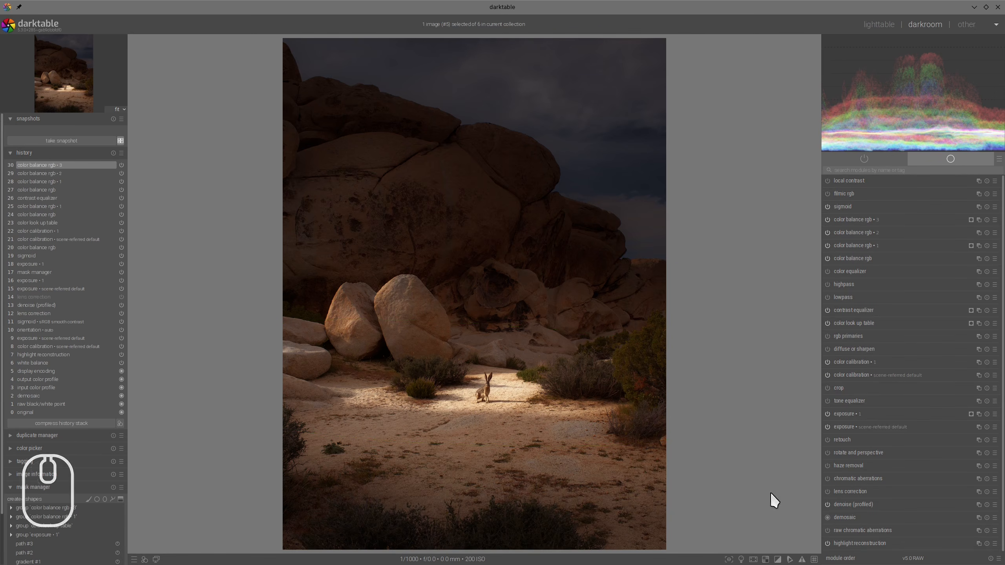
- Turn on color assessment mode and examine the rabbit's surroundings up close and the whole frame
{"action": "left_click", "coordinate": [741, 560]}
{"action": "scroll", "coordinate": [491, 378], "scroll_direction": "up", "scroll_amount": 4}
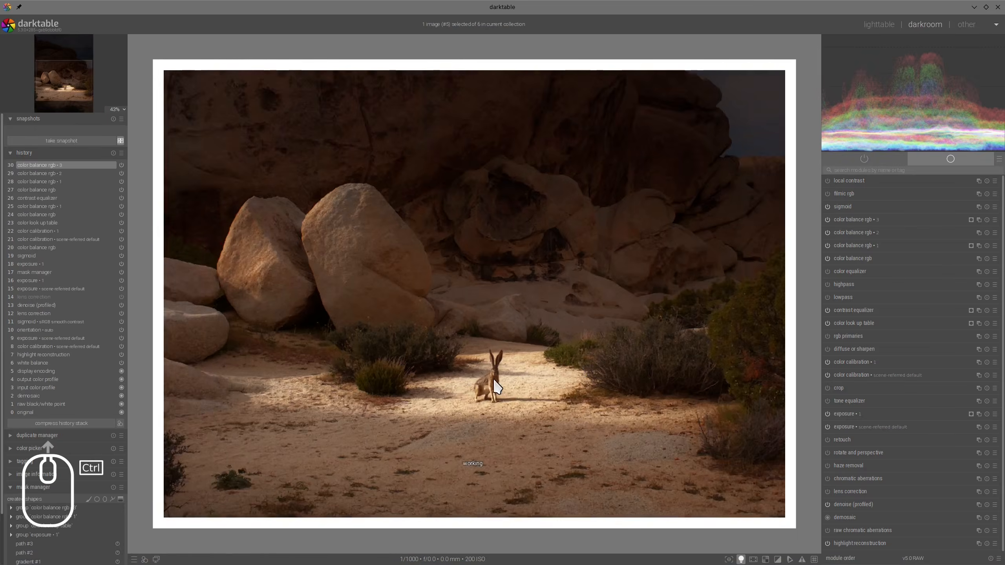
{"action": "scroll", "coordinate": [513, 378], "scroll_direction": "down", "scroll_amount": 2}
{"action": "scroll", "coordinate": [516, 386], "scroll_direction": "down", "scroll_amount": 1}
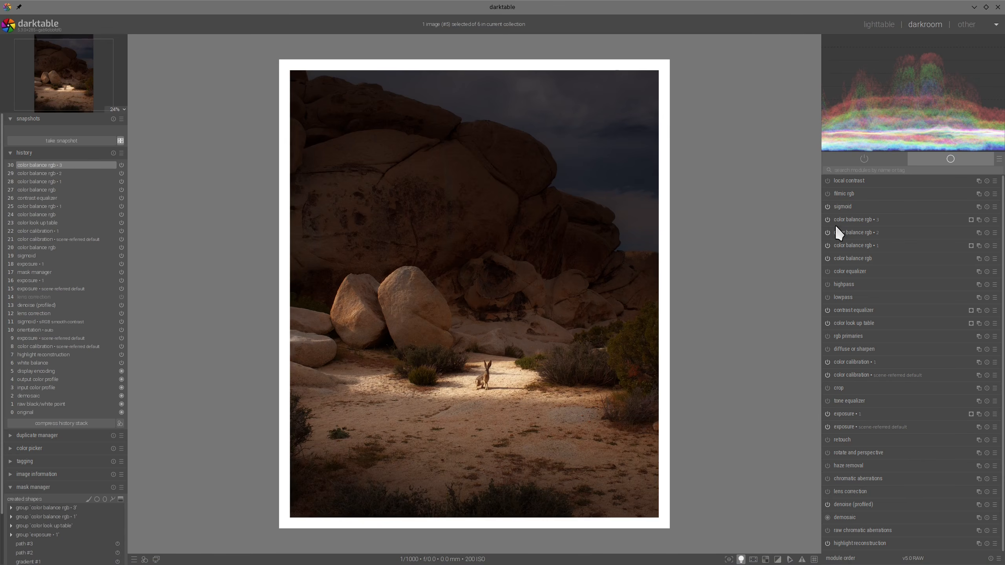
- Raise the display luminance target white in the sigmoid module further and collapse the module
{"action": "left_click", "coordinate": [849, 206]}
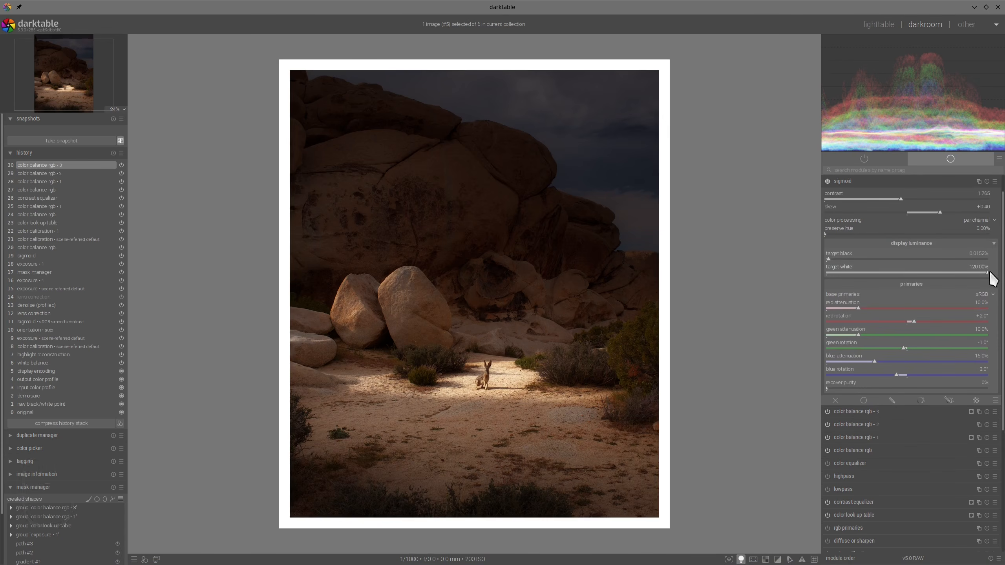
{"action": "left_click_drag", "start_coordinate": [991, 272], "coordinate": [997, 272]}
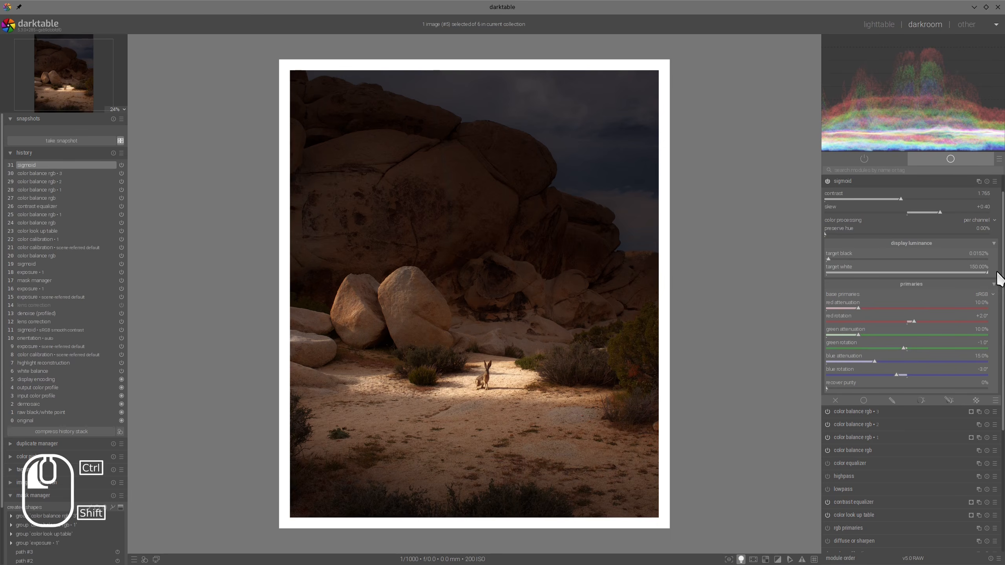
{"action": "left_click", "coordinate": [857, 181]}
- Examine the rabbit up close and the overall brightness at several sizes, and turn color assessment mode off
{"action": "scroll", "coordinate": [502, 380], "scroll_direction": "up", "scroll_amount": 5, "text": "ctrl"}
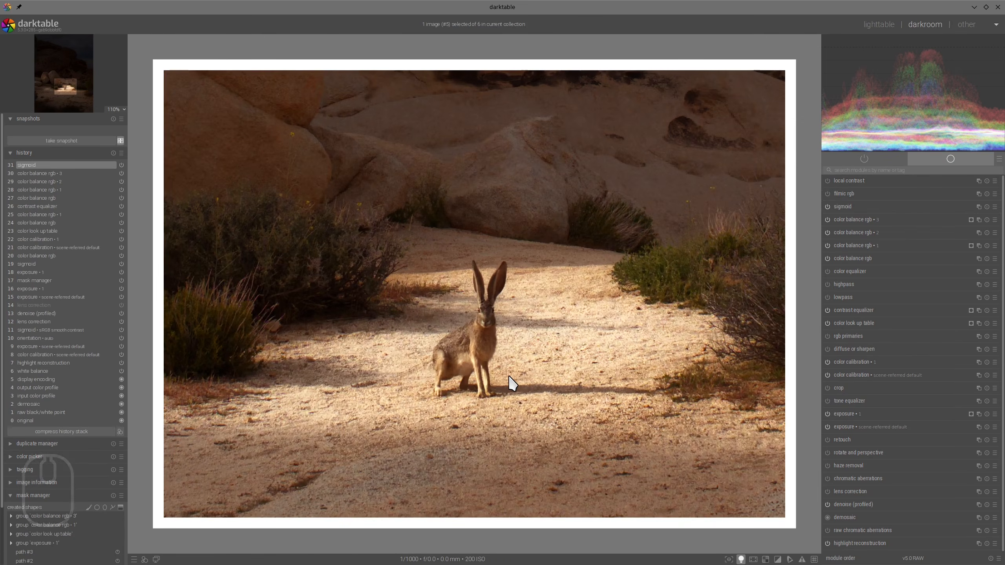
{"action": "scroll", "coordinate": [512, 382], "scroll_direction": "down", "scroll_amount": 4, "text": "ctrl"}
{"action": "scroll", "coordinate": [512, 383], "scroll_direction": "down", "scroll_amount": 2, "text": "ctrl"}
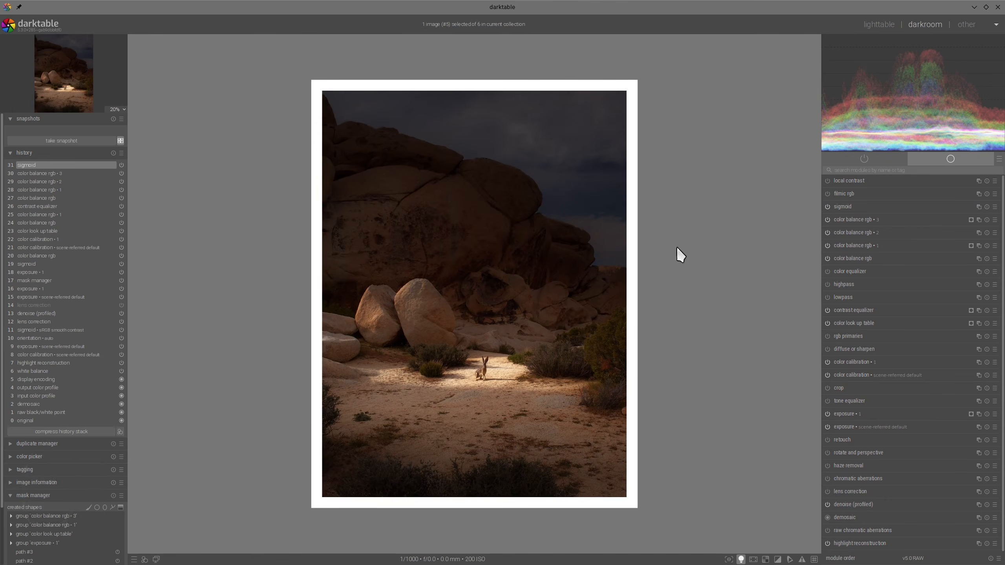
{"action": "scroll", "coordinate": [521, 291], "scroll_direction": "up", "scroll_amount": 2, "text": "ctrl"}
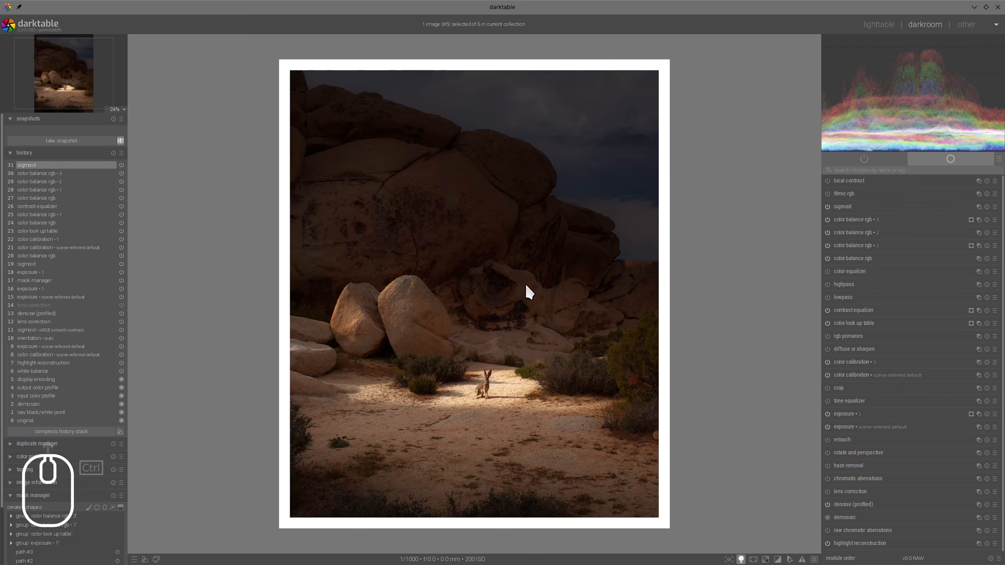
{"action": "scroll", "coordinate": [524, 283], "scroll_direction": "down", "scroll_amount": 2, "text": "ctrl"}
{"action": "scroll", "coordinate": [529, 280], "scroll_direction": "up", "scroll_amount": 2, "text": "ctrl"}
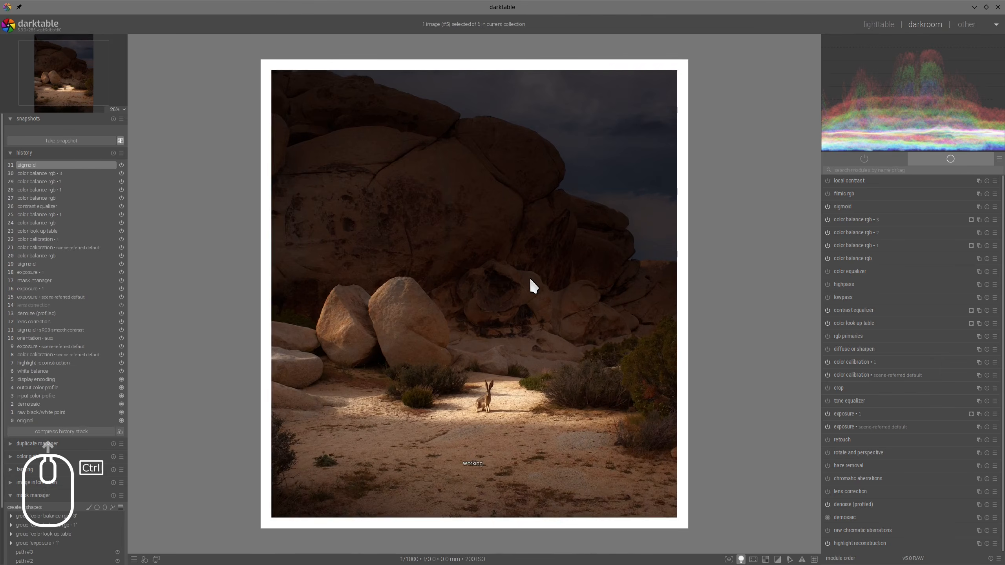
{"action": "scroll", "coordinate": [529, 280], "scroll_direction": "down", "scroll_amount": 2, "text": "ctrl"}
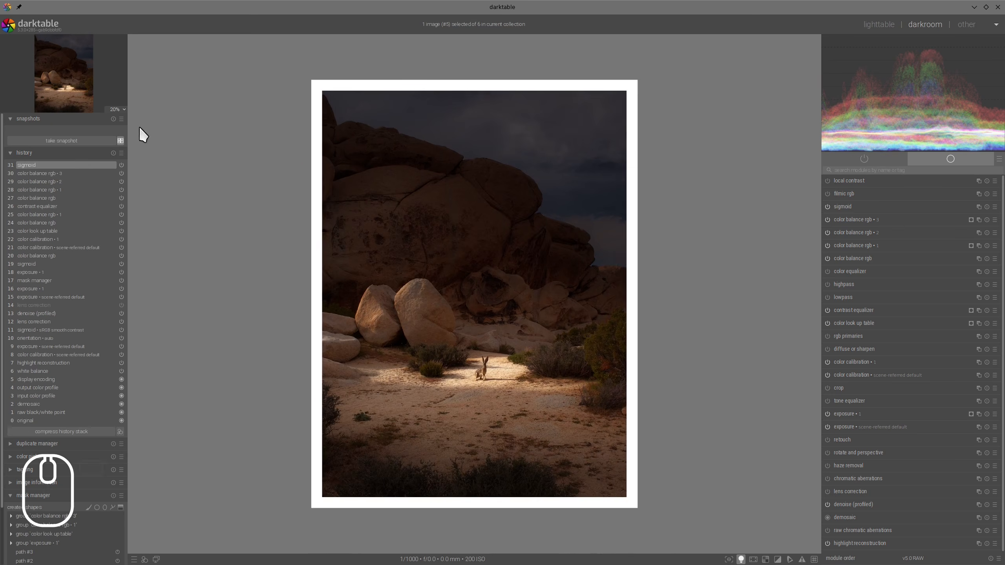
{"action": "left_click", "coordinate": [742, 559]}
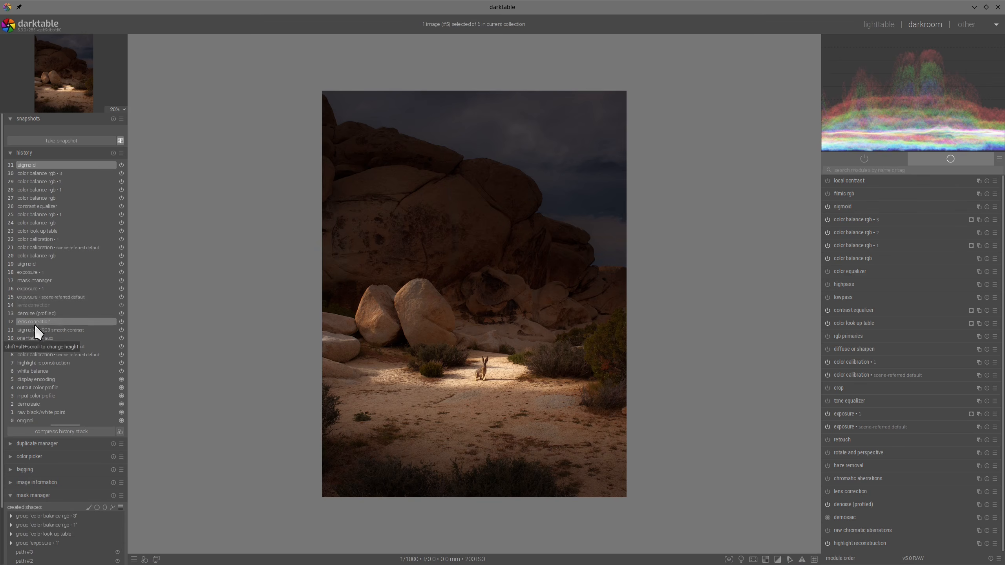
- Take a snapshot at the orientation history step, display it side by side, and restore the latest sigmoid history step
{"action": "left_click", "coordinate": [26, 337]}
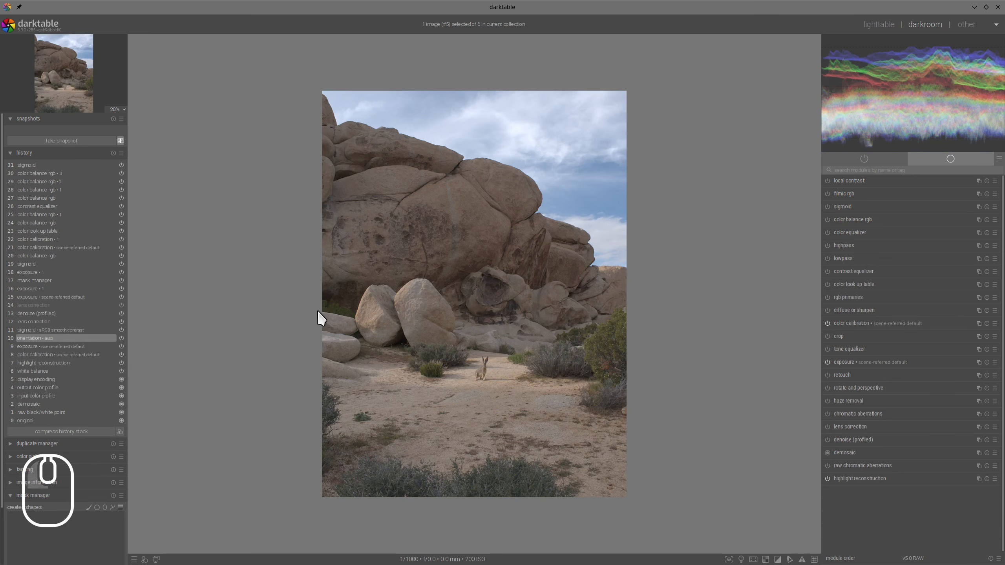
{"action": "left_click", "coordinate": [64, 140]}
{"action": "left_click", "coordinate": [65, 129]}
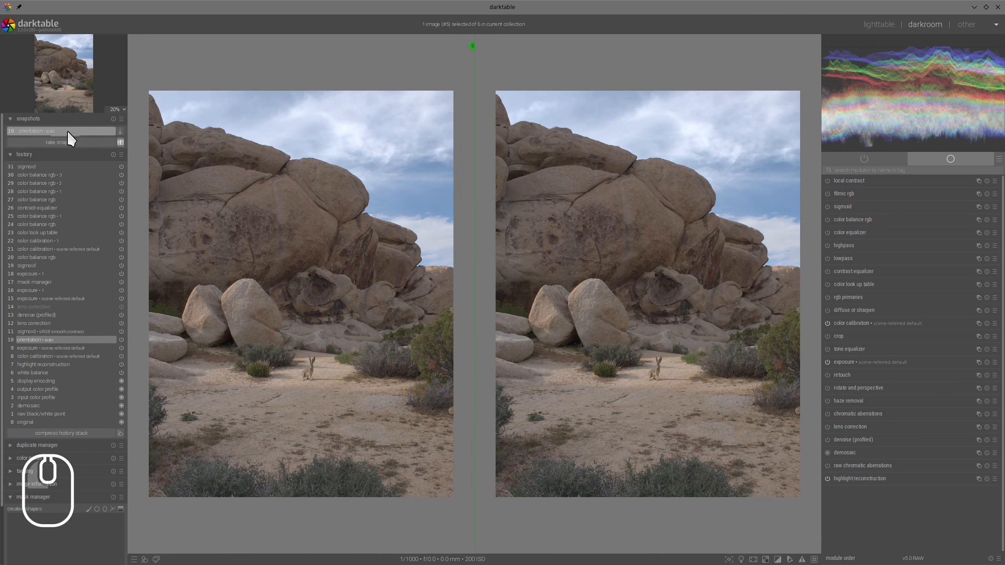
{"action": "left_click", "coordinate": [33, 167]}
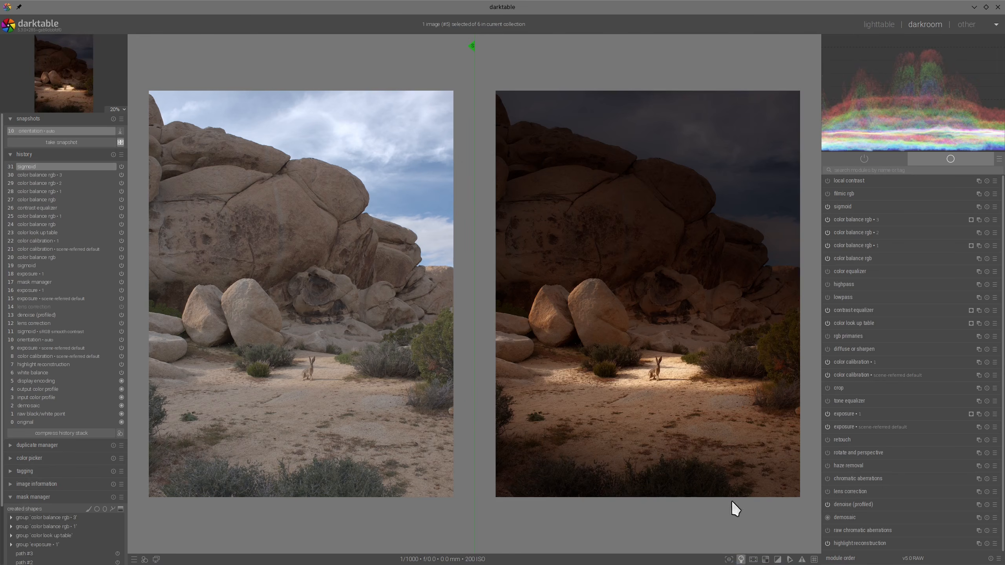
- Compare the unedited snapshot with the finished edit side by side, hiding all surrounding panels for a larger view
{"action": "scroll", "coordinate": [705, 388], "scroll_direction": "up", "scroll_amount": 1, "text": "ctrl"}
{"action": "scroll", "coordinate": [707, 387], "scroll_direction": "up", "scroll_amount": 1, "text": "ctrl"}
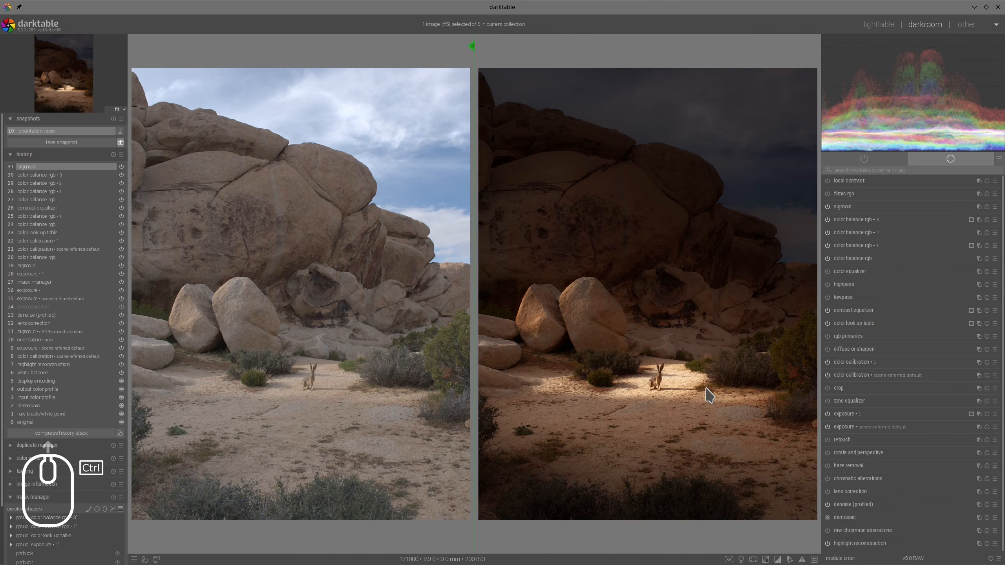
{"action": "scroll", "coordinate": [710, 395], "scroll_direction": "down", "scroll_amount": 1, "text": "ctrl"}
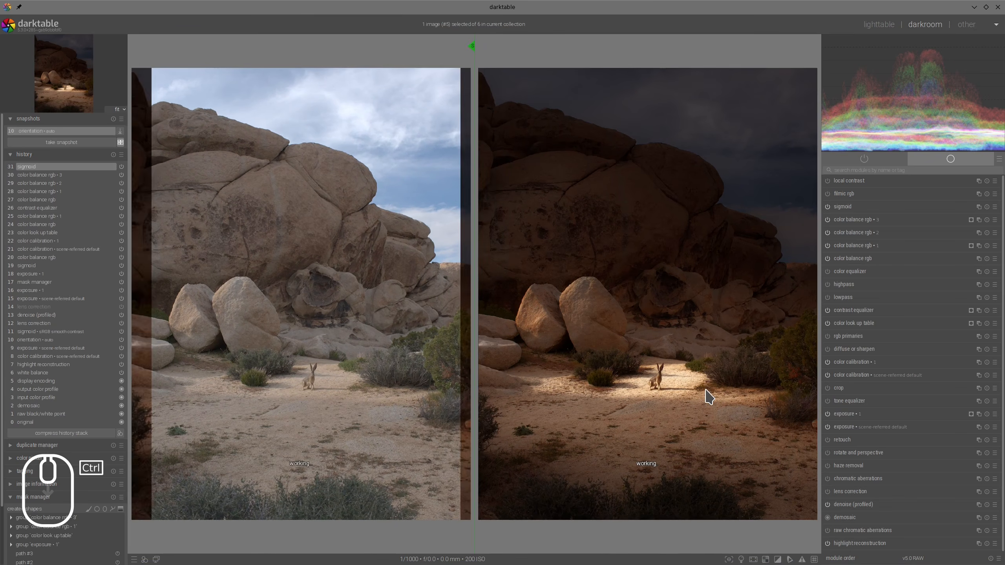
{"action": "scroll", "coordinate": [709, 397], "scroll_direction": "up", "scroll_amount": 1, "text": "ctrl"}
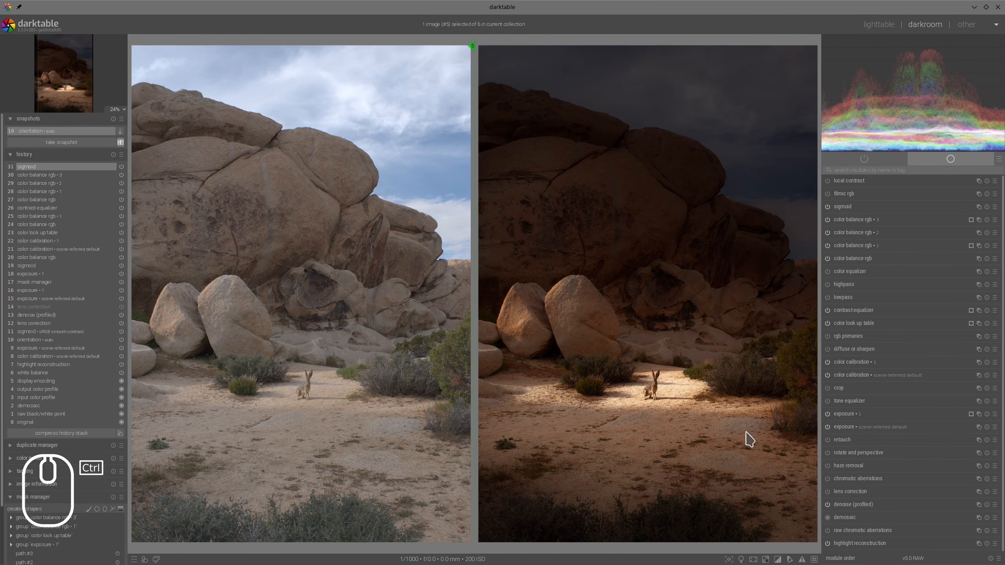
{"action": "key", "text": "Tab"}
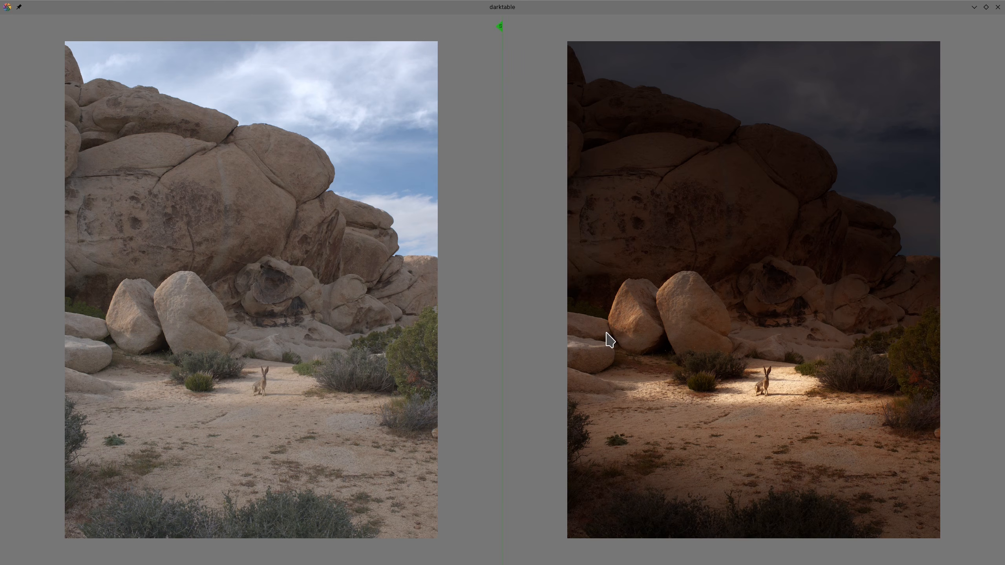
{"action": "mouse_move", "coordinate": [607, 332]}
{"action": "left_mouse_down"}
{"action": "mouse_move", "coordinate": [938, 375]}
{"action": "mouse_move", "coordinate": [587, 364]}
{"action": "mouse_move", "coordinate": [669, 345]}
{"action": "left_mouse_up"}
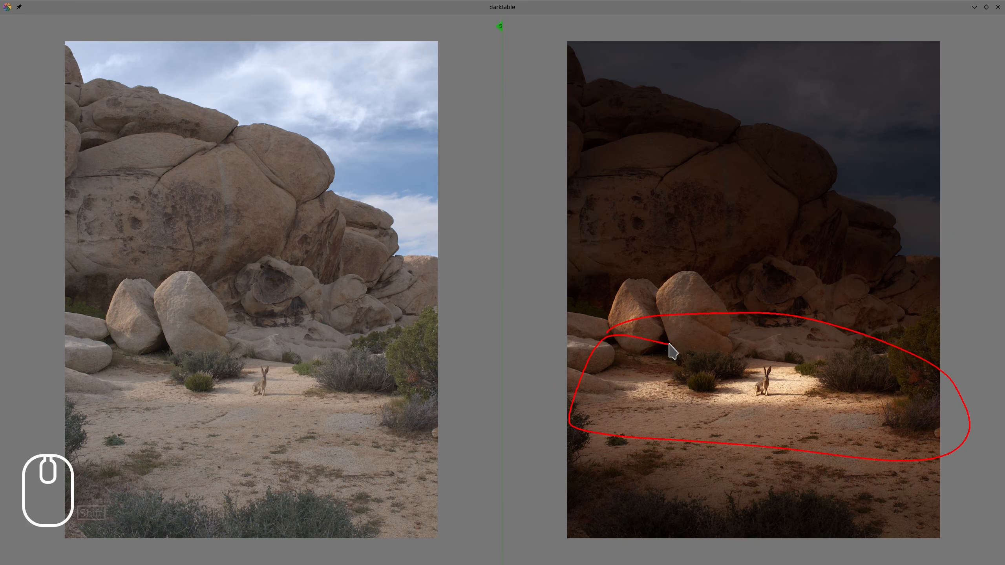
{"action": "key", "text": "alt+F11"}
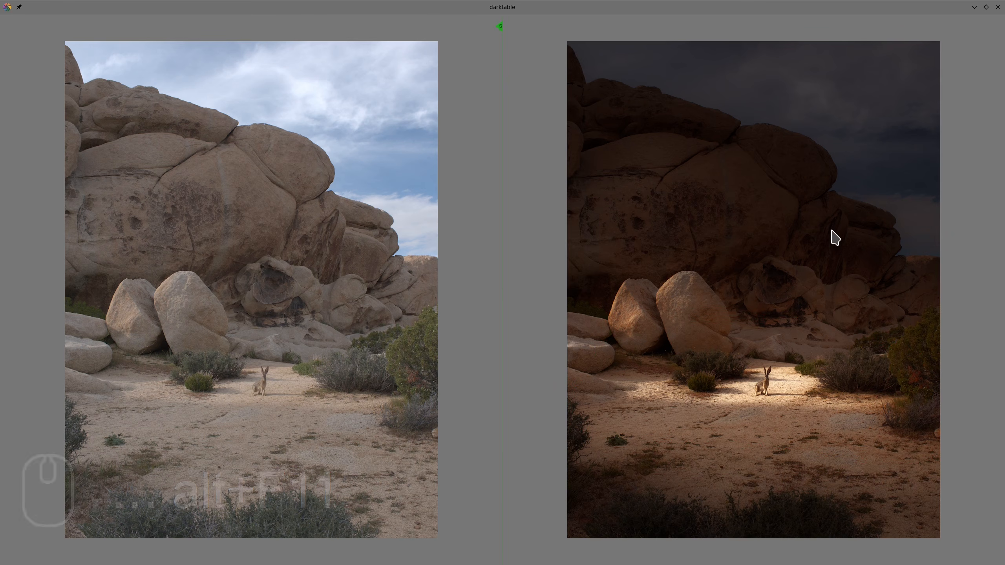